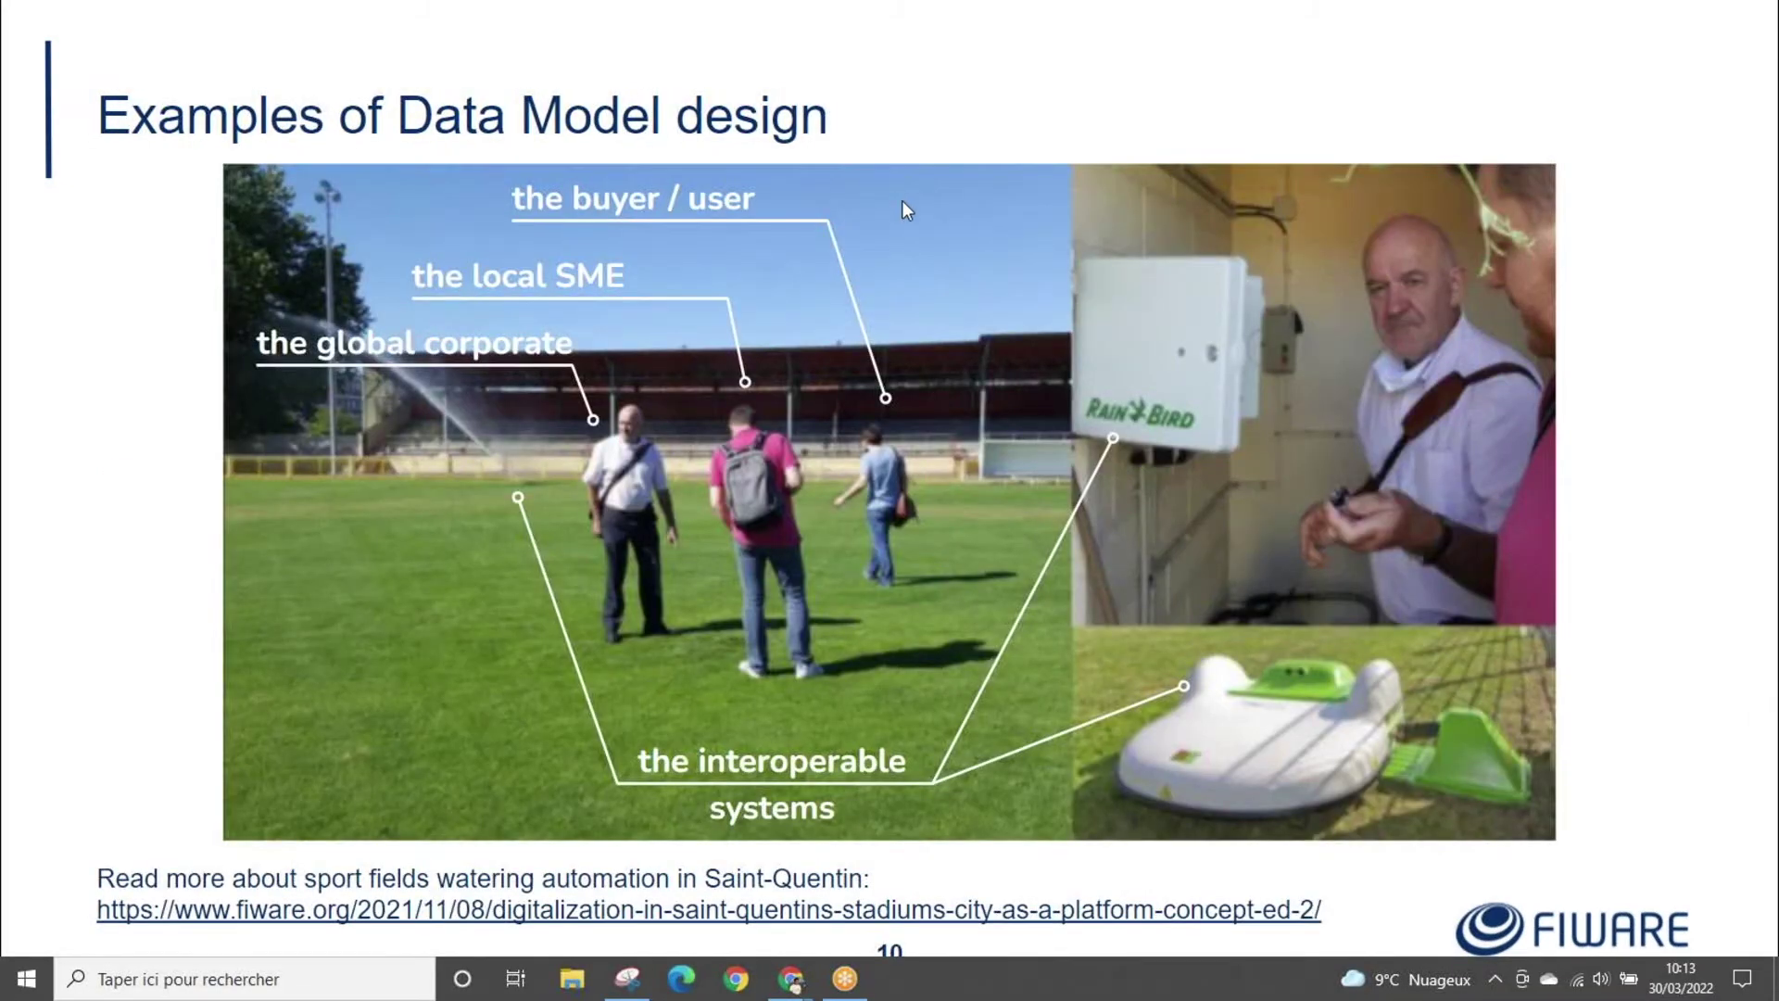
key("Right")
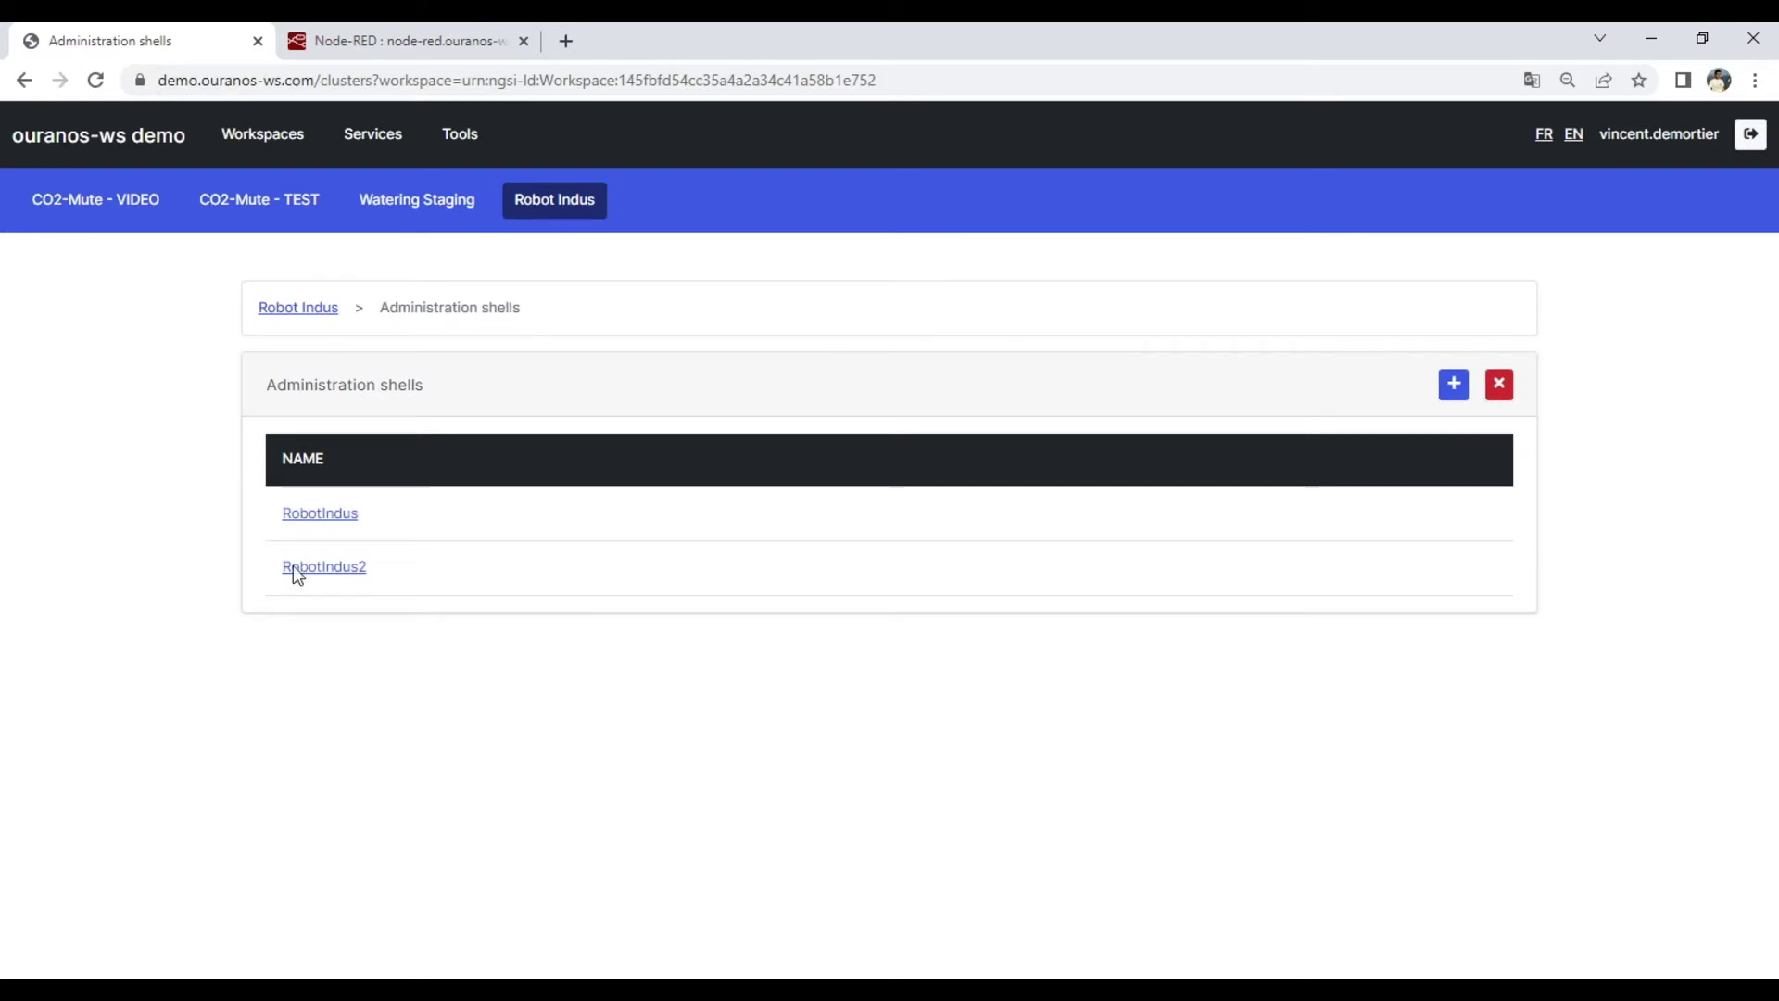
Step: Open the CO2-Mute - VIDEO workspace from the list of workspaces
left_click(121, 213)
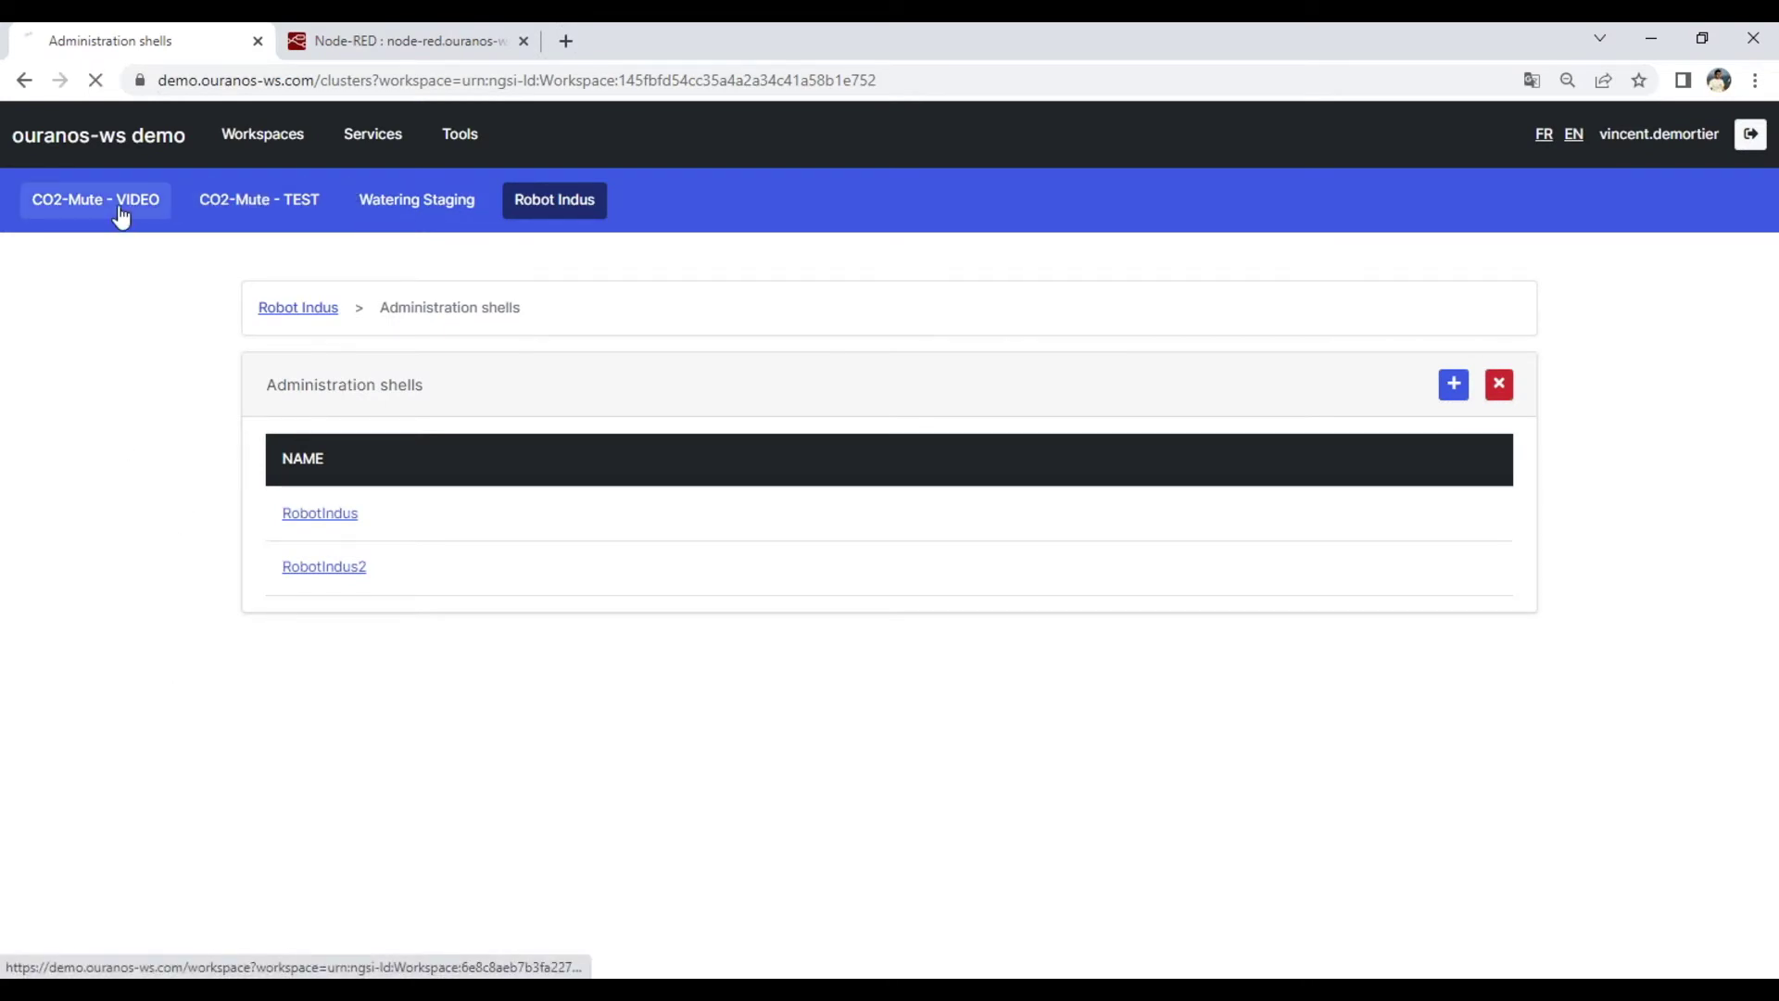
left_click(805, 606)
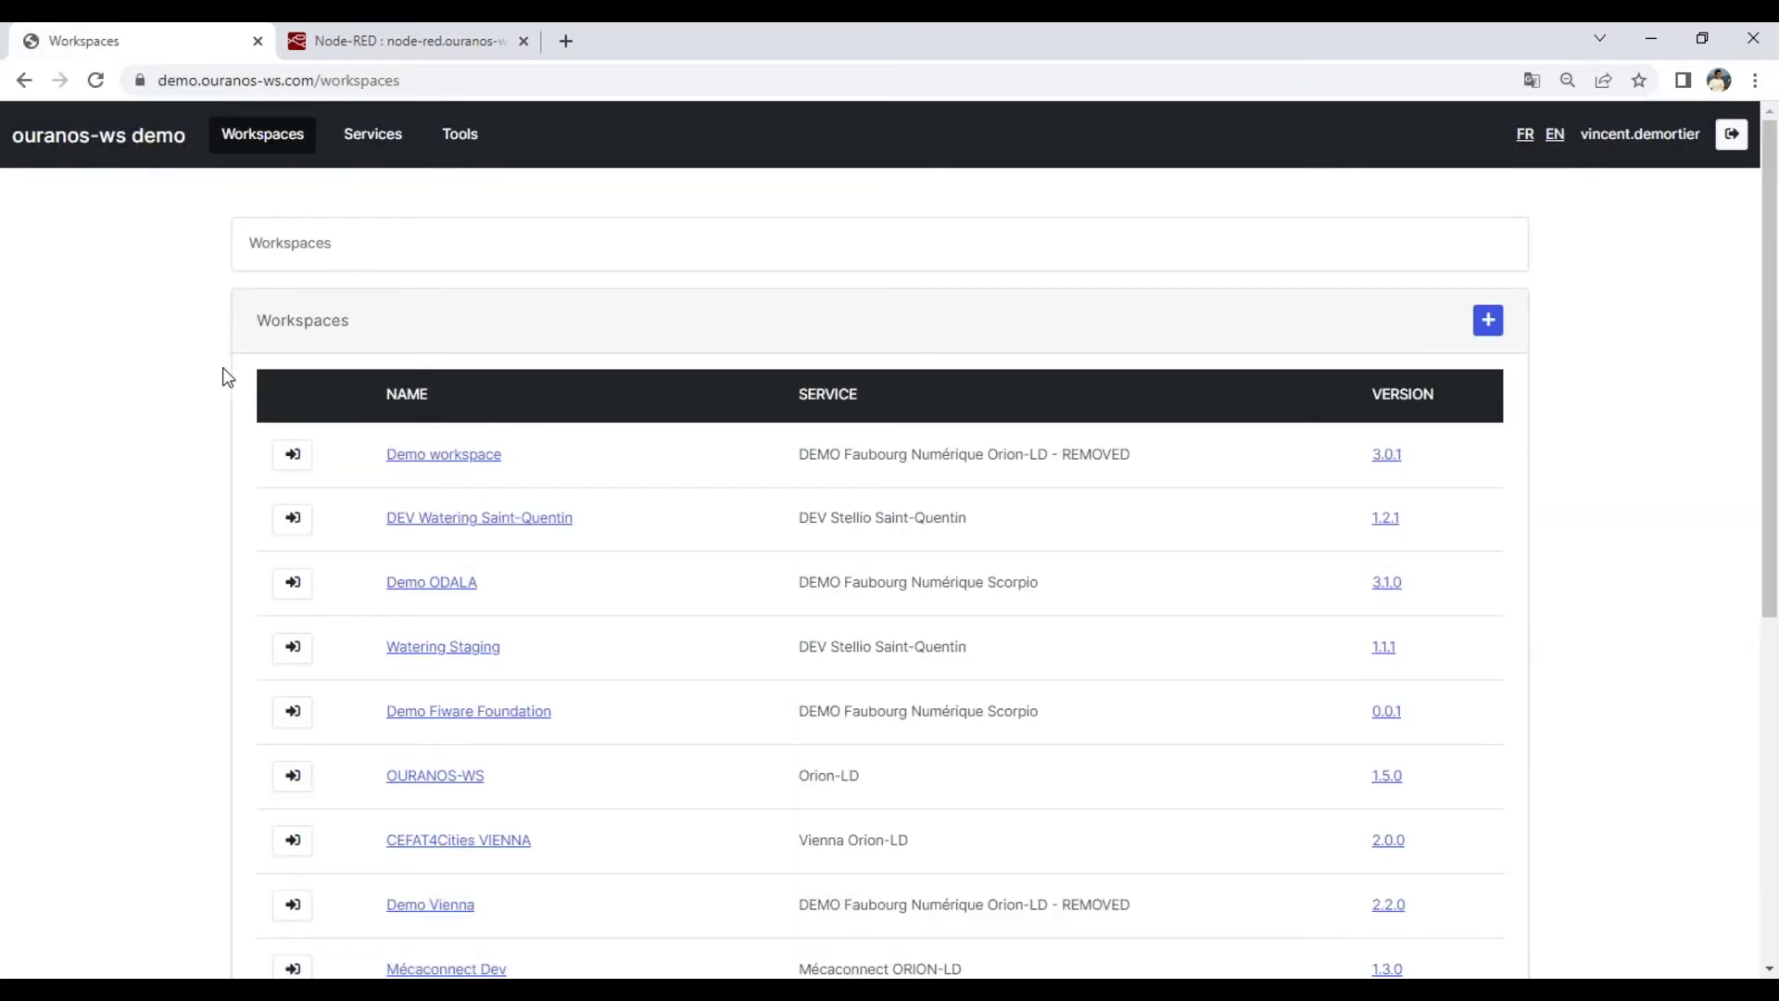
scroll(241, 500, "down", 5)
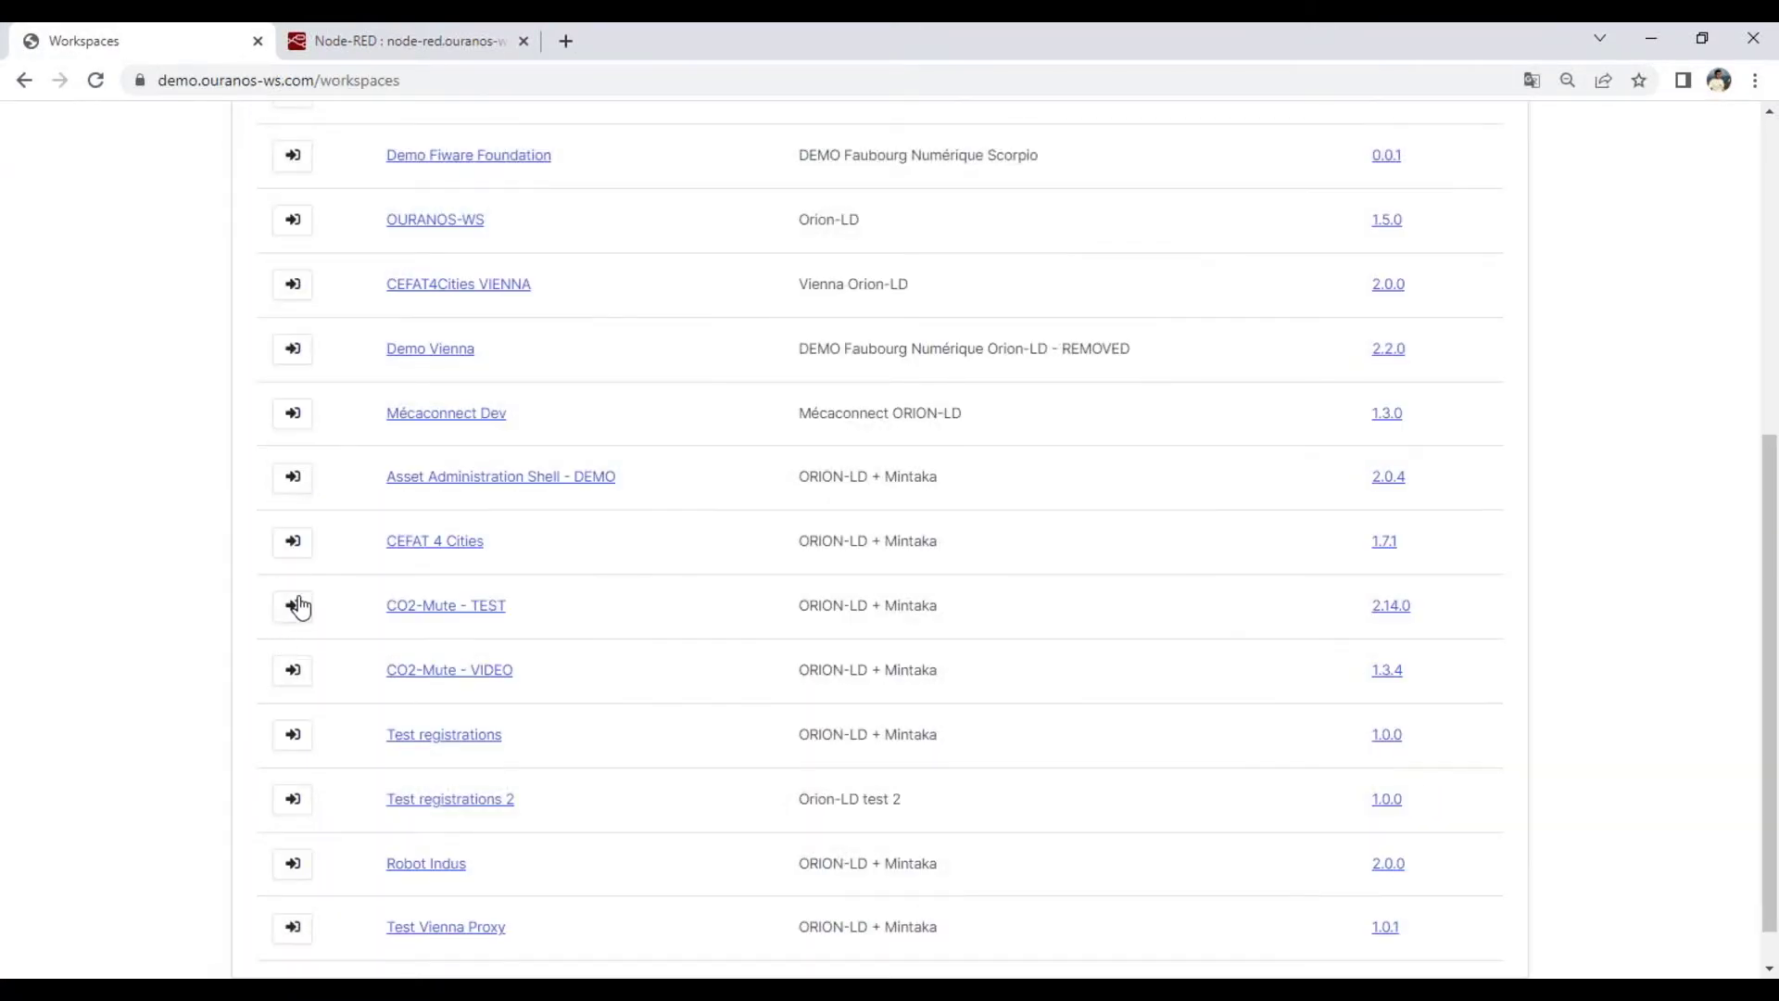
left_click(295, 671)
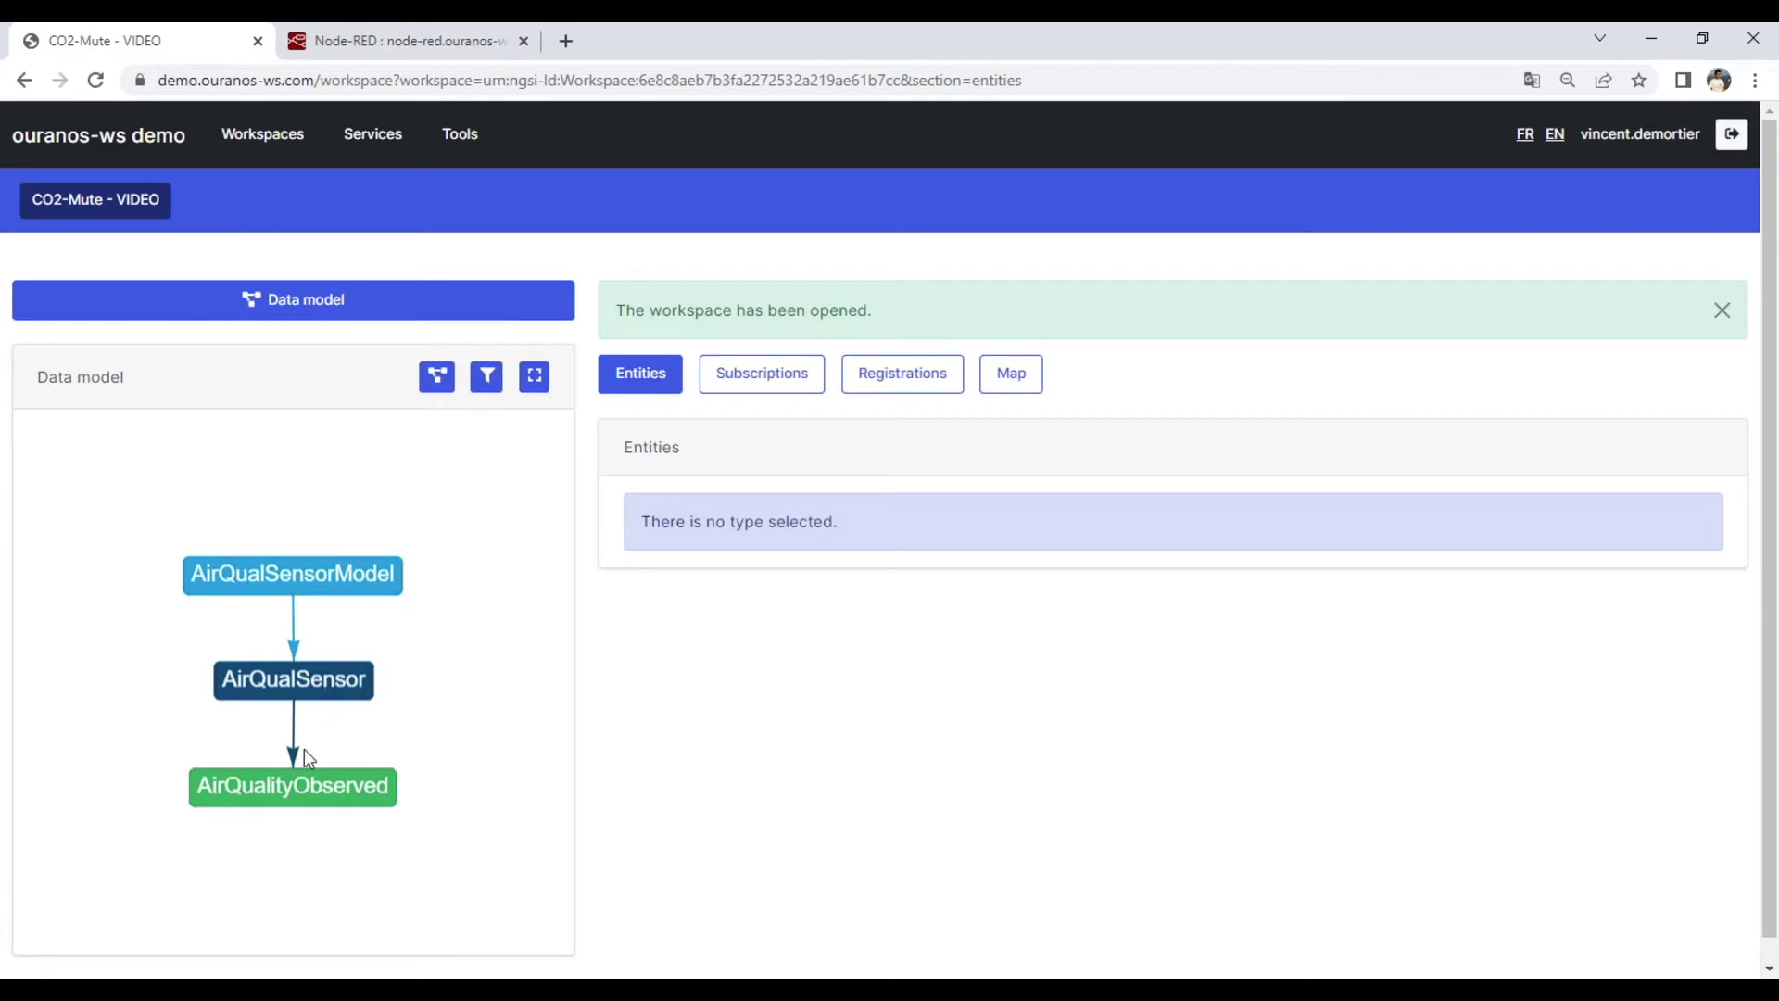
Step: Open the AirQualSensor type's details from the data model and highlight its name and source origin
left_click(293, 682)
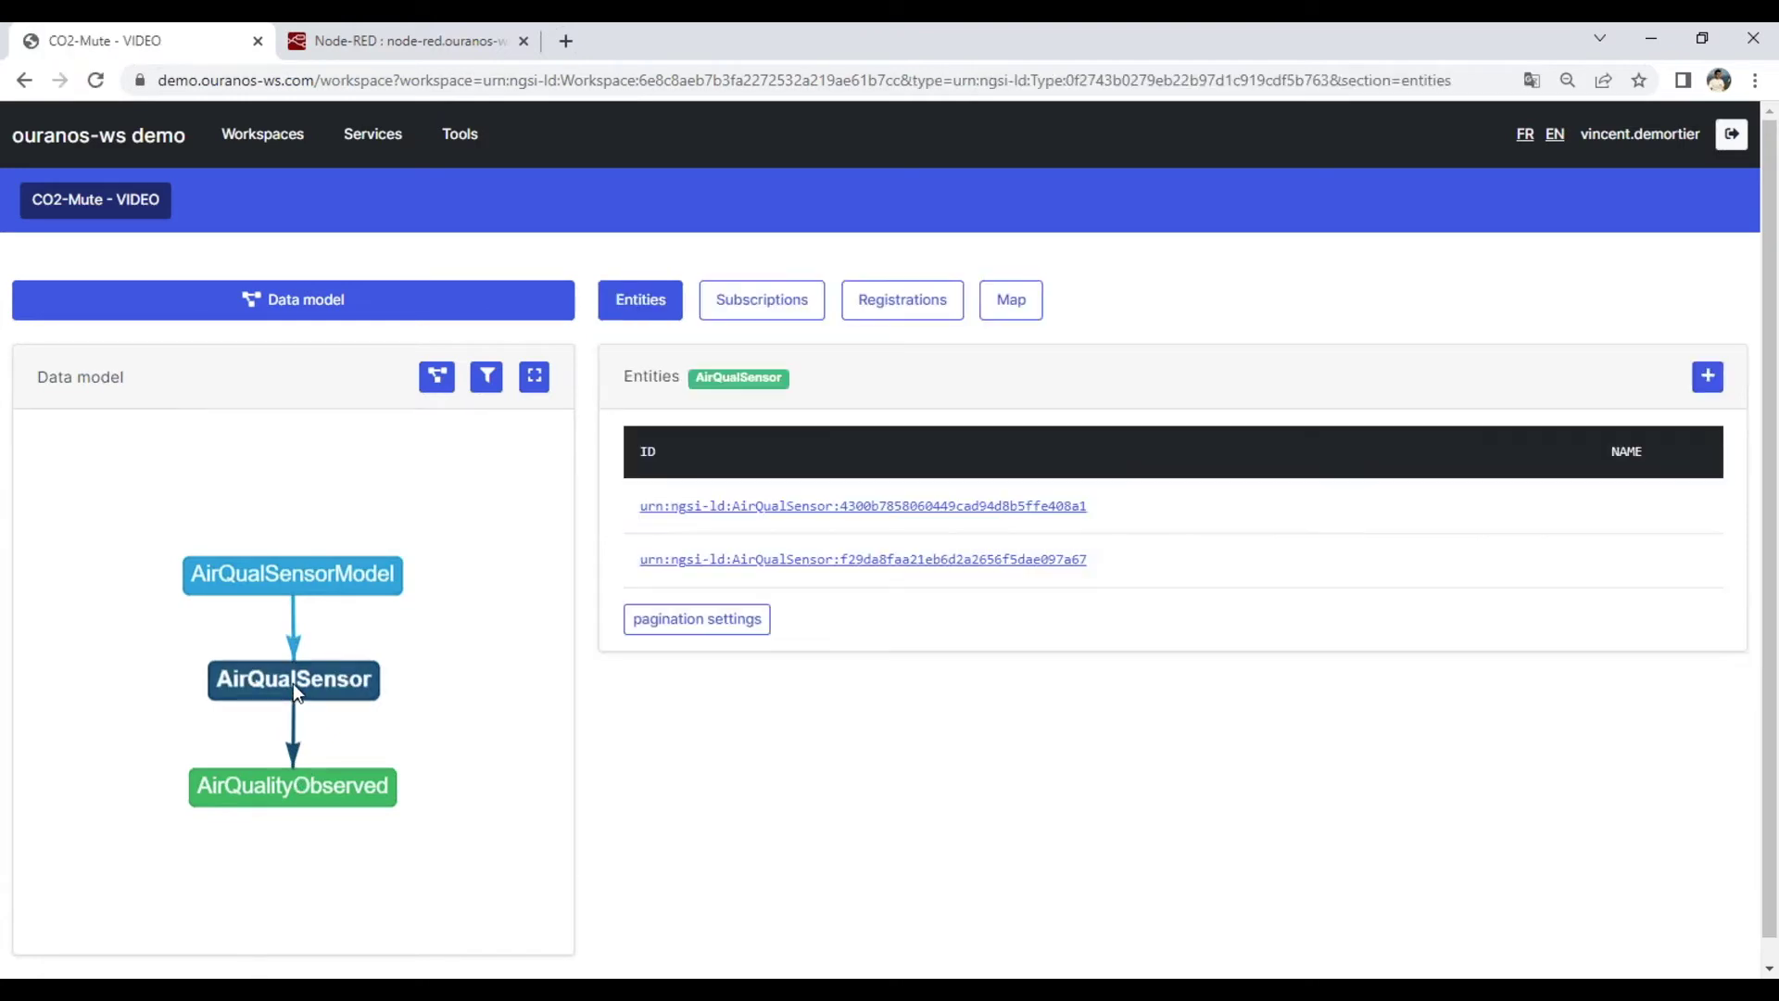
left_click(293, 682)
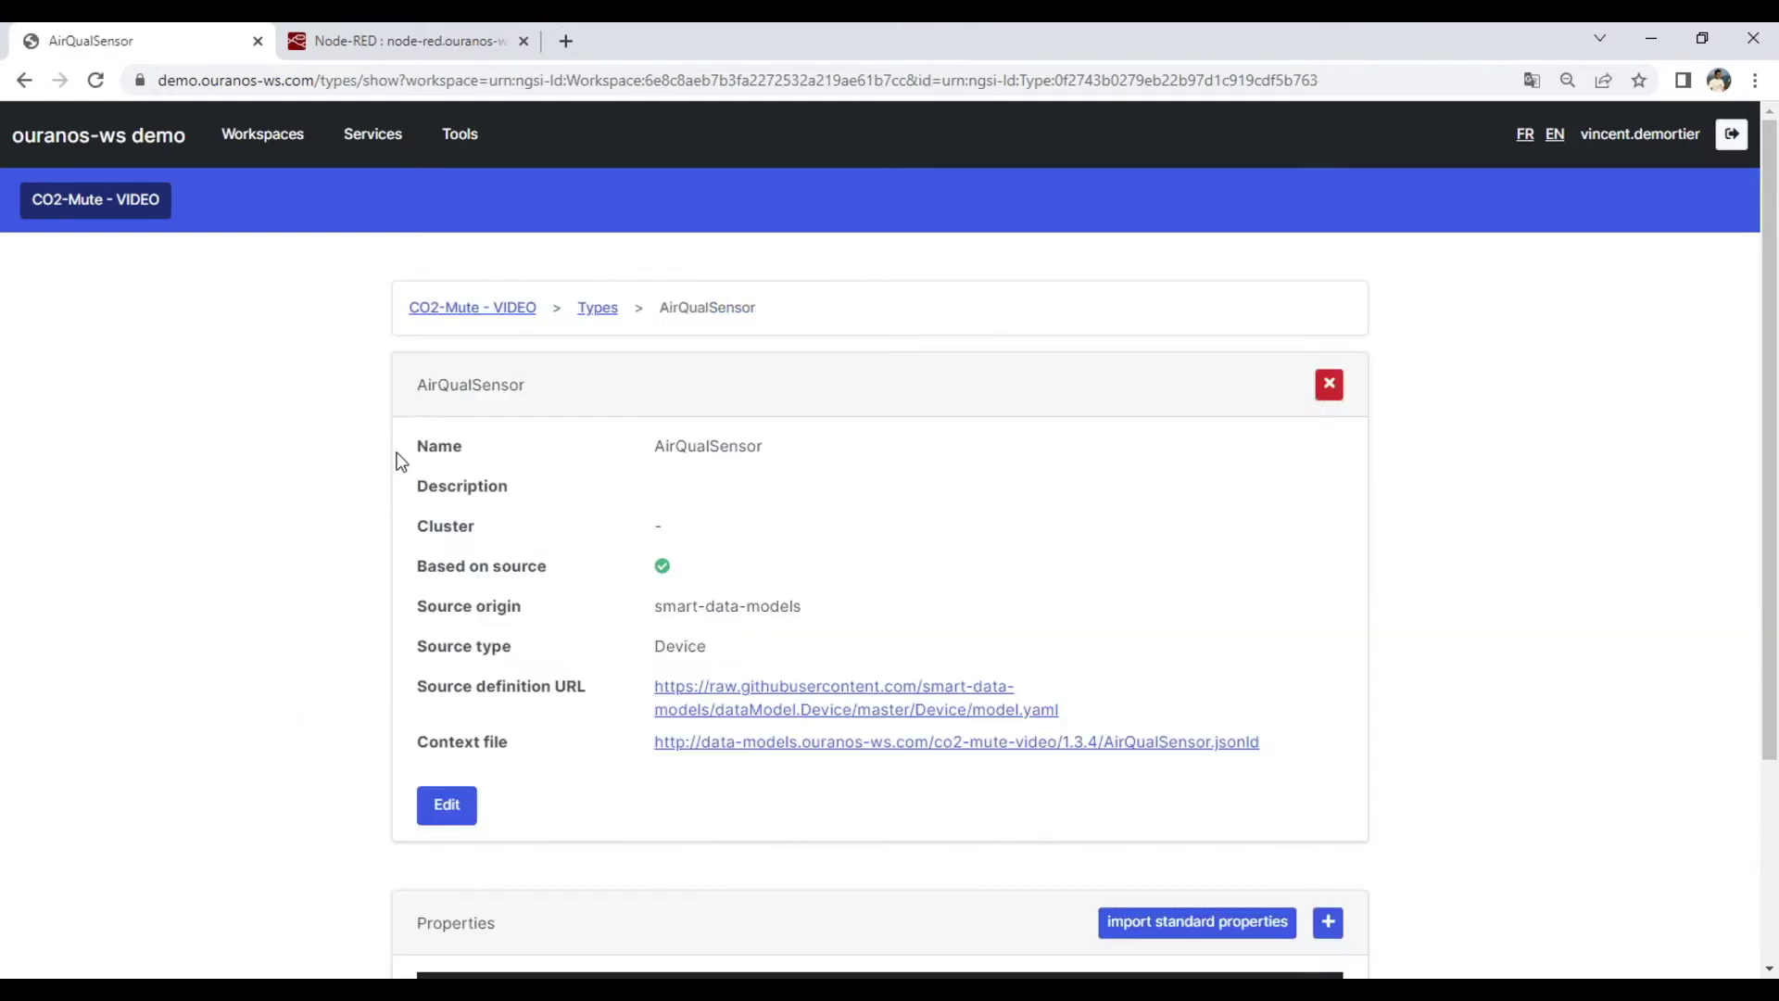
double_click(462, 387)
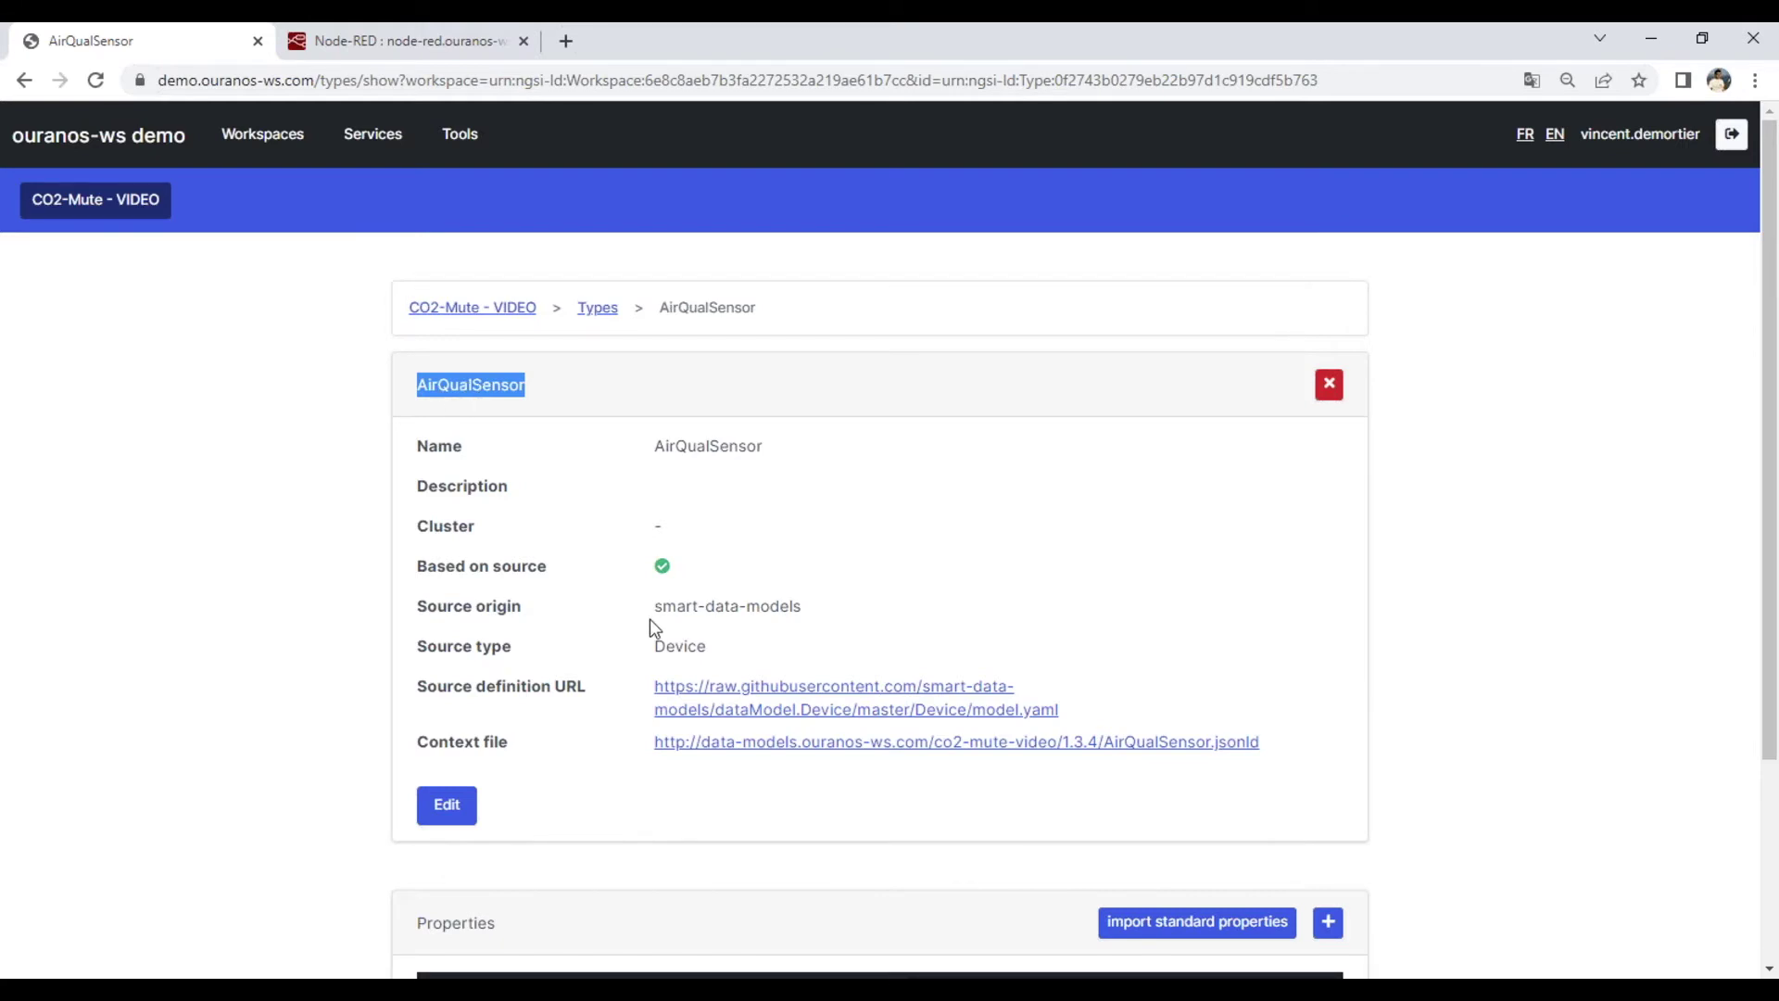
left_click_drag(822, 608, 661, 602)
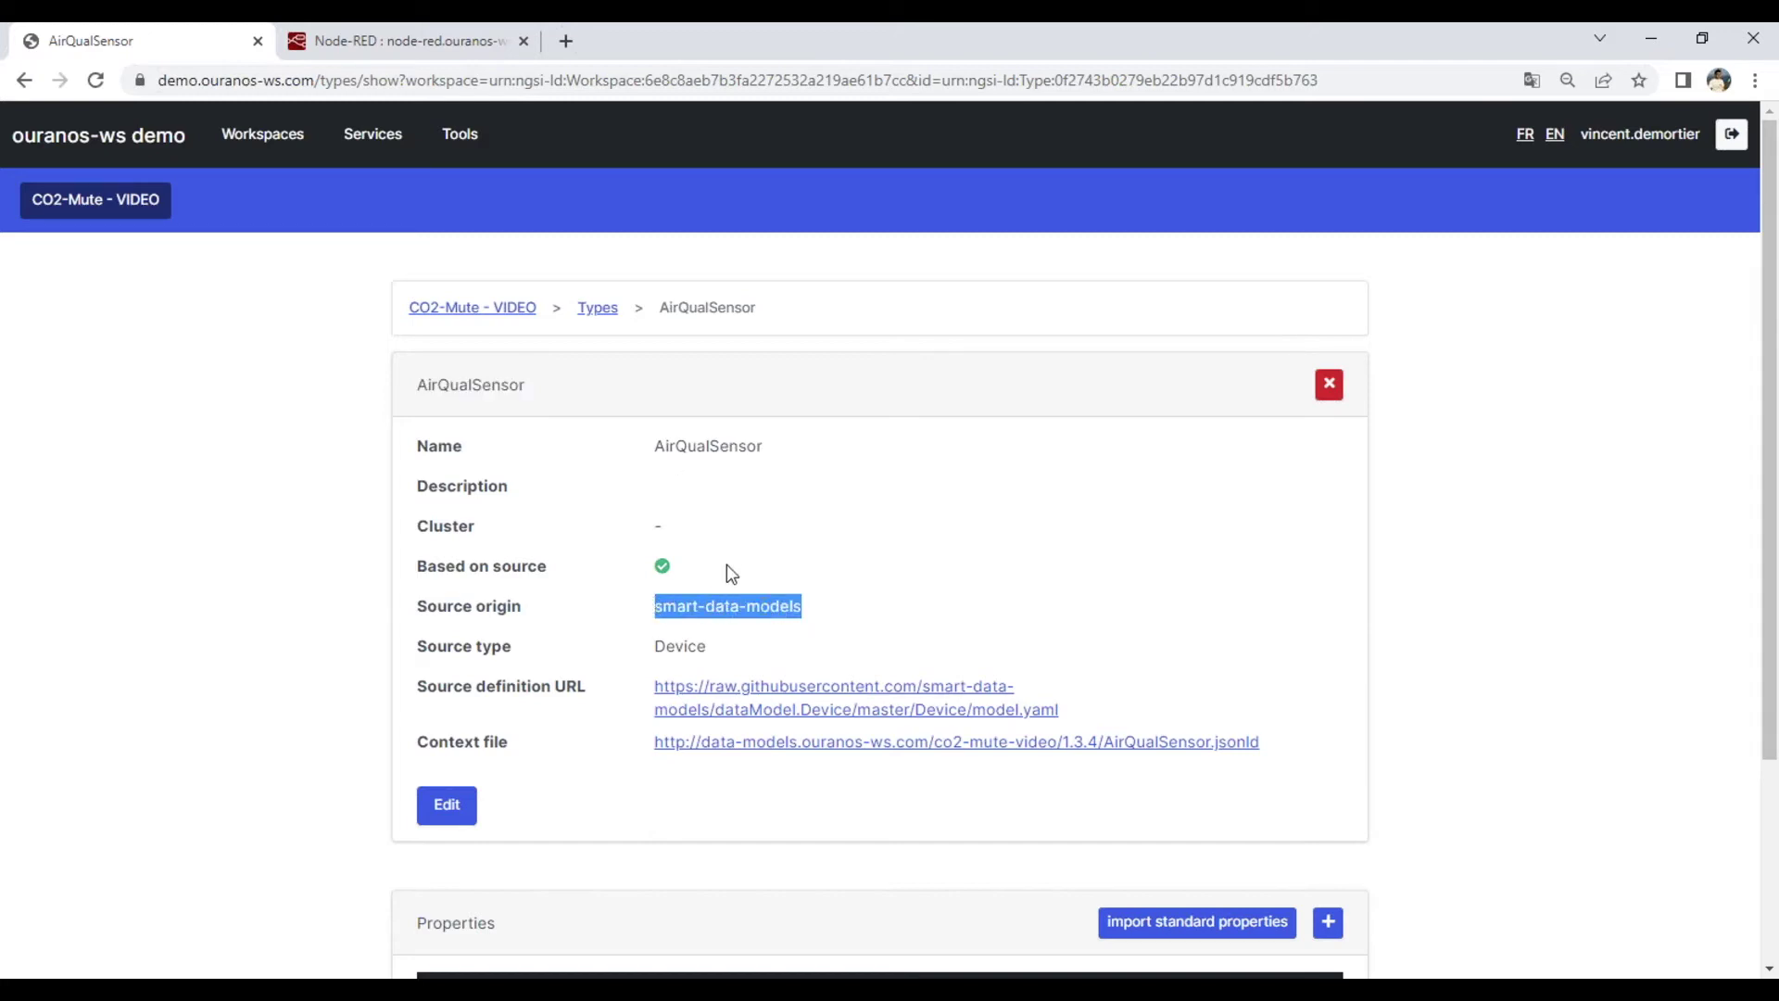
Step: Look at smartdatamodels.org in a new browser tab, then return to the AirQualSensor details
left_click(567, 41)
type("smartdatamodels.org")
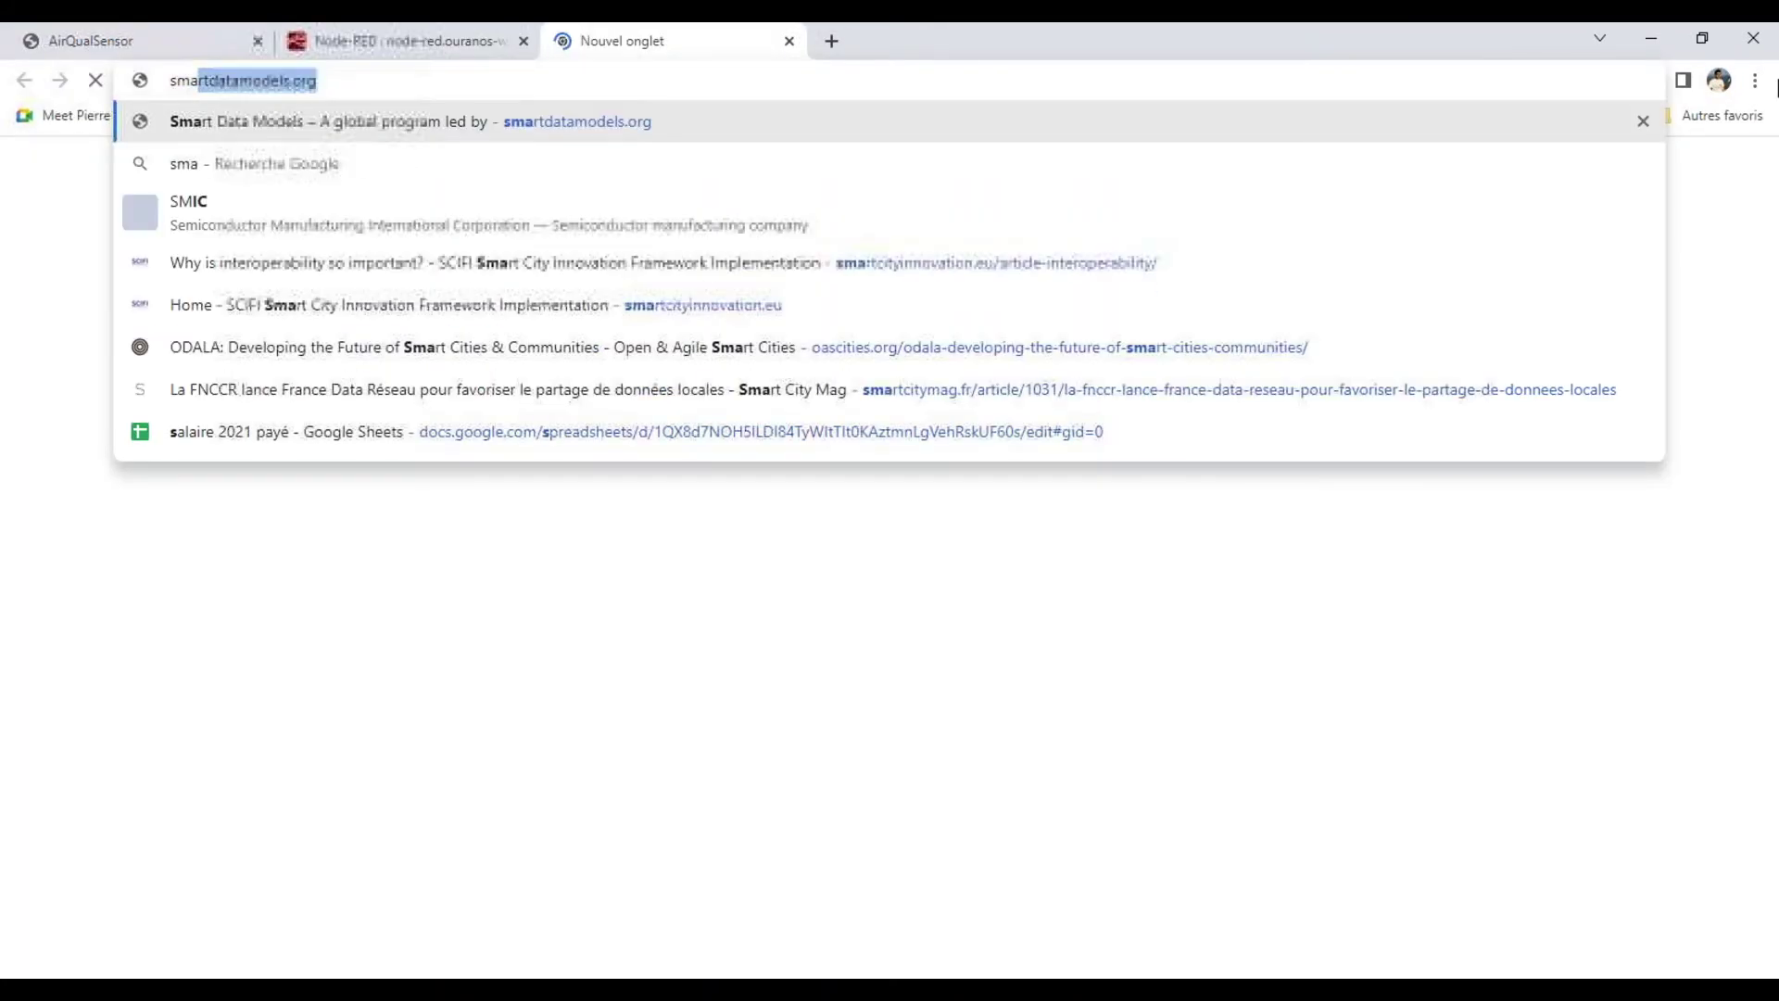
key("Return")
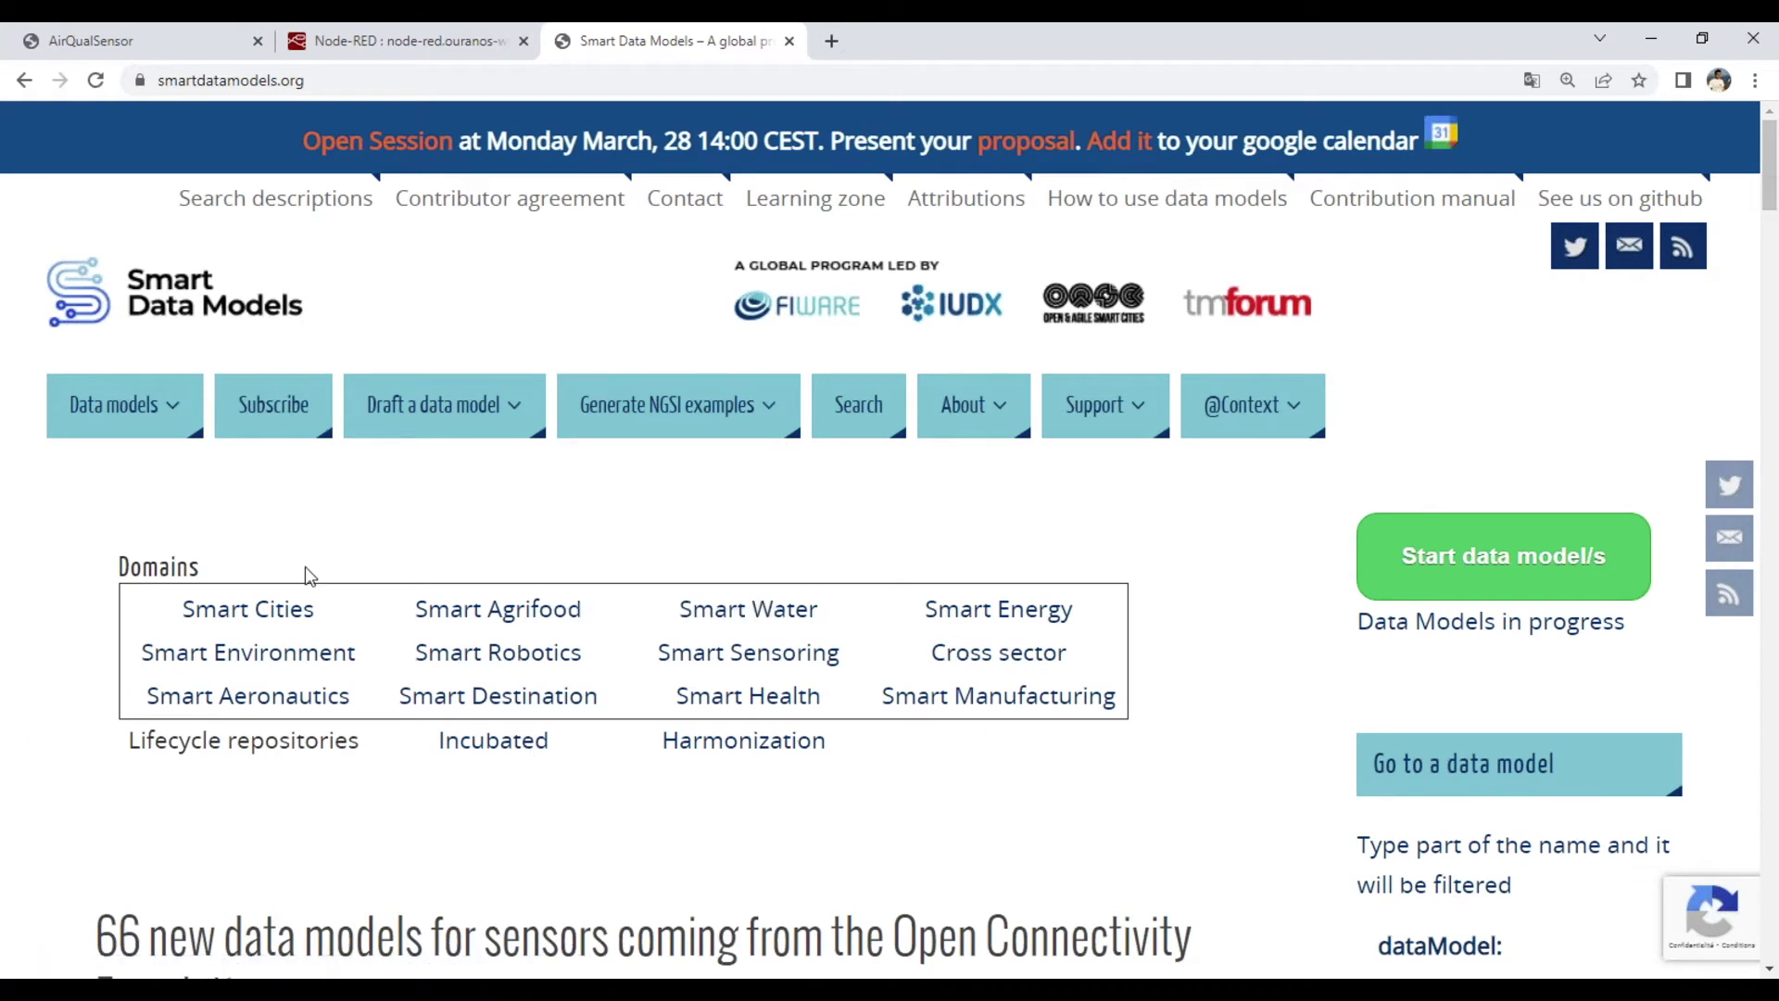
left_click(134, 39)
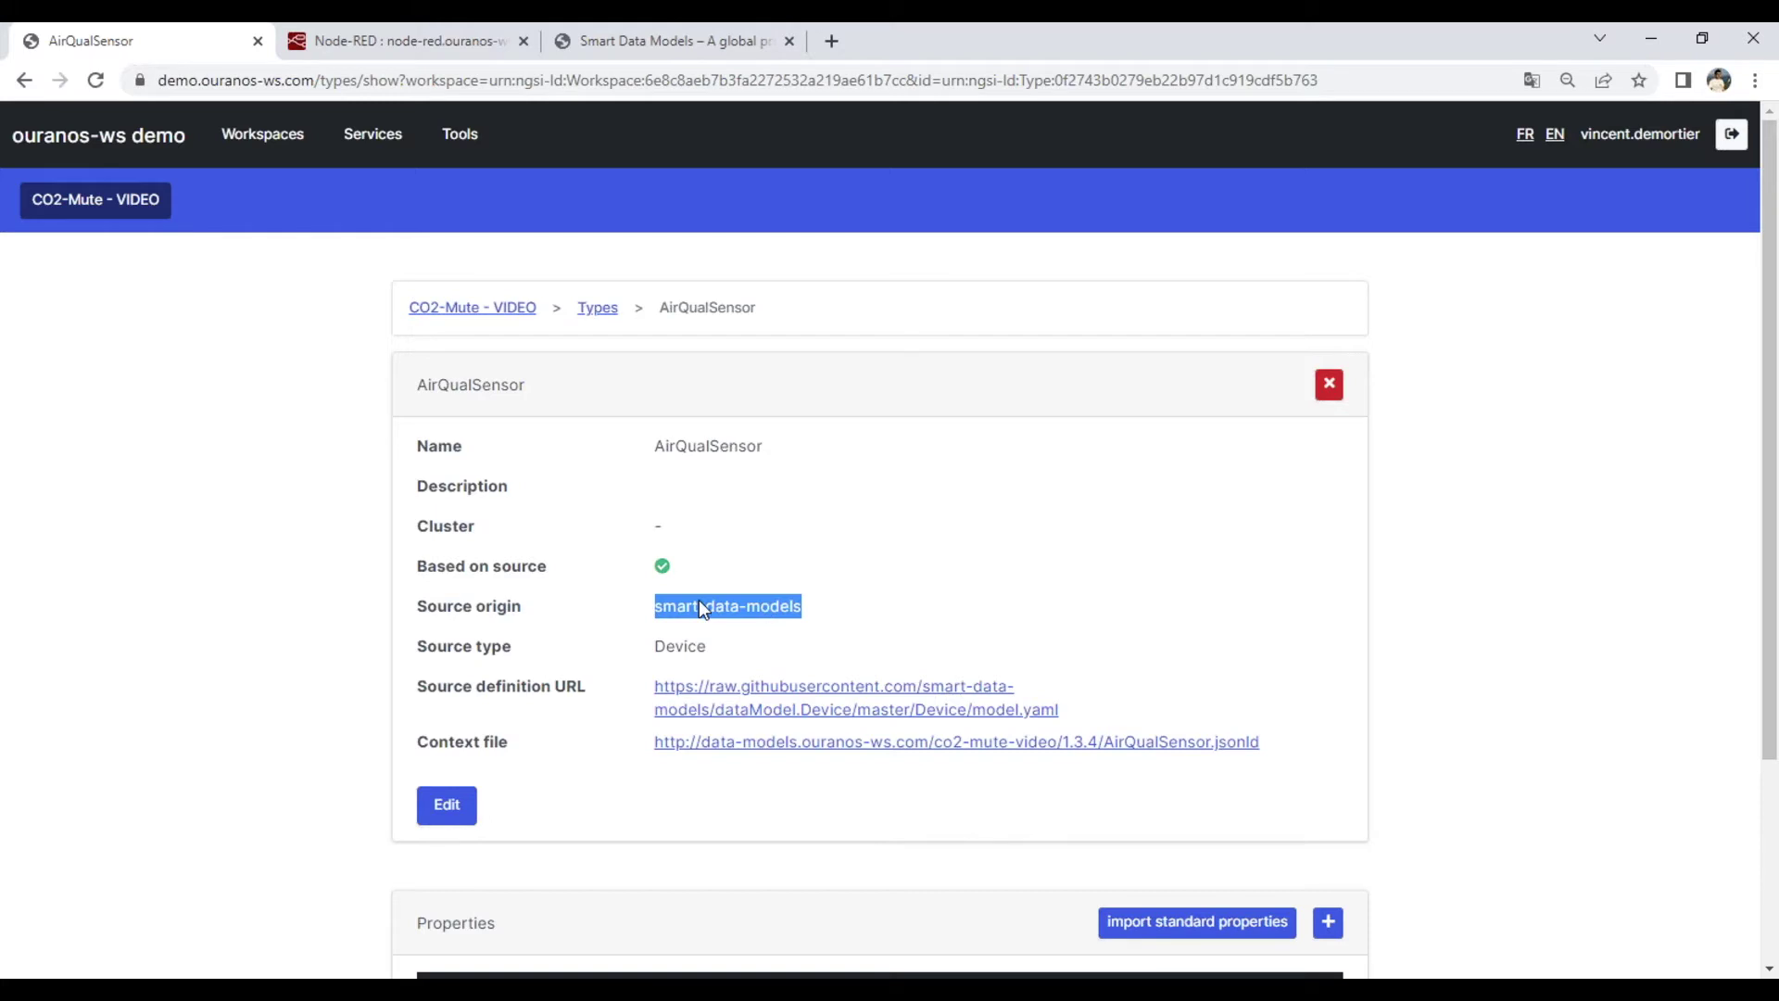
Step: Highlight AirQualSensor's source type and examine the properties defined for it
double_click(682, 646)
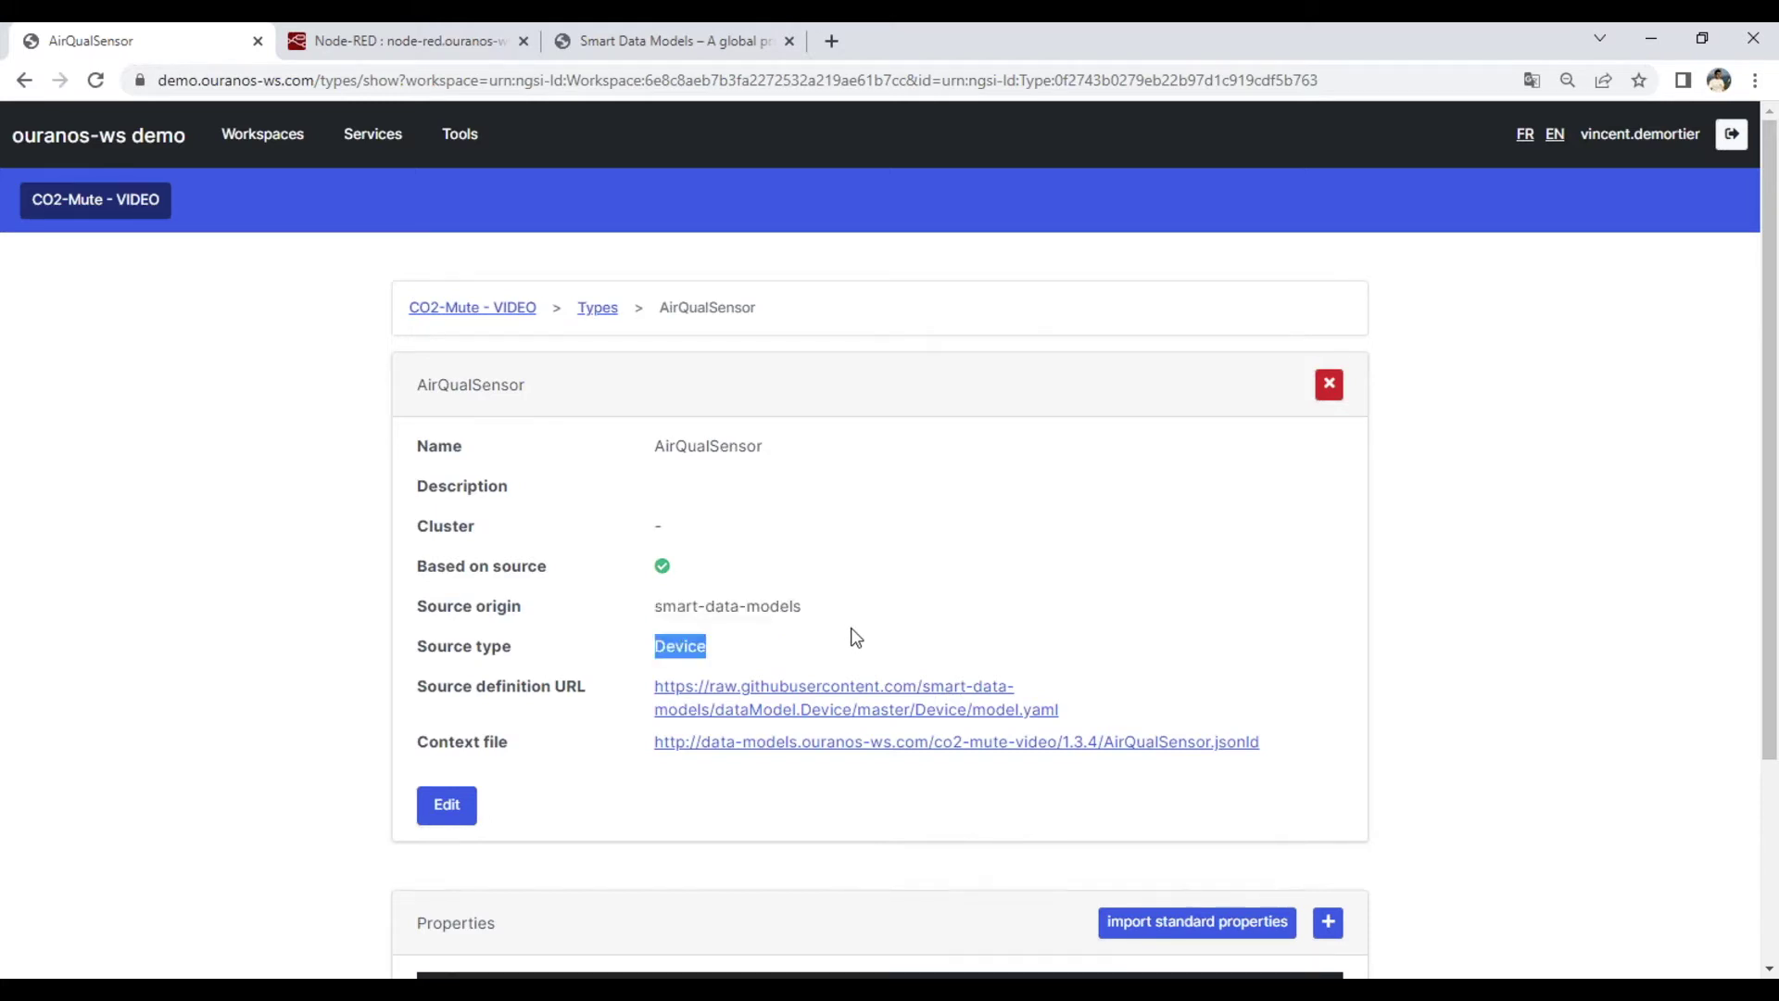
scroll(855, 637, "down", 2)
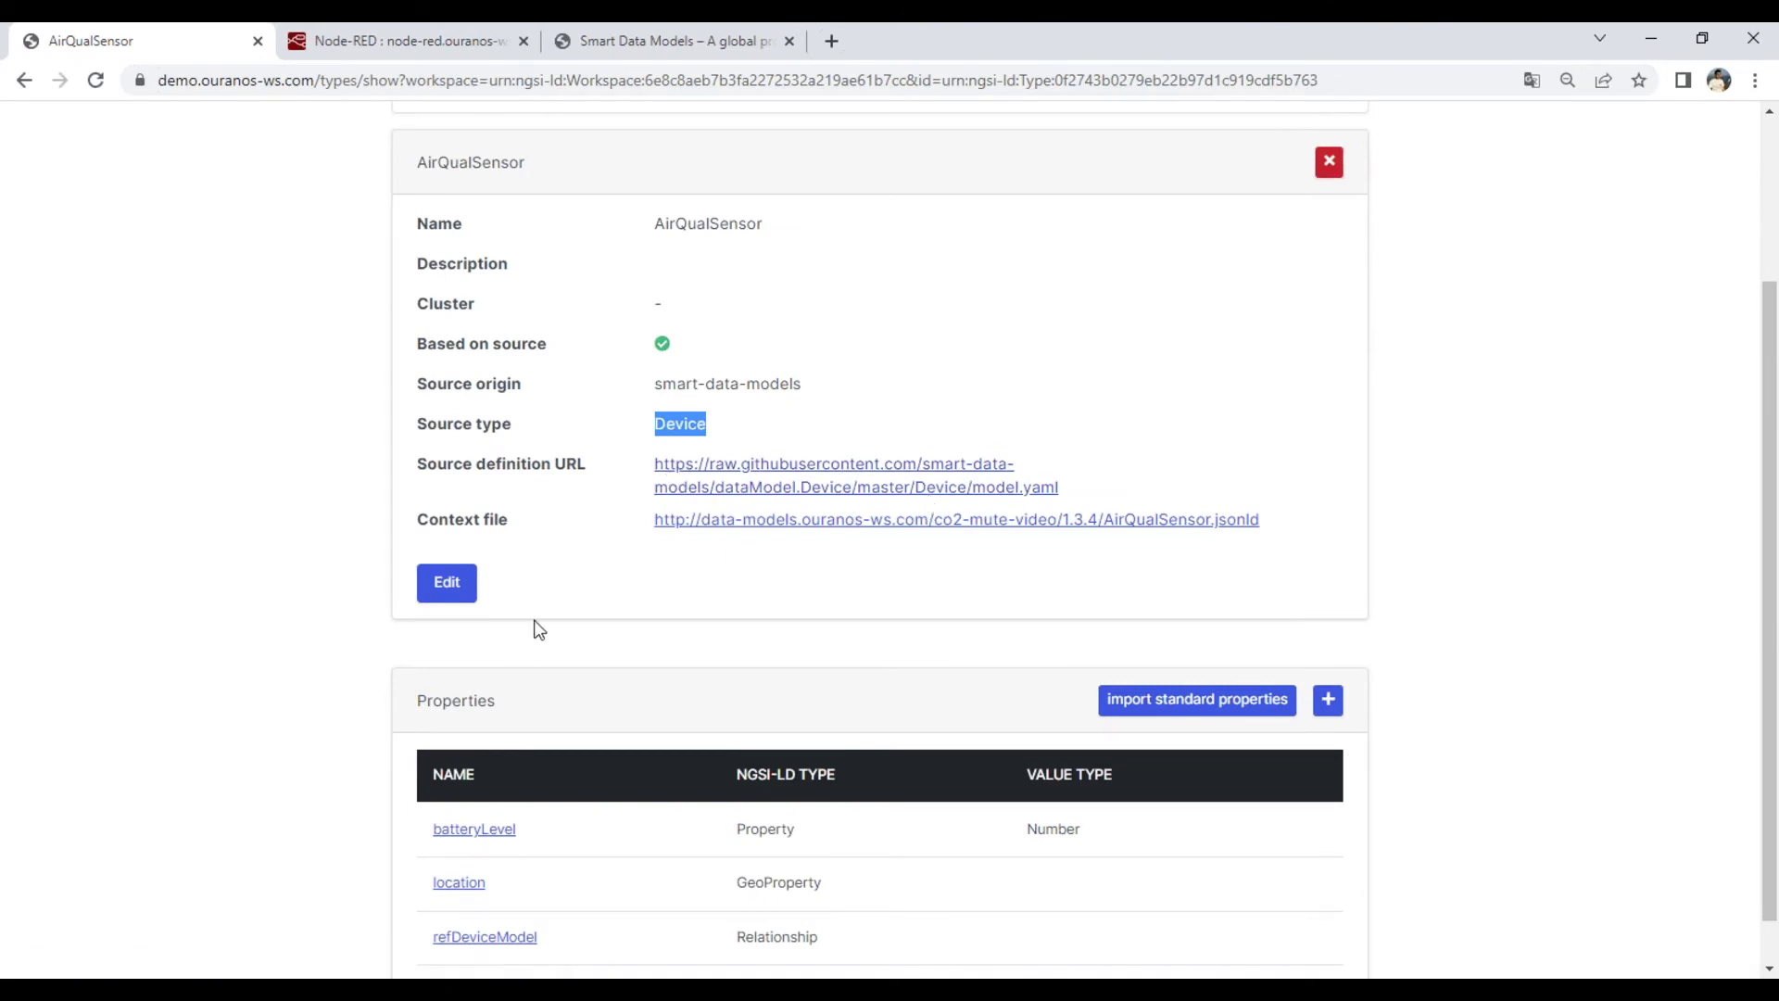
scroll(547, 649, "down", 1)
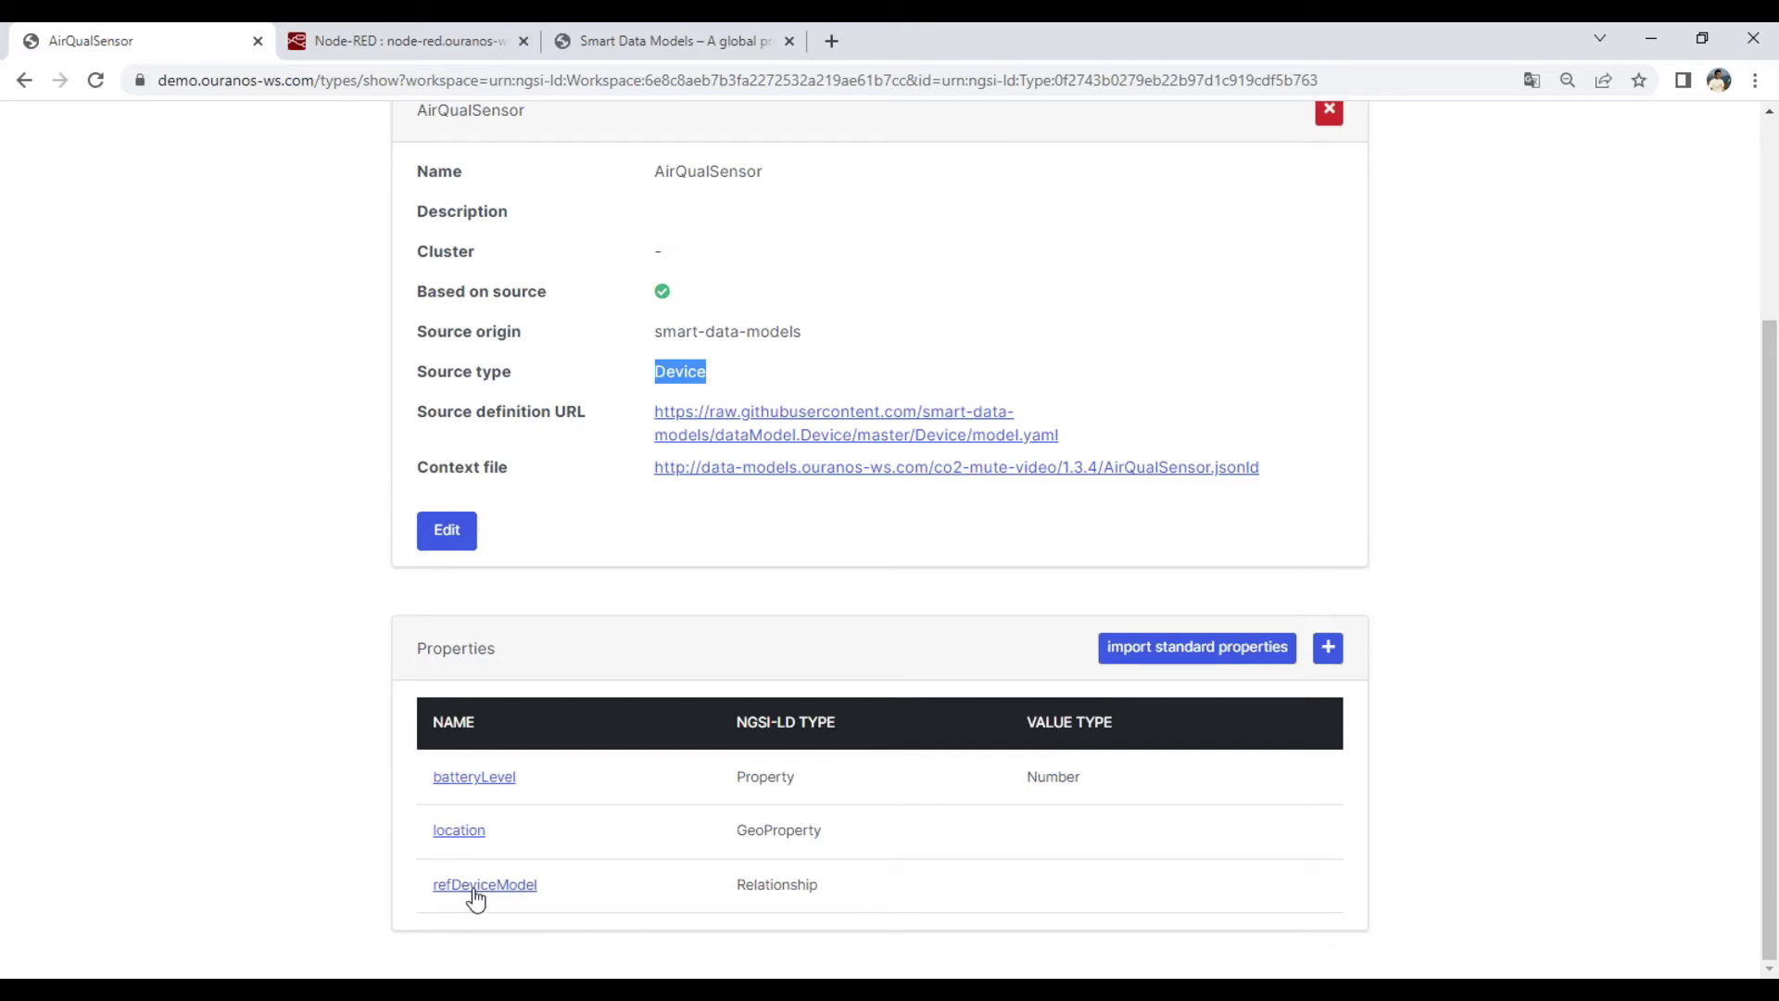
Step: Look through the standard properties available for AirQualSensor and close the list without importing any
left_click(1224, 656)
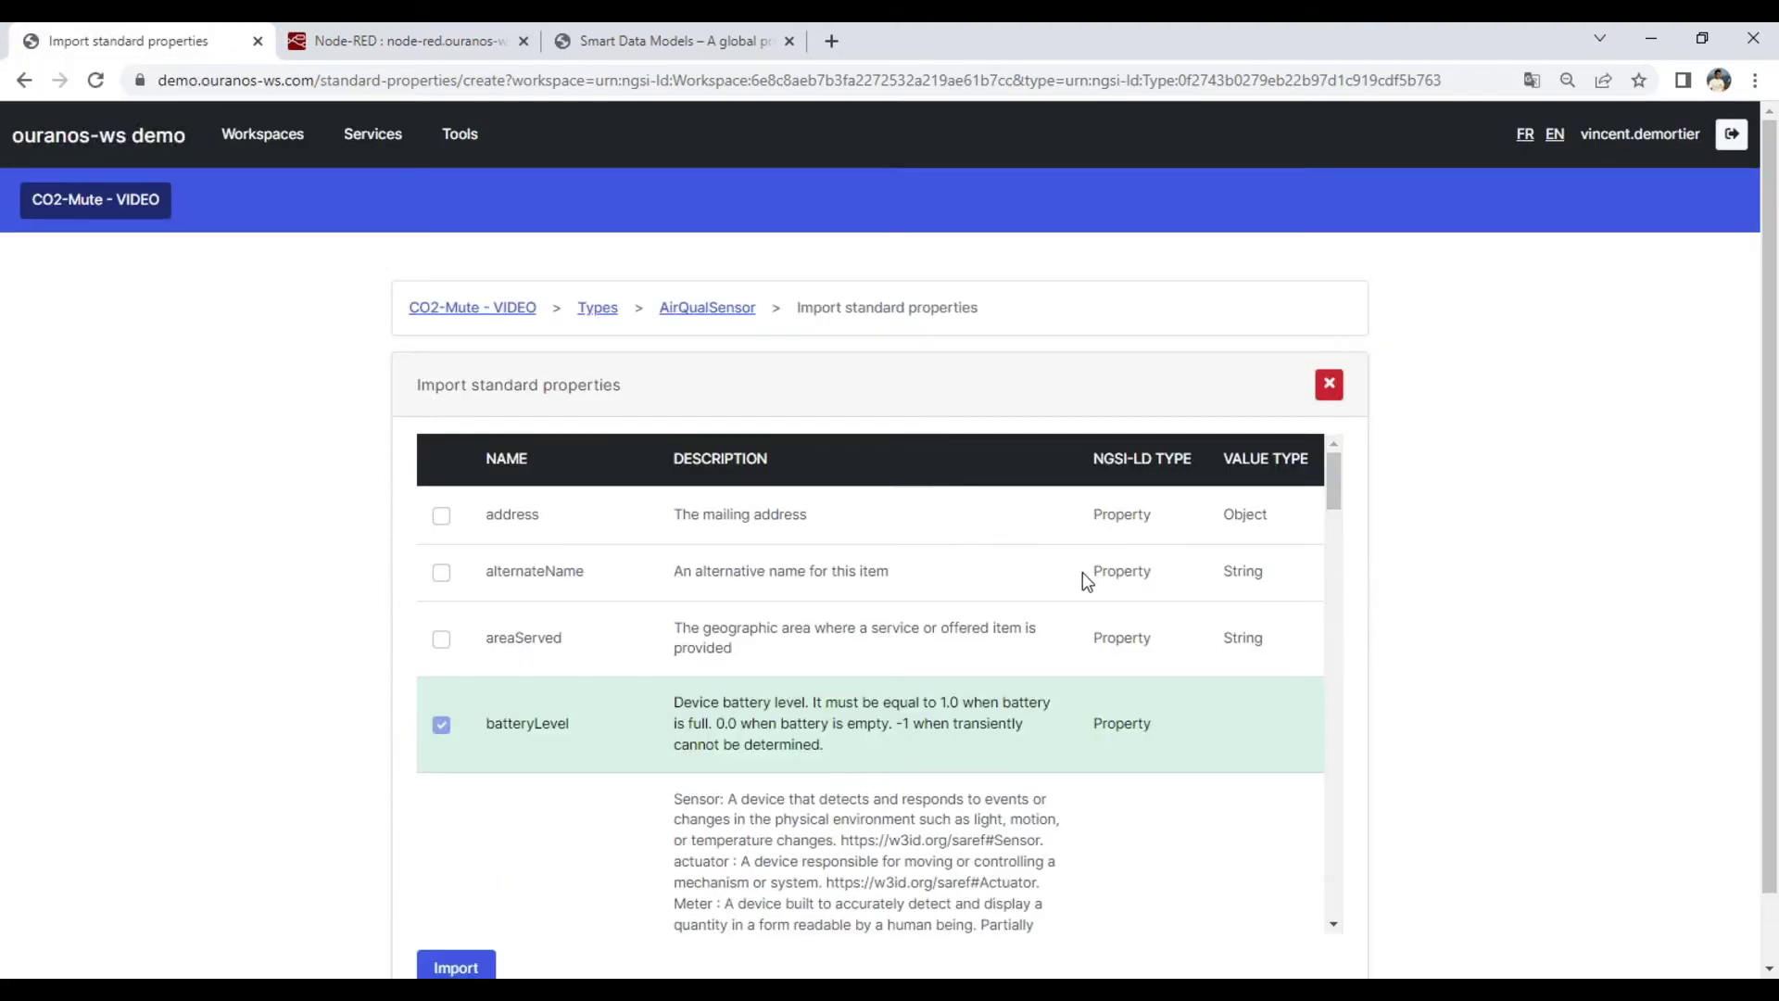
mouse_move(1337, 479)
left_mouse_down()
mouse_move(1345, 691)
mouse_move(1342, 464)
left_mouse_up()
left_click(1327, 387)
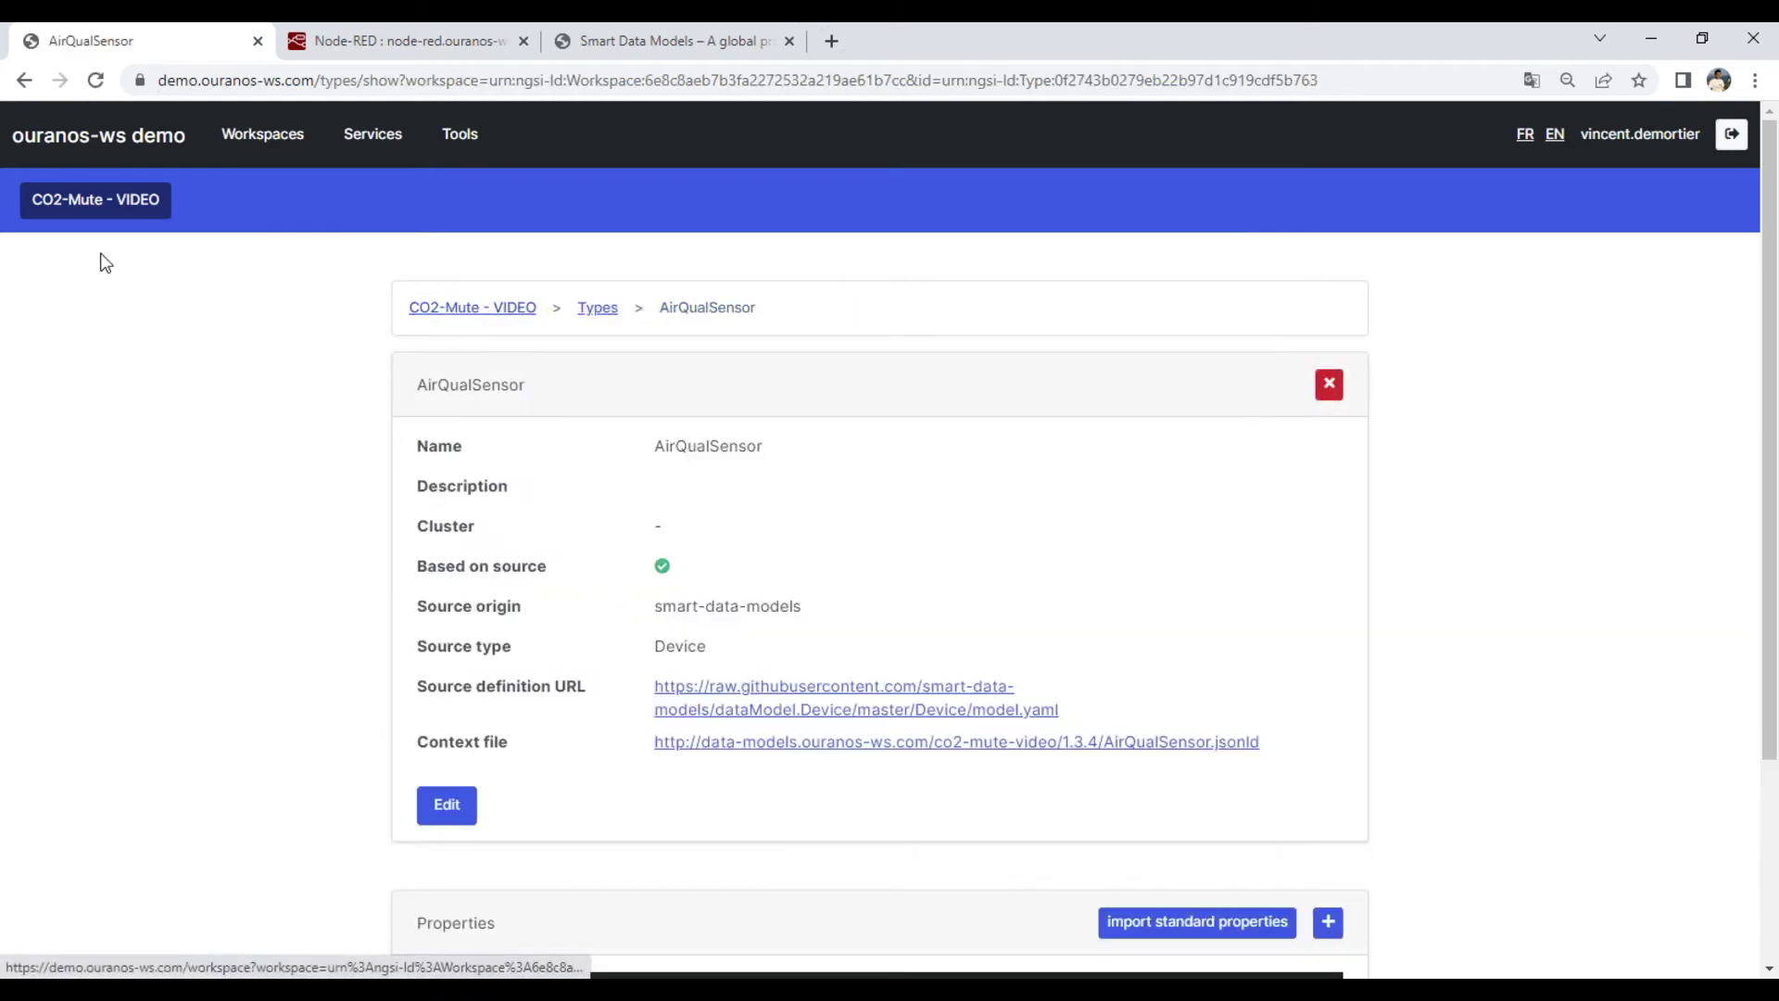
Step: Return to the CO2-Mute - VIDEO workspace and apply the data model's open clusters settings without changes
left_click(85, 202)
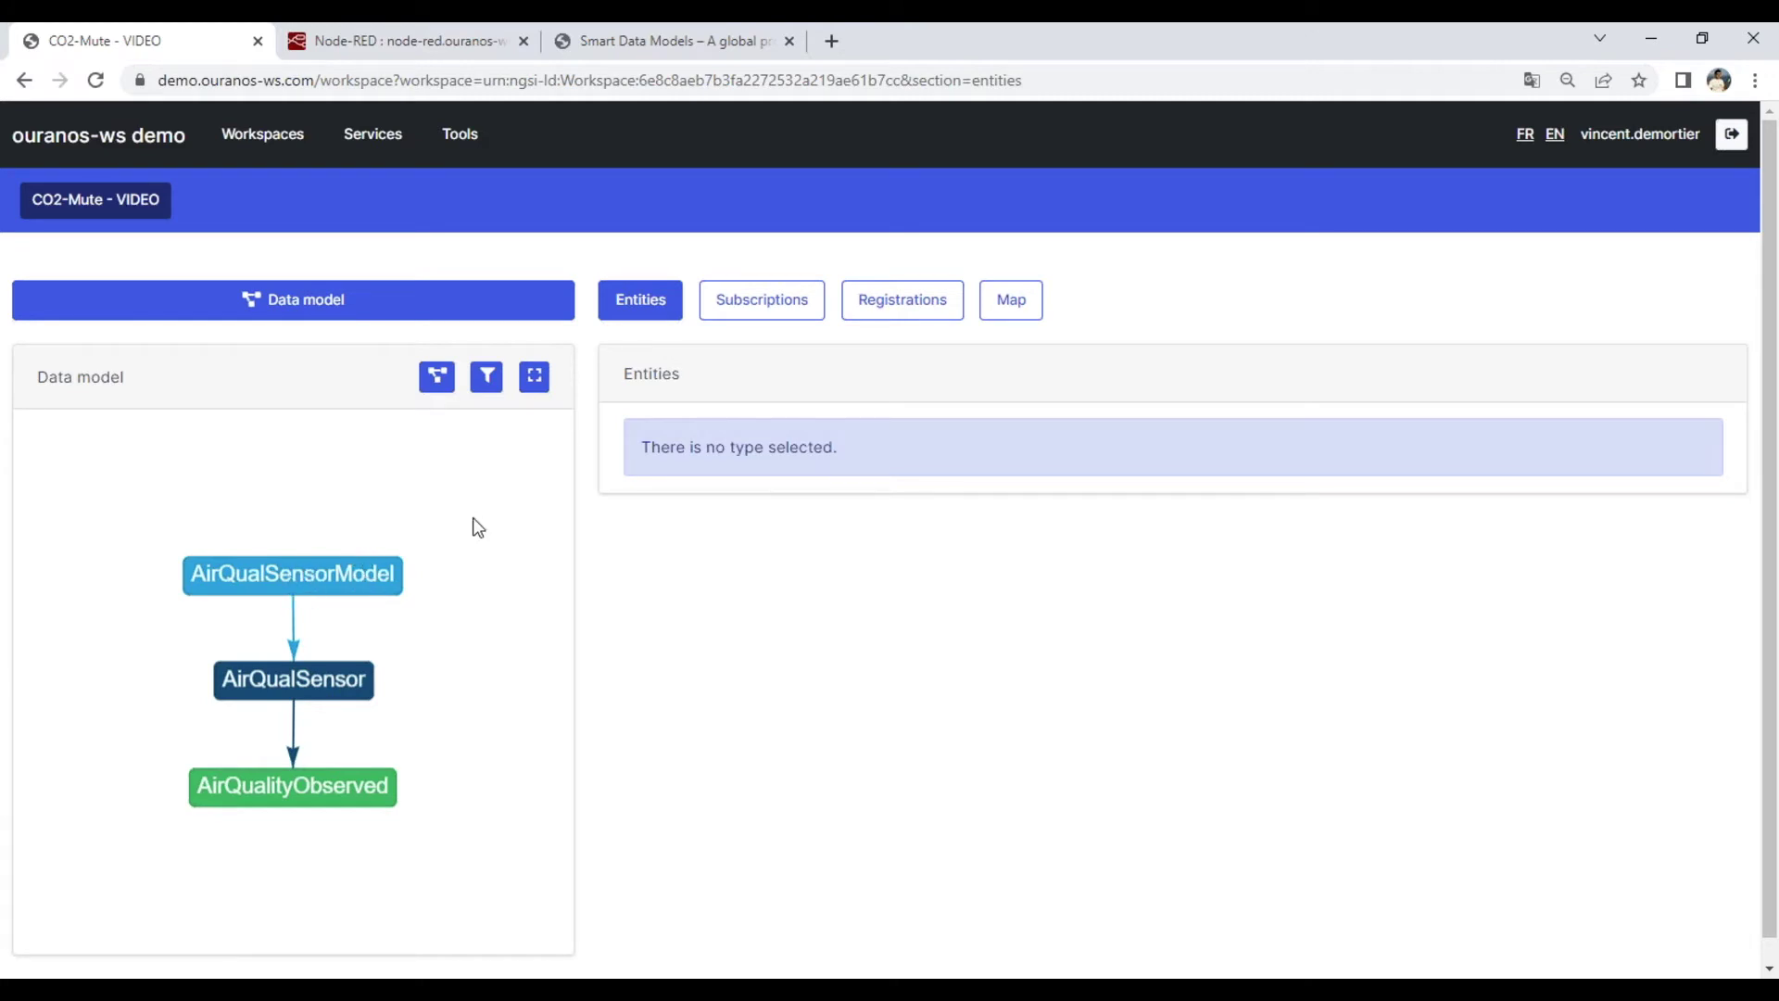
left_click(437, 377)
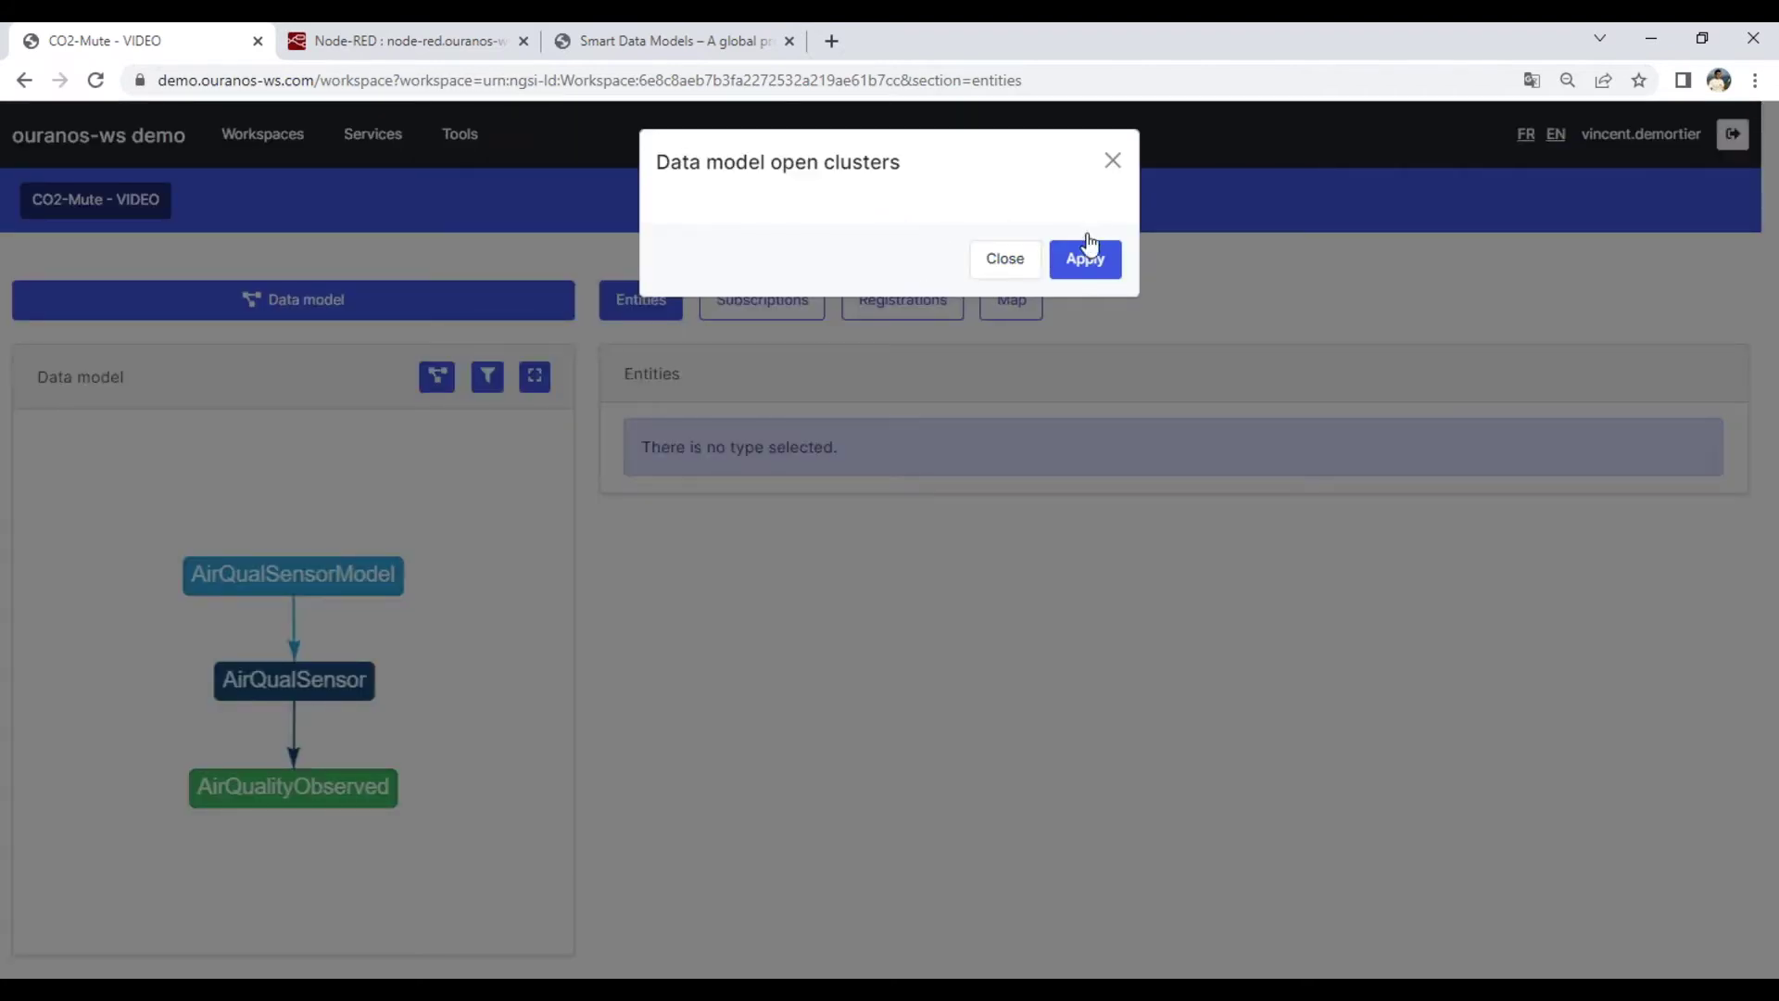
left_click(1090, 274)
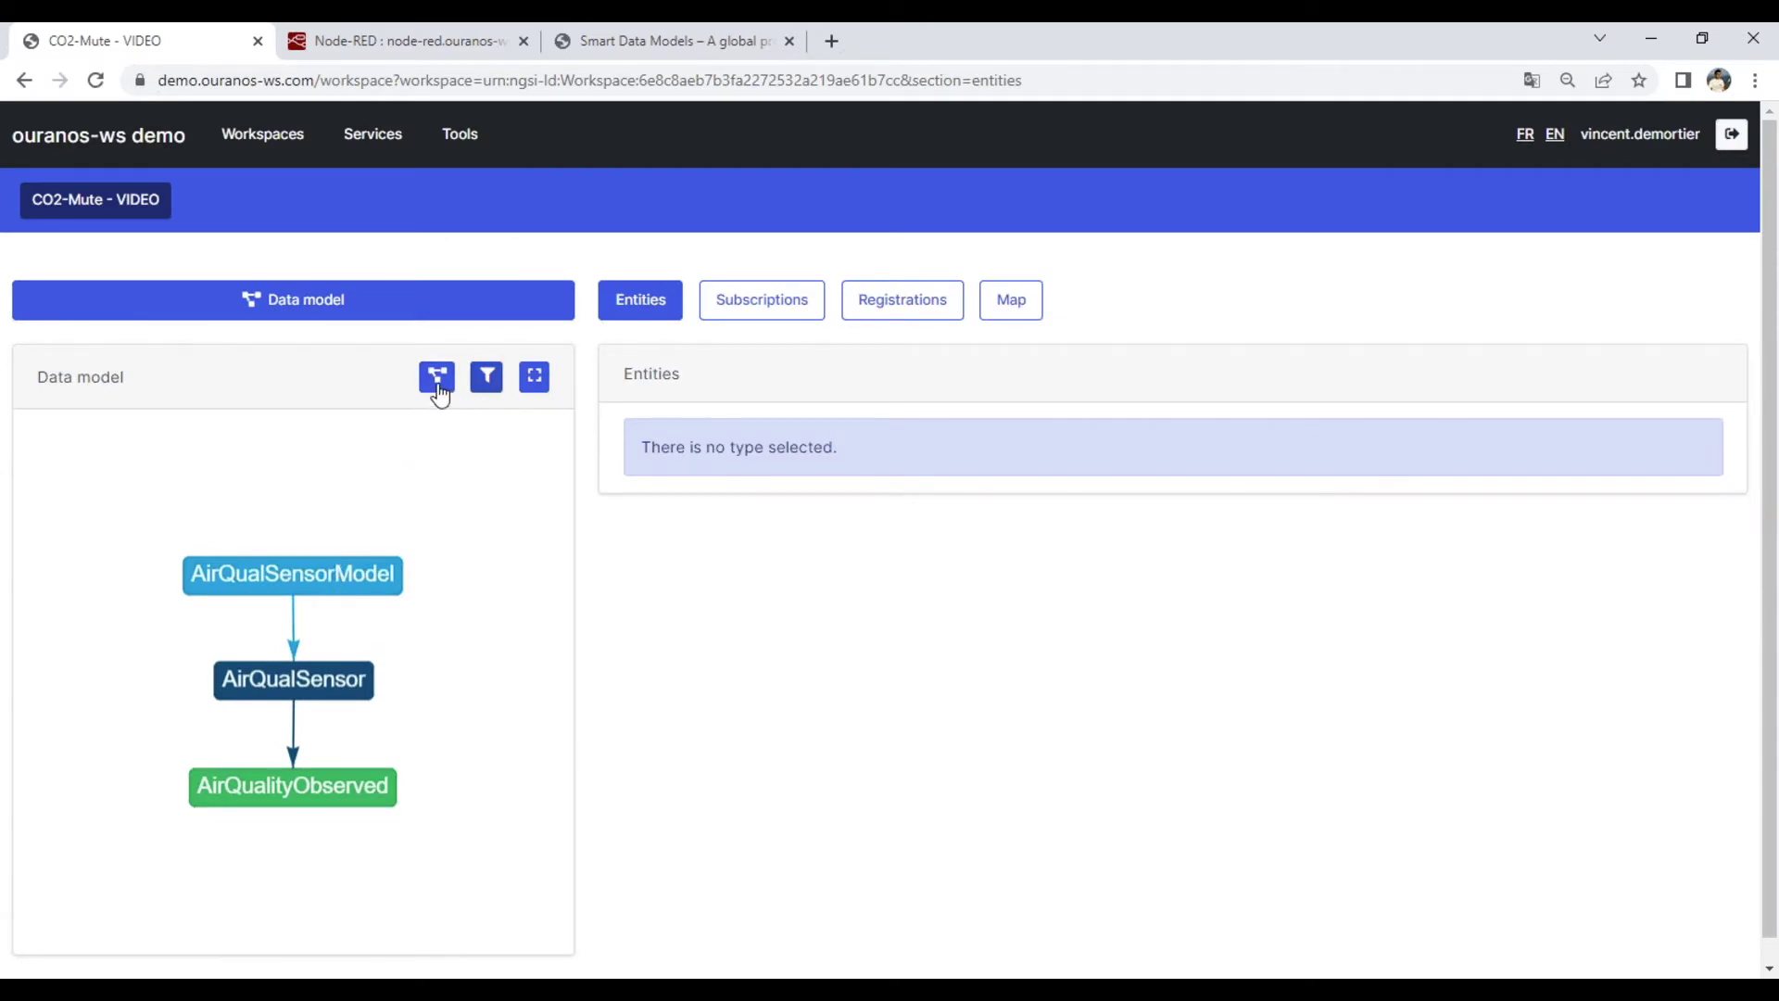
Step: Filter the data model diagram to hide the equipment-model types
left_click(486, 376)
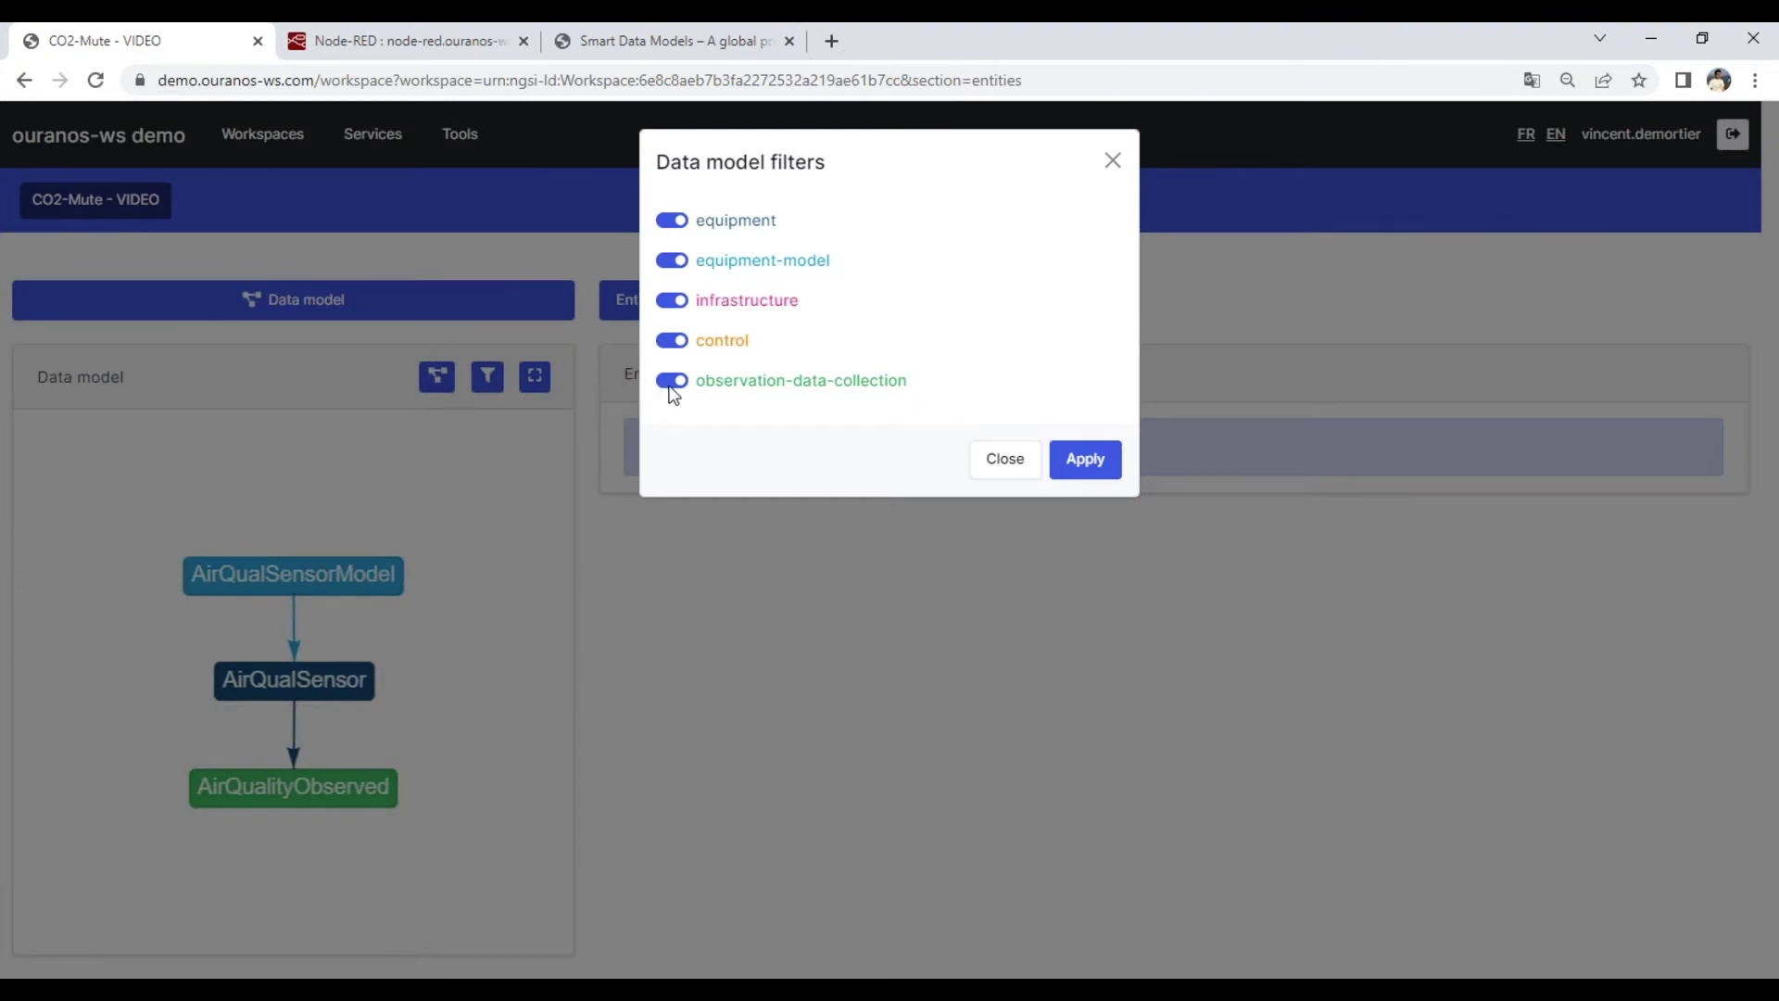
left_click(666, 265)
left_click(1077, 460)
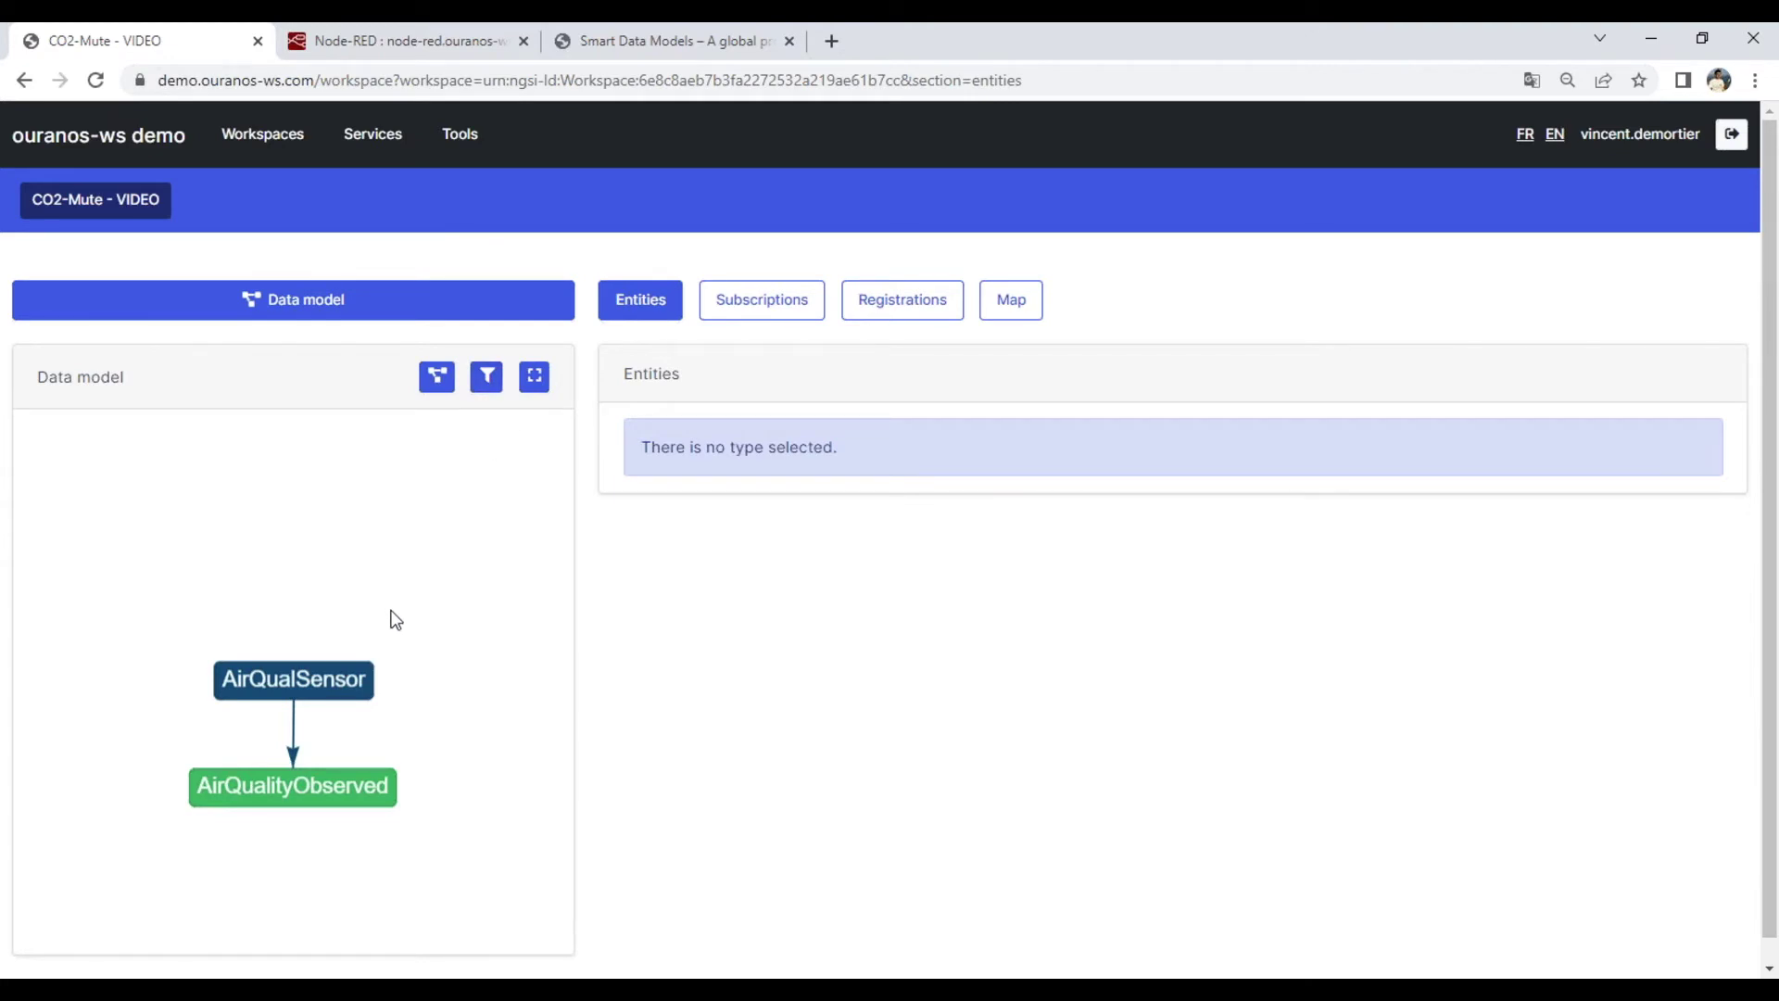
Step: Turn the equipment-model filter back on so those types are shown in the data model diagram
left_click(485, 378)
left_click(671, 261)
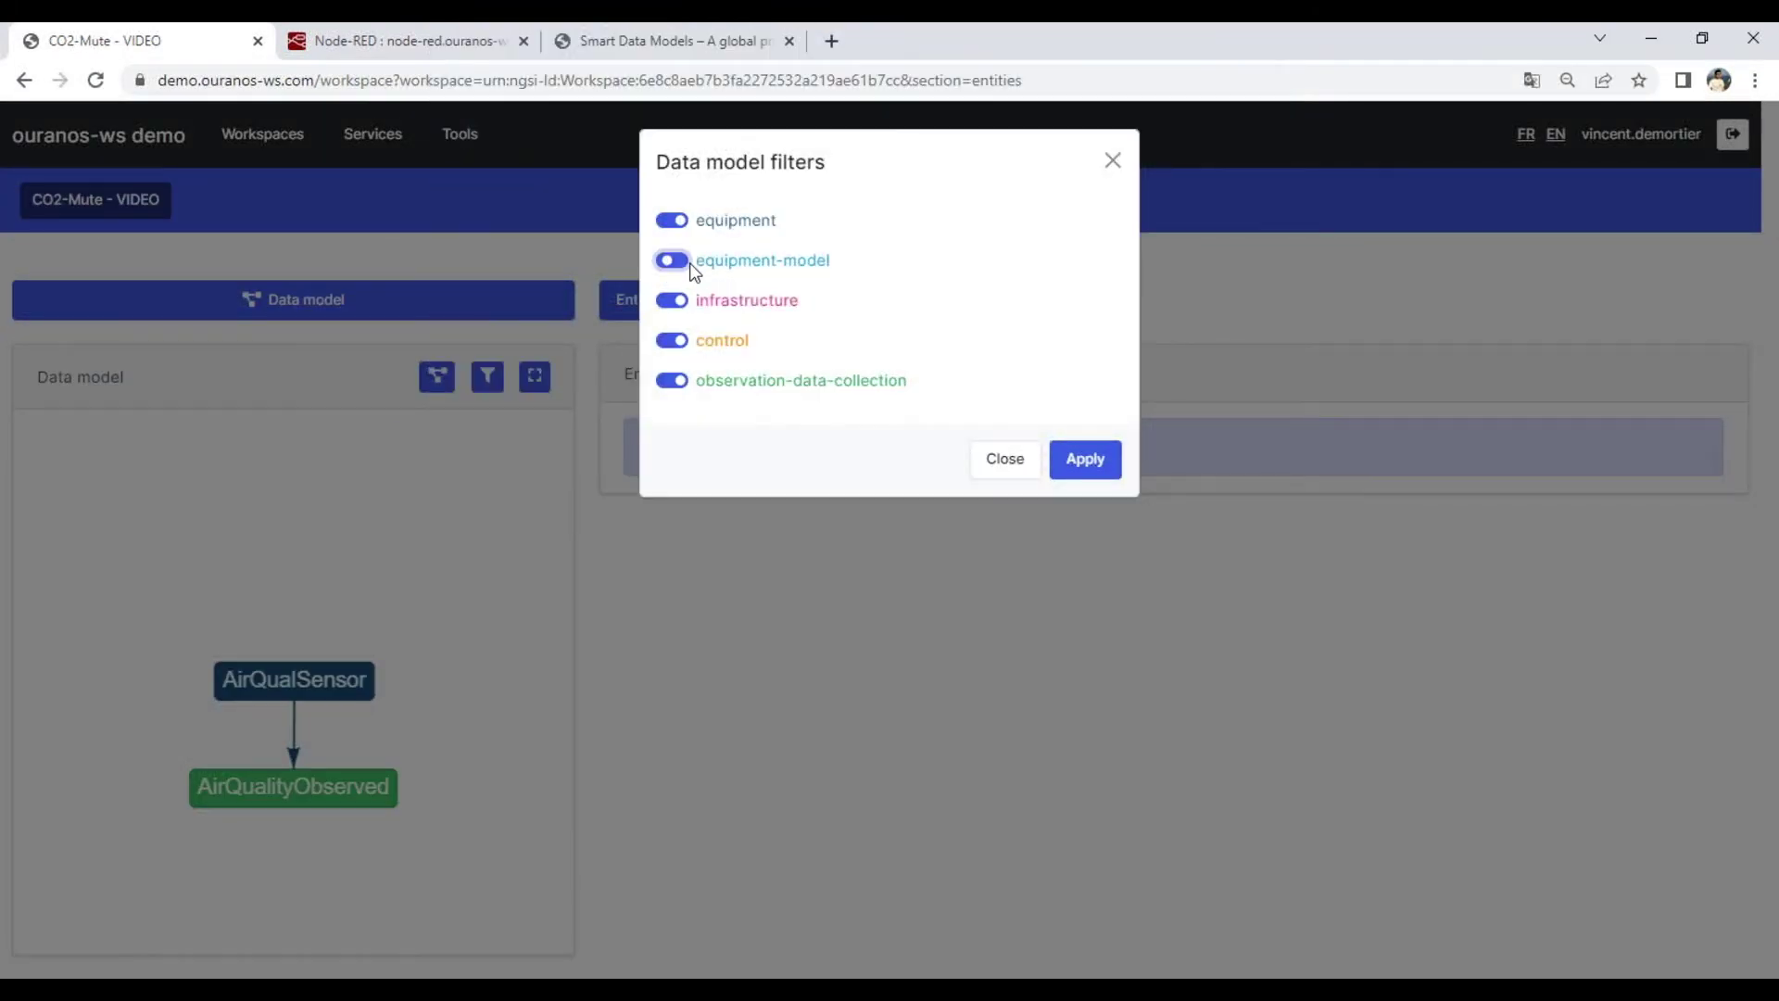
left_click(1081, 465)
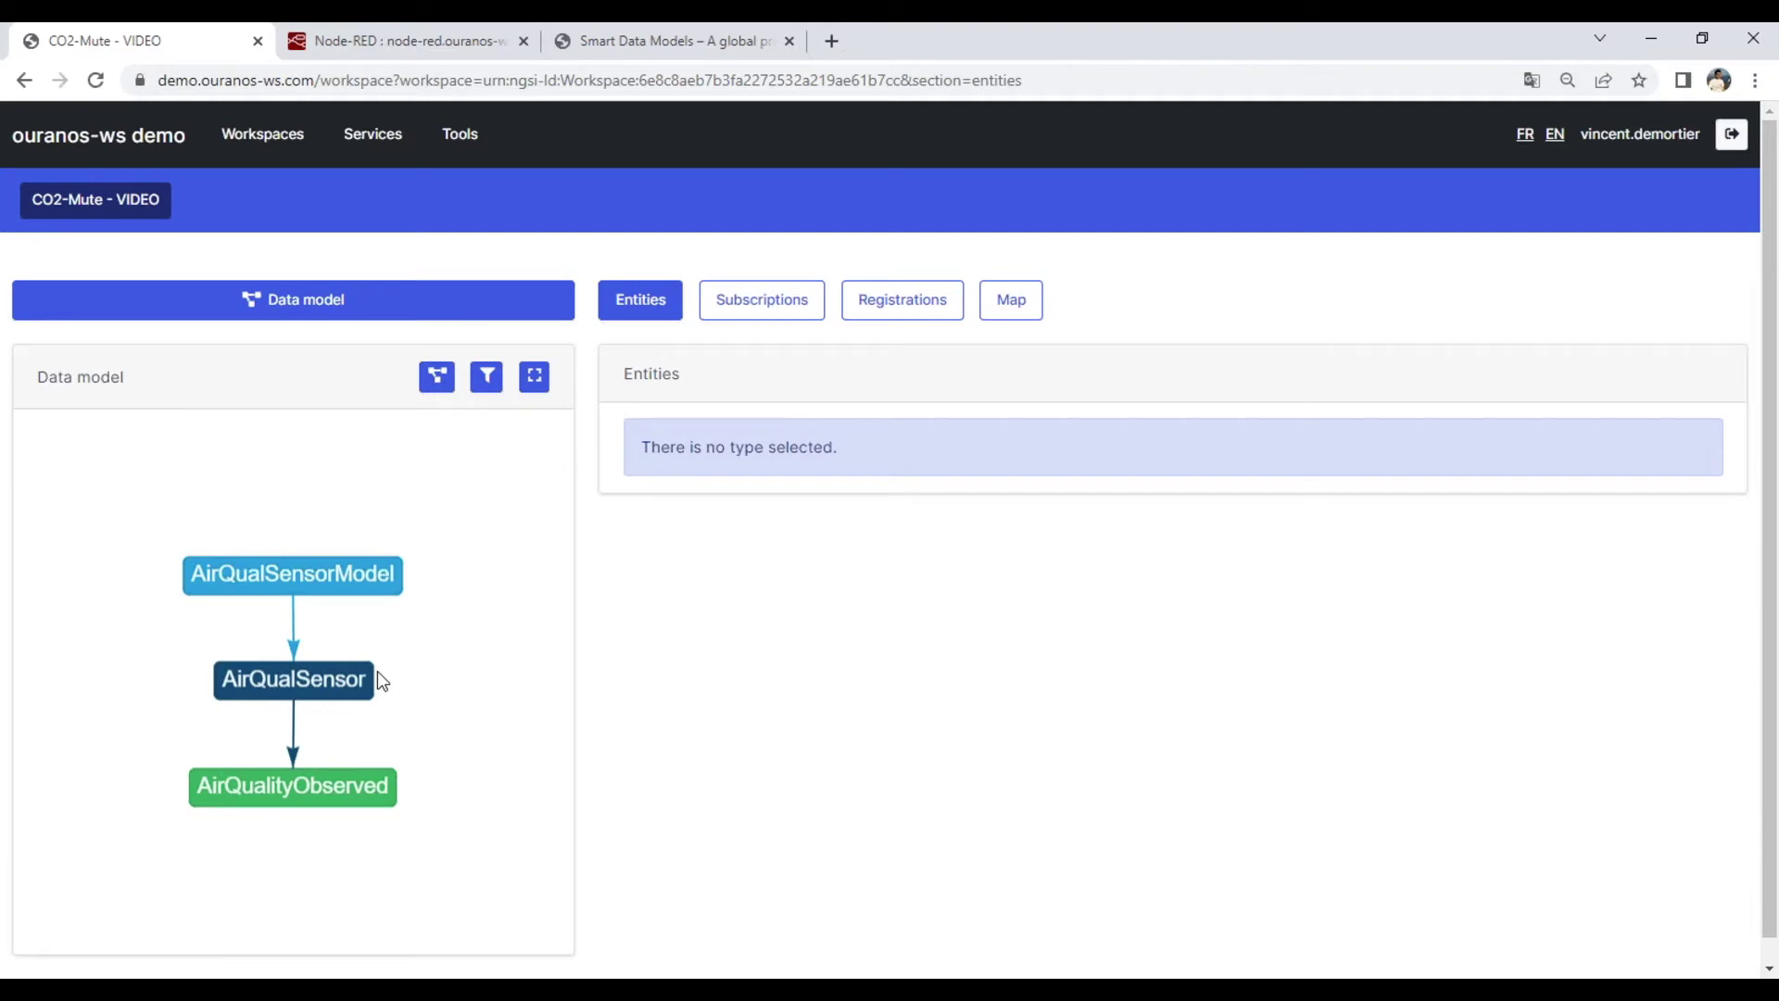
Step: List the AirQualityObserved entities and view their locations zoomed in on the map
left_click(297, 786)
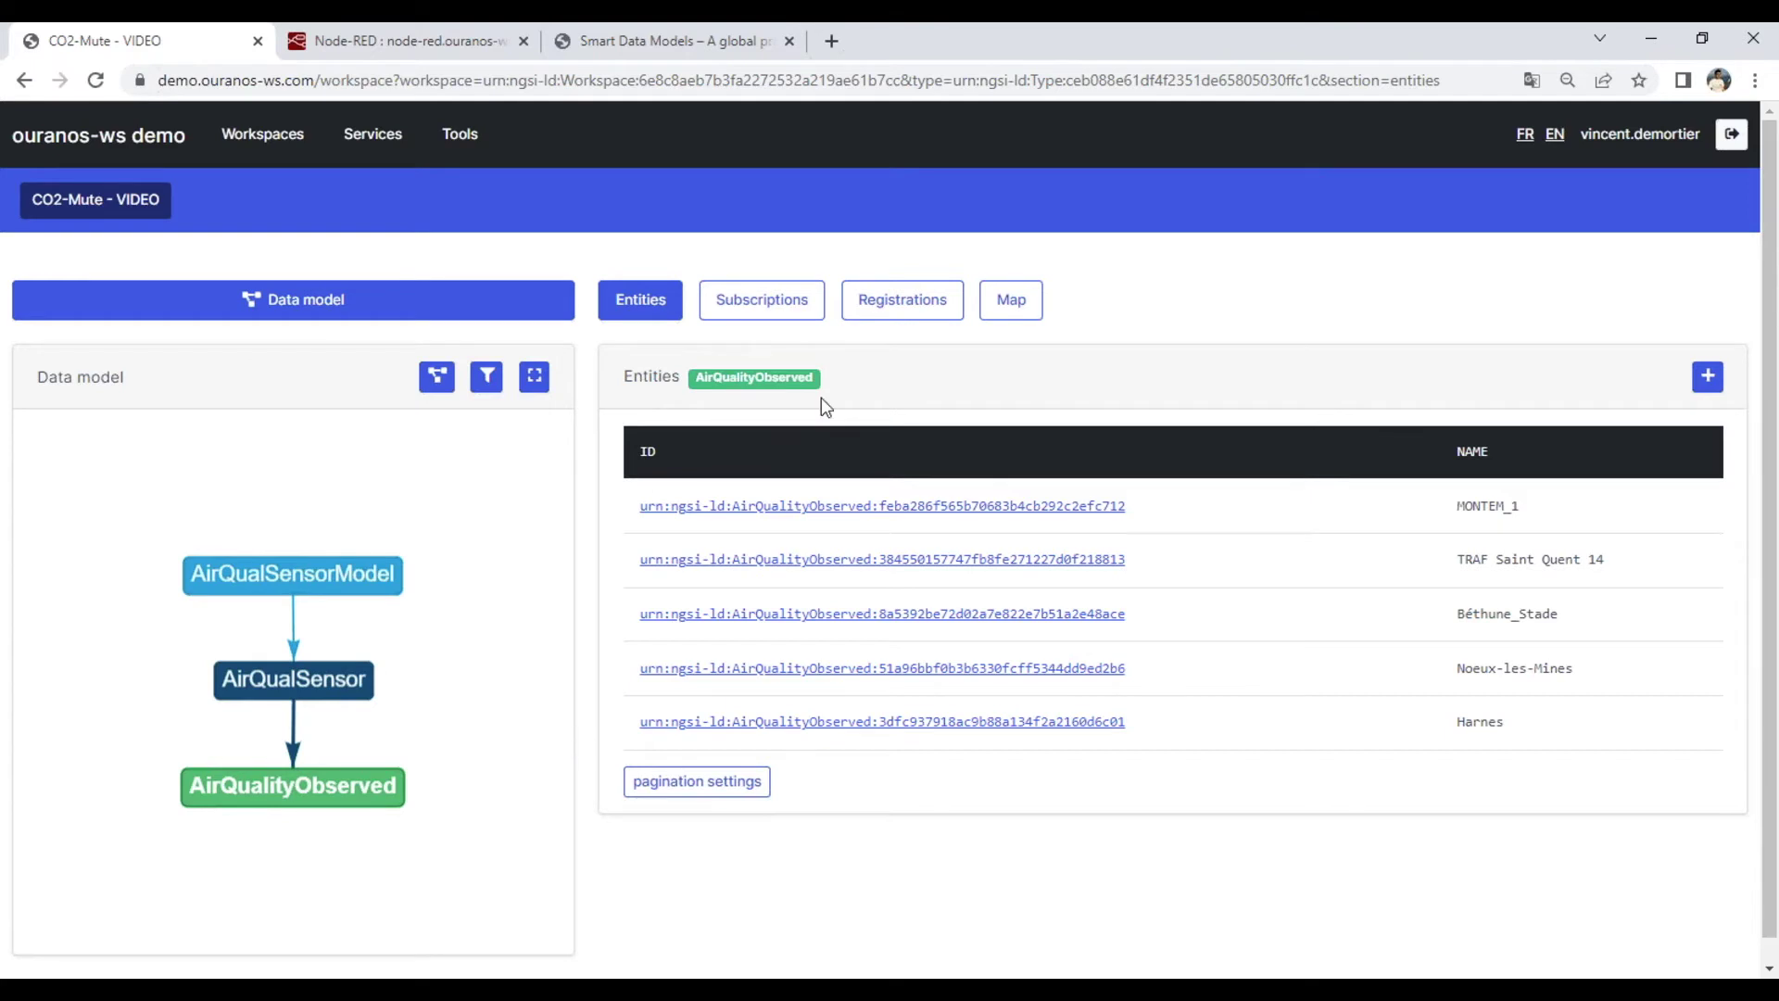
left_click(1007, 304)
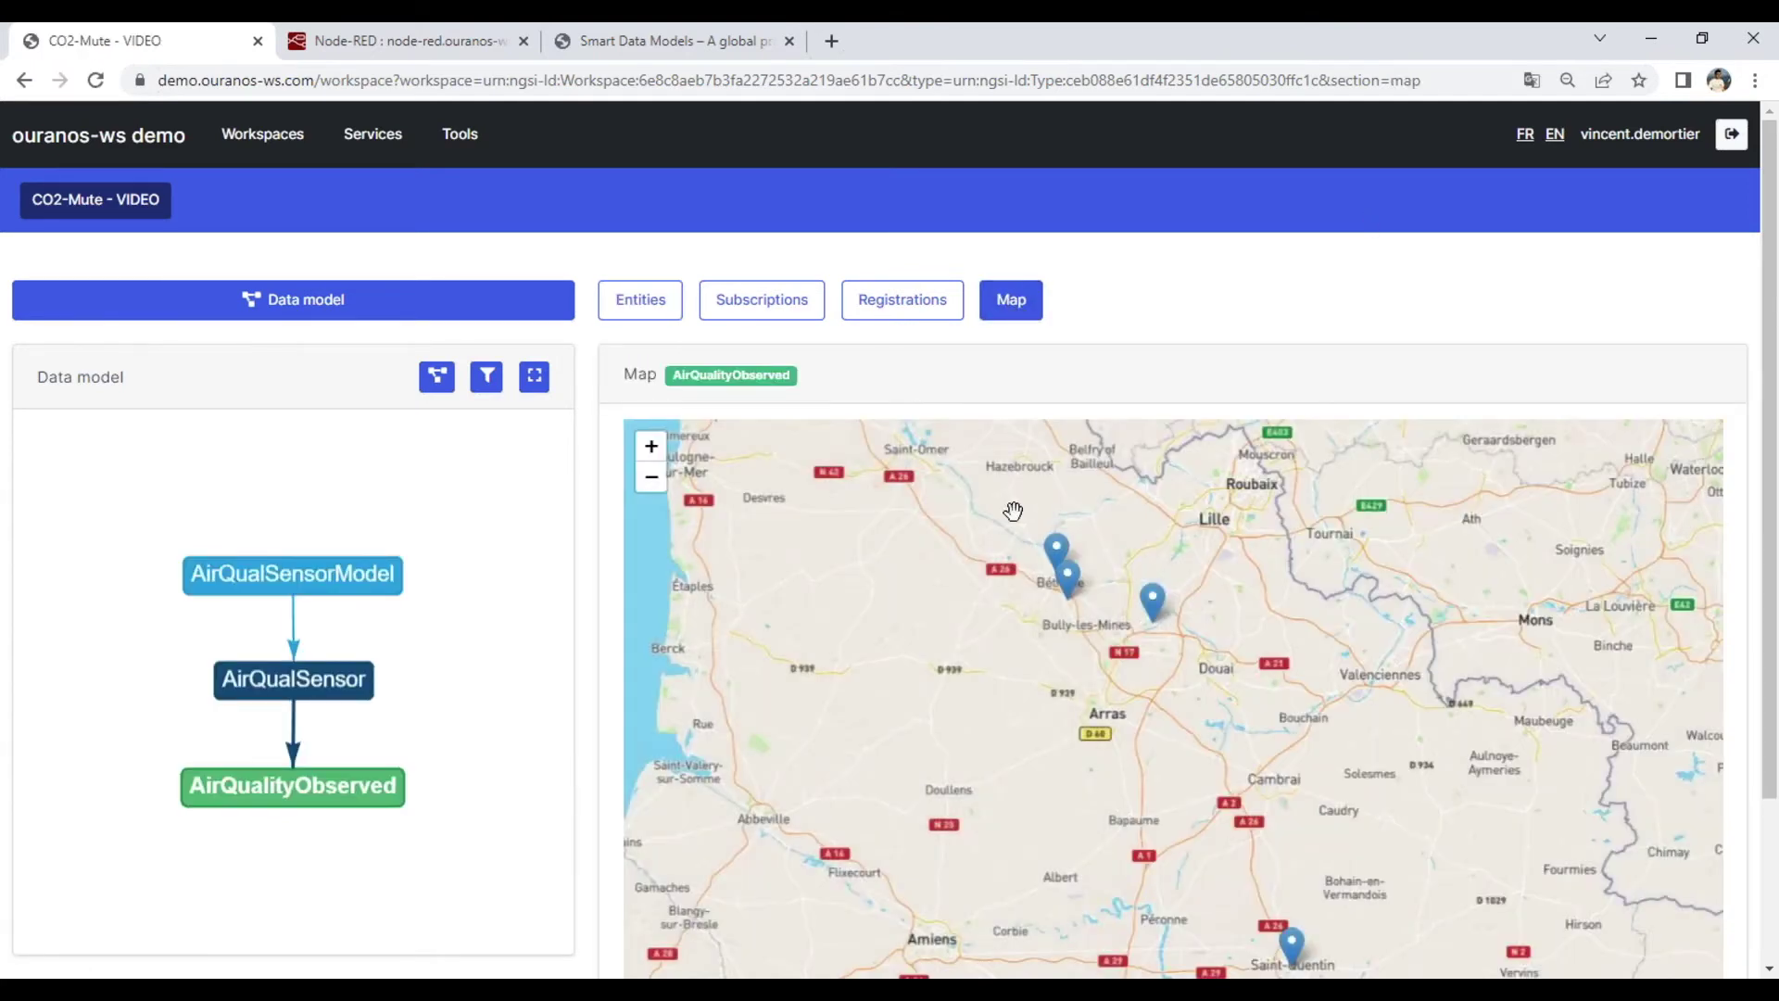
scroll(1041, 612, "up", 1)
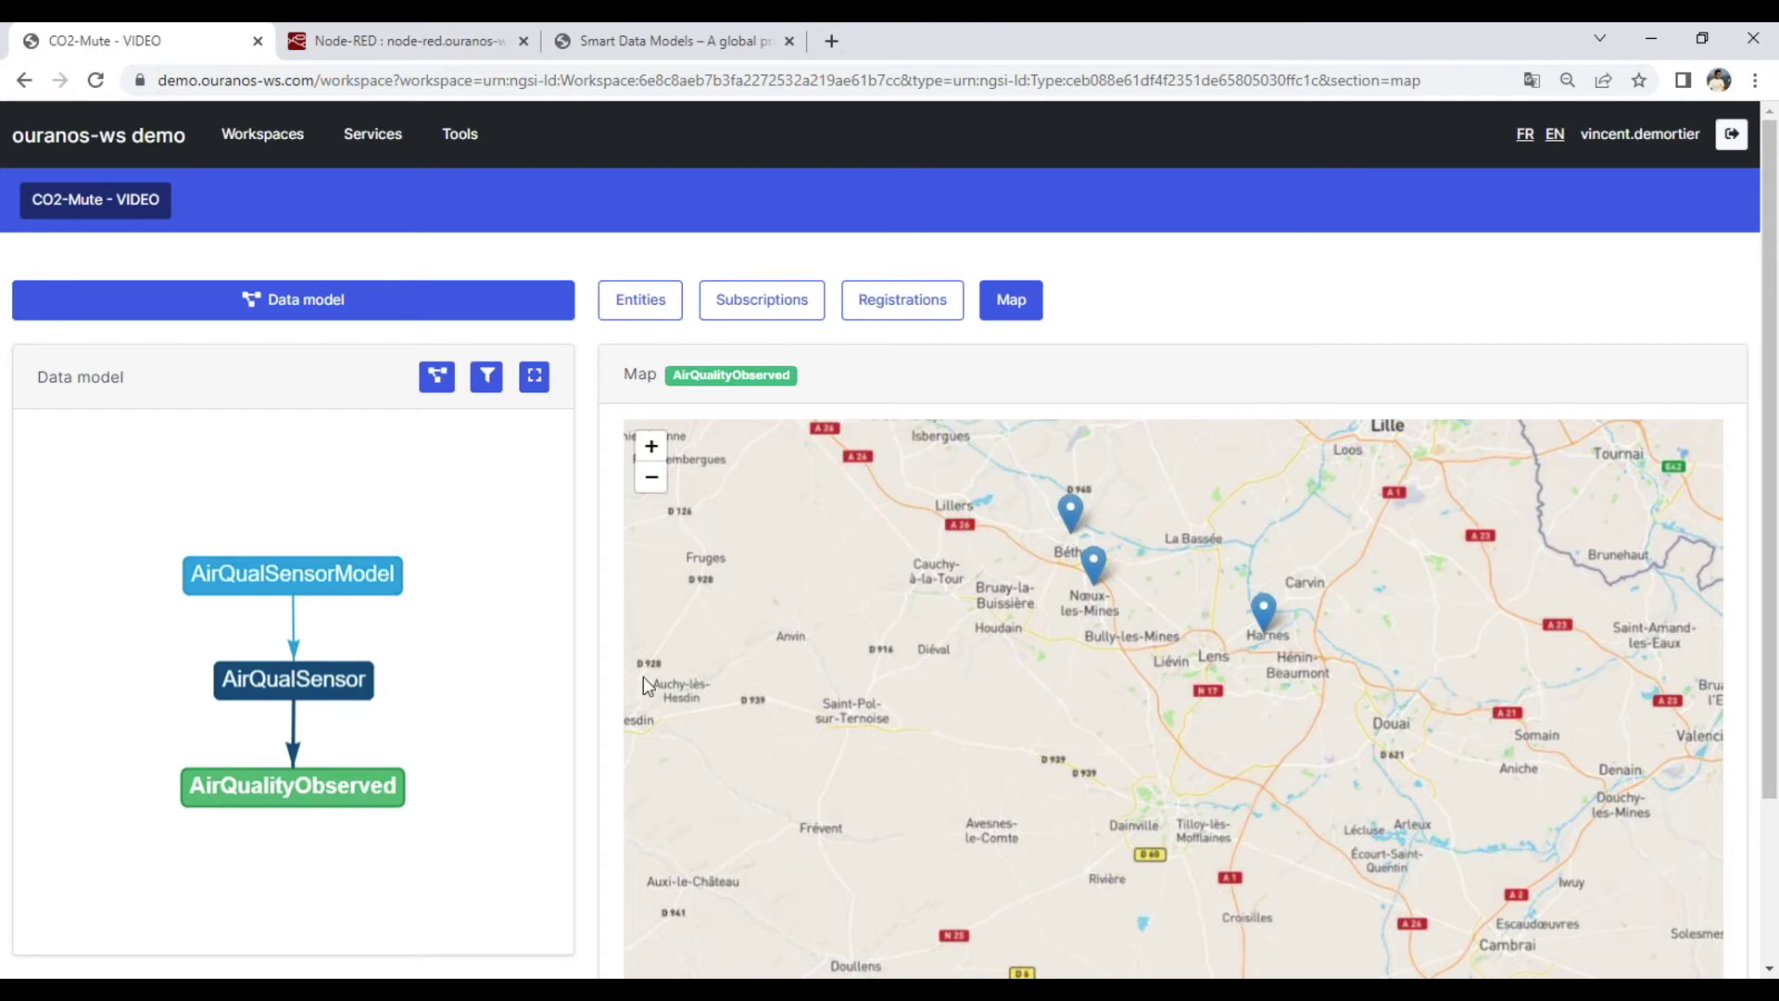
Step: Return to the AirQualityObserved entity list, view the TRAF Saint Quent 14 entity's details, and go back to the list
left_click(648, 304)
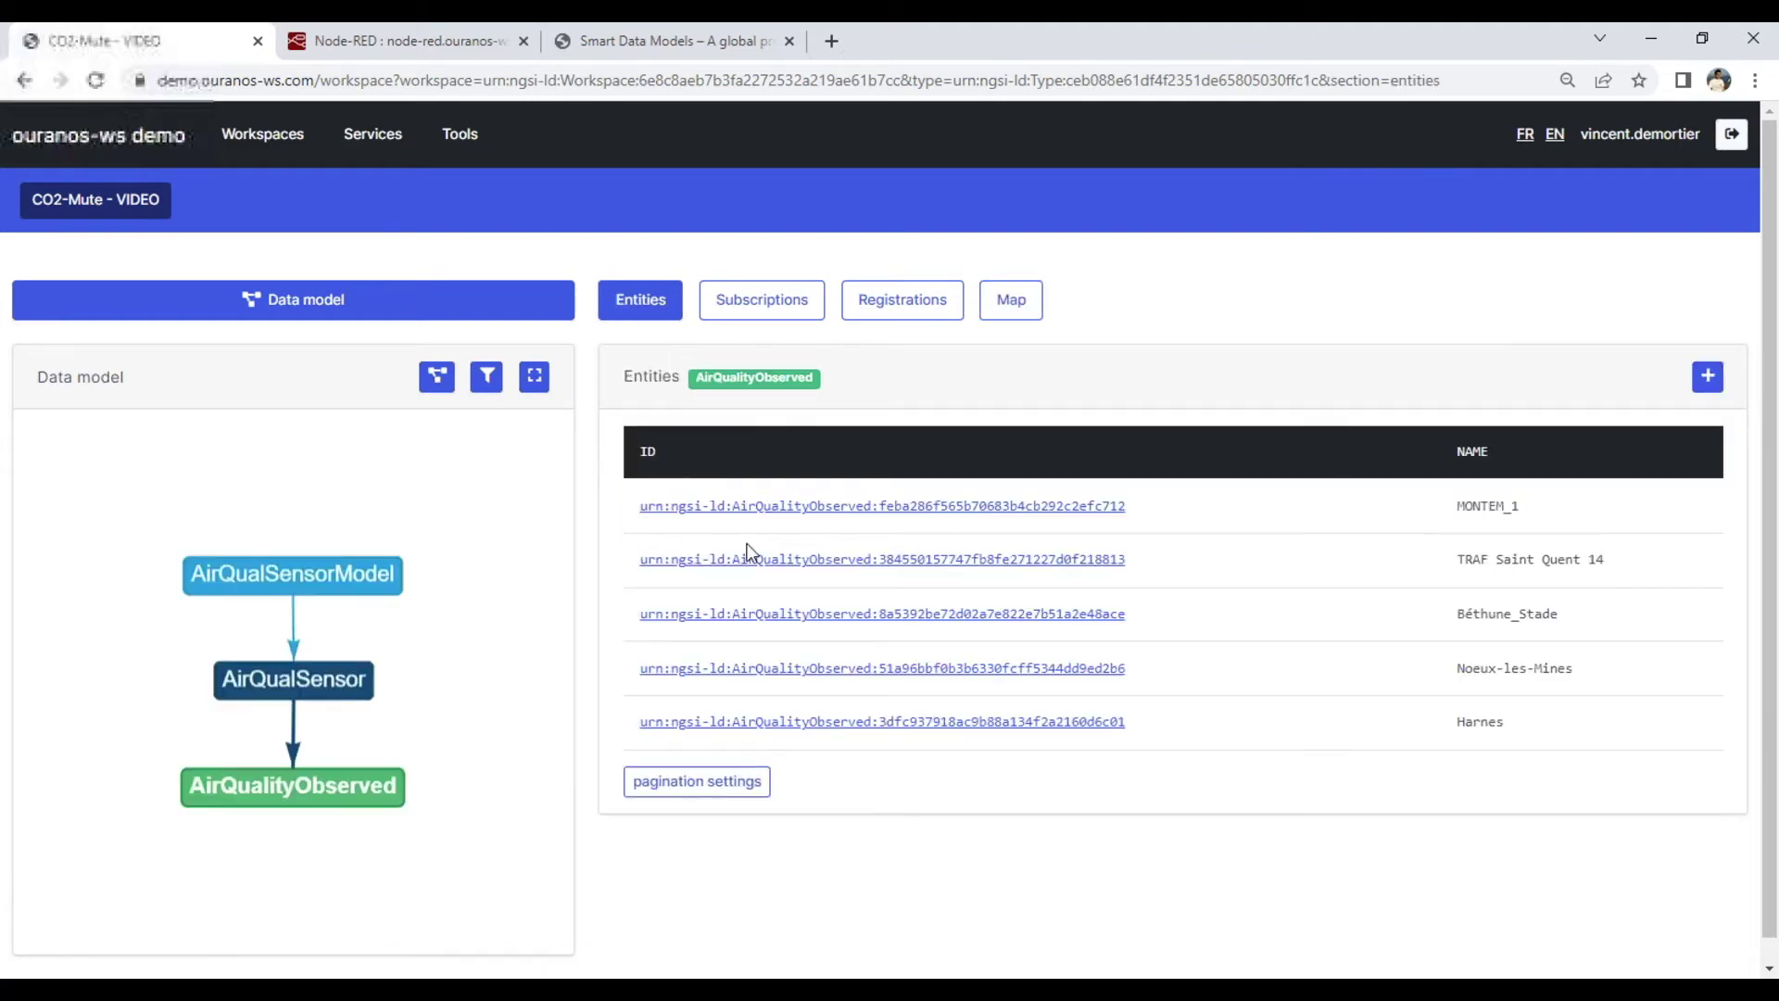
left_click(1040, 560)
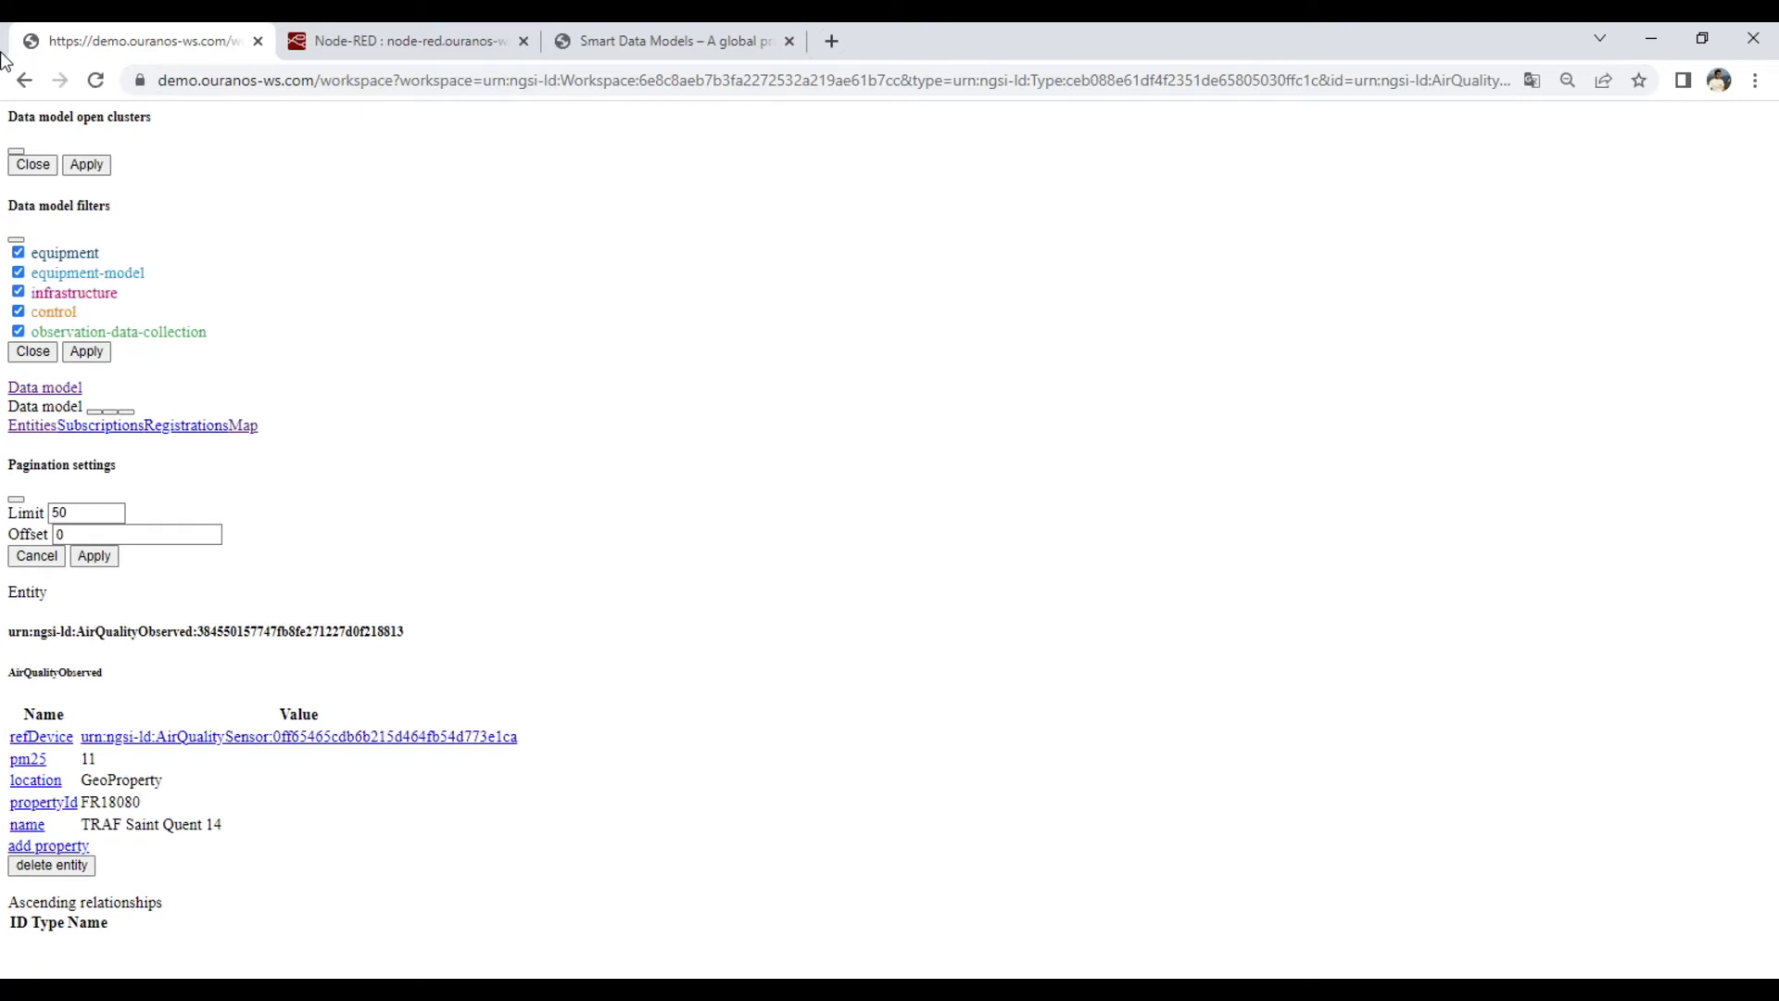
left_click(25, 82)
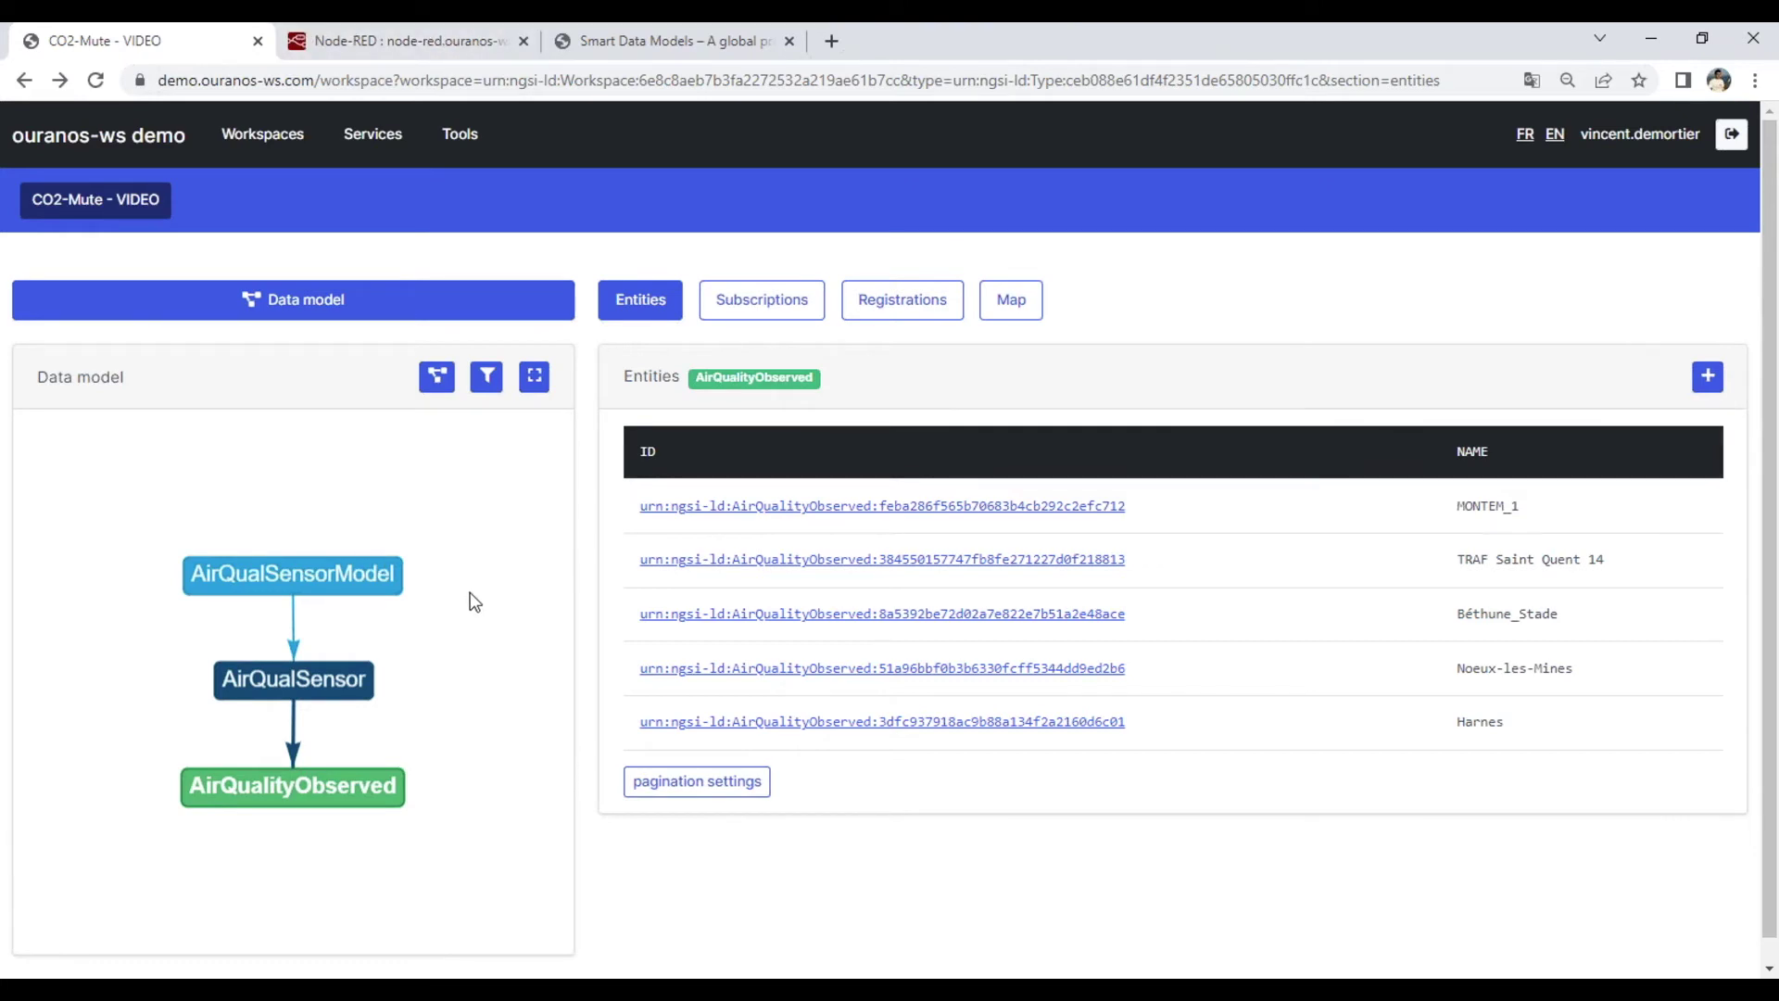
Step: Open the Watering Staging workspace from the list of workspaces
left_click(264, 136)
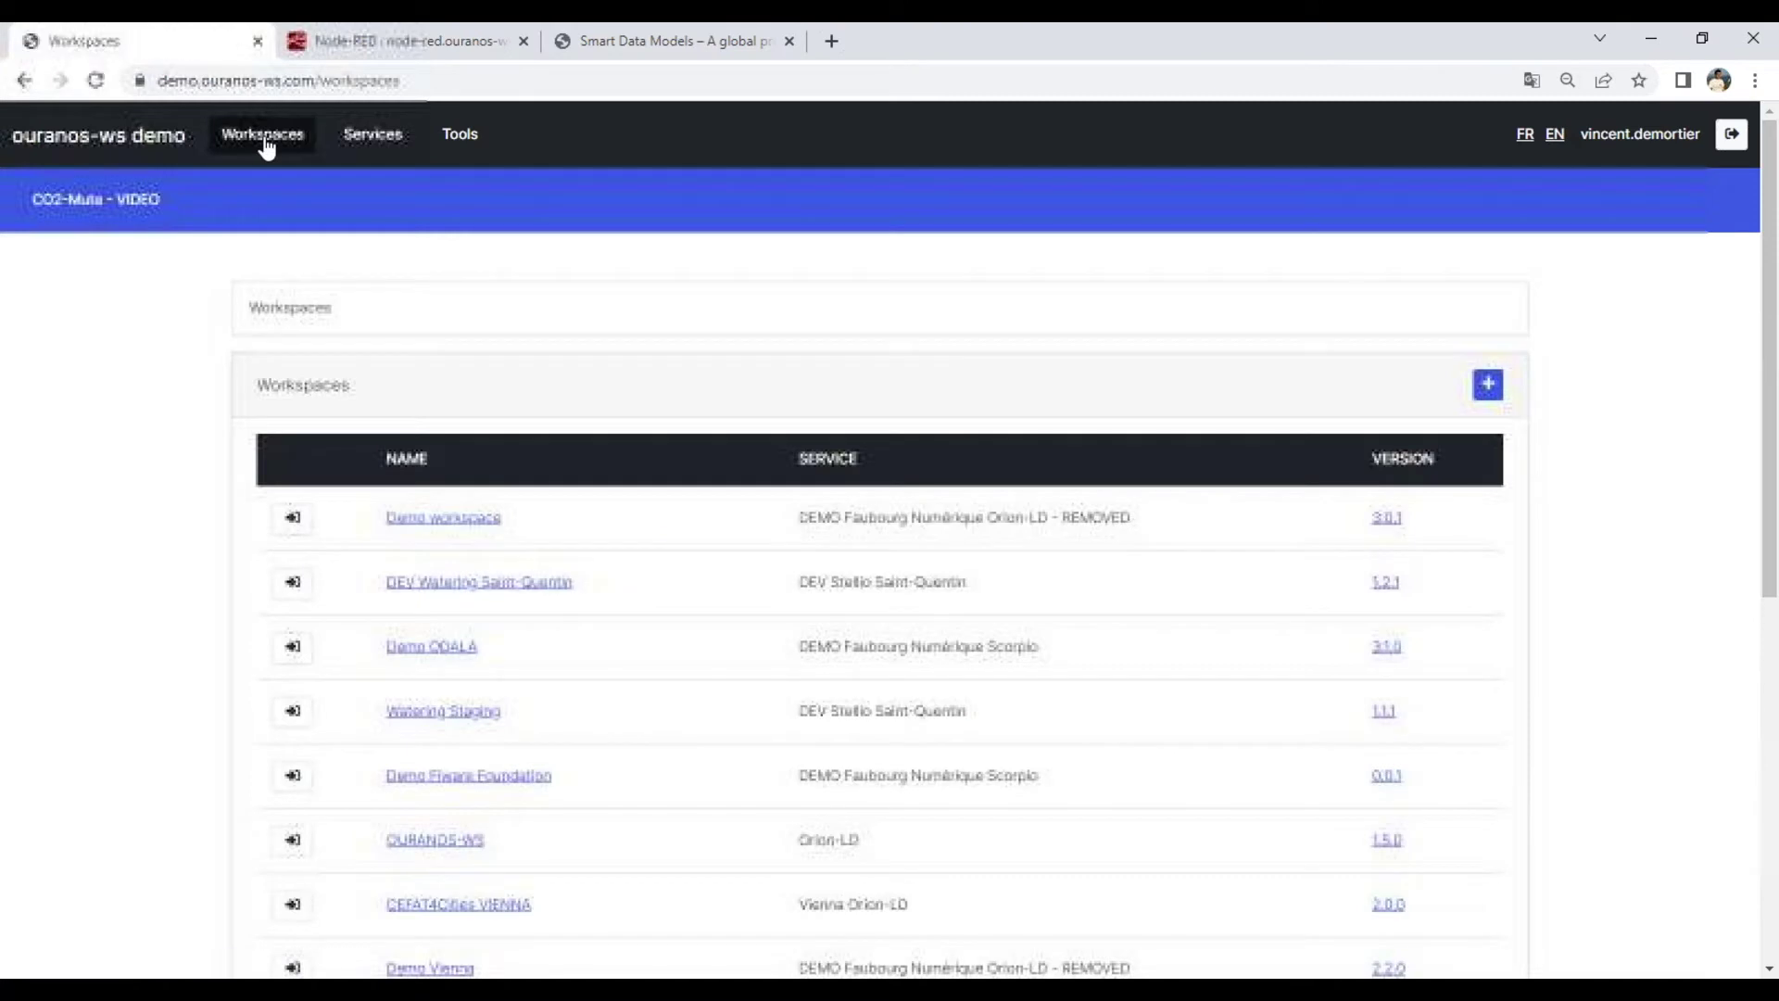
scroll(188, 502, "down", 3)
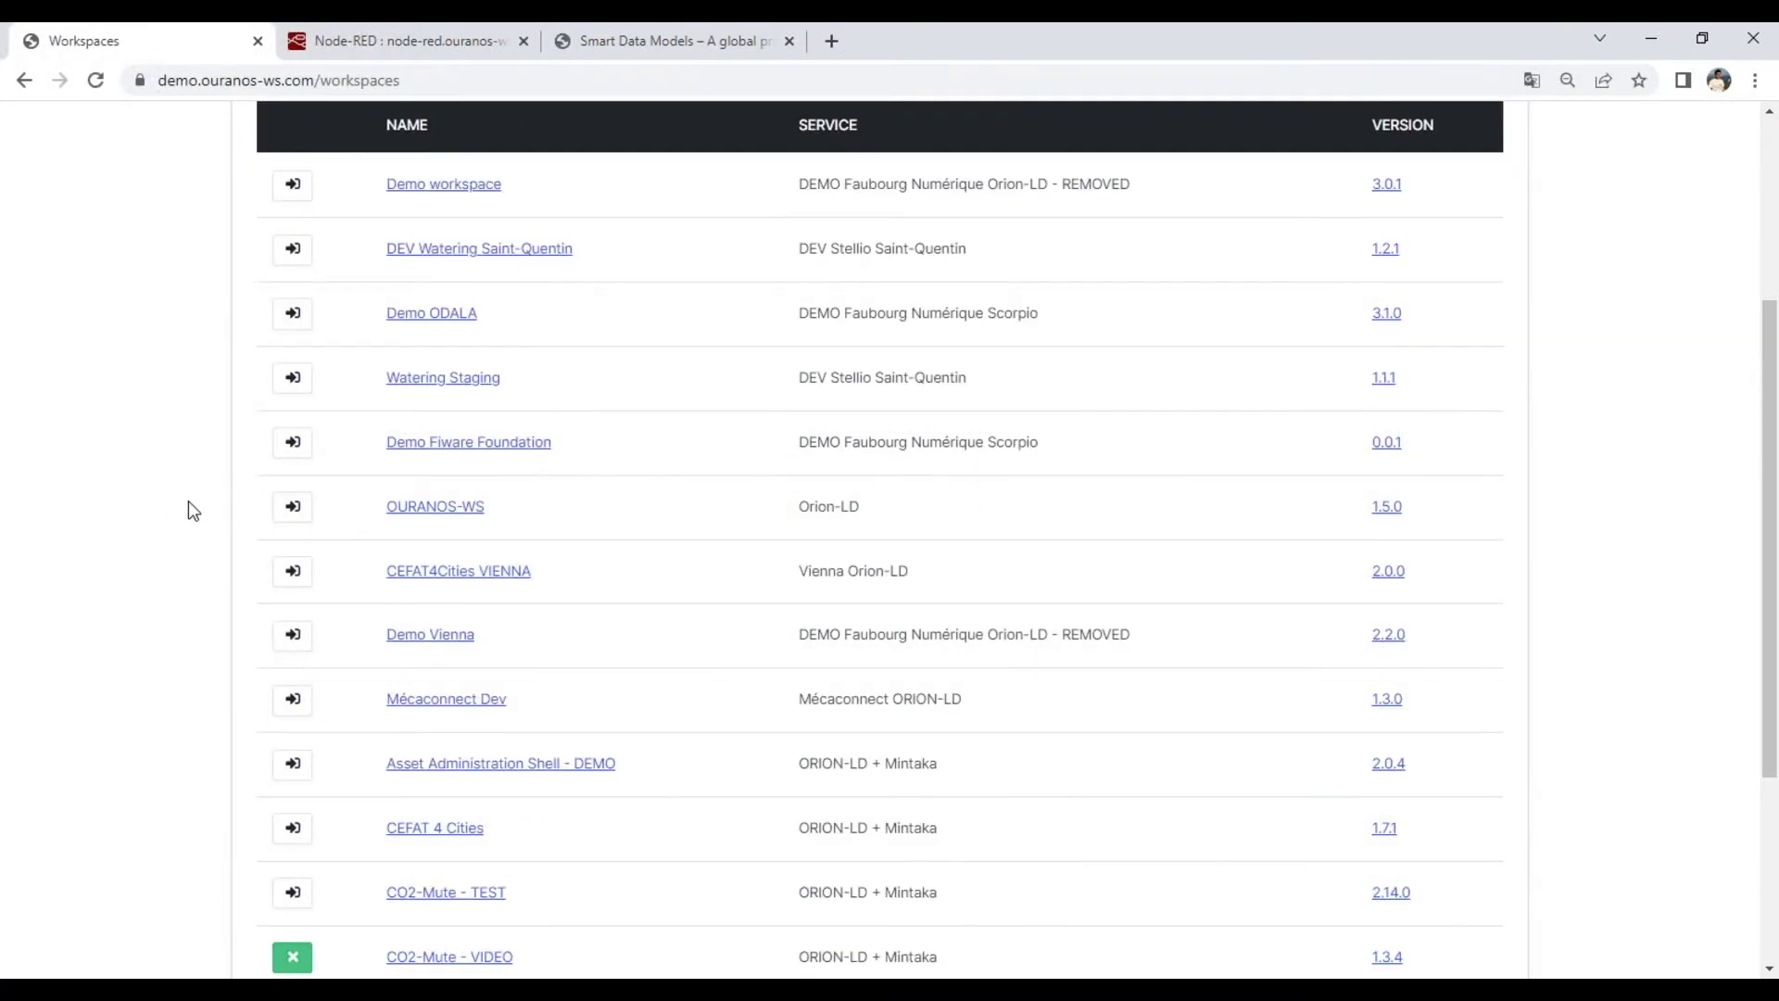
left_click(306, 385)
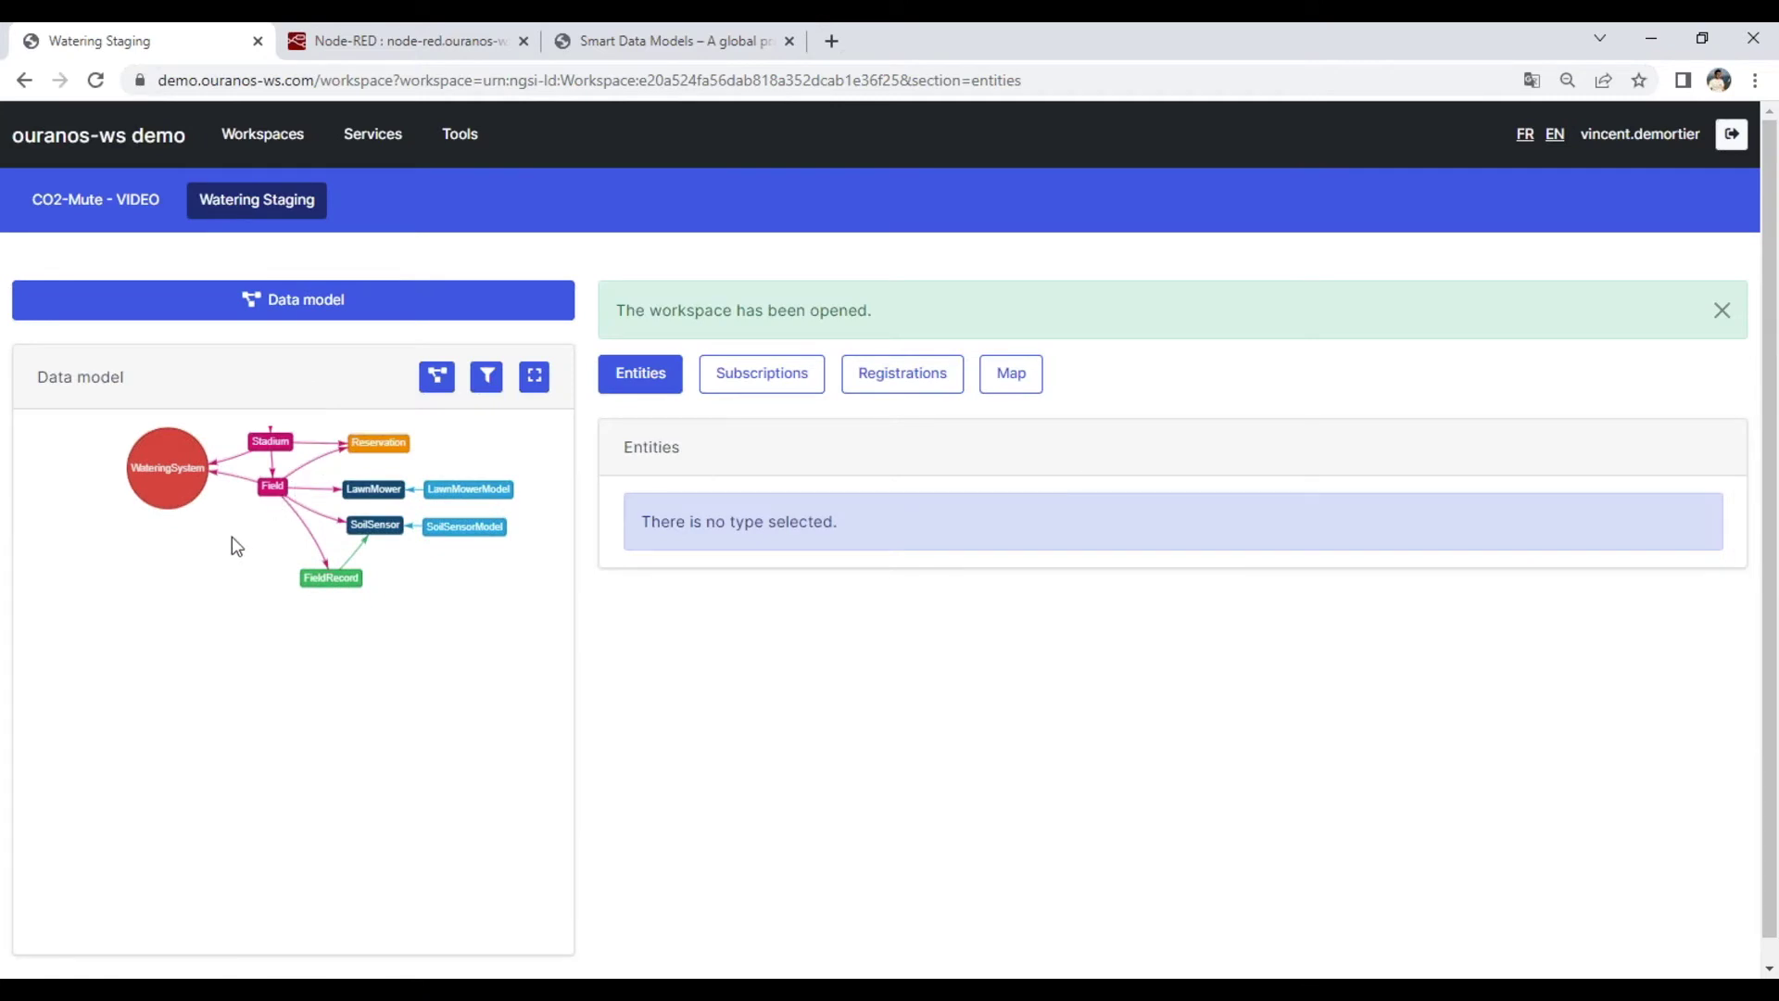
Step: Enlarge the Watering Staging data model to full screen and expand its WateringSystem cluster
left_click(535, 380)
scroll(990, 479, "down", 4)
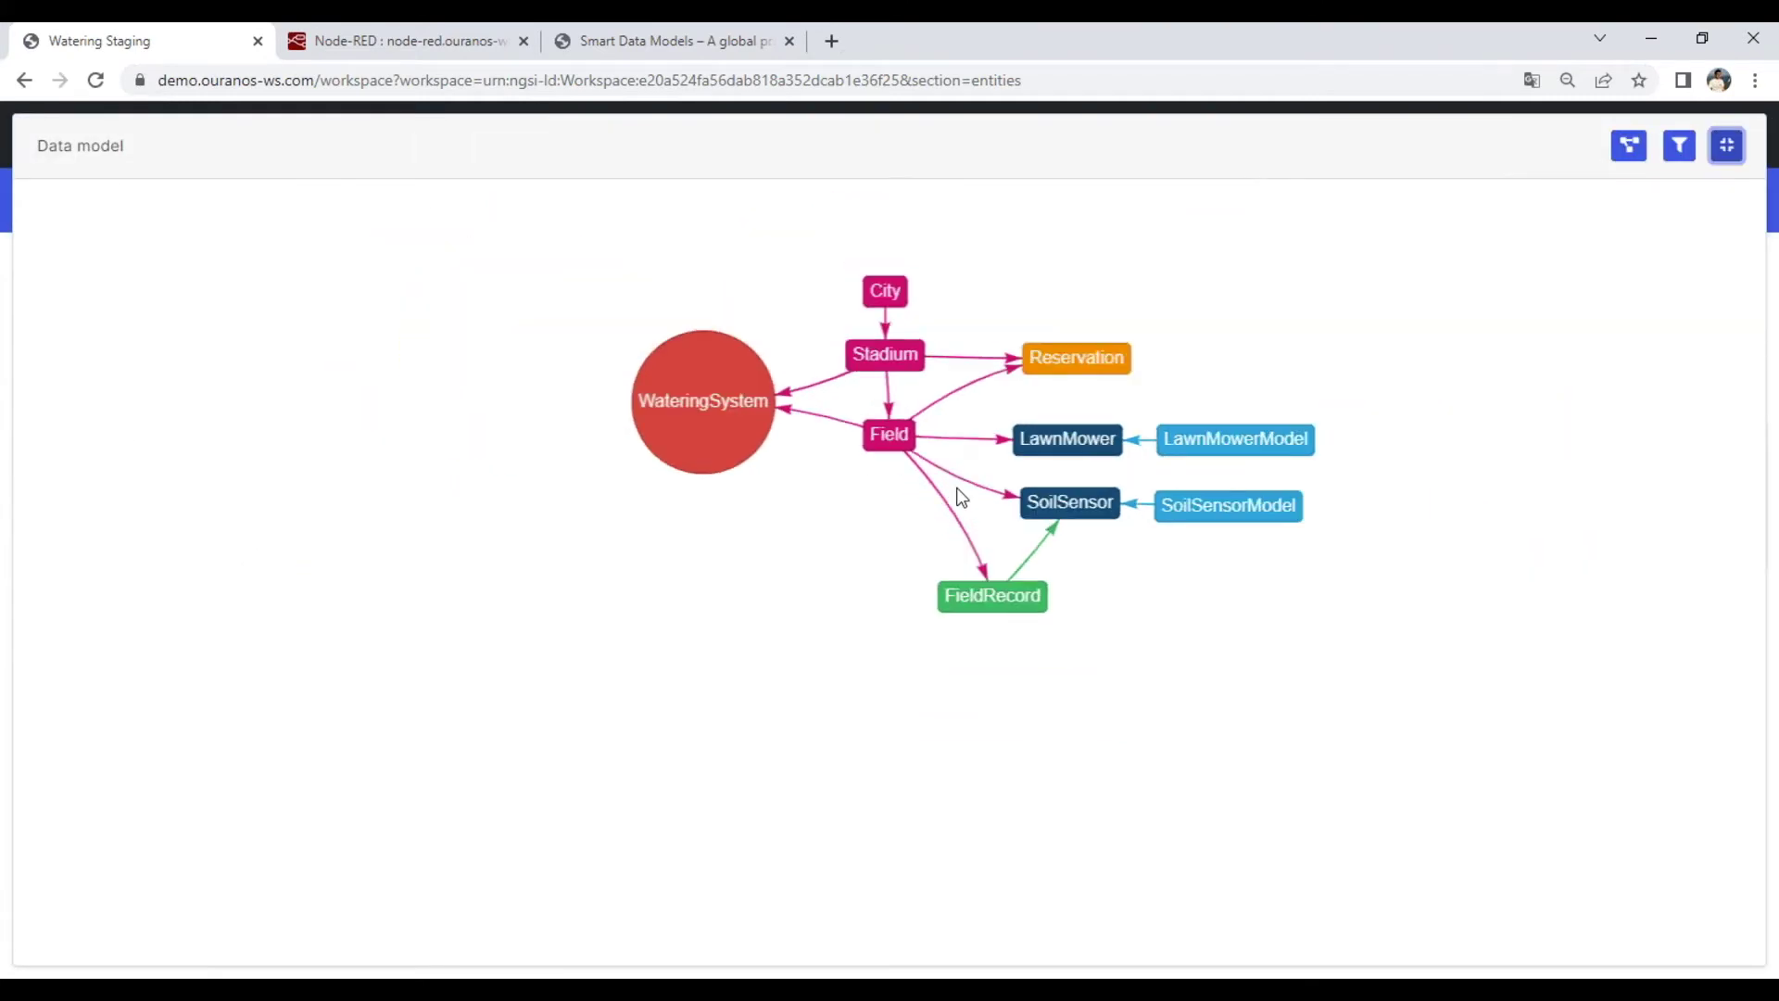
left_click(709, 401)
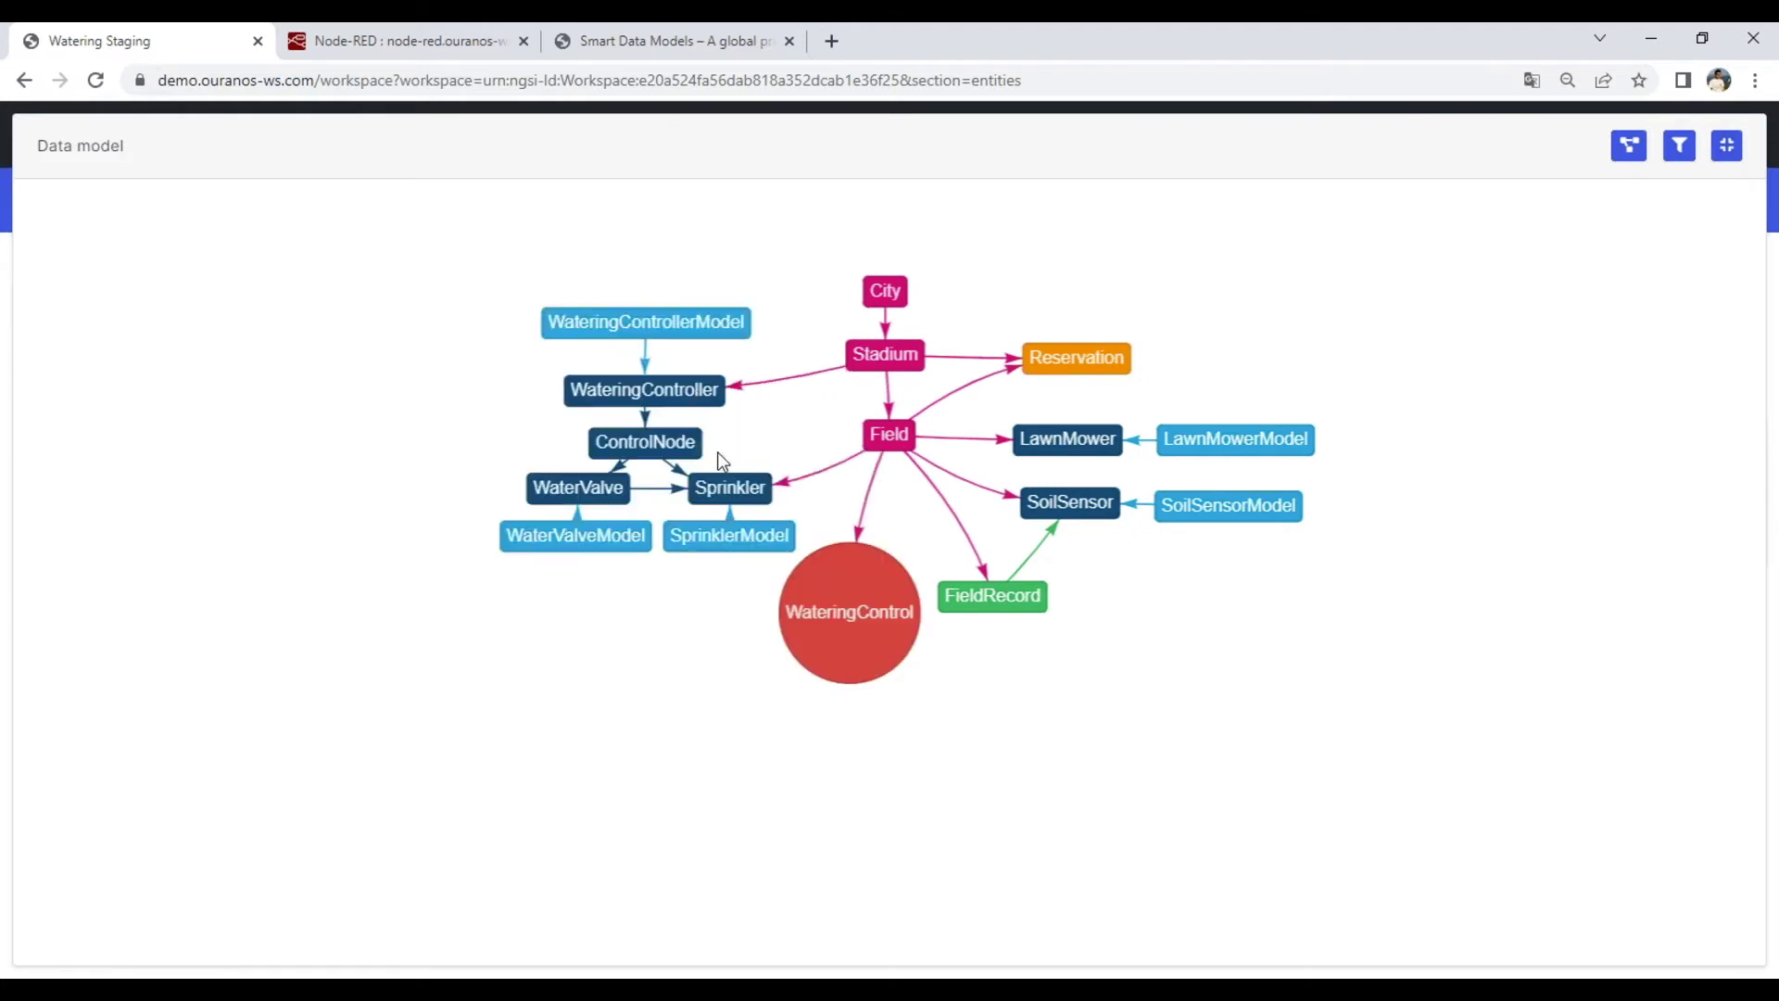
Step: Expand the WateringControl cluster in the data model and return the diagram from full screen to its normal size
left_click(834, 598)
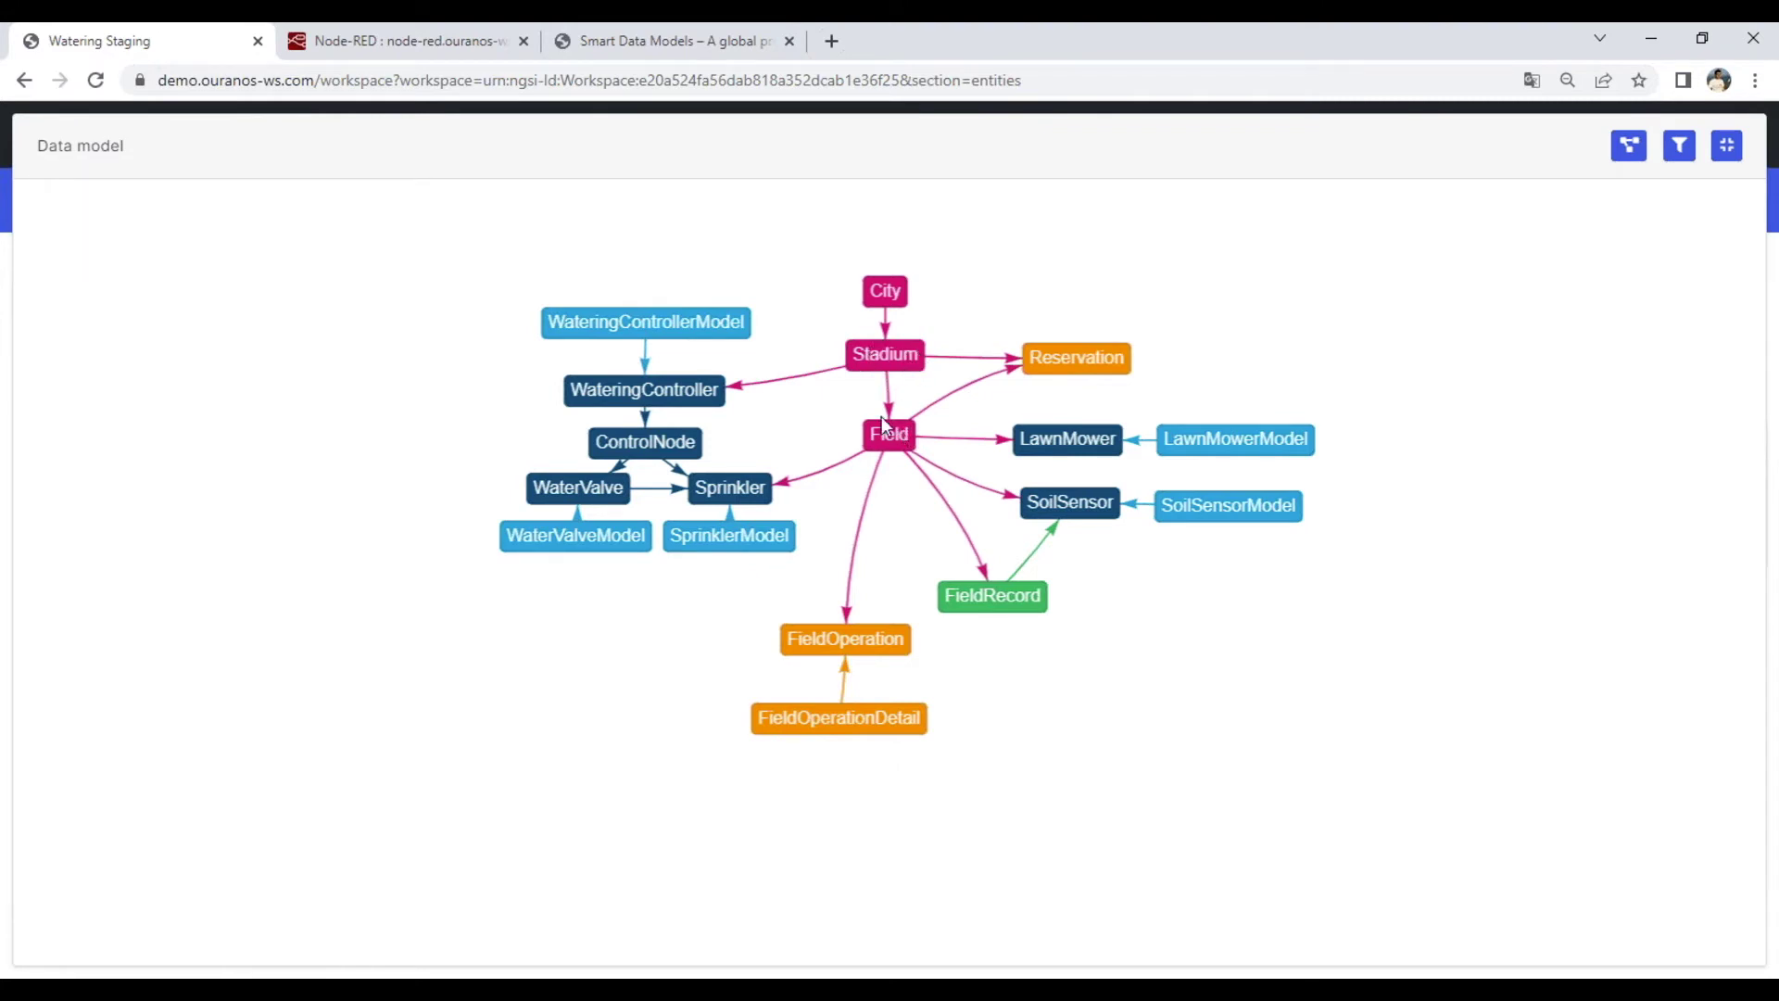
left_click(1745, 155)
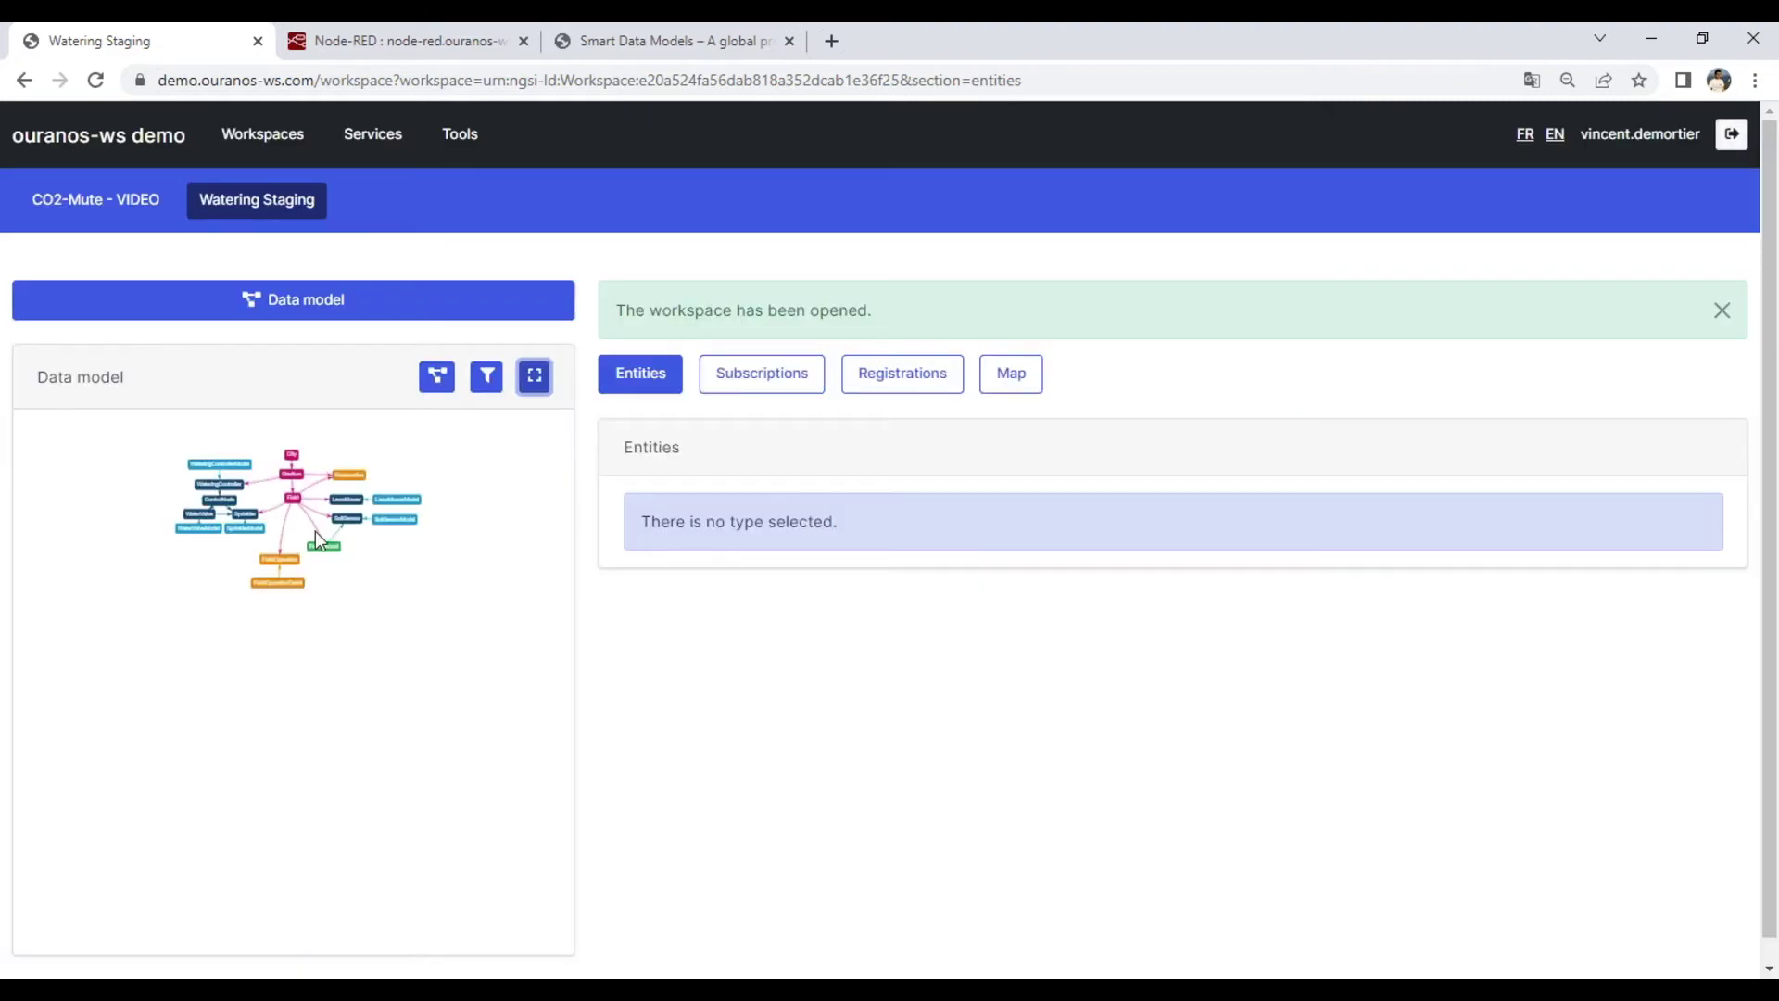
Step: List the Field entities from the data model and open the Paul-Debresie-A field's details
scroll(313, 540, "up", 4)
left_click(276, 463)
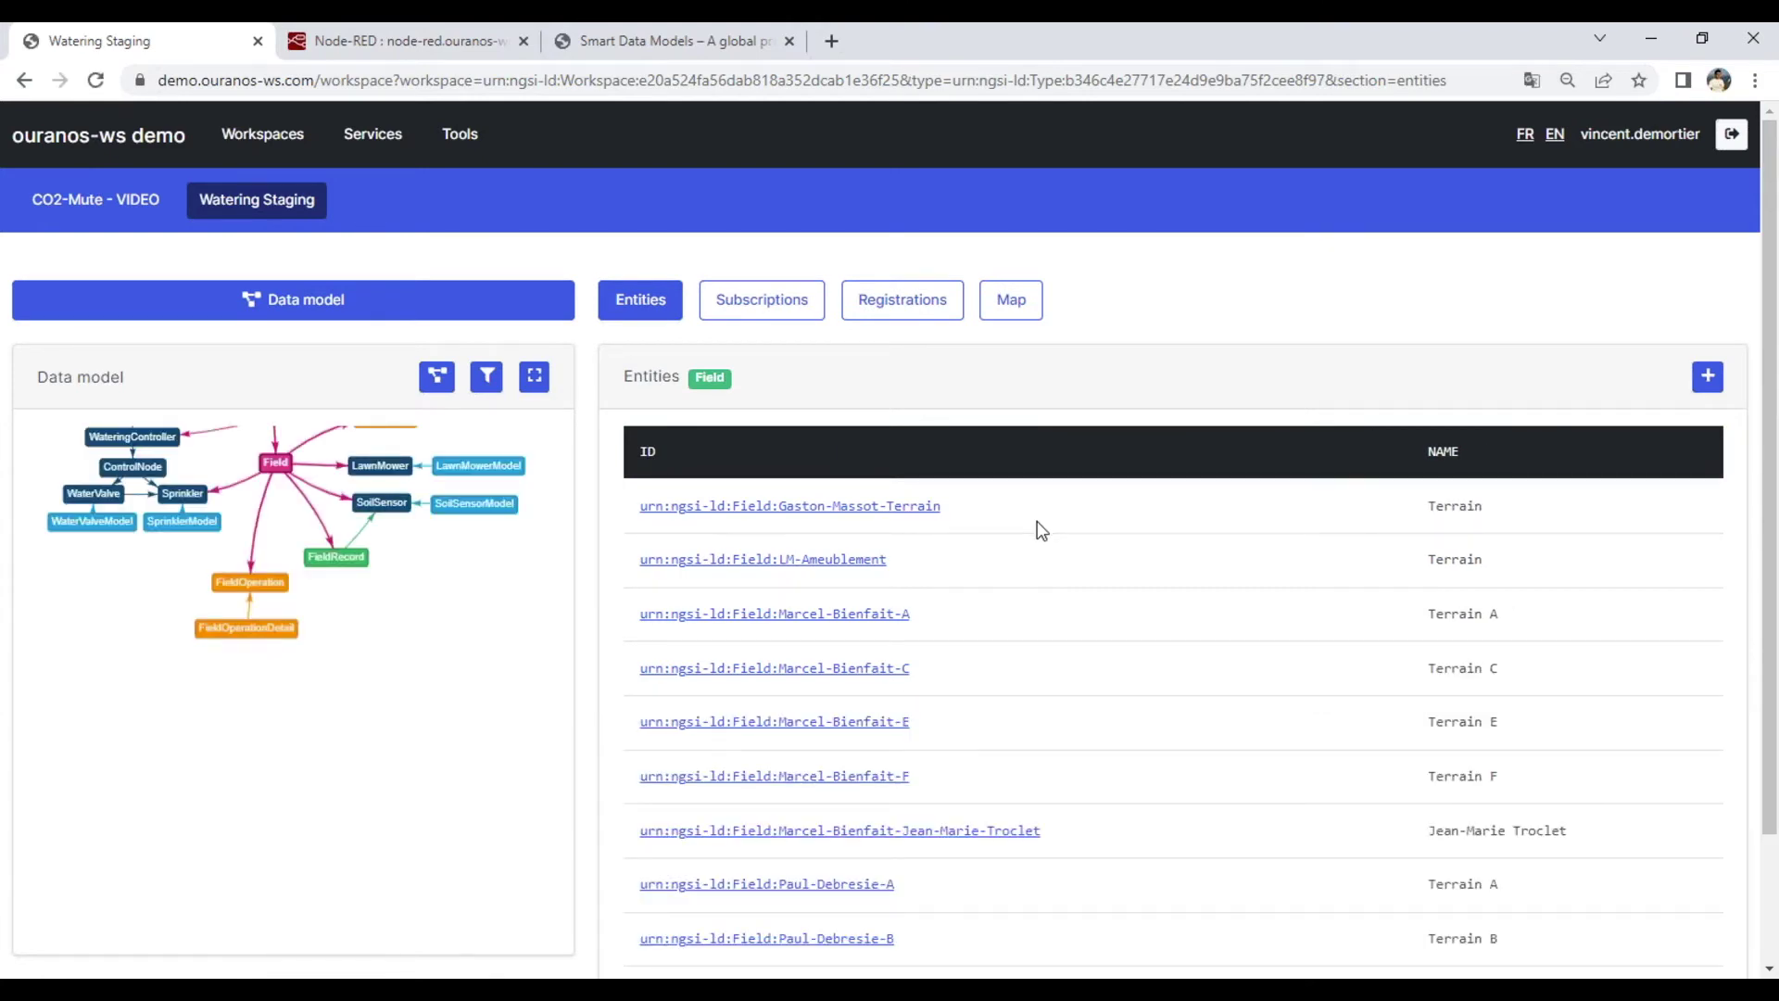
scroll(1041, 530, "down", 3)
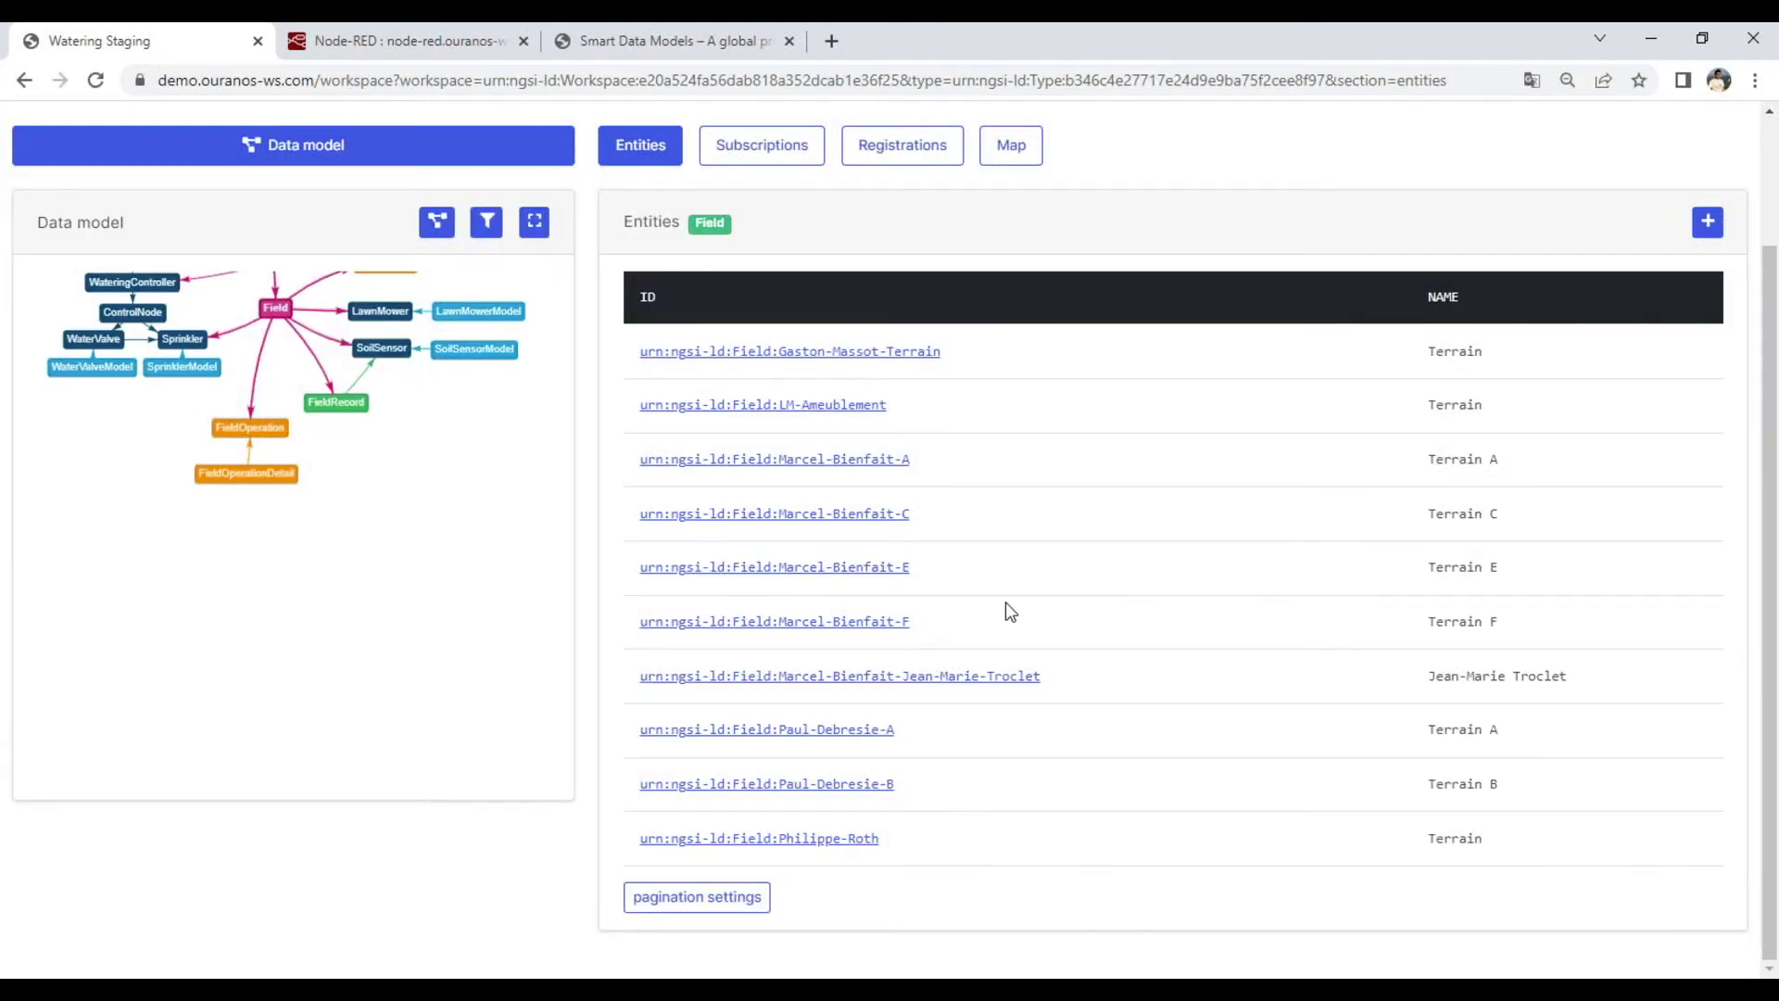
left_click(849, 737)
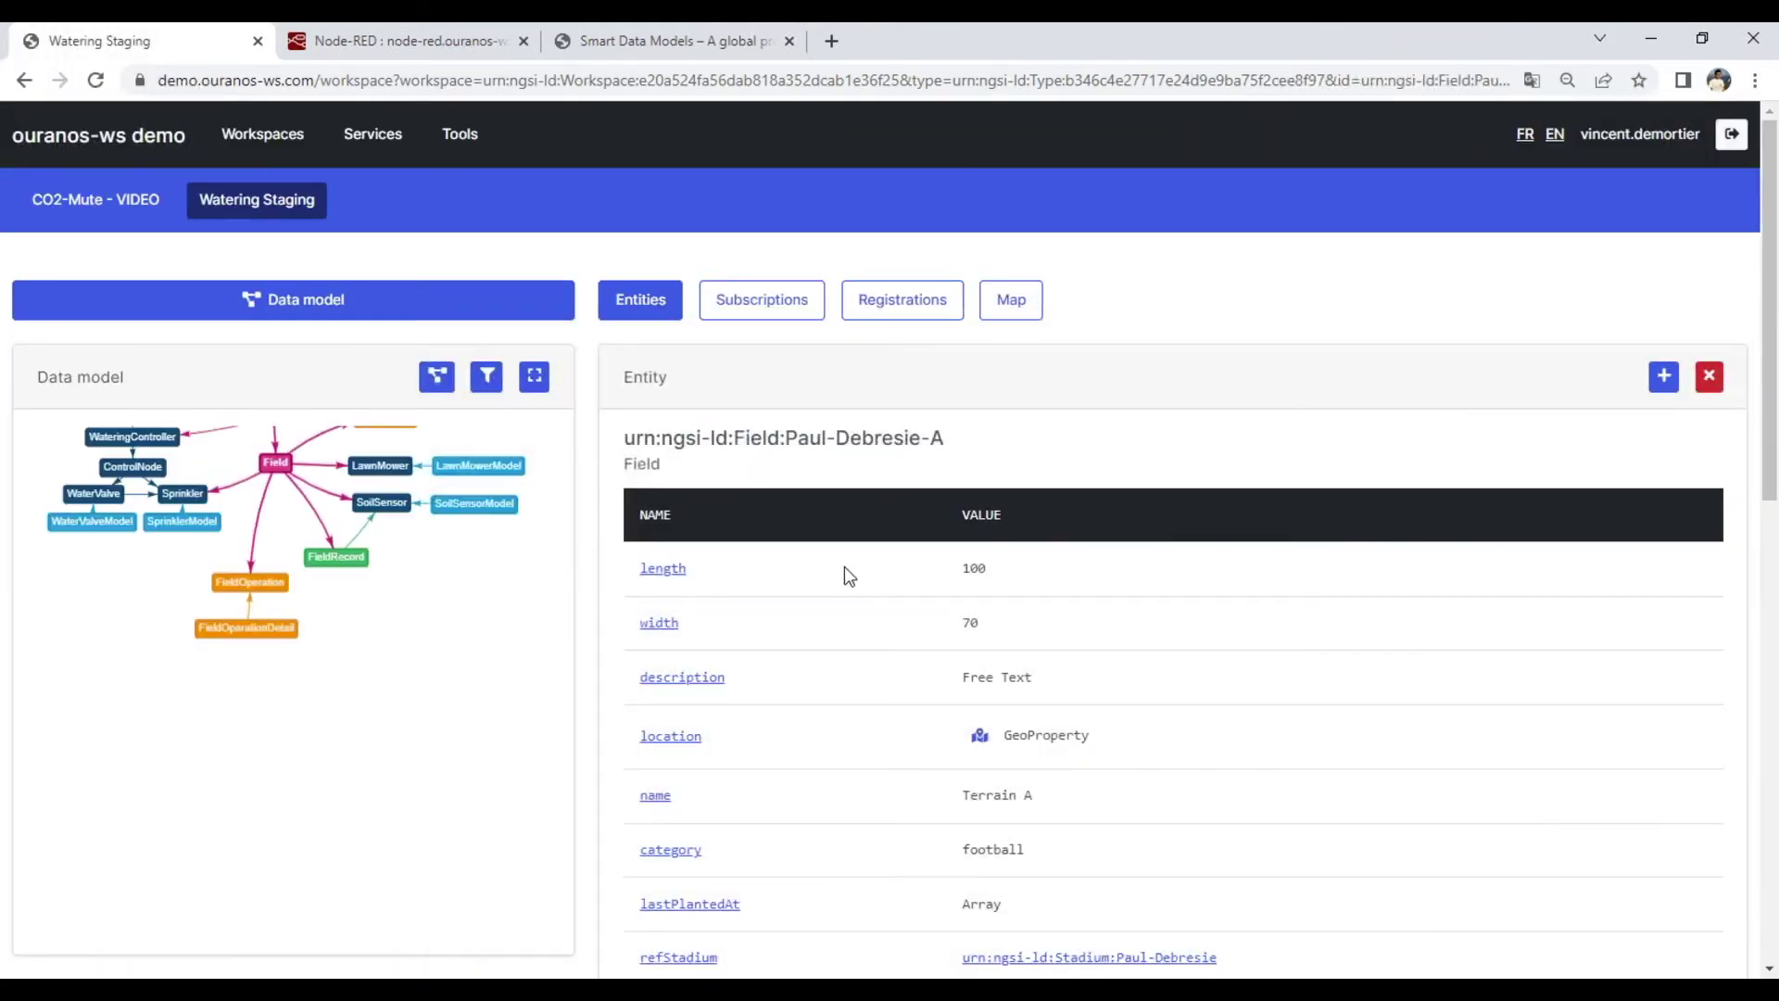
Step: Examine the Paul-Debresie-A field's properties and its ascending and descending relationships
left_click_drag(751, 437, 945, 438)
double_click(648, 380)
scroll(1171, 547, "down", 2)
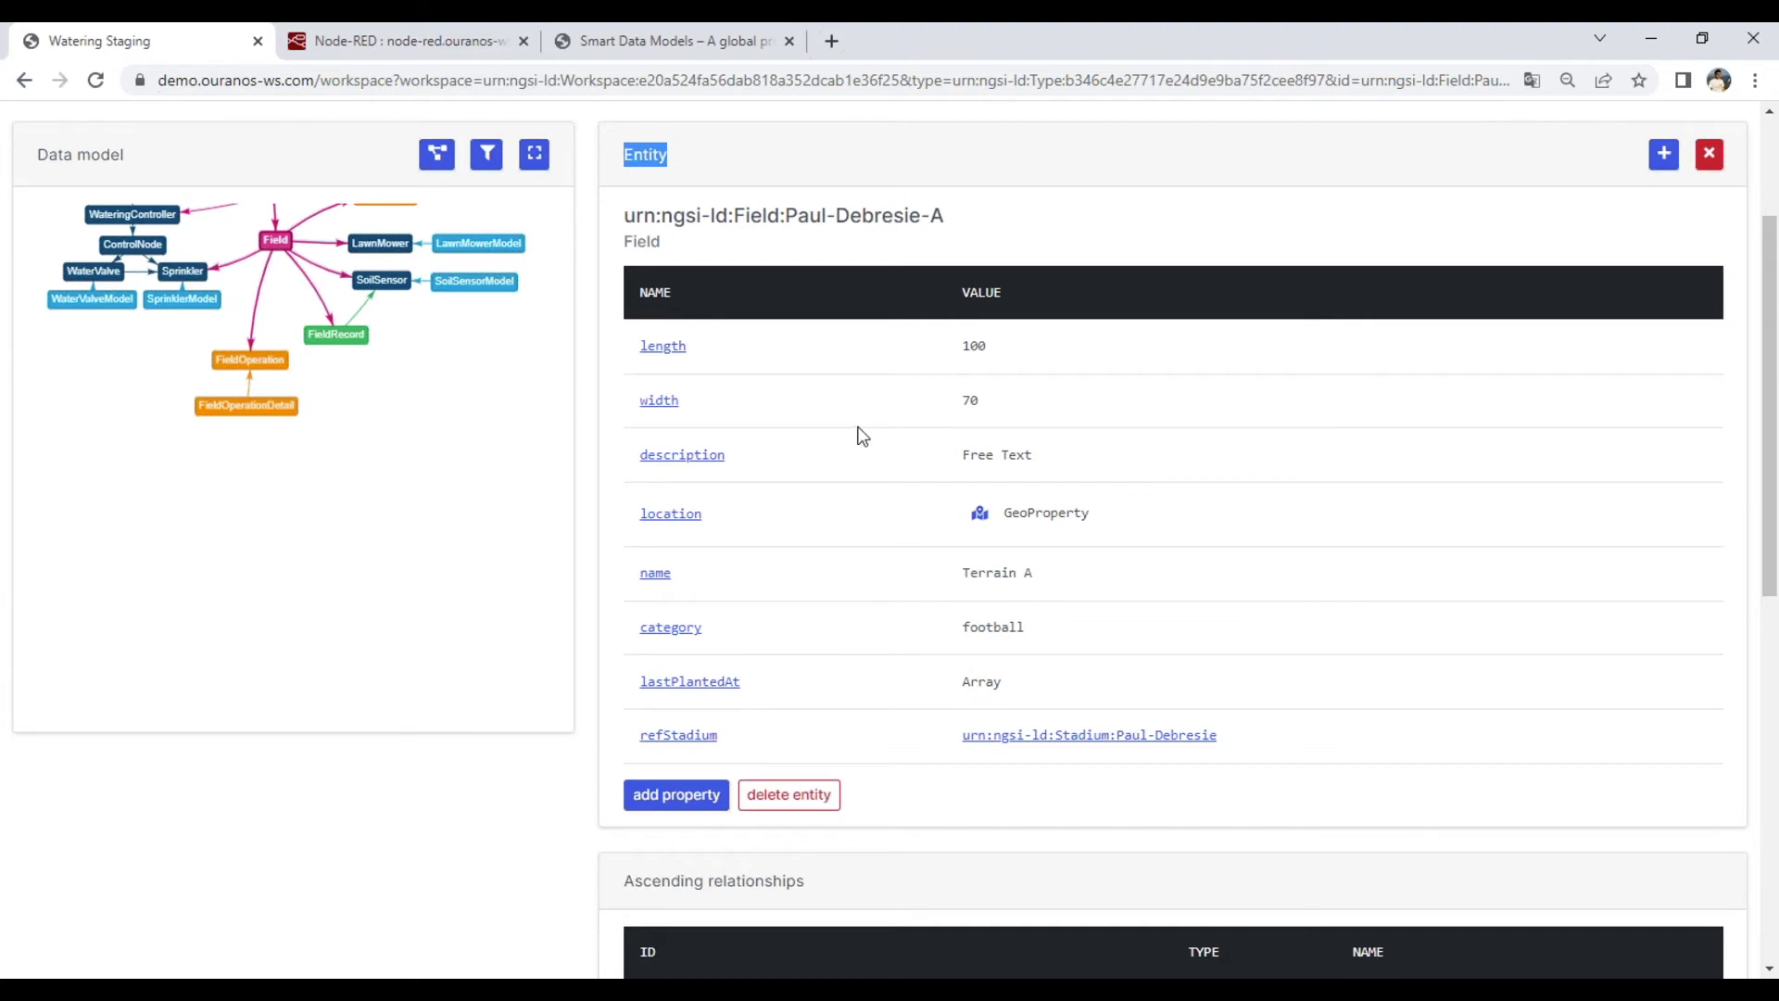
scroll(862, 435, "down", 2)
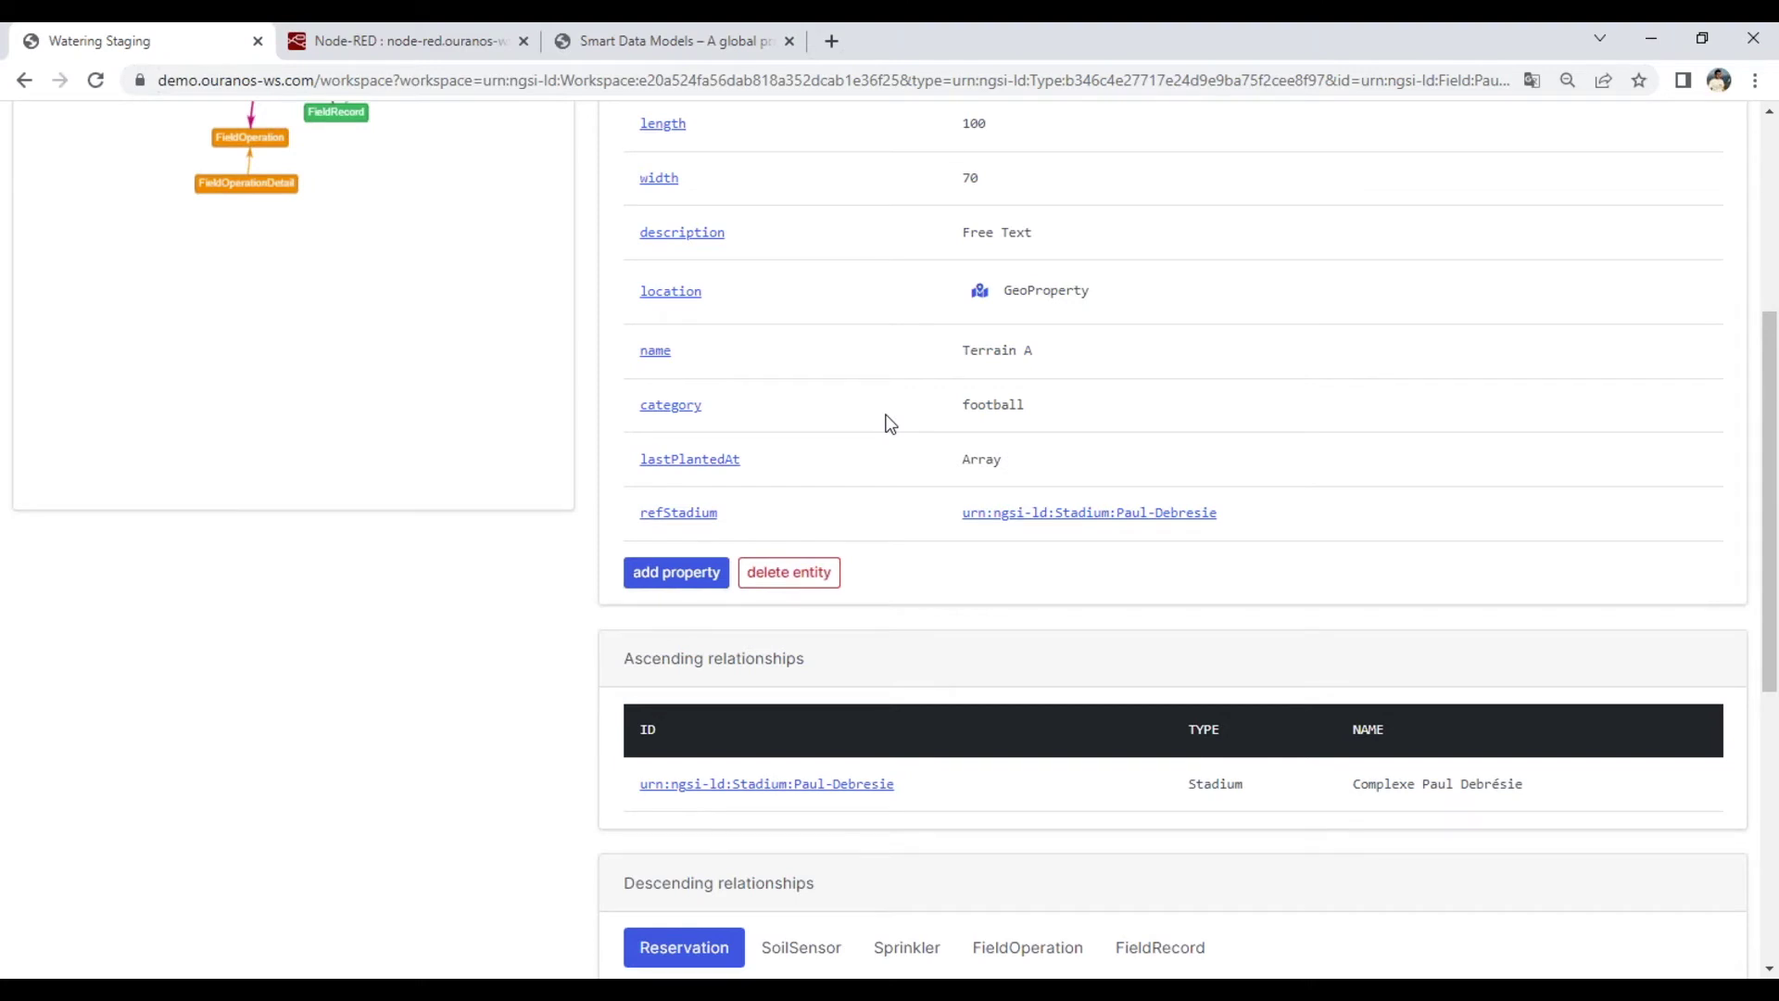
scroll(890, 424, "down", 2)
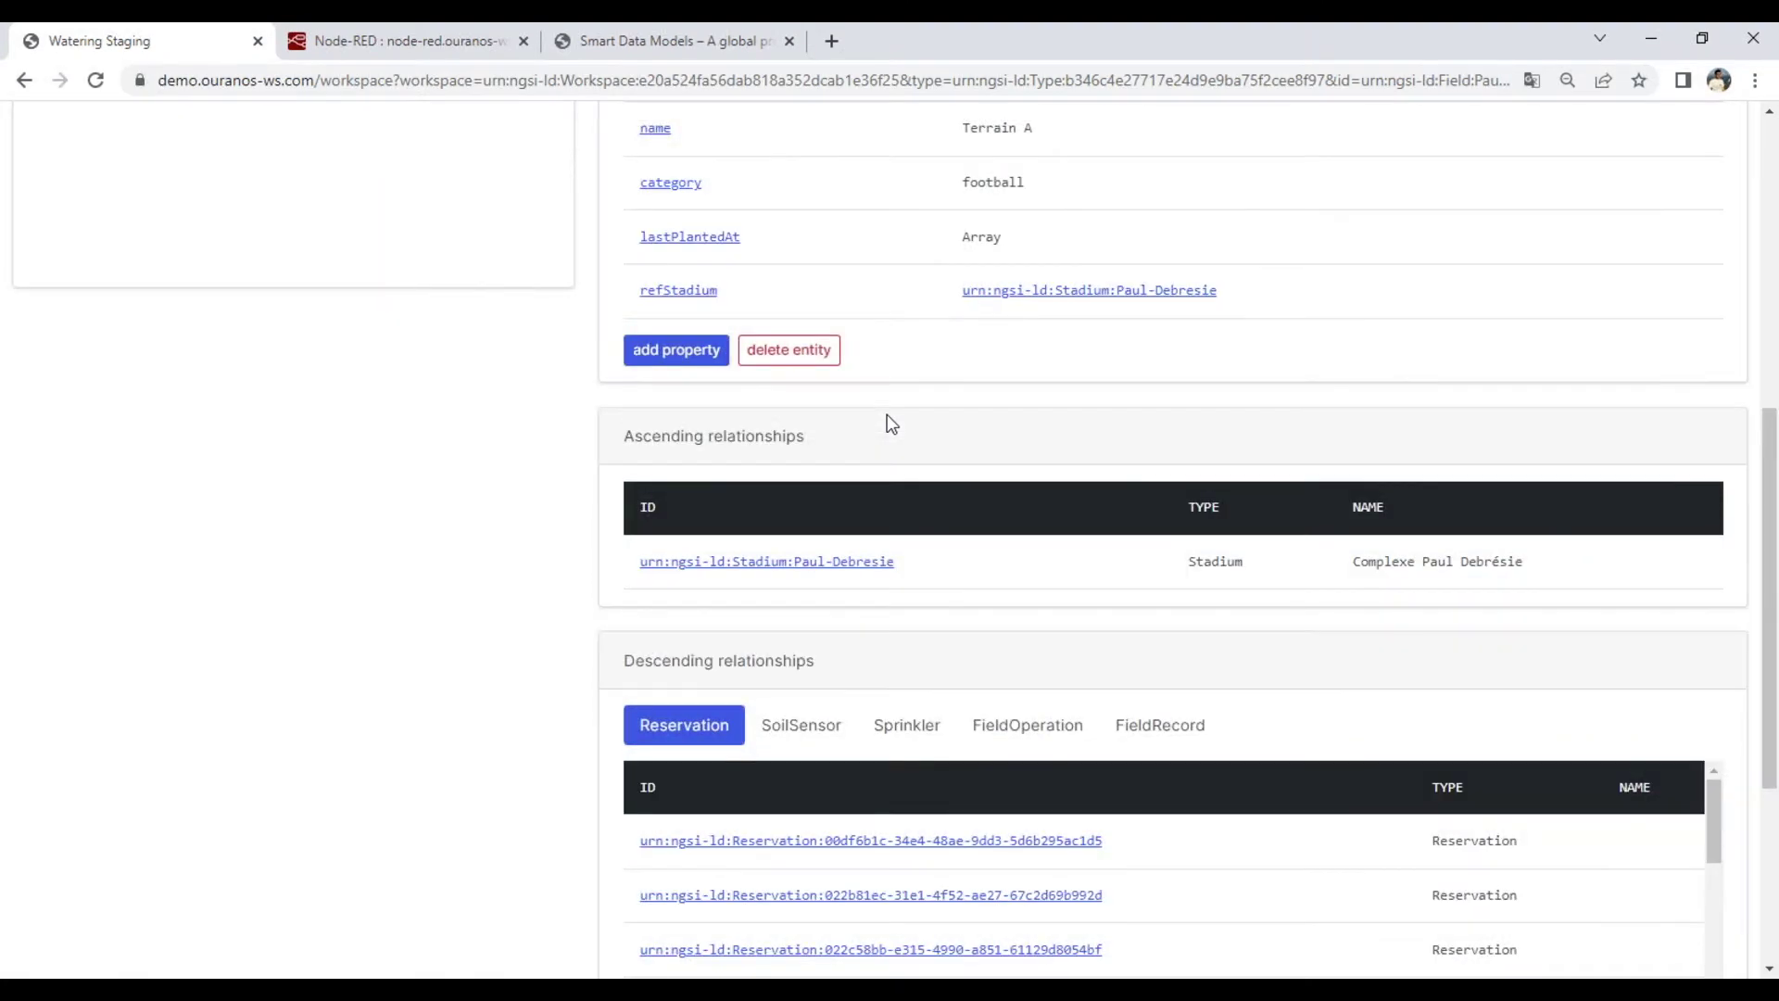
scroll(890, 424, "down", 2)
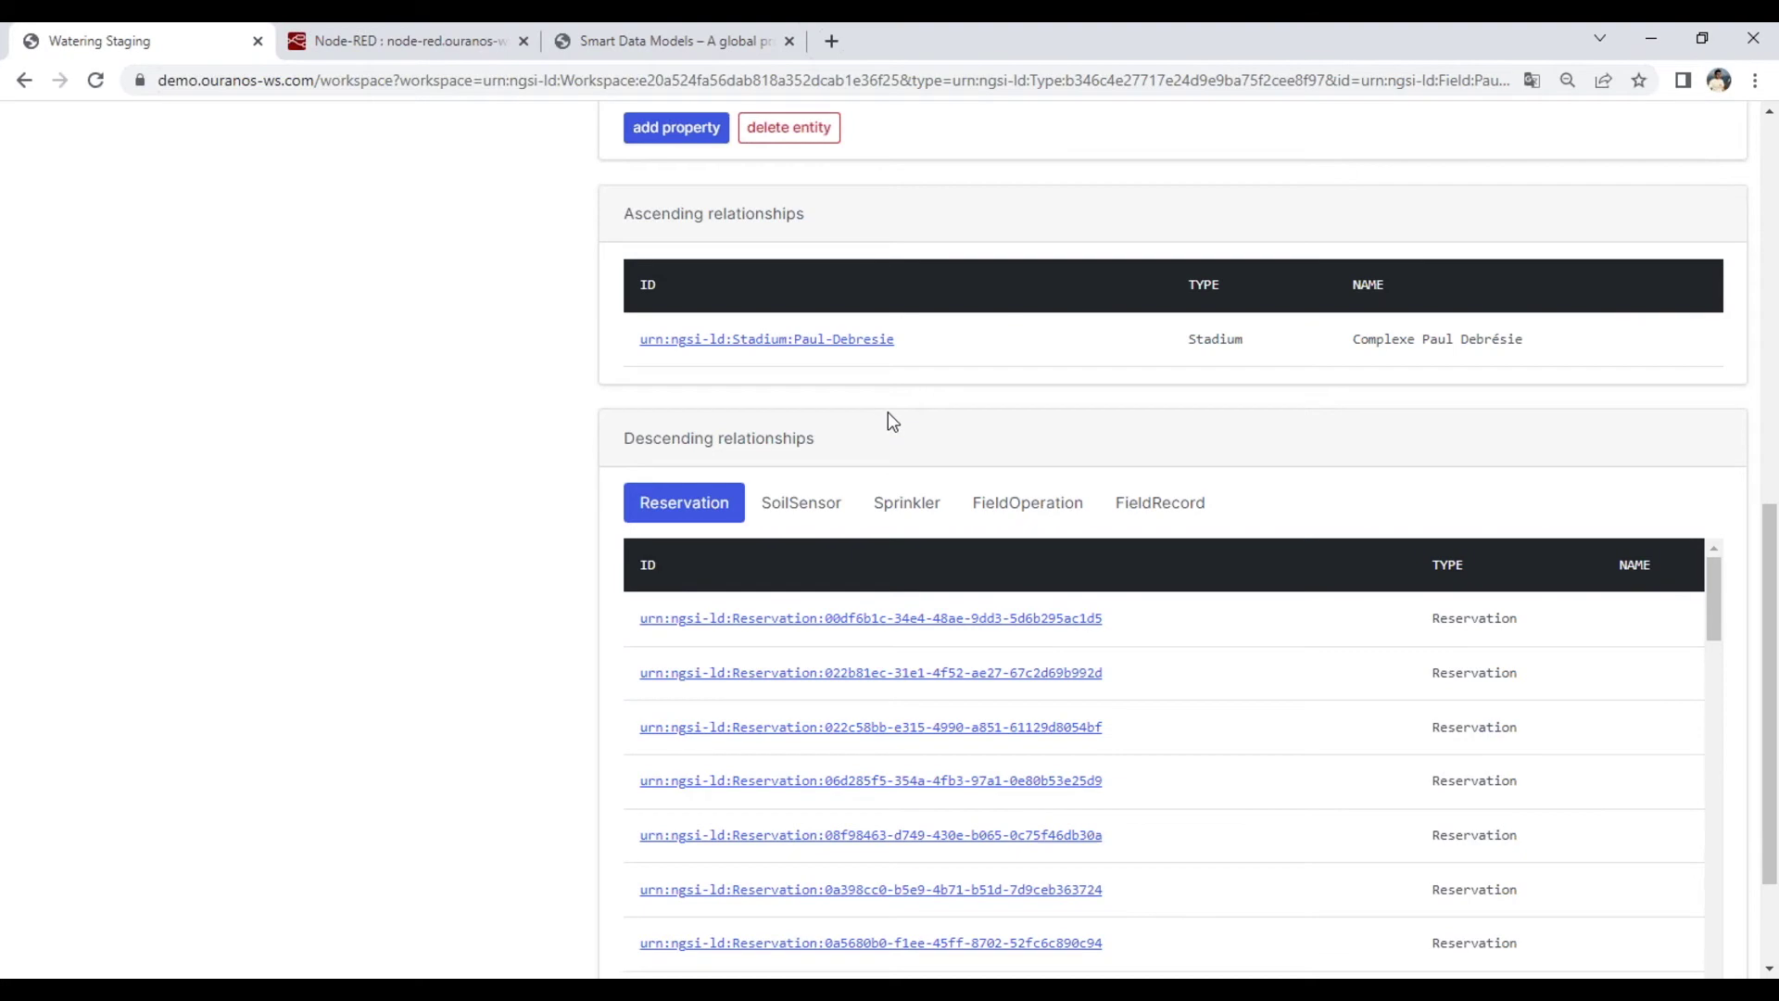
scroll(927, 235, "up", 3)
scroll(916, 243, "up", 3)
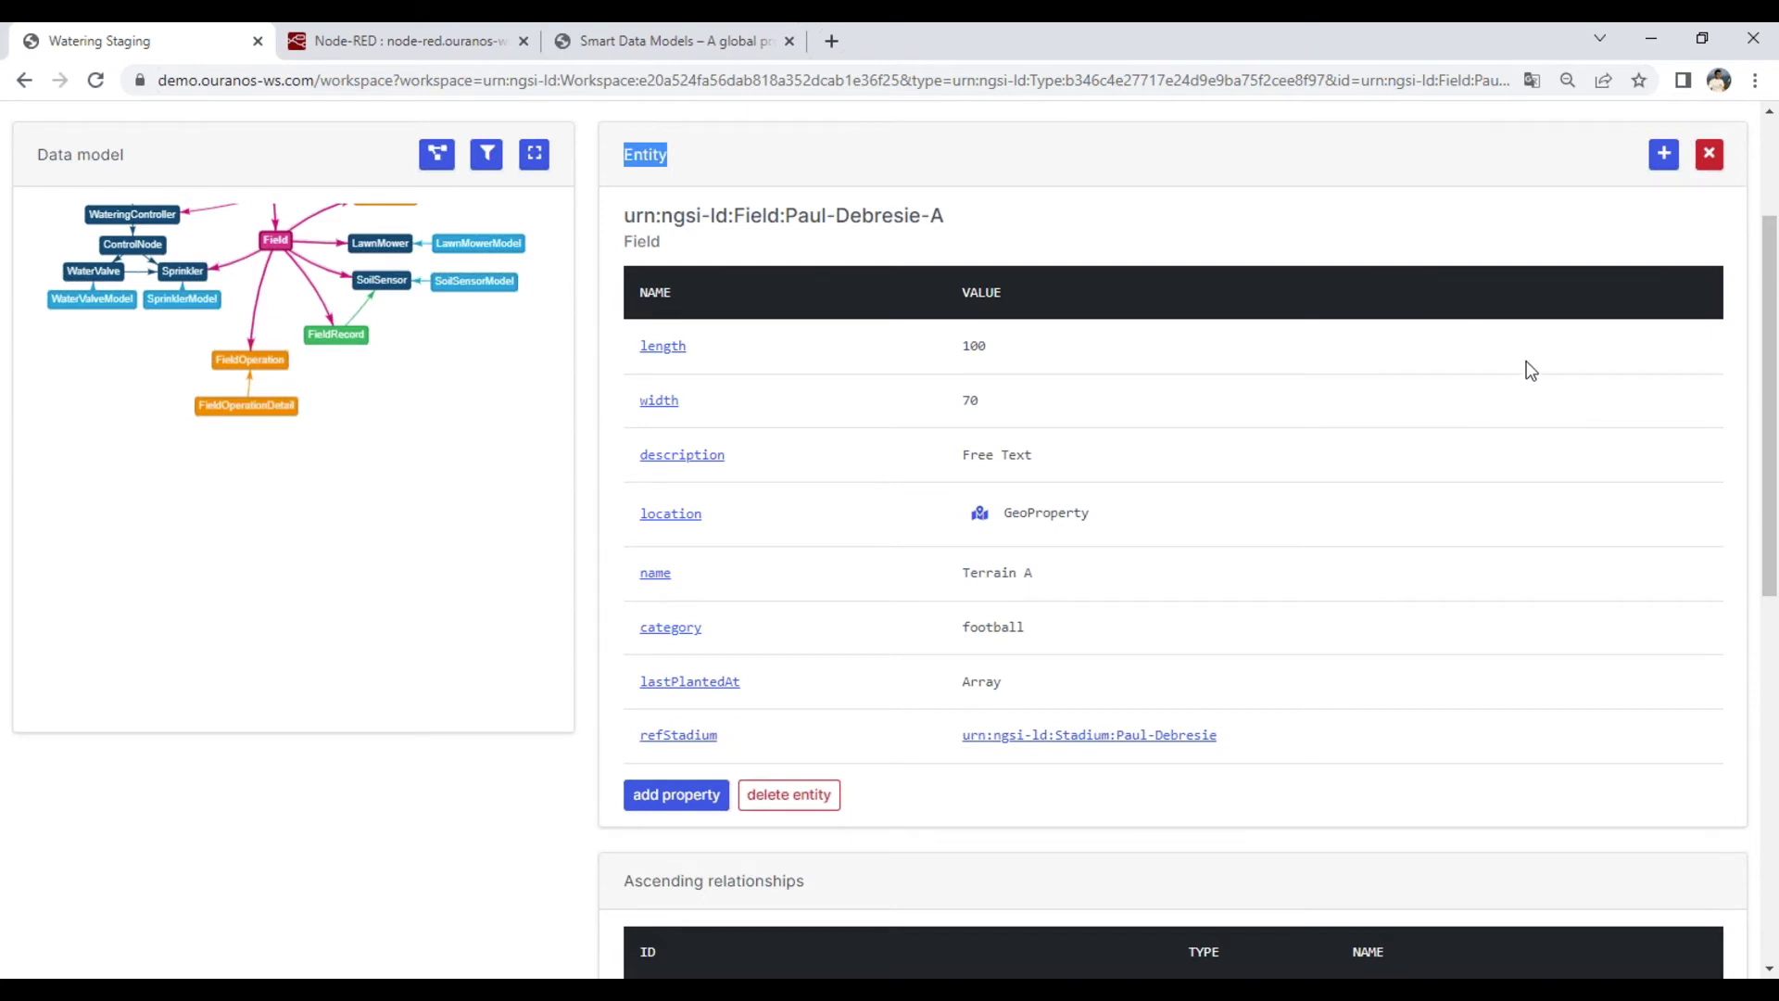
scroll(1529, 380, "down", 7)
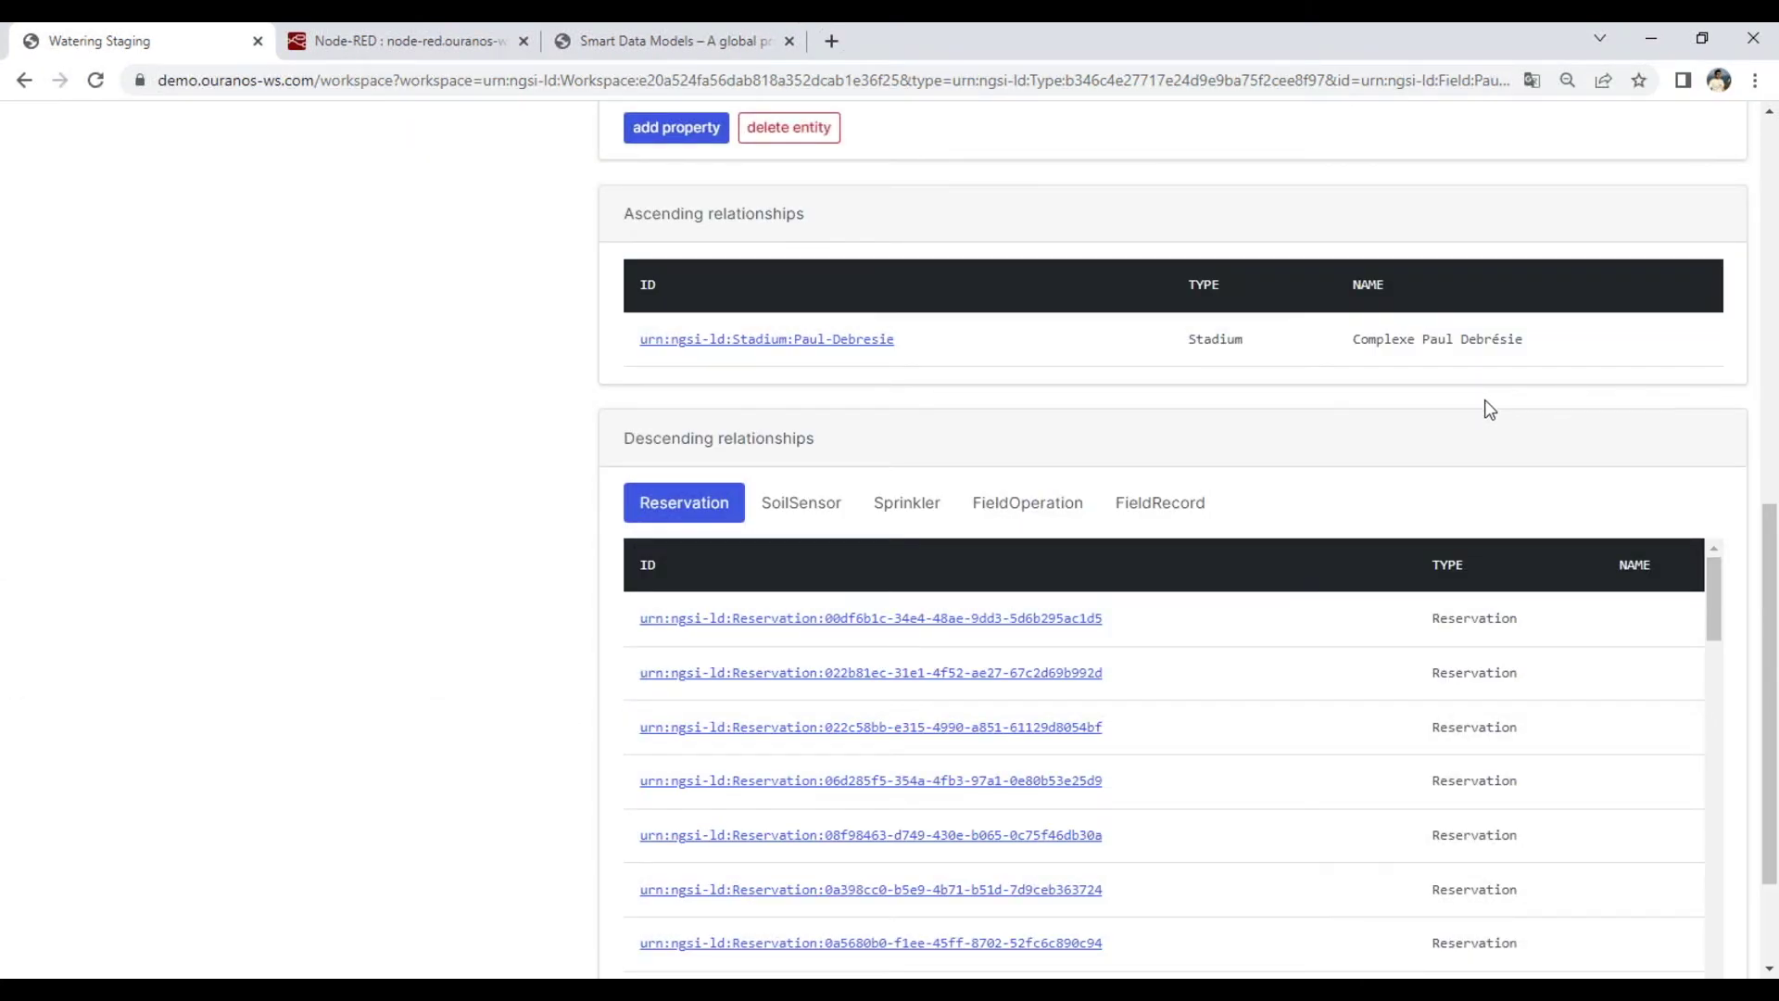
scroll(1484, 405, "down", 1)
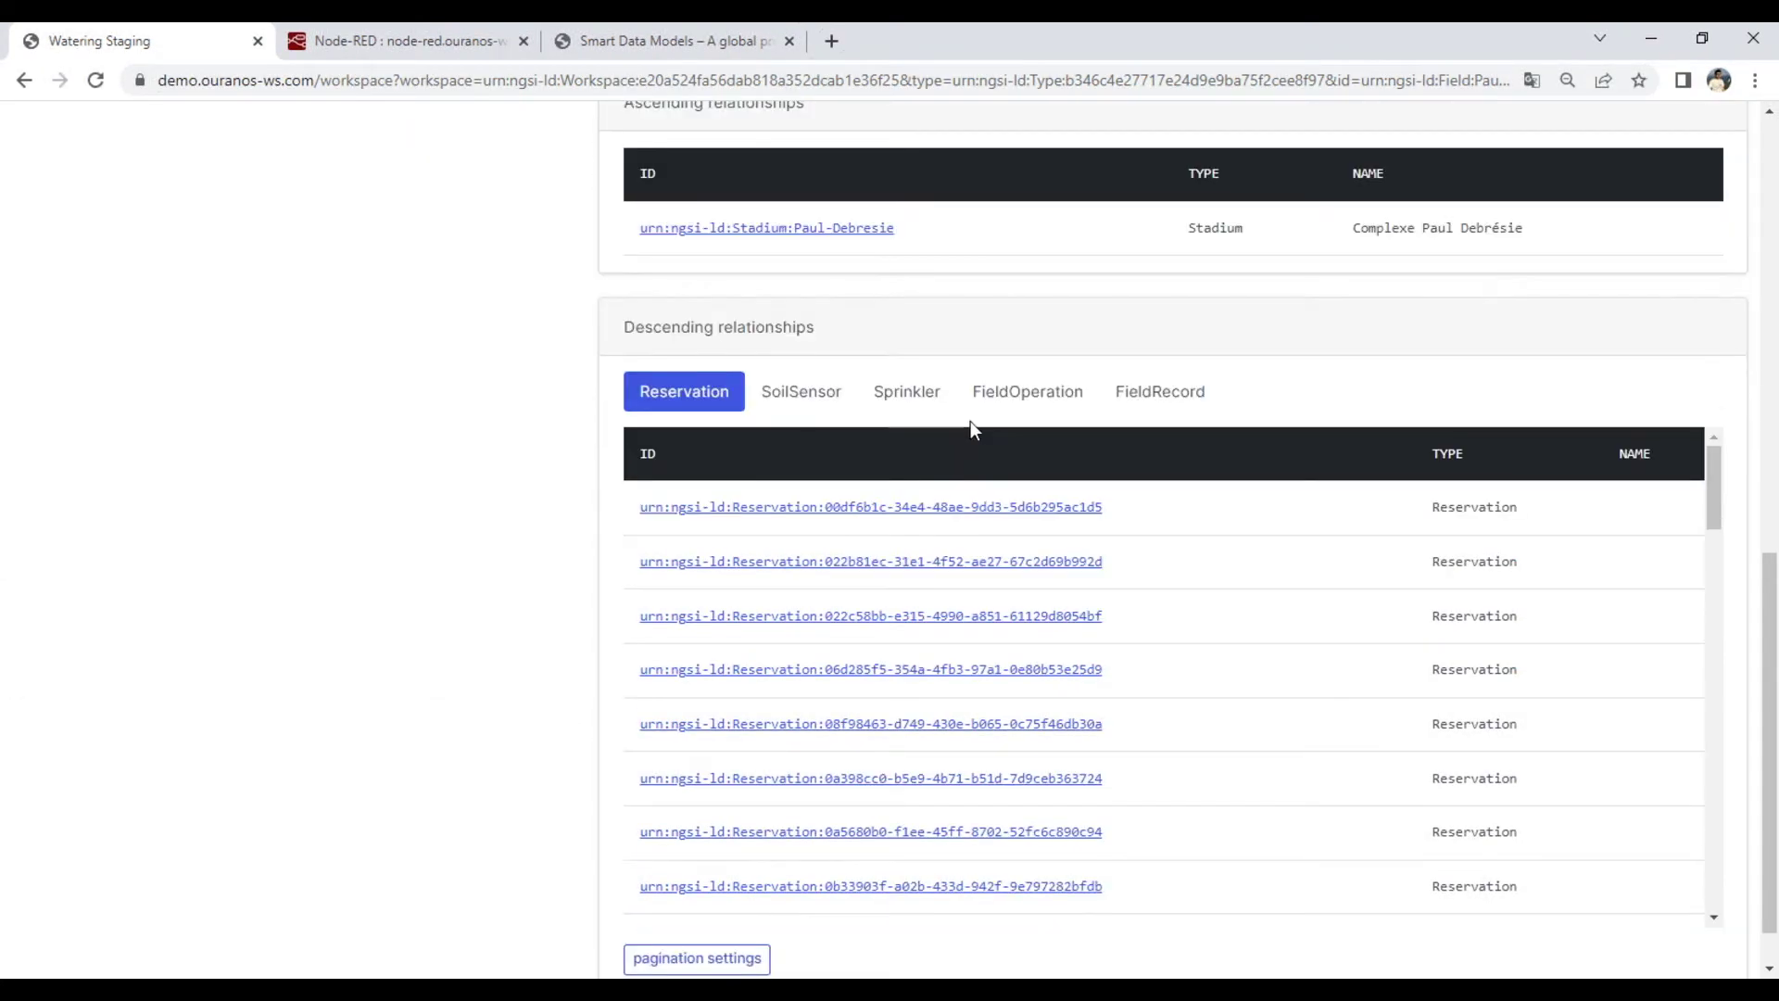
Step: Show the field's descending FieldOperation relationships and open the FieldOperation1 entity to view its properties and parent field
left_click(1017, 395)
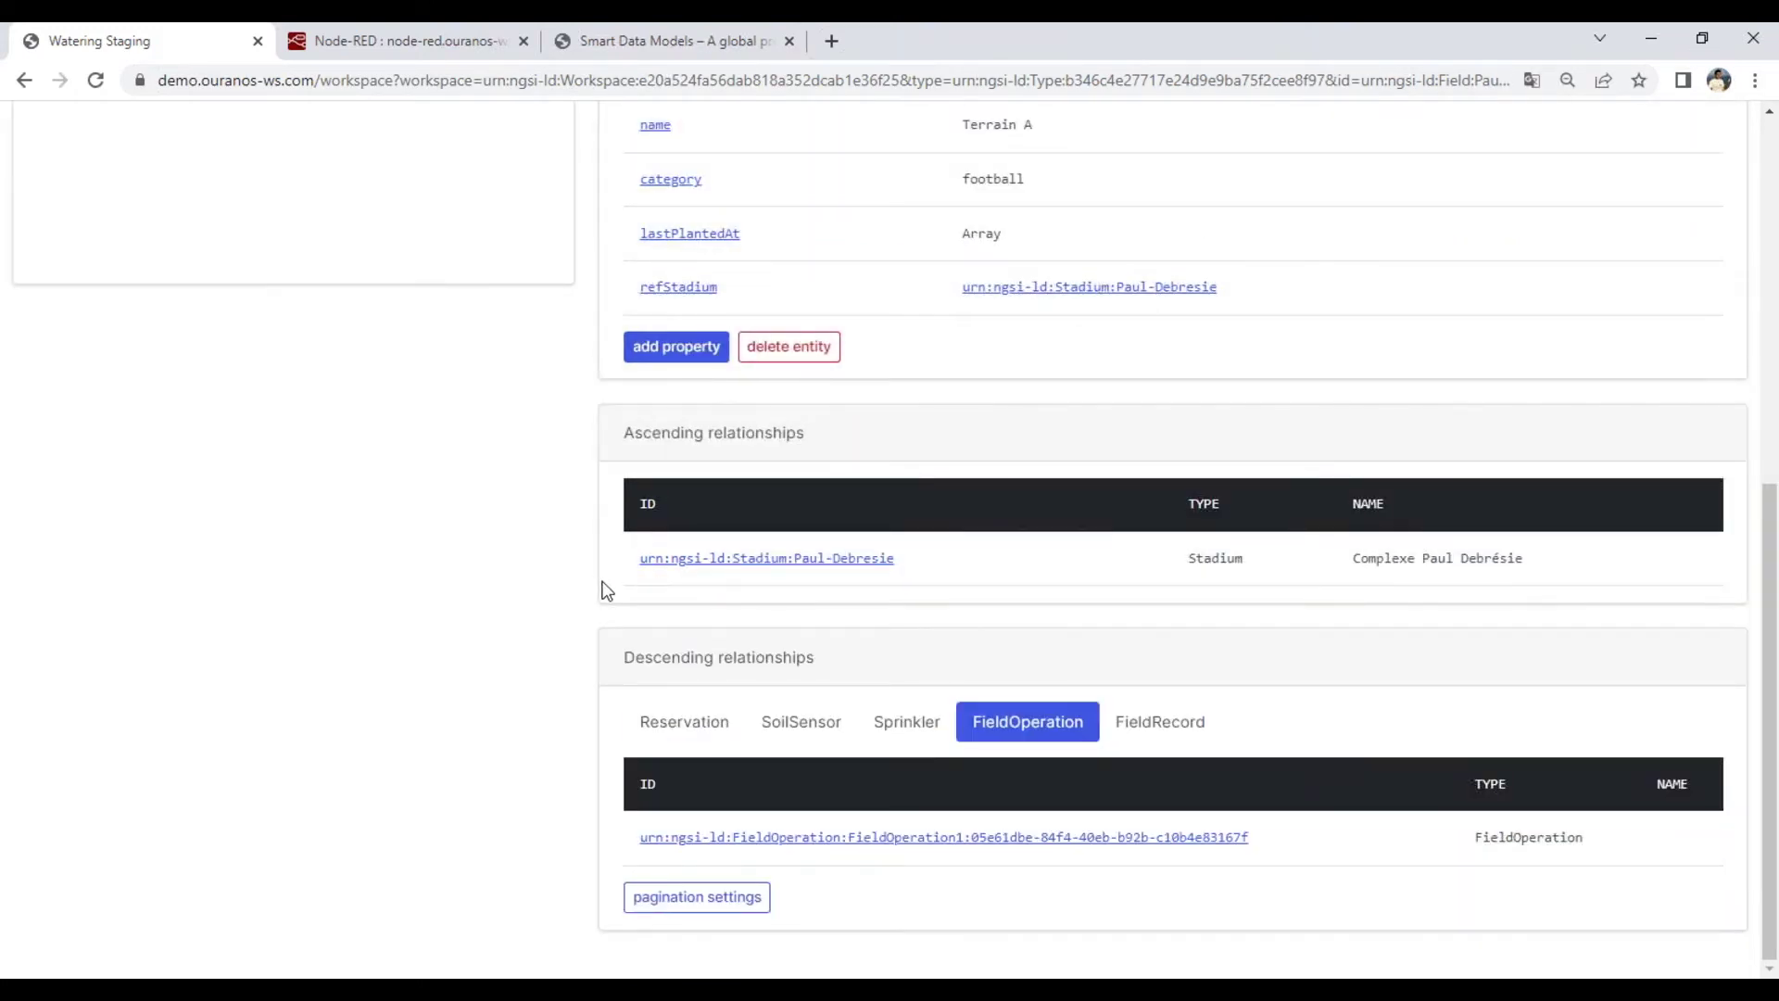
left_click(1033, 840)
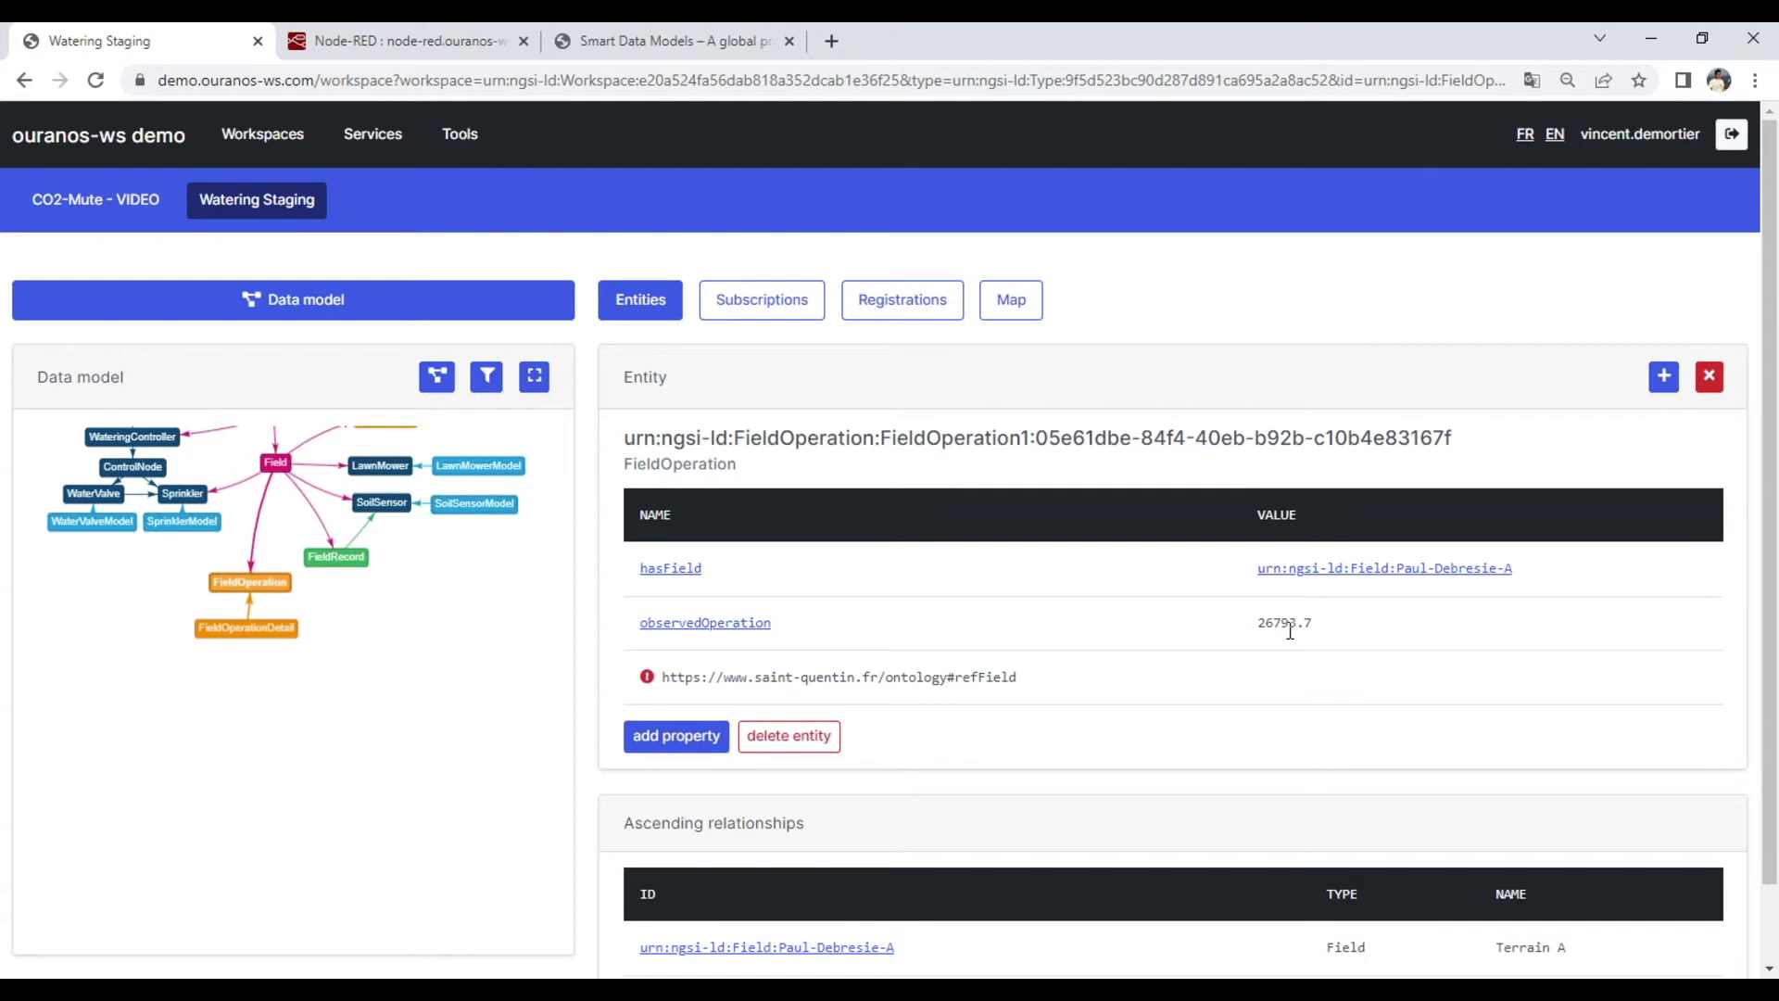
scroll(1094, 632, "down", 1)
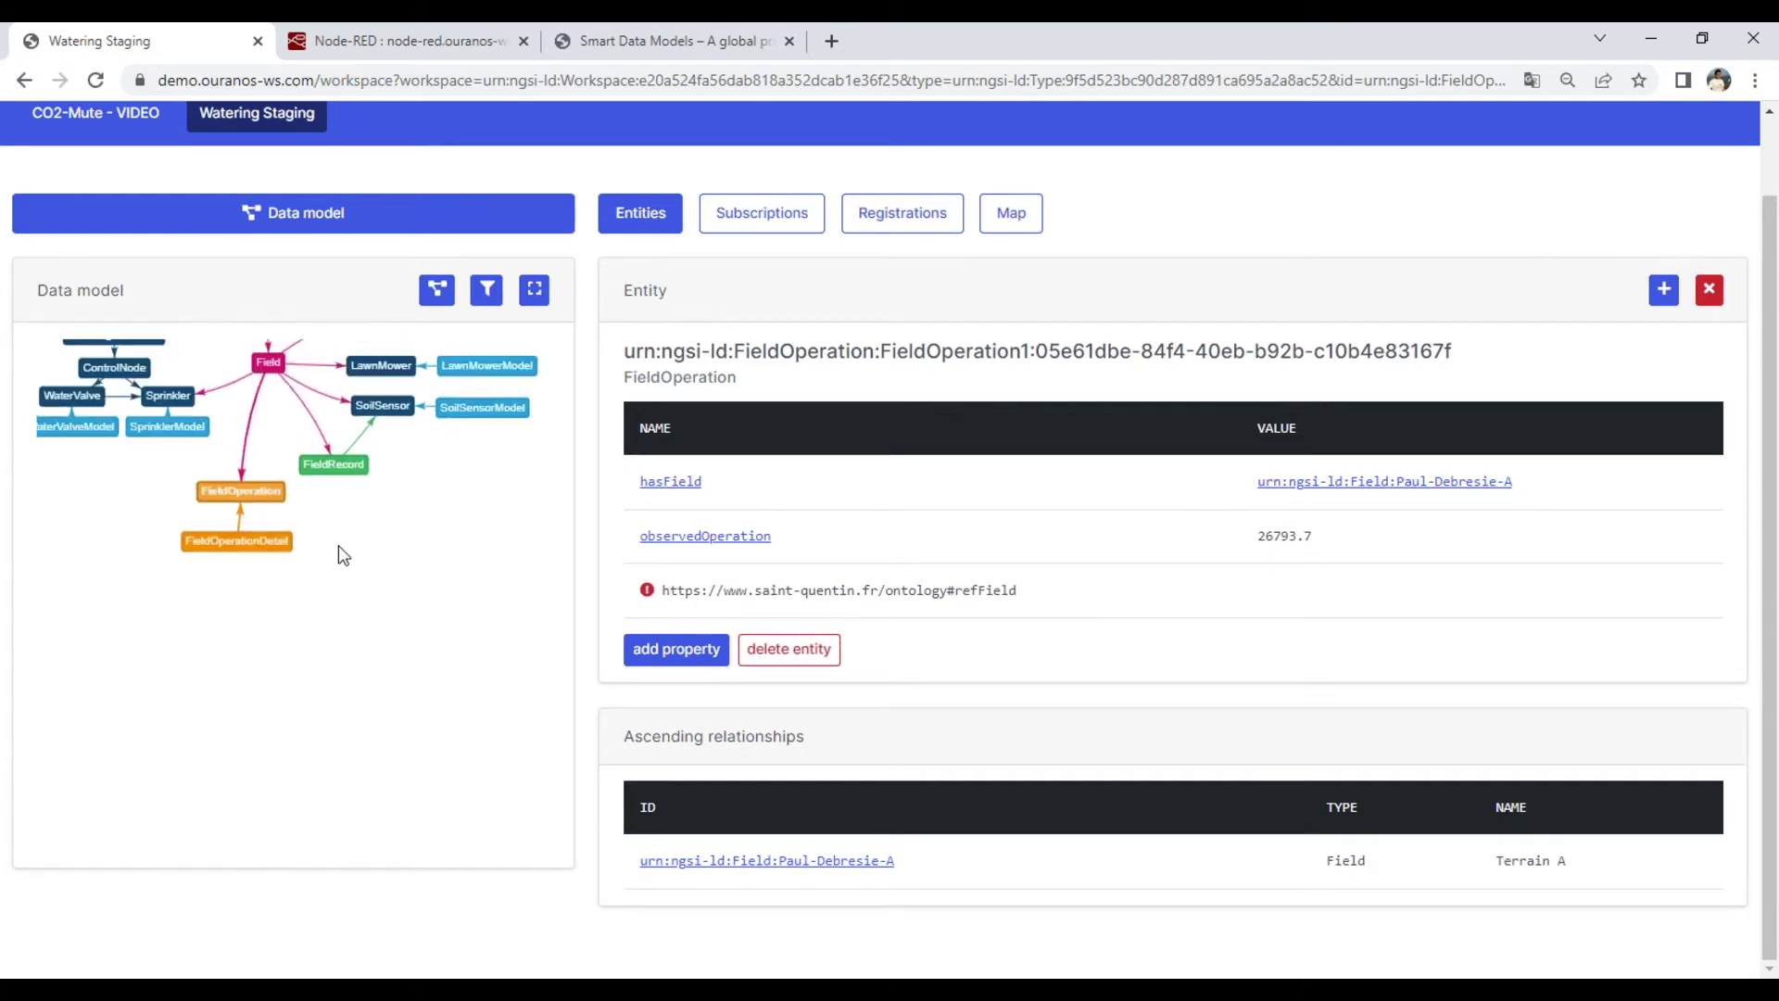
Step: List the Stadium entities from the data model, open the Paul-Debresie stadium and view its properties and related fields
left_click(283, 357)
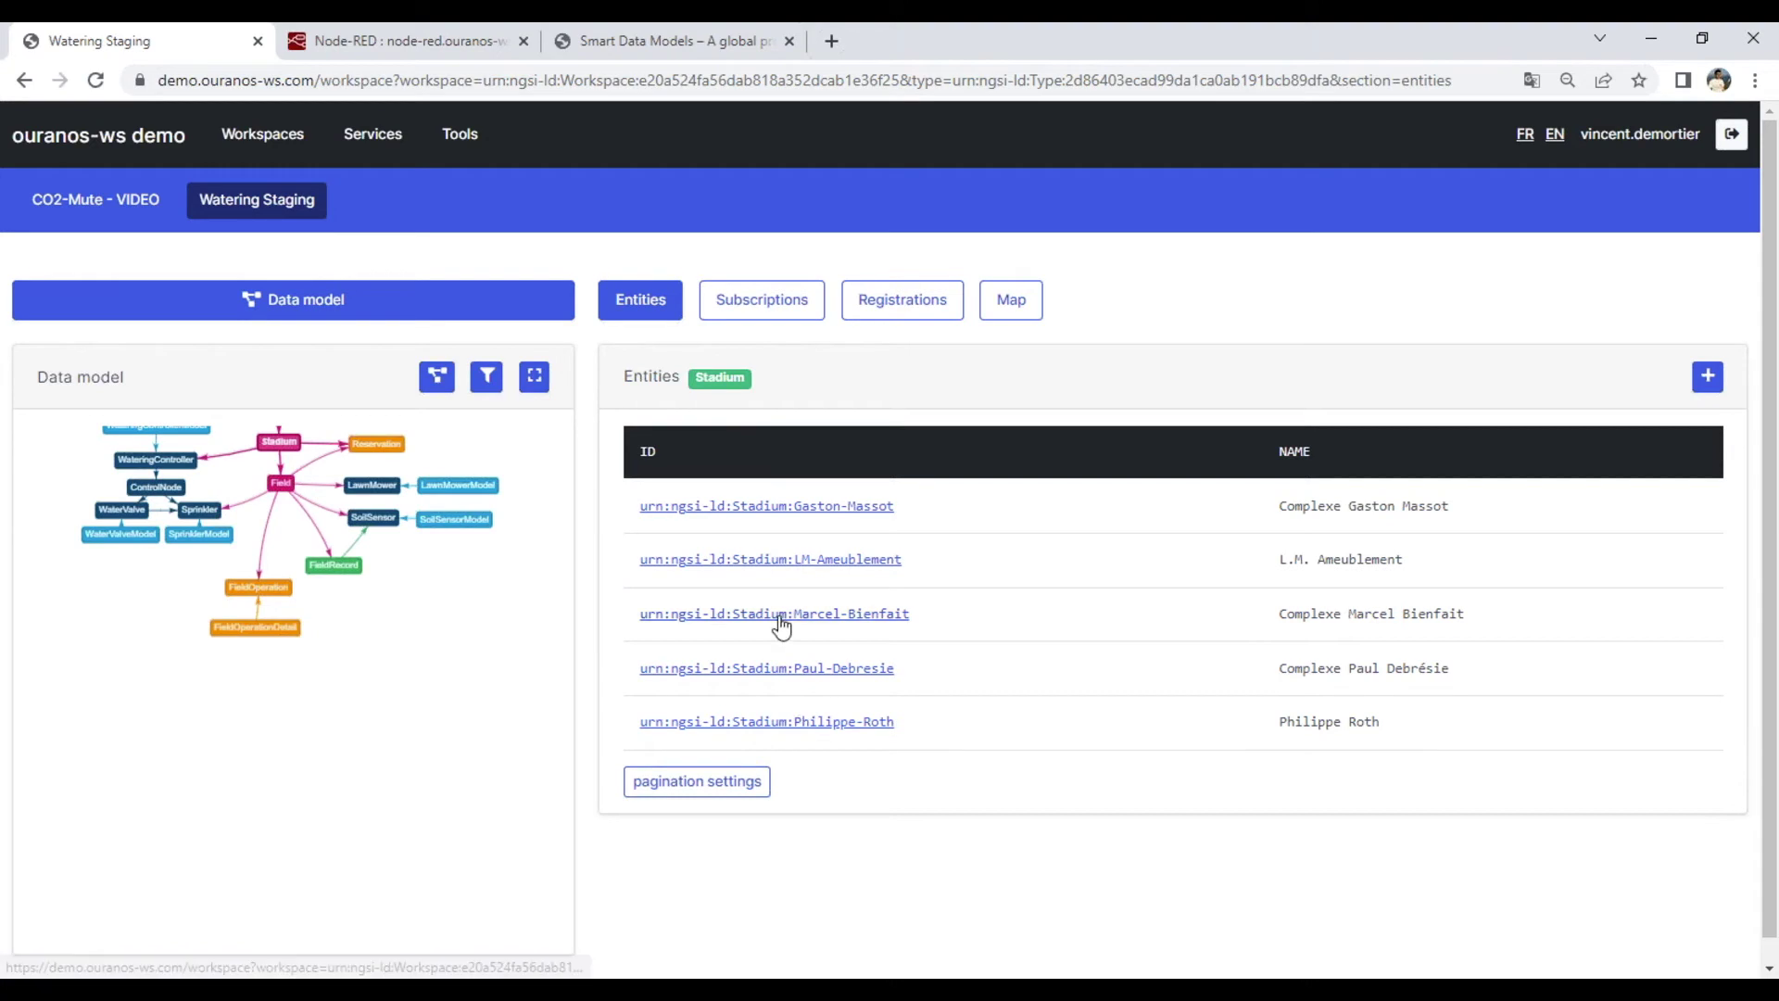
left_click(787, 673)
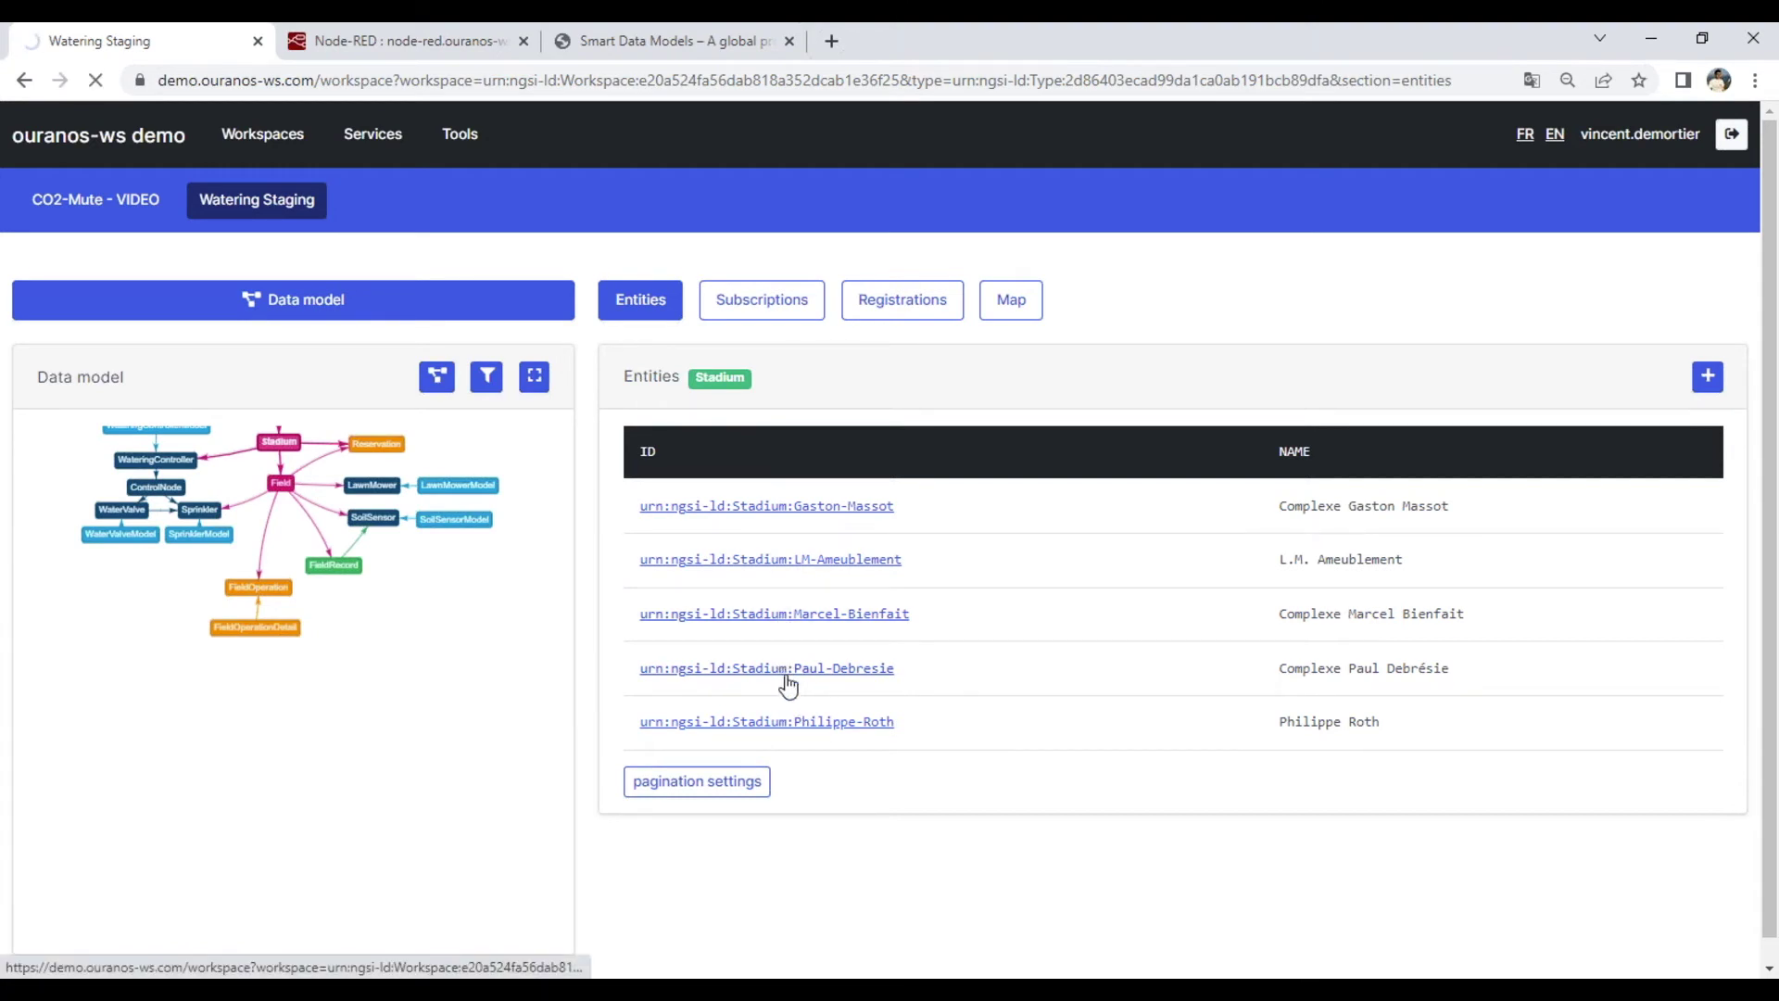
scroll(789, 685, "down", 3)
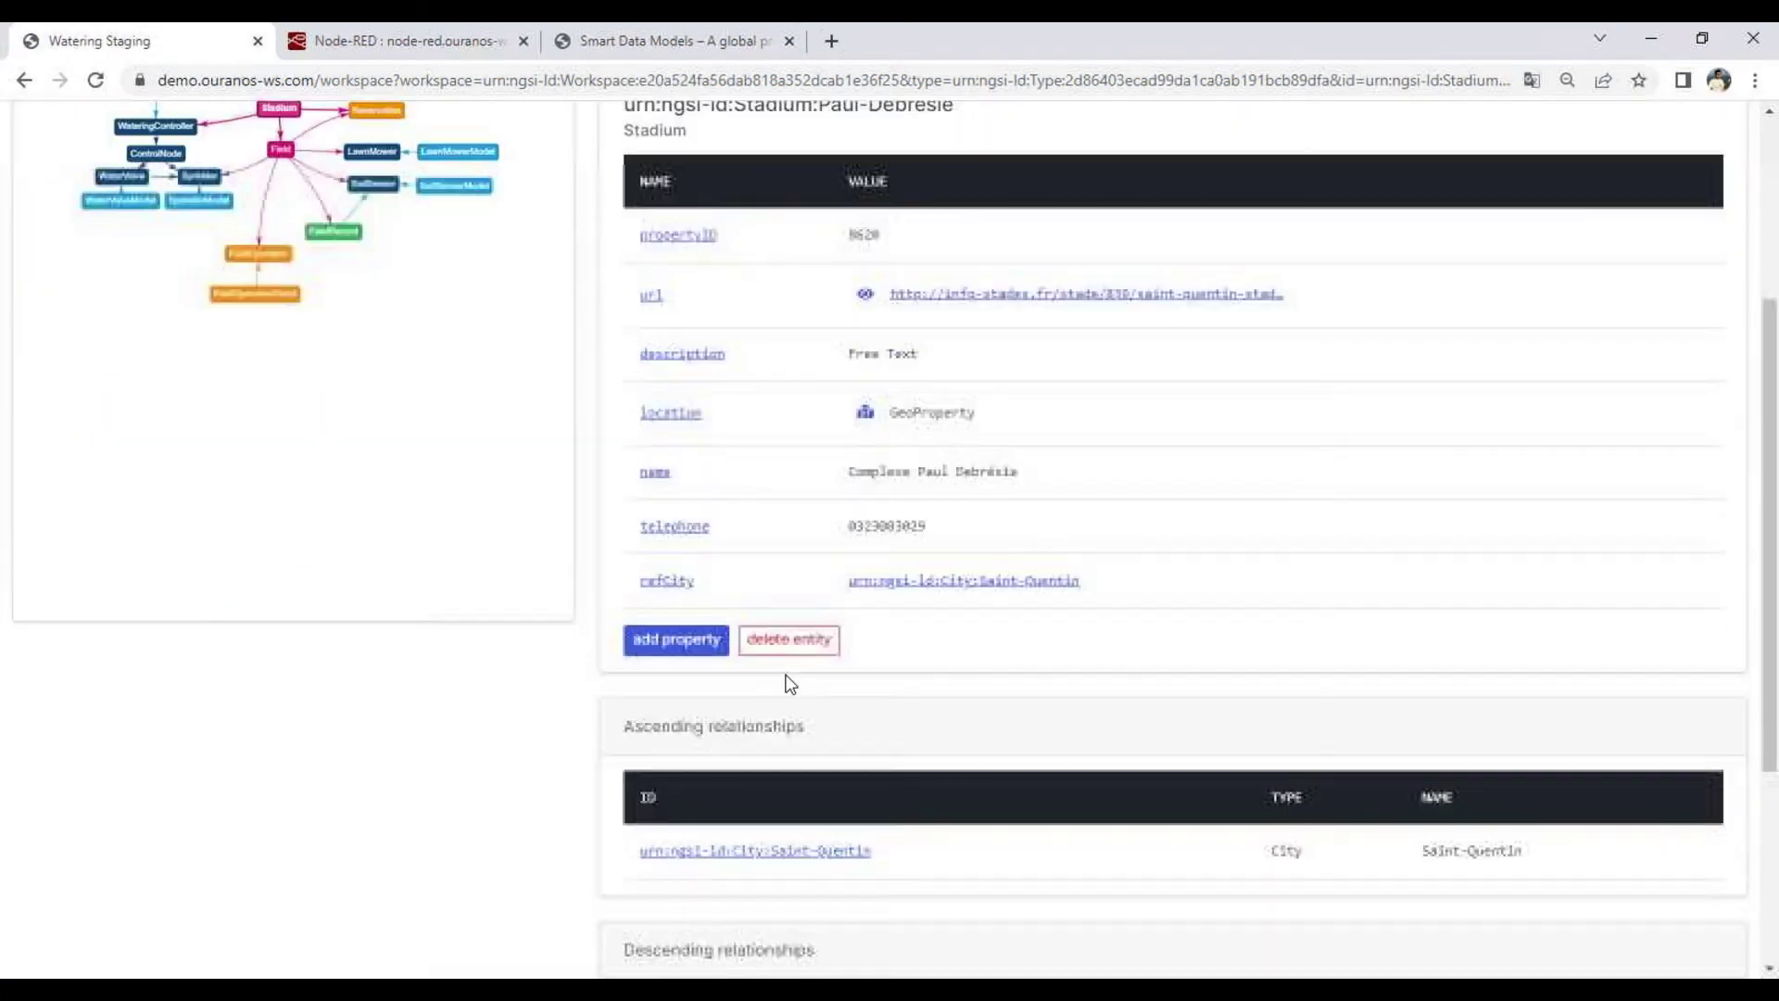
scroll(989, 621, "down", 4)
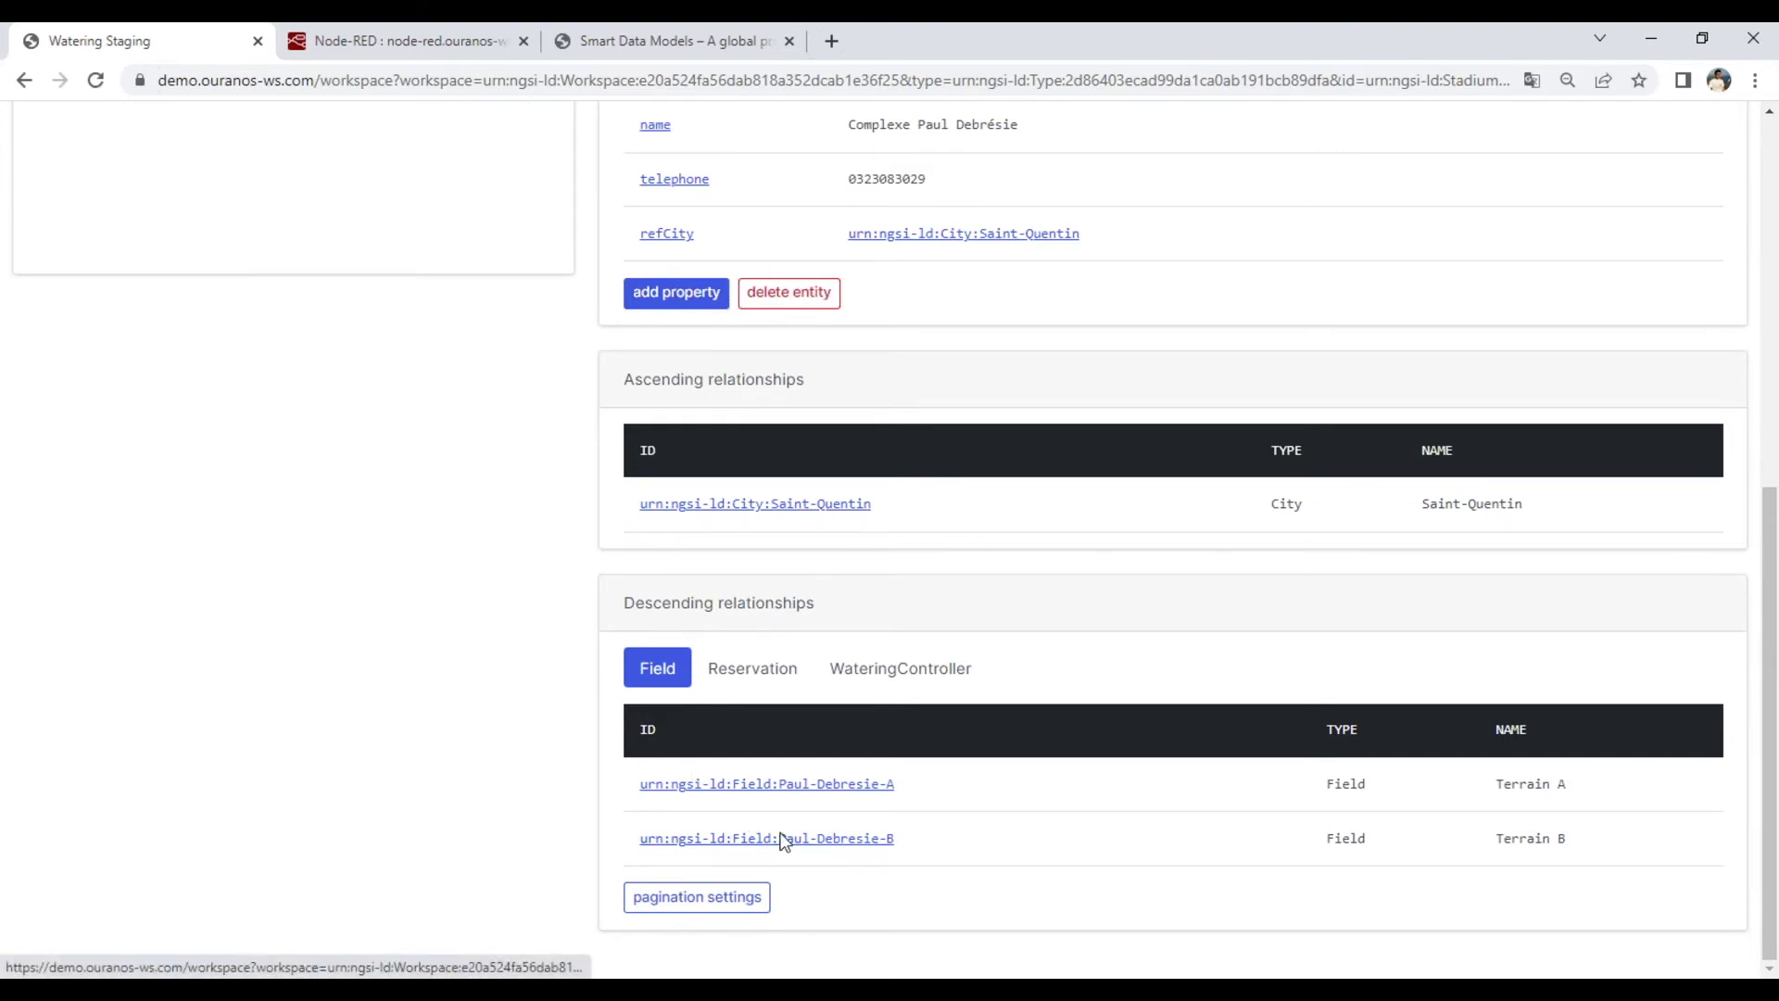
Step: Open the stadium's Paul-Debresie-A field and list its descending FieldRecord relationships
left_click(786, 790)
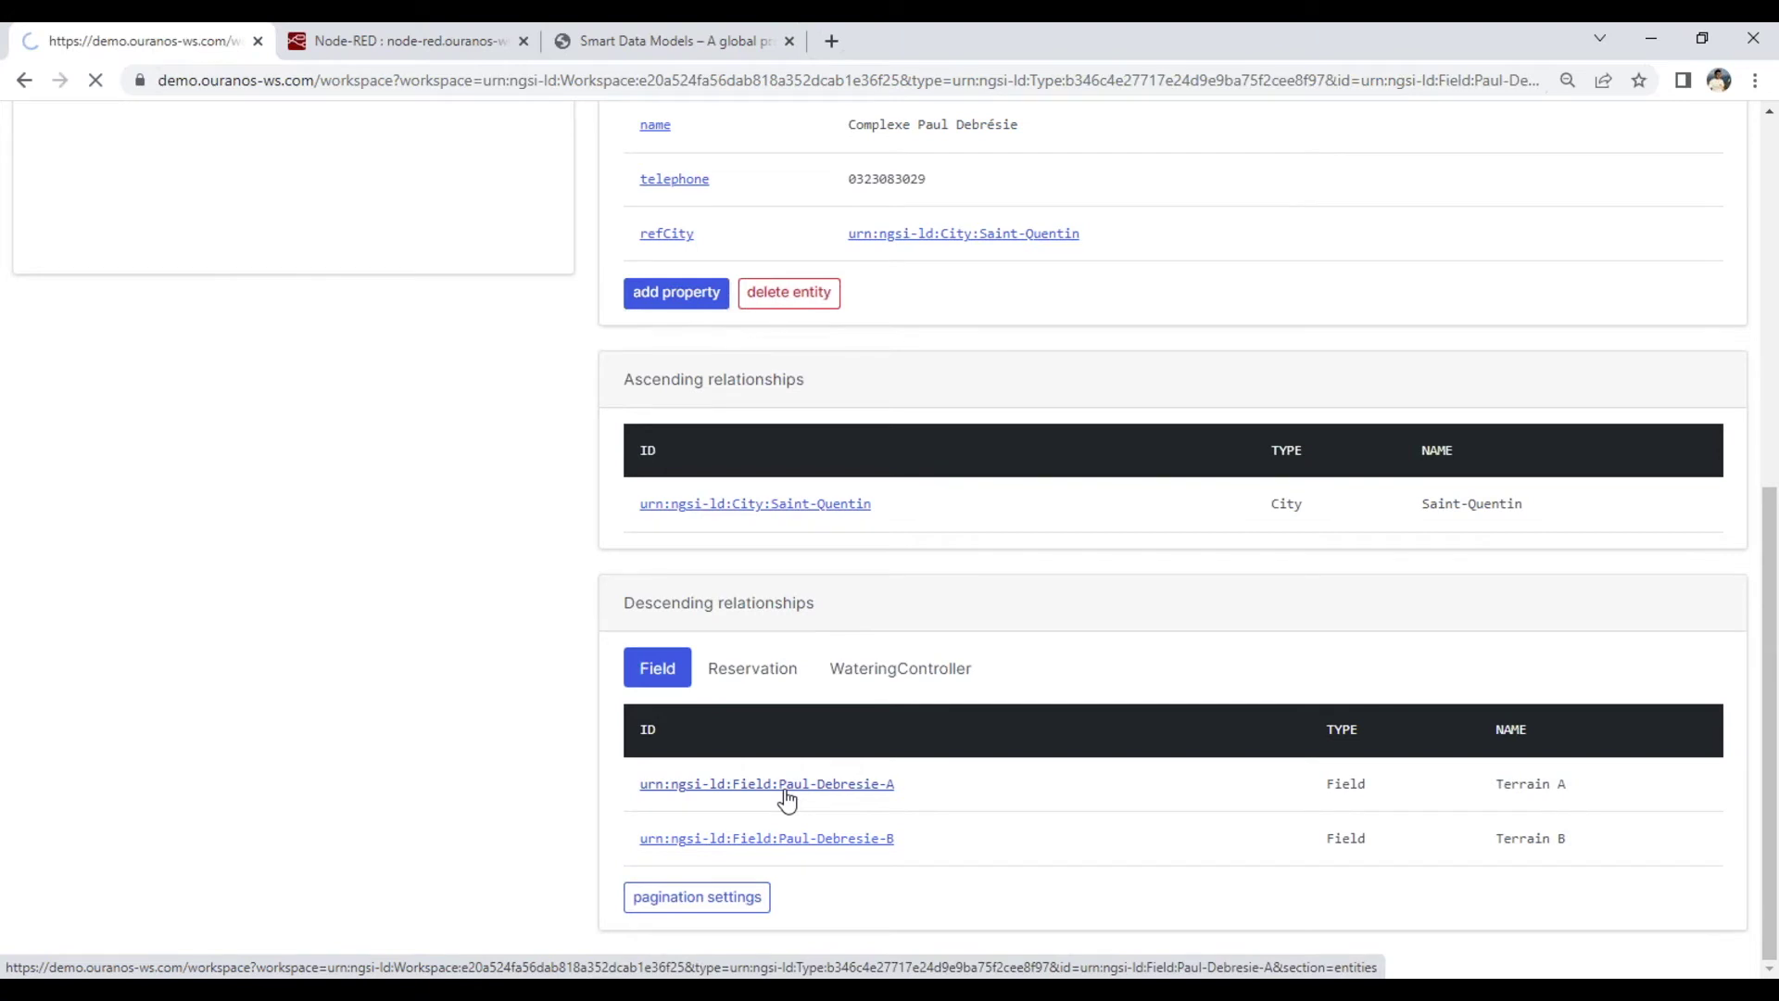
scroll(788, 781, "down", 10)
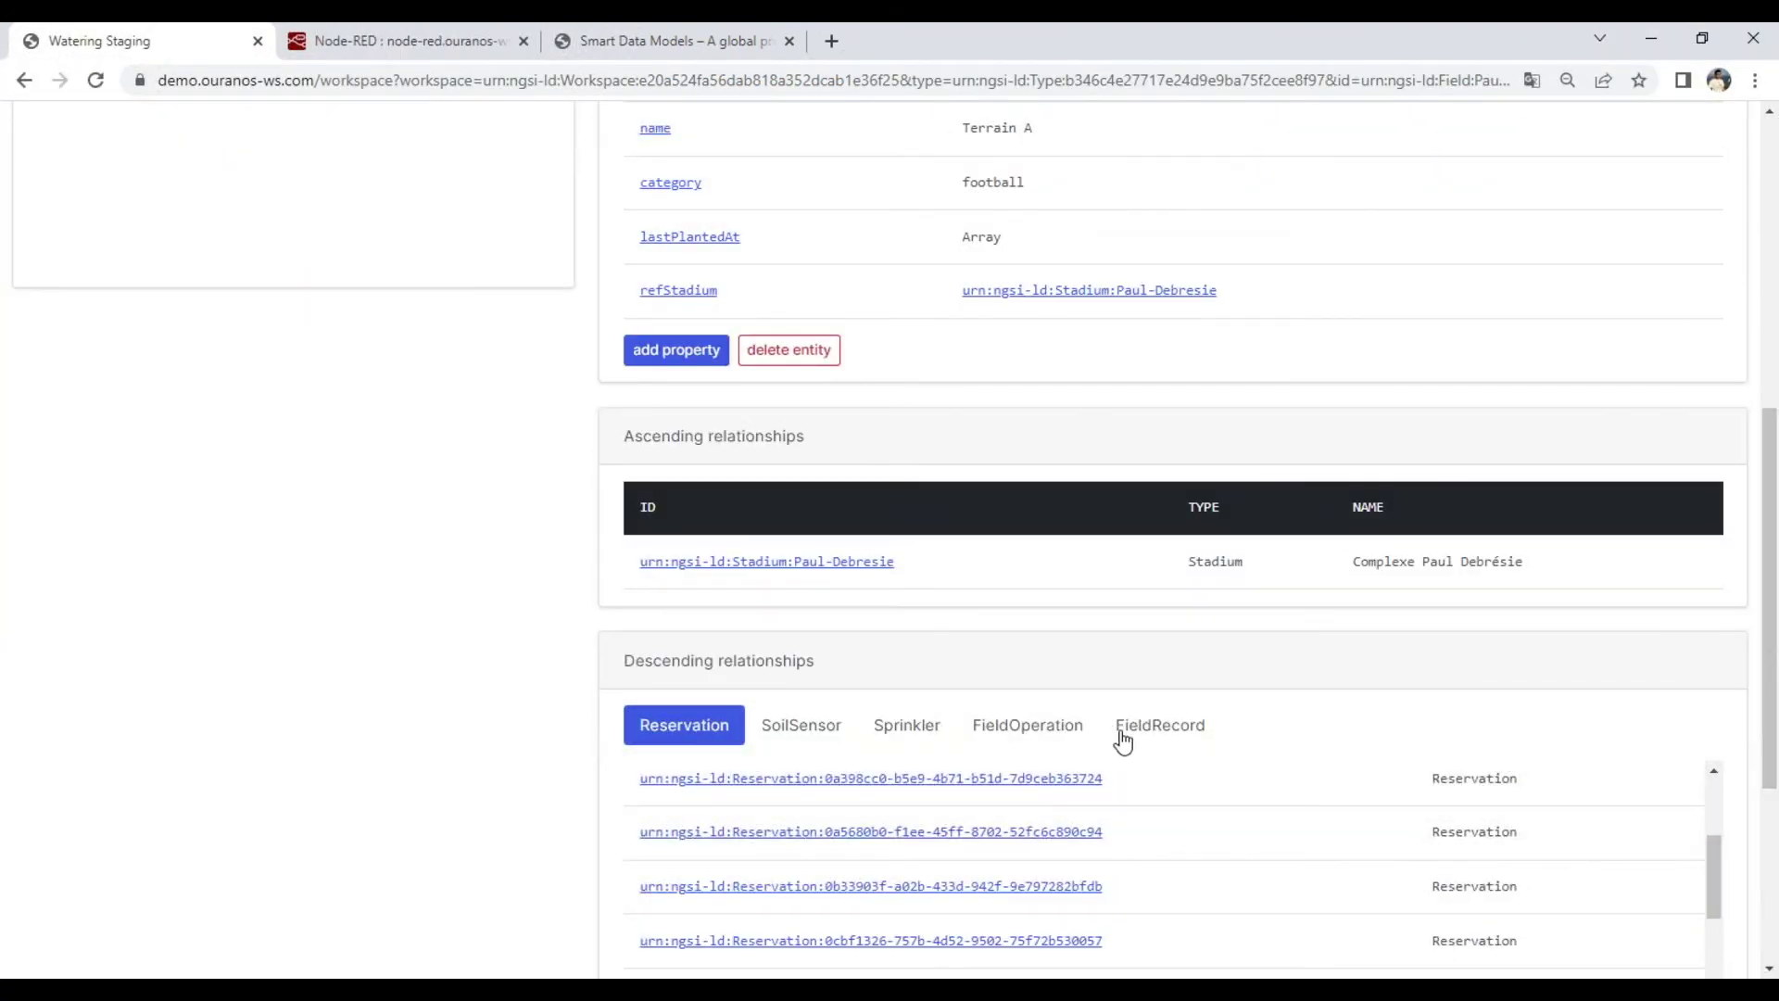
left_click(1173, 734)
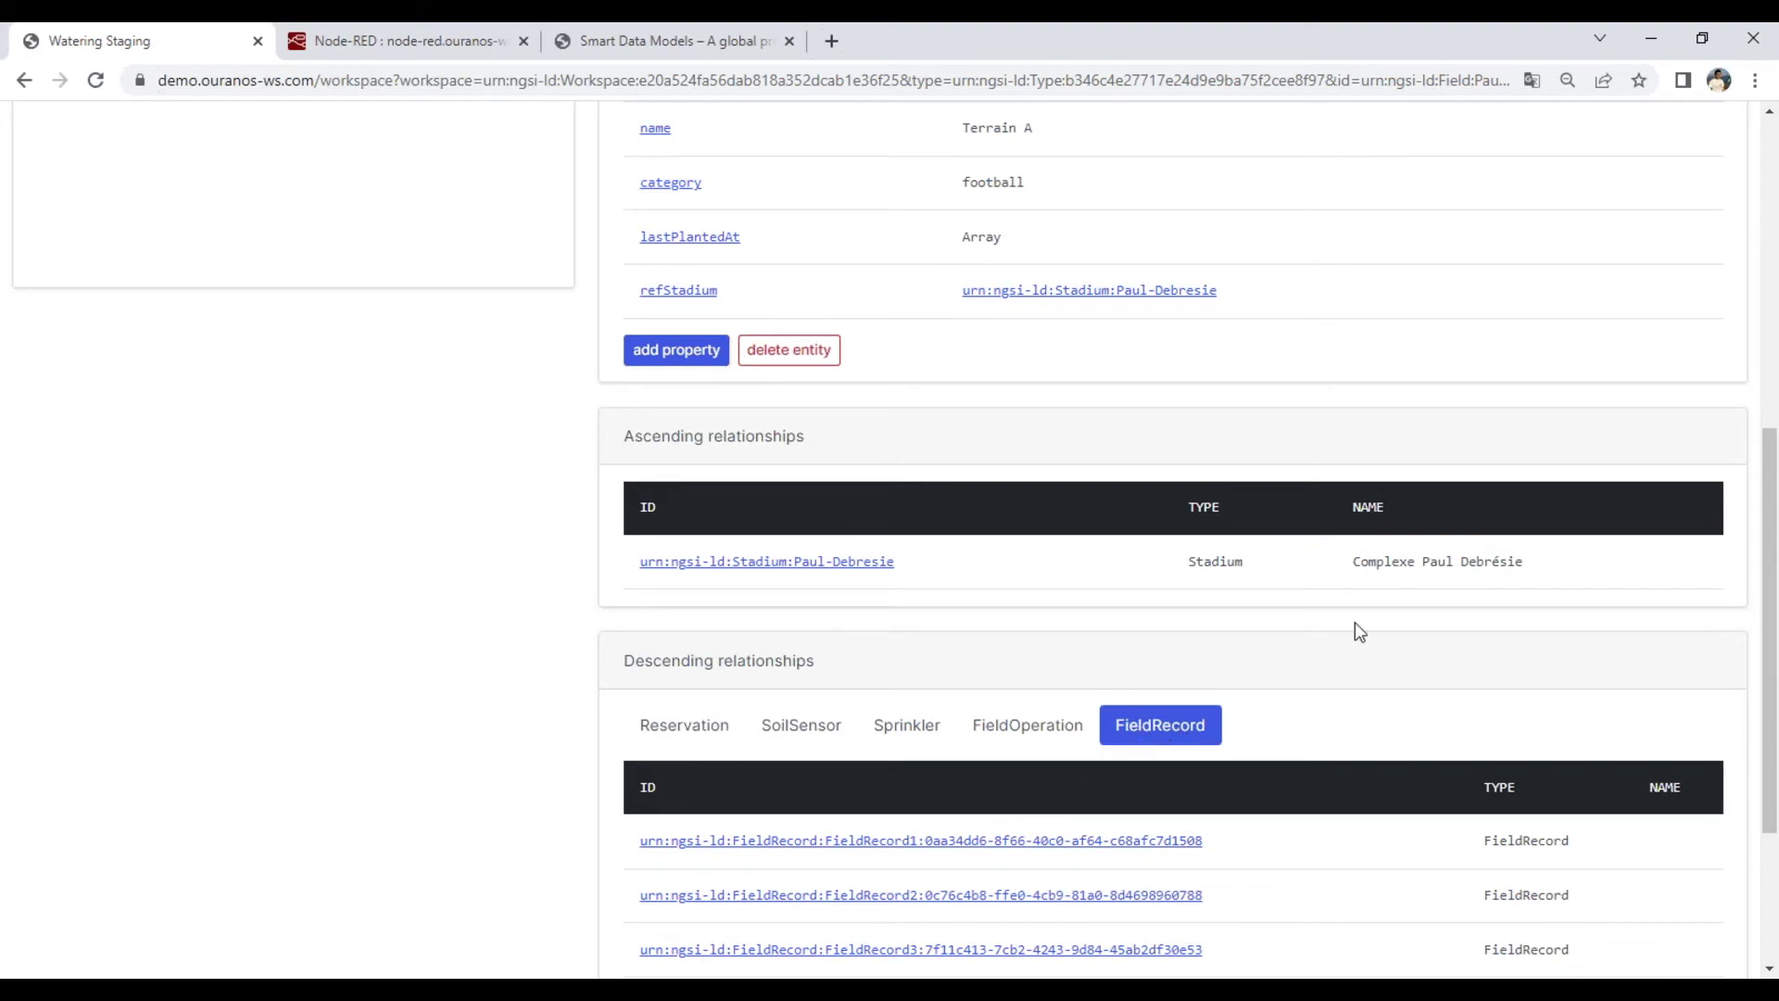
scroll(1359, 632, "down", 3)
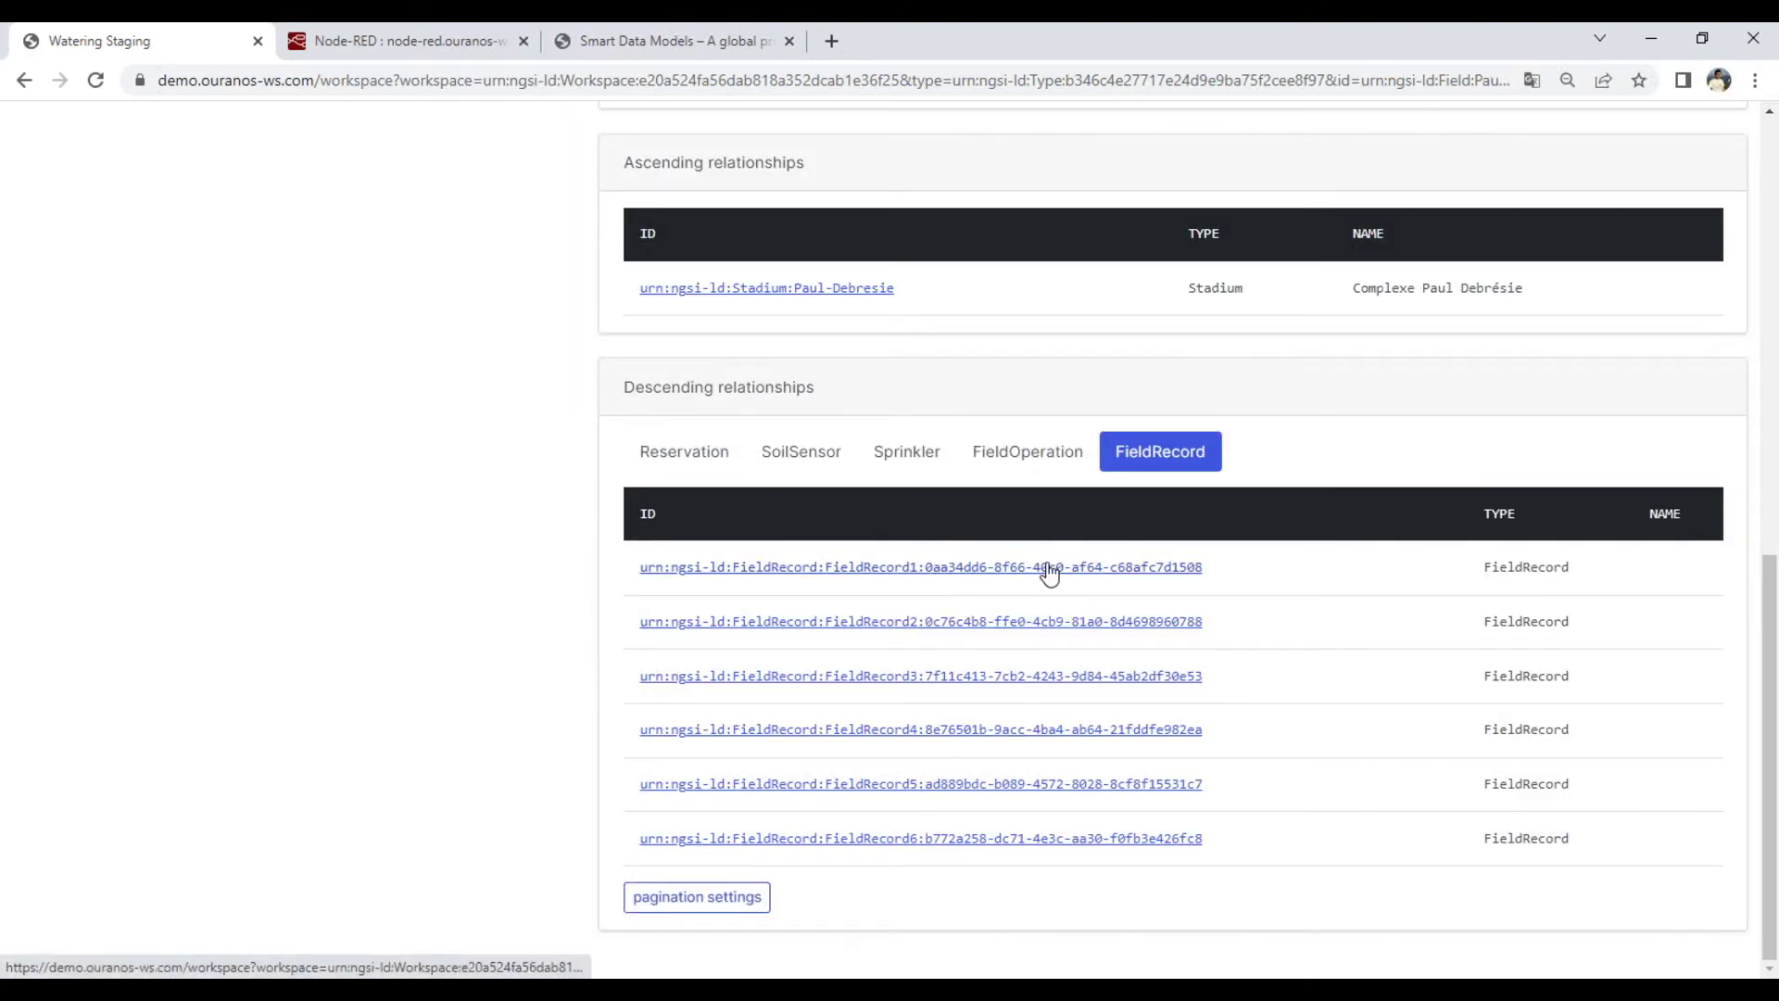
Step: Open the FieldRecord1 entity, view the temporal history of its soilMoistureVwc property, and return to the entity
left_click(1050, 570)
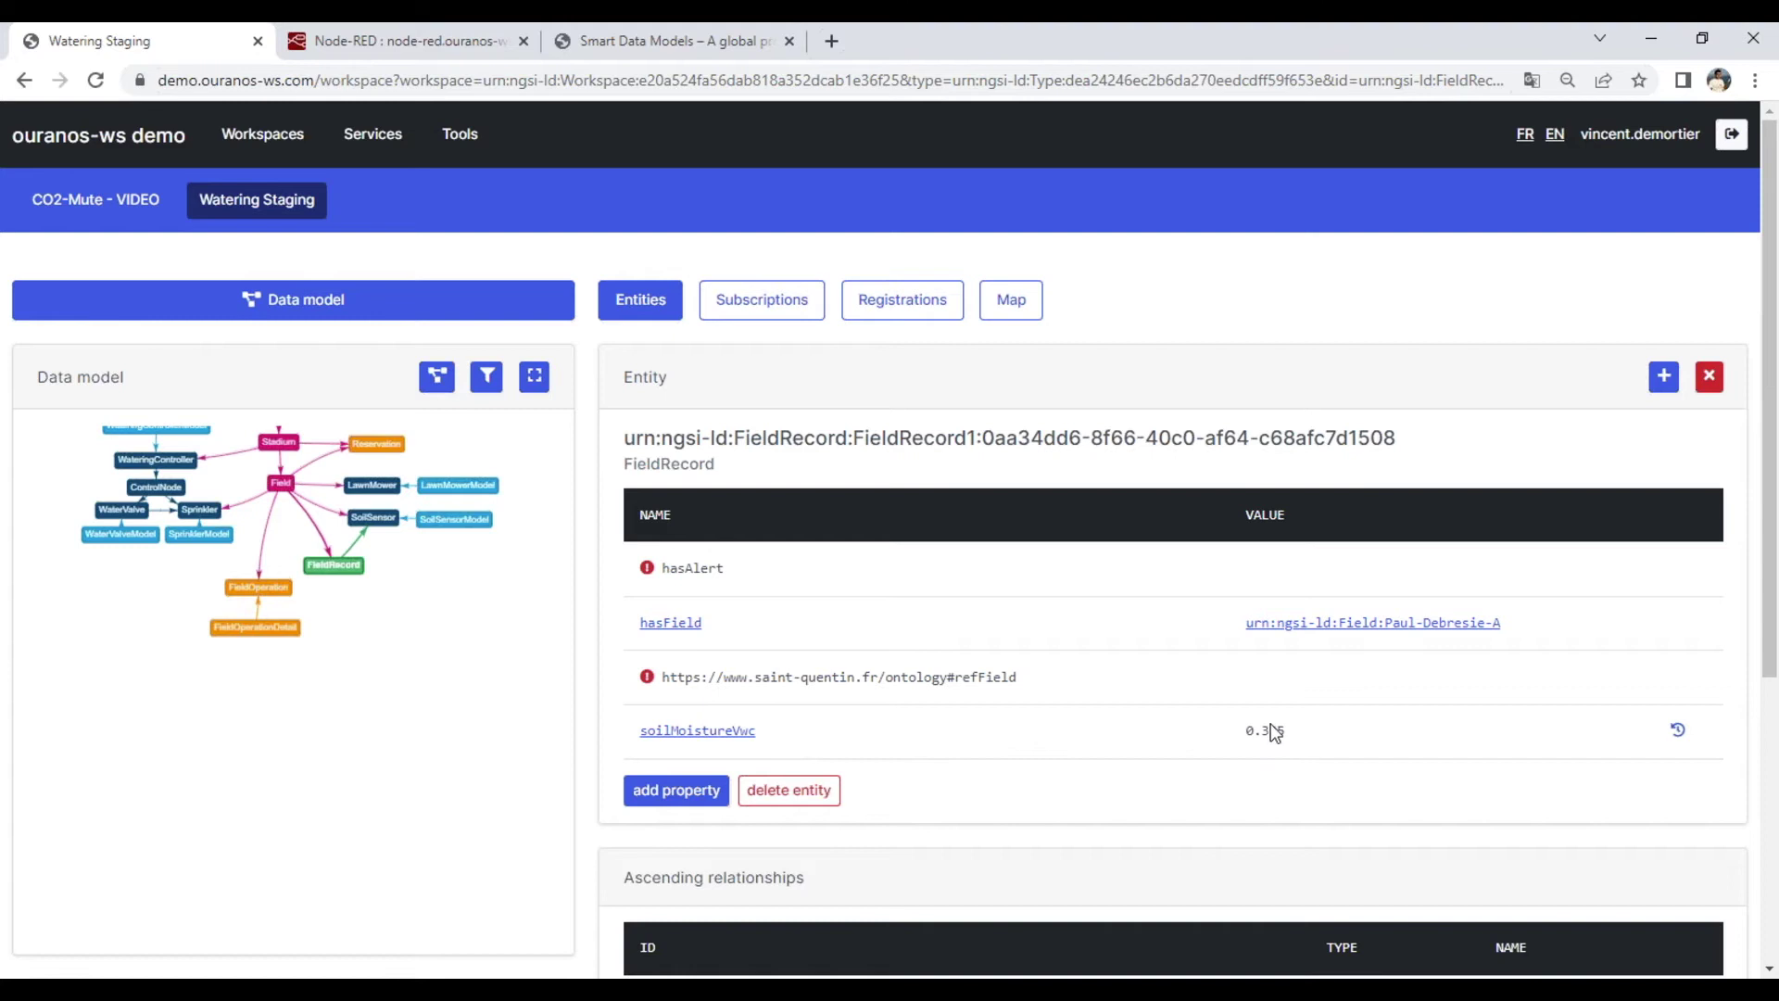
left_click(1680, 734)
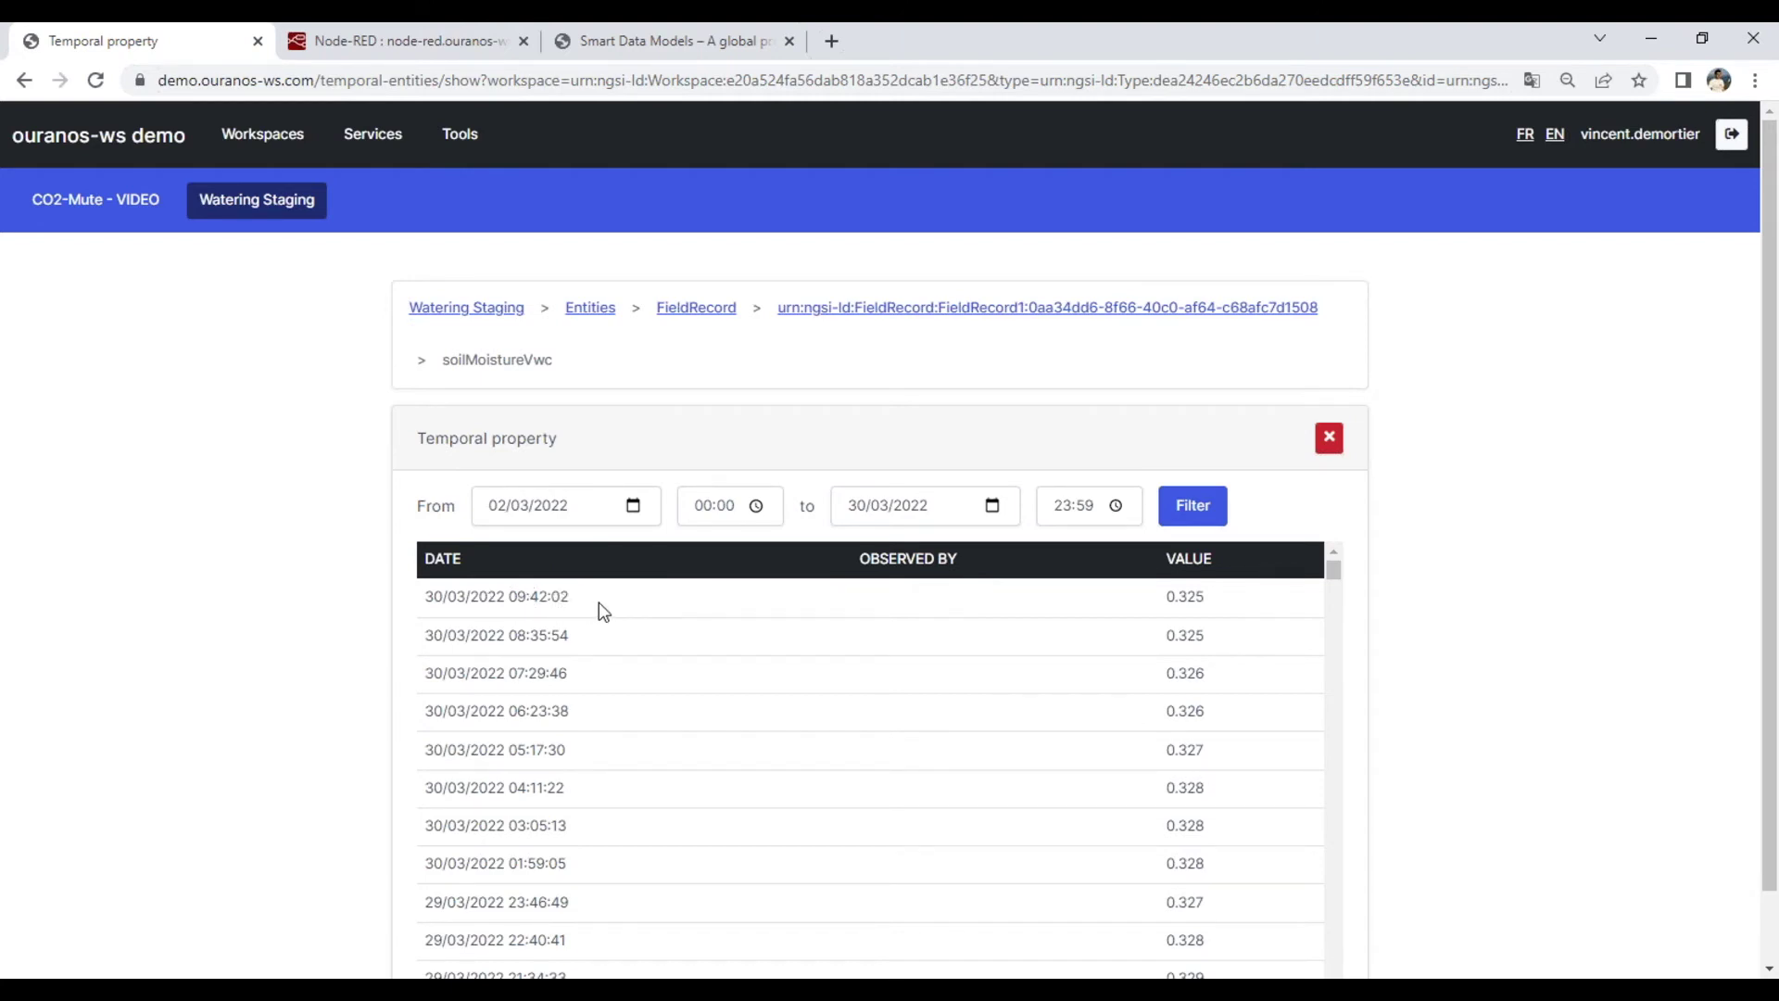
left_click(1330, 442)
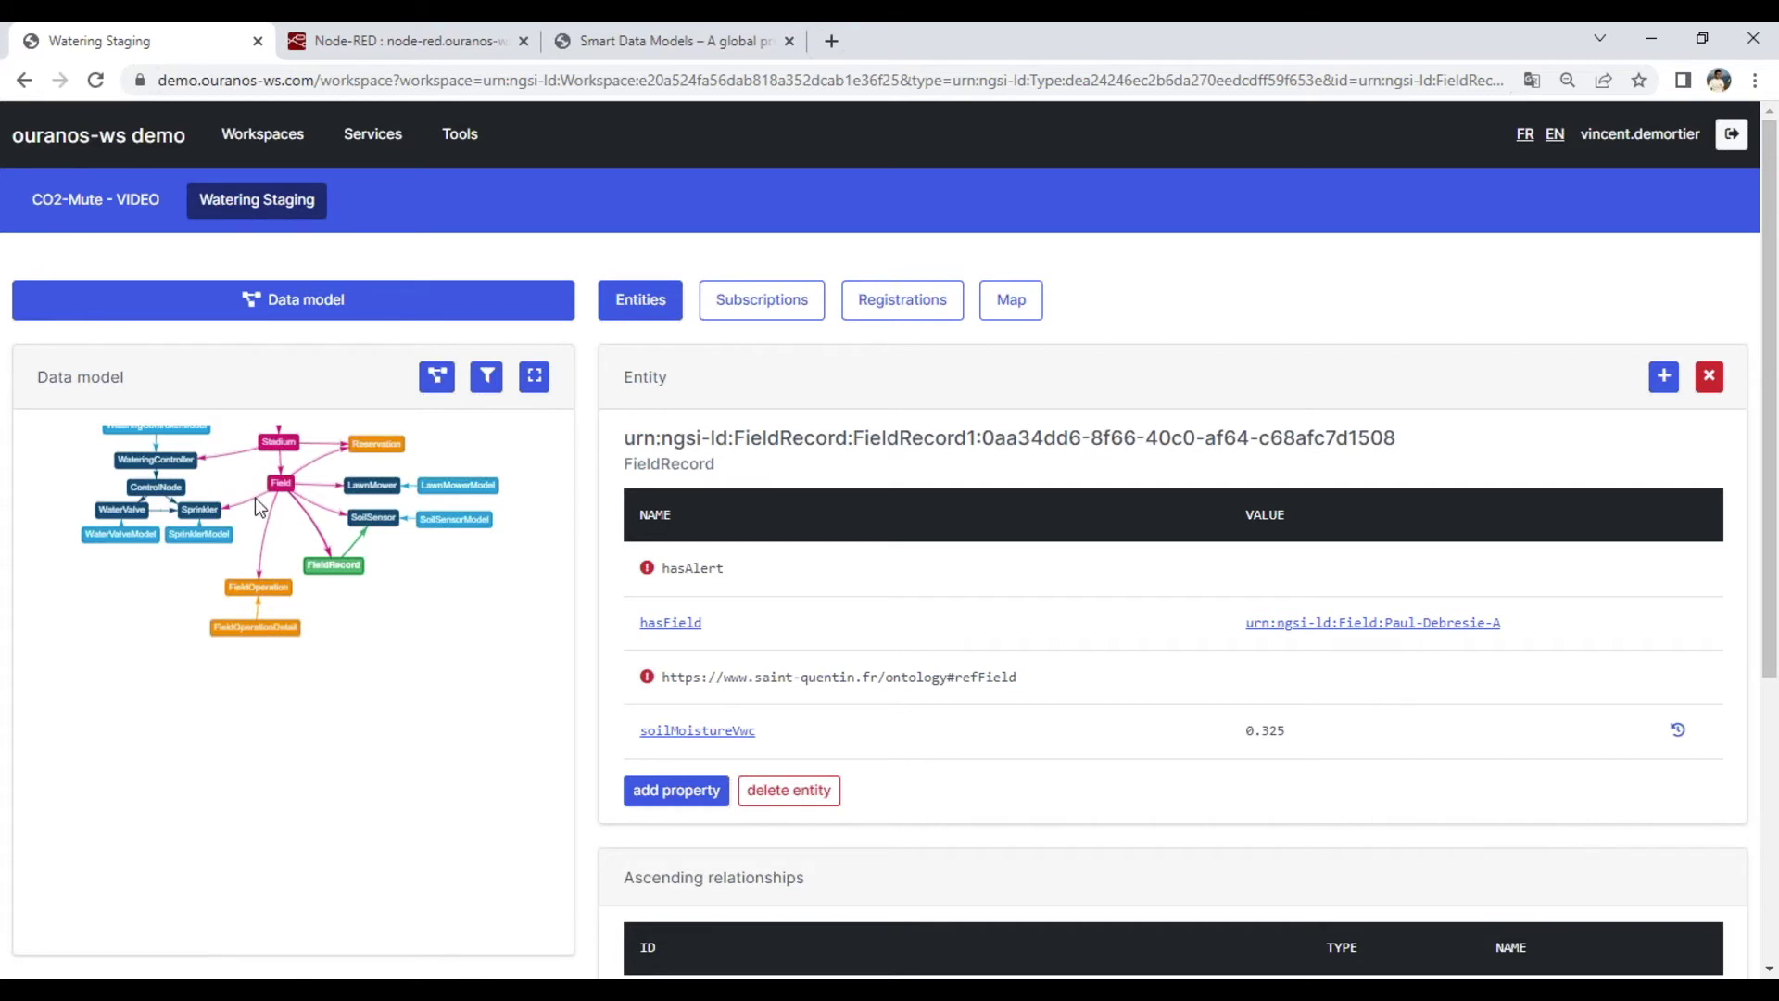
Step: Bring the whole Watering Staging data model into view and switch to the Smart Data Models page
left_click_drag(245, 483, 259, 584)
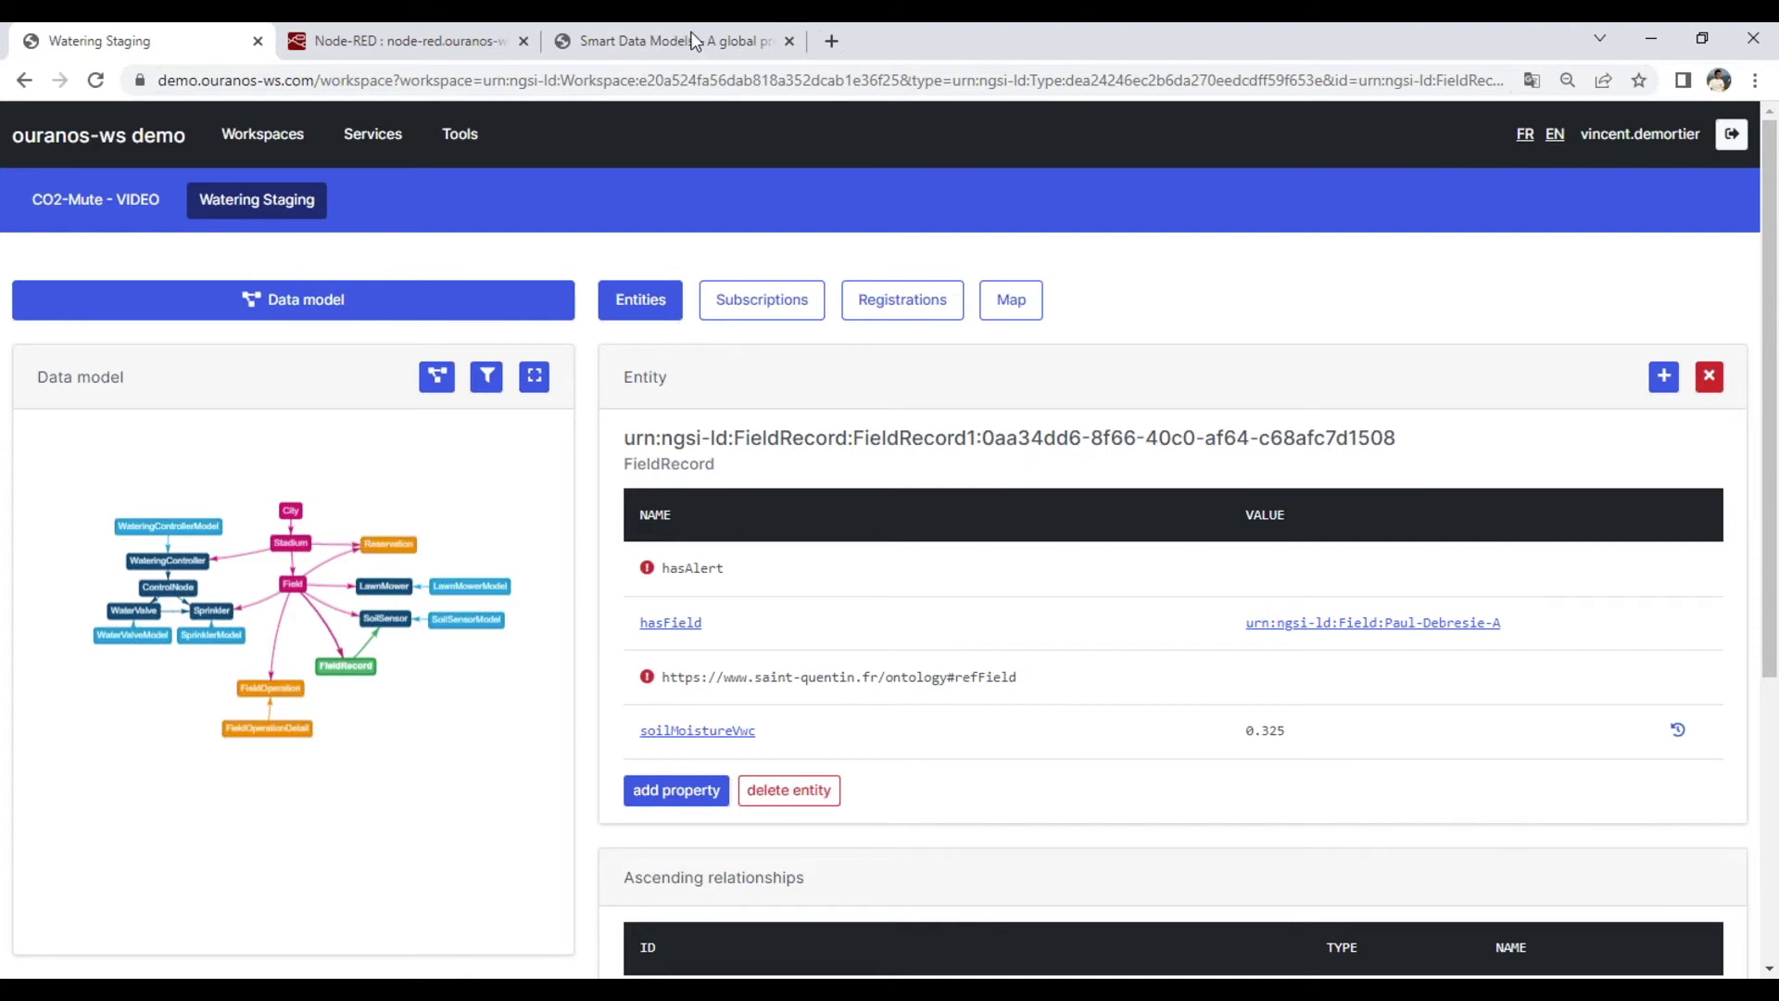
left_click(724, 39)
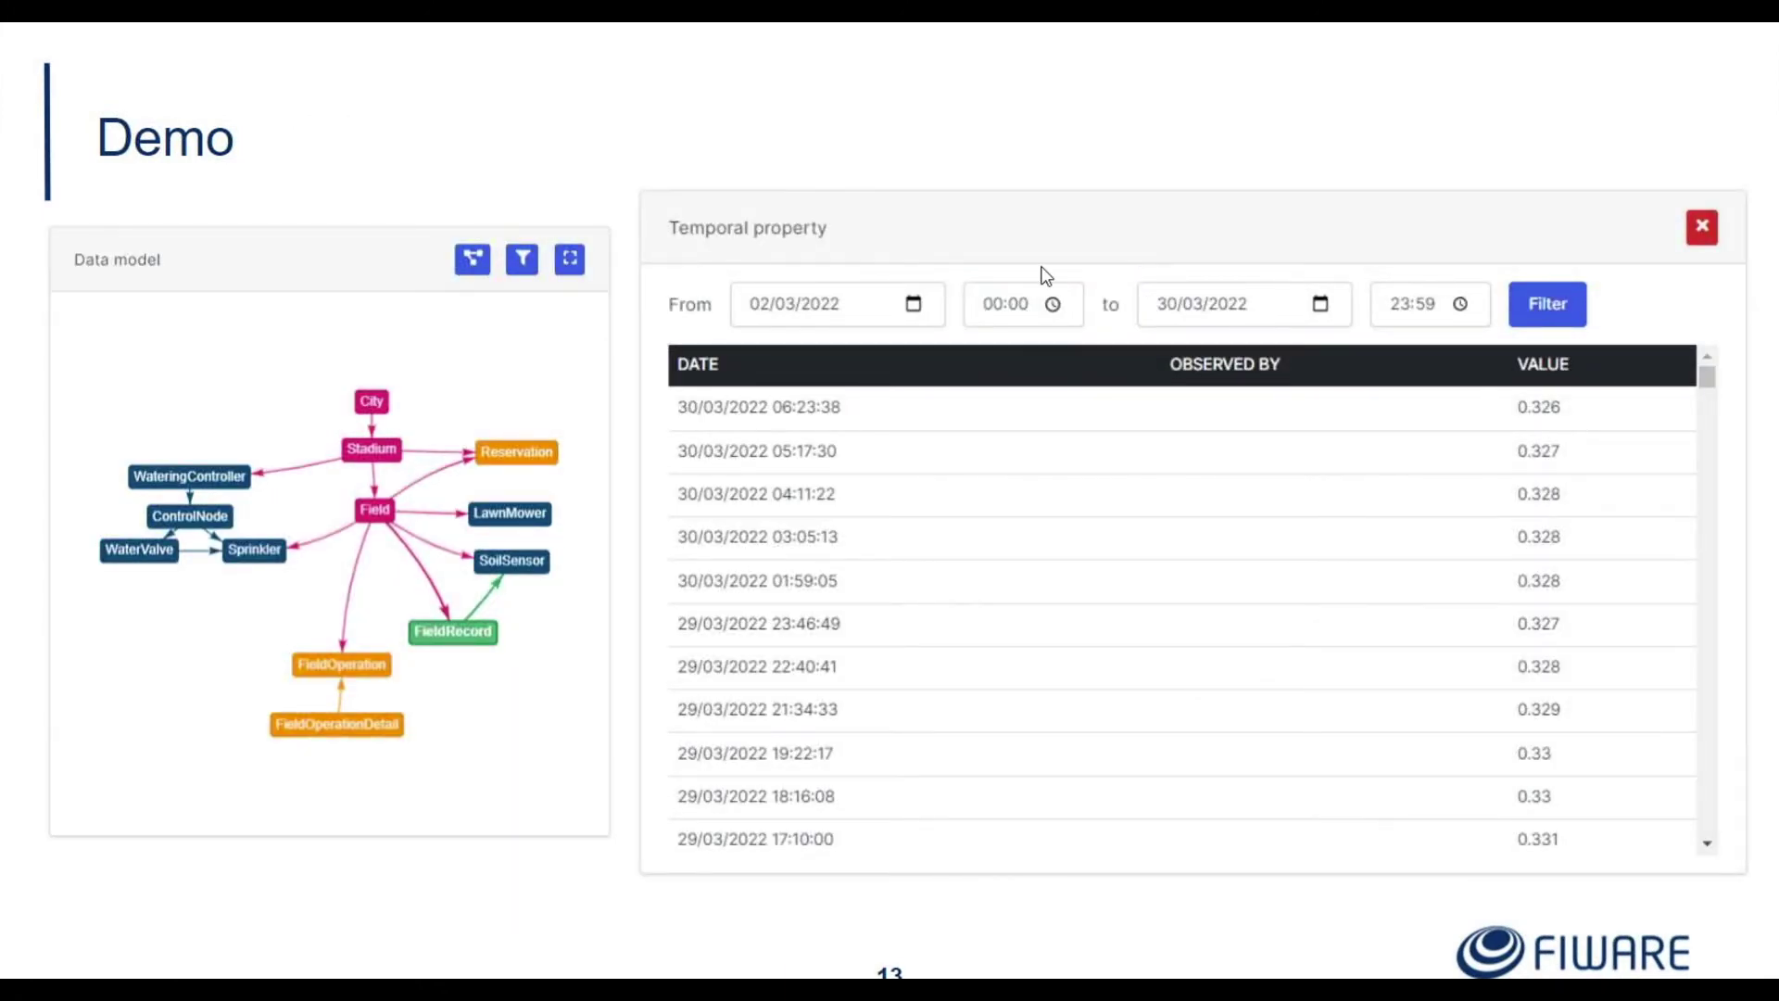
key("Right")
key("Left")
key("Right")
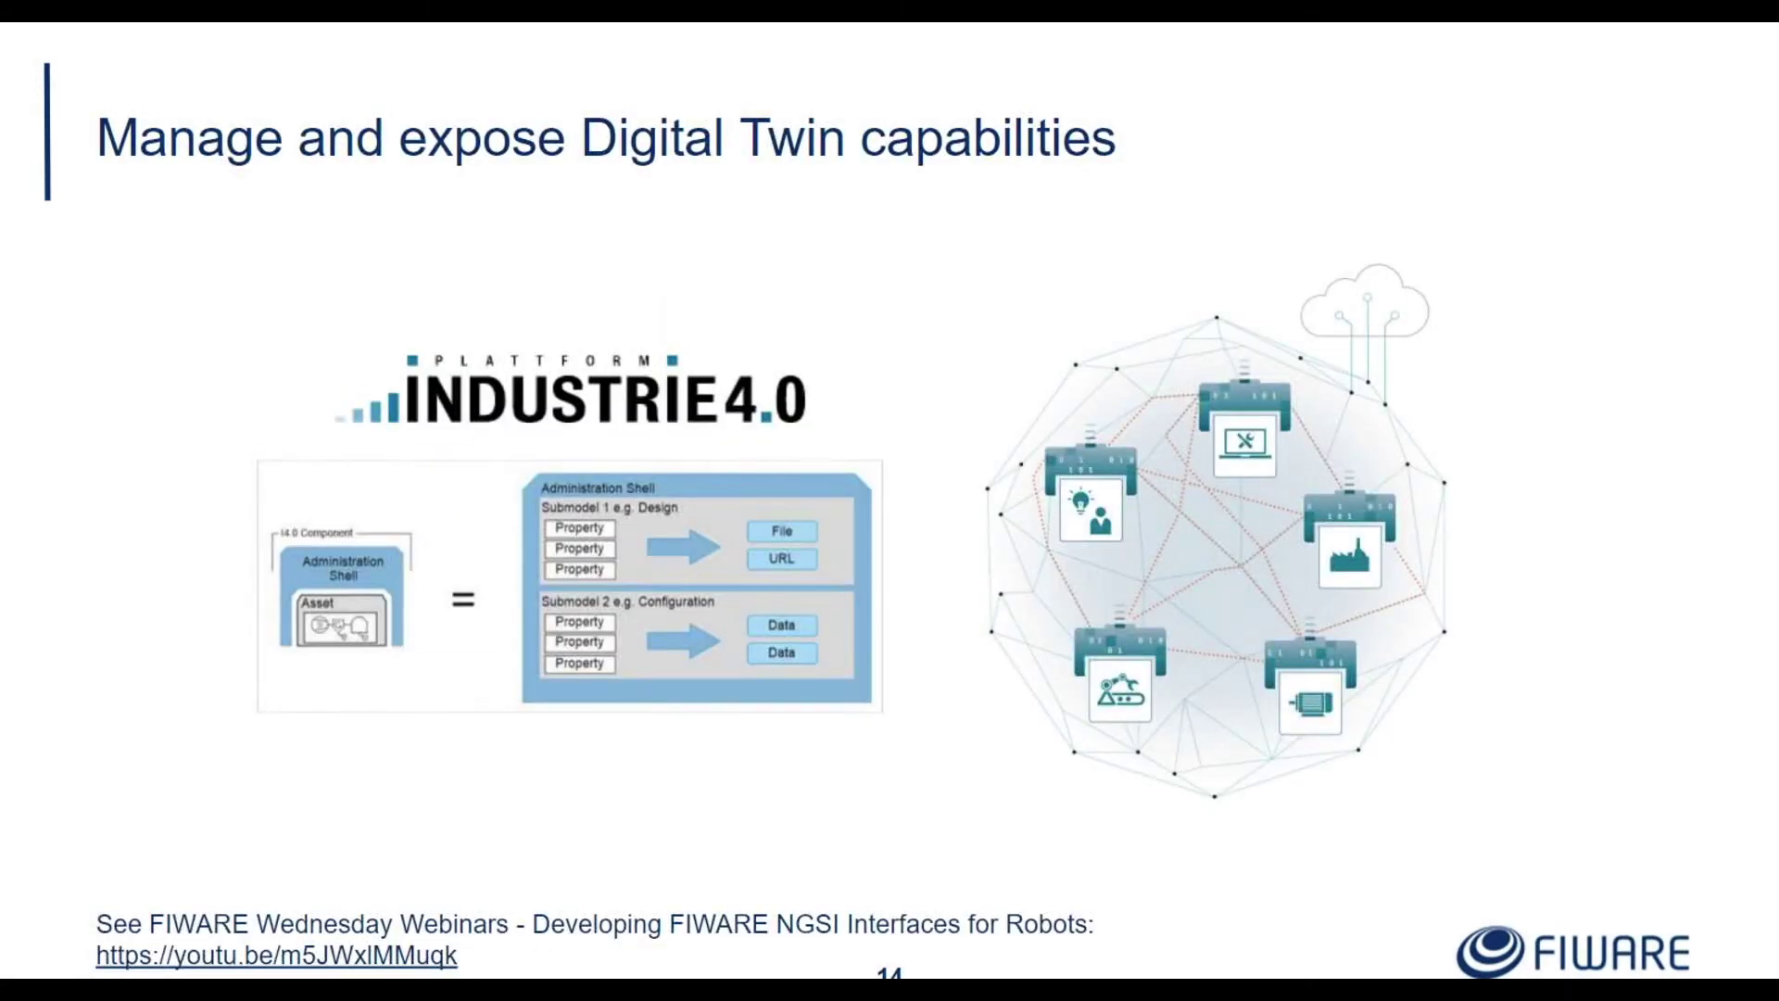
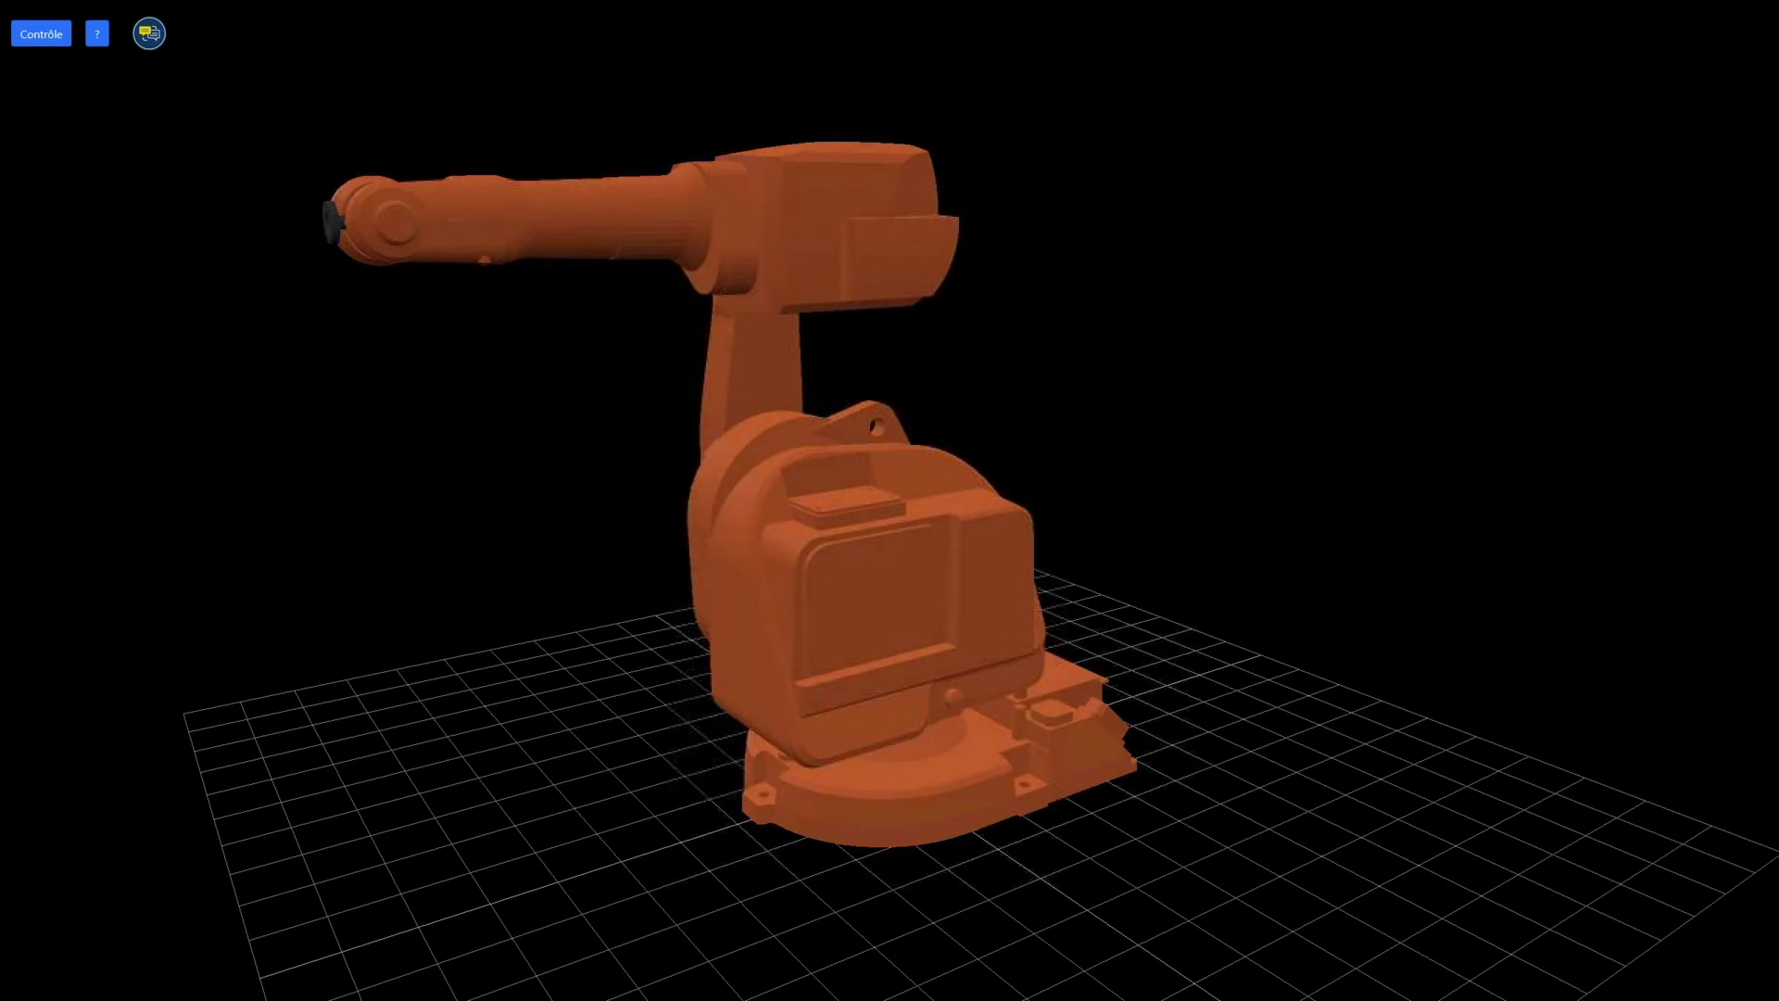
Step: Set motor 1's angle to -96 with the robot's MotorsAngle capability and apply it to the 3D robot arm
left_click(40, 33)
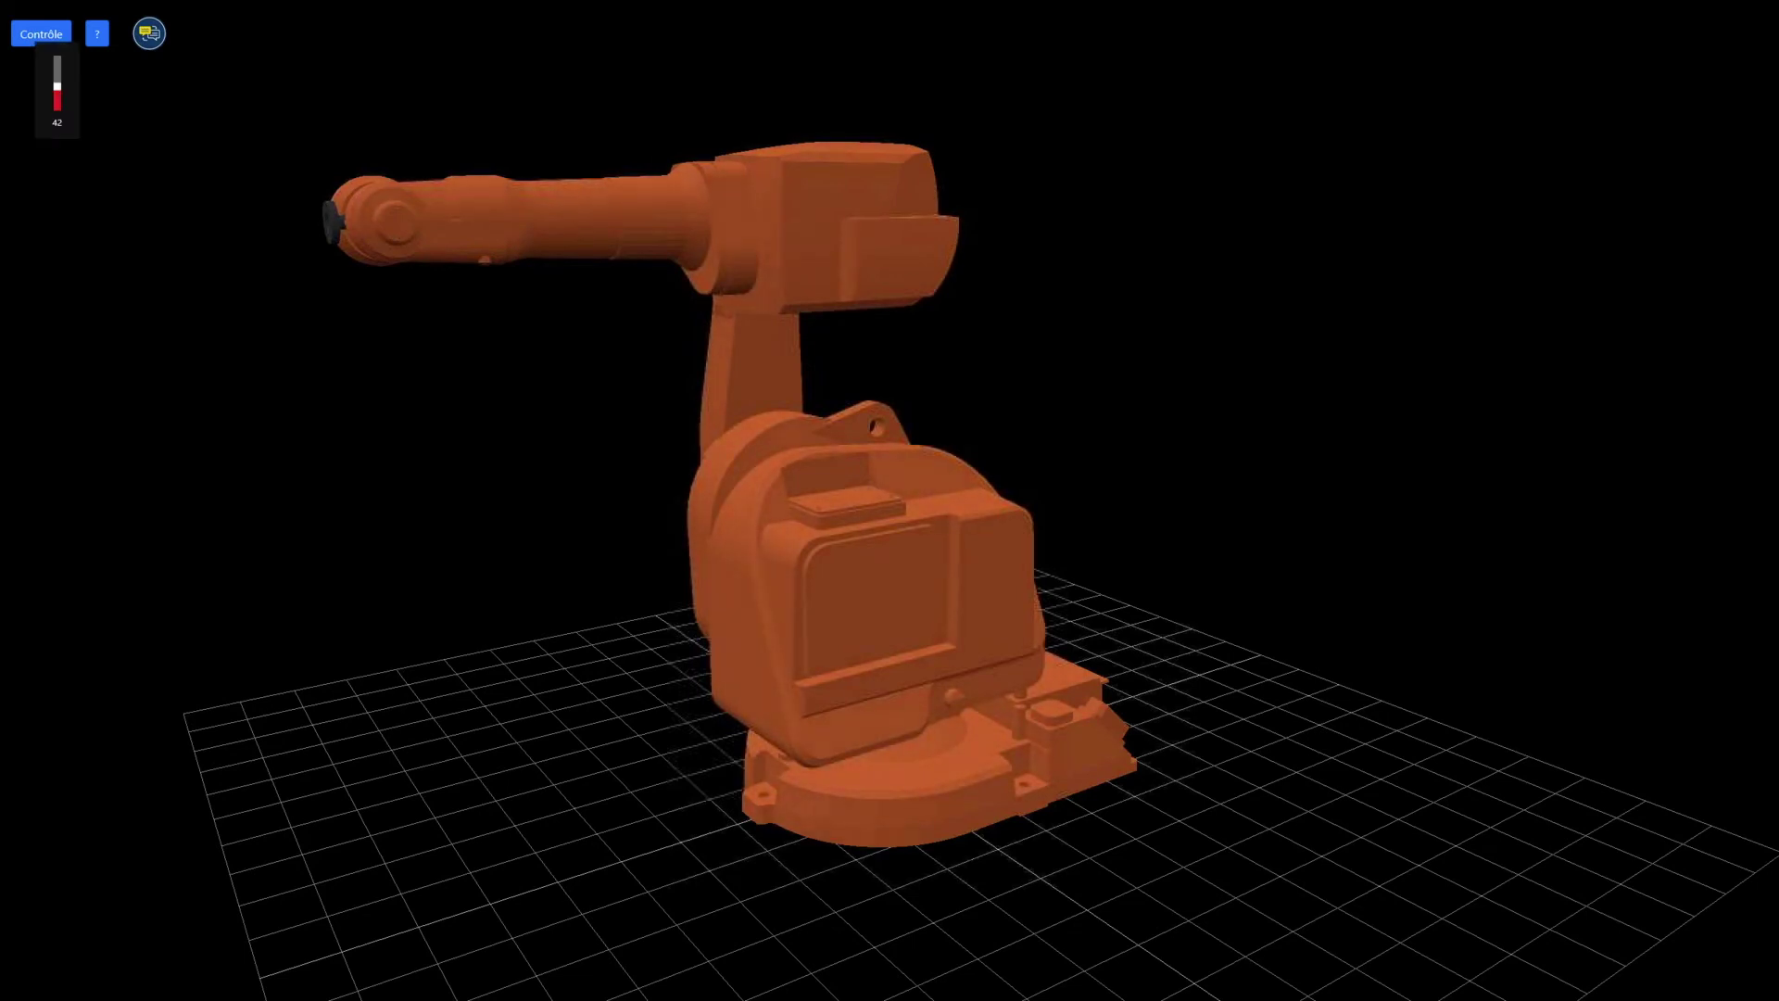
key("Page_Up")
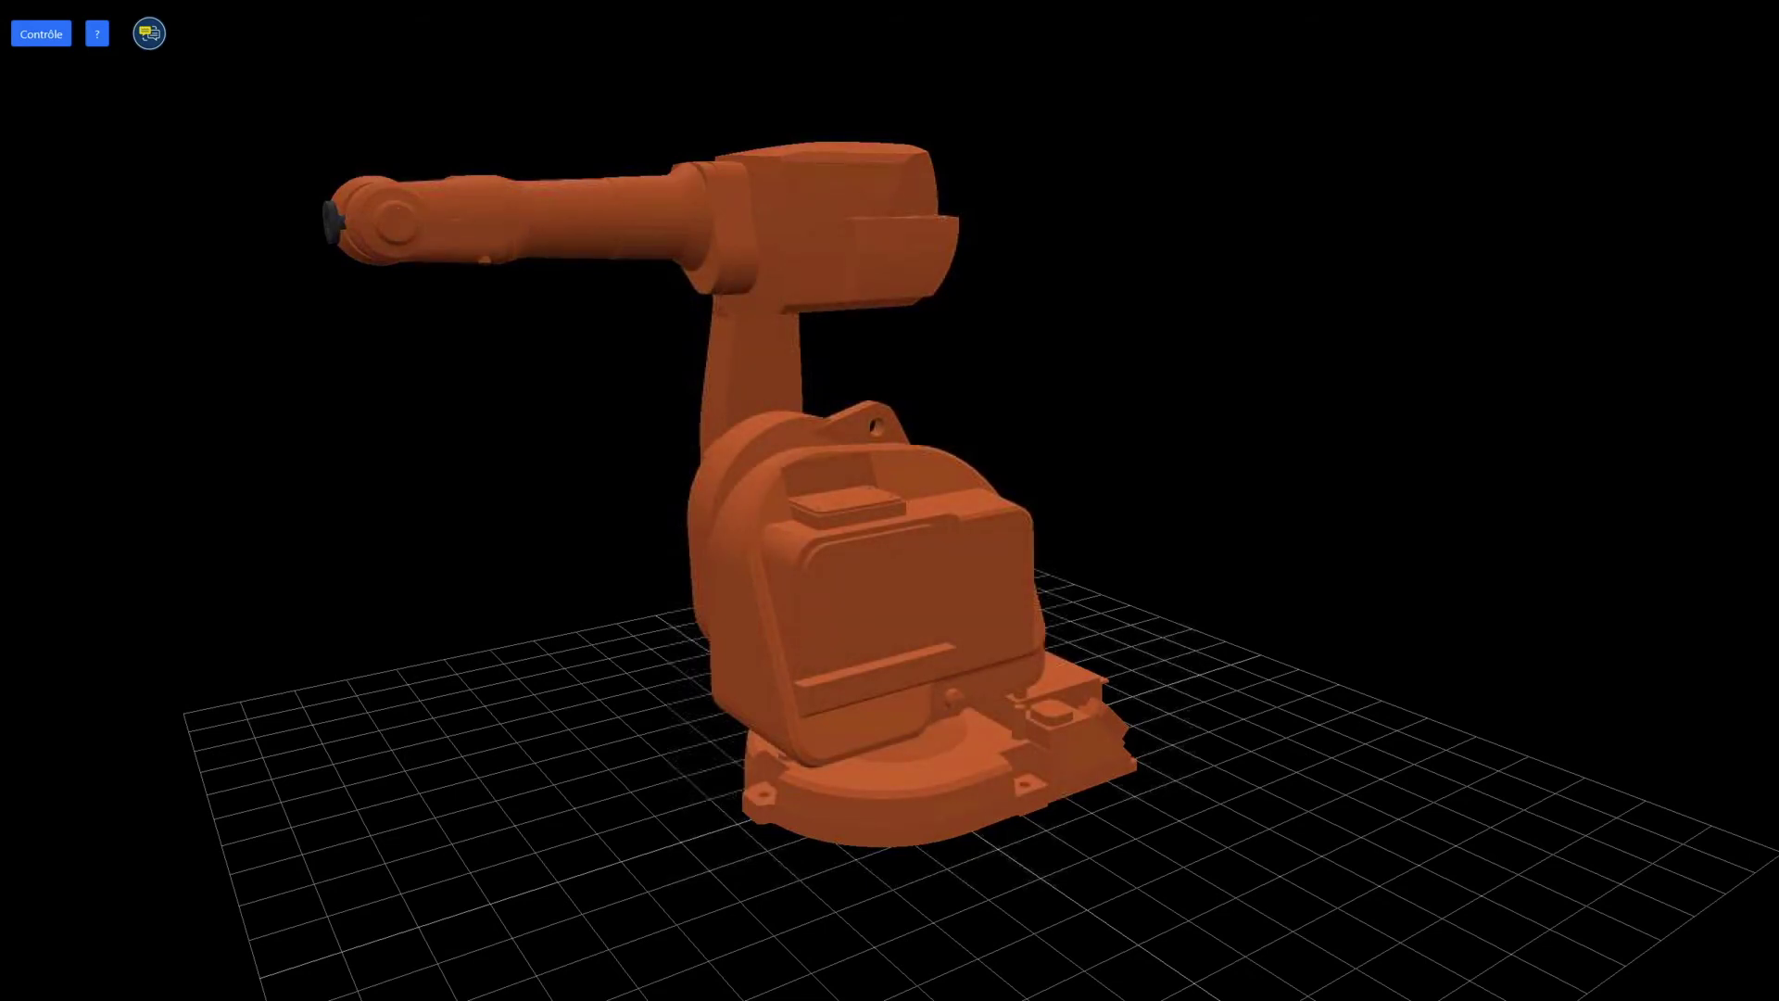
left_click(41, 34)
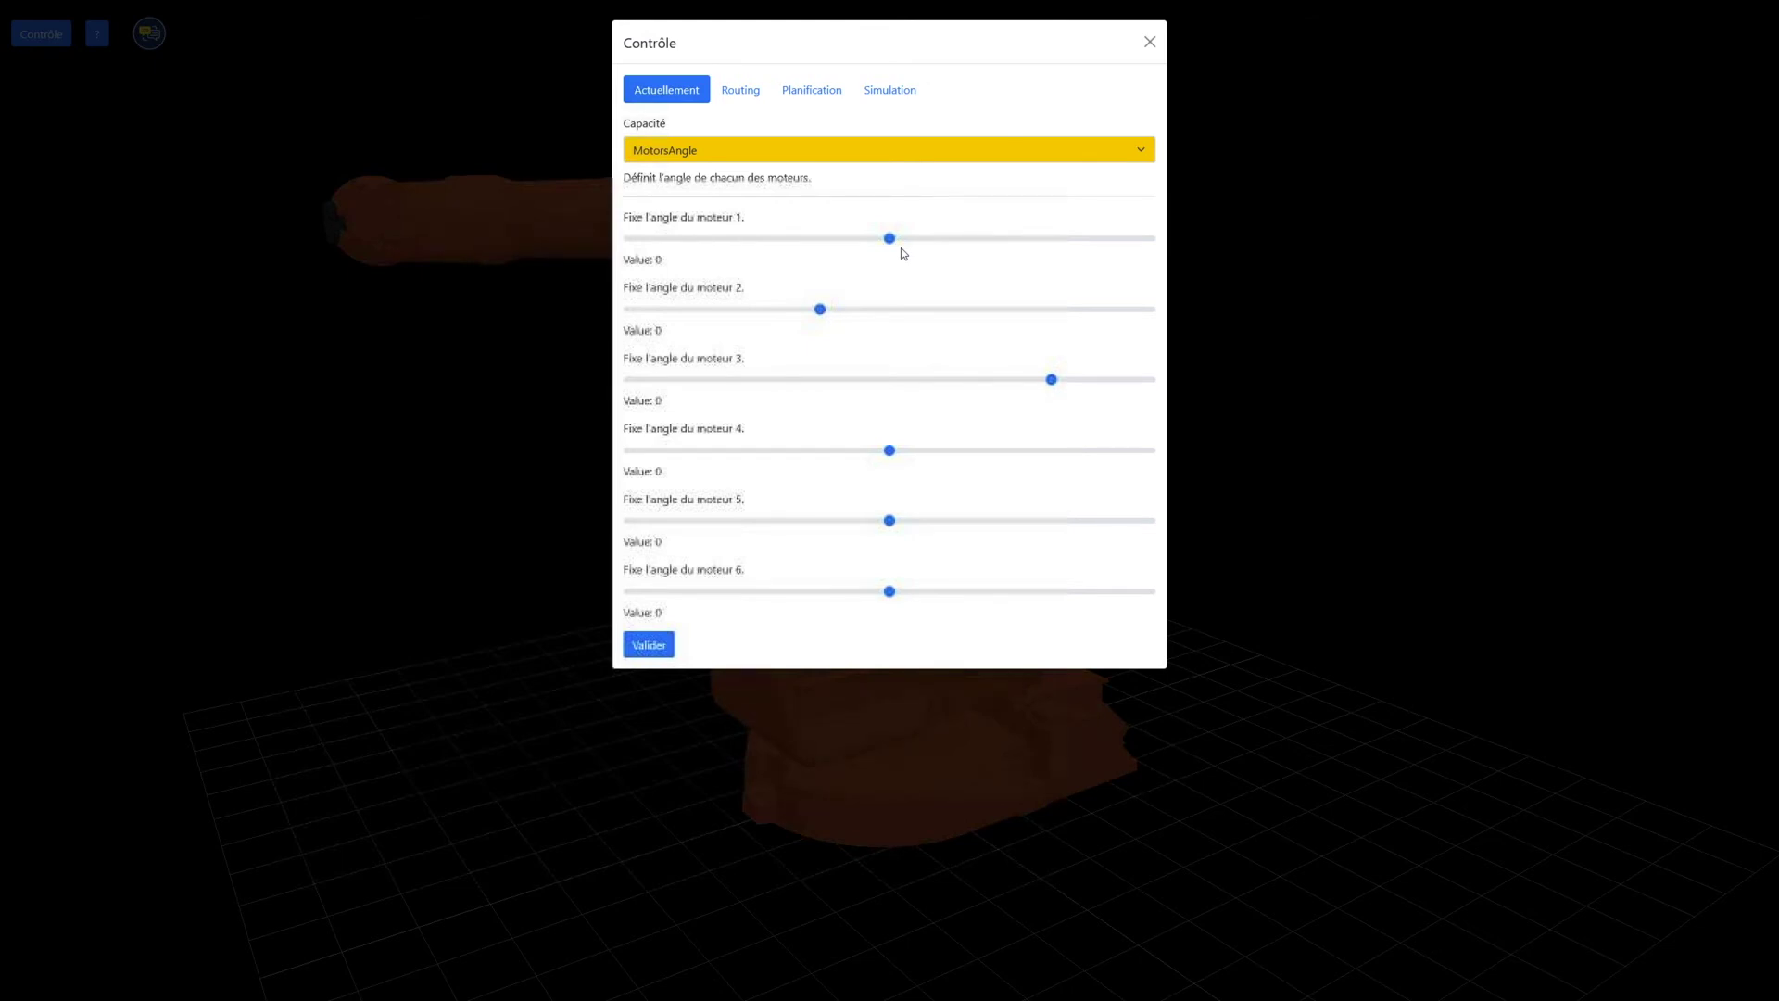
left_click_drag(889, 240, 751, 251)
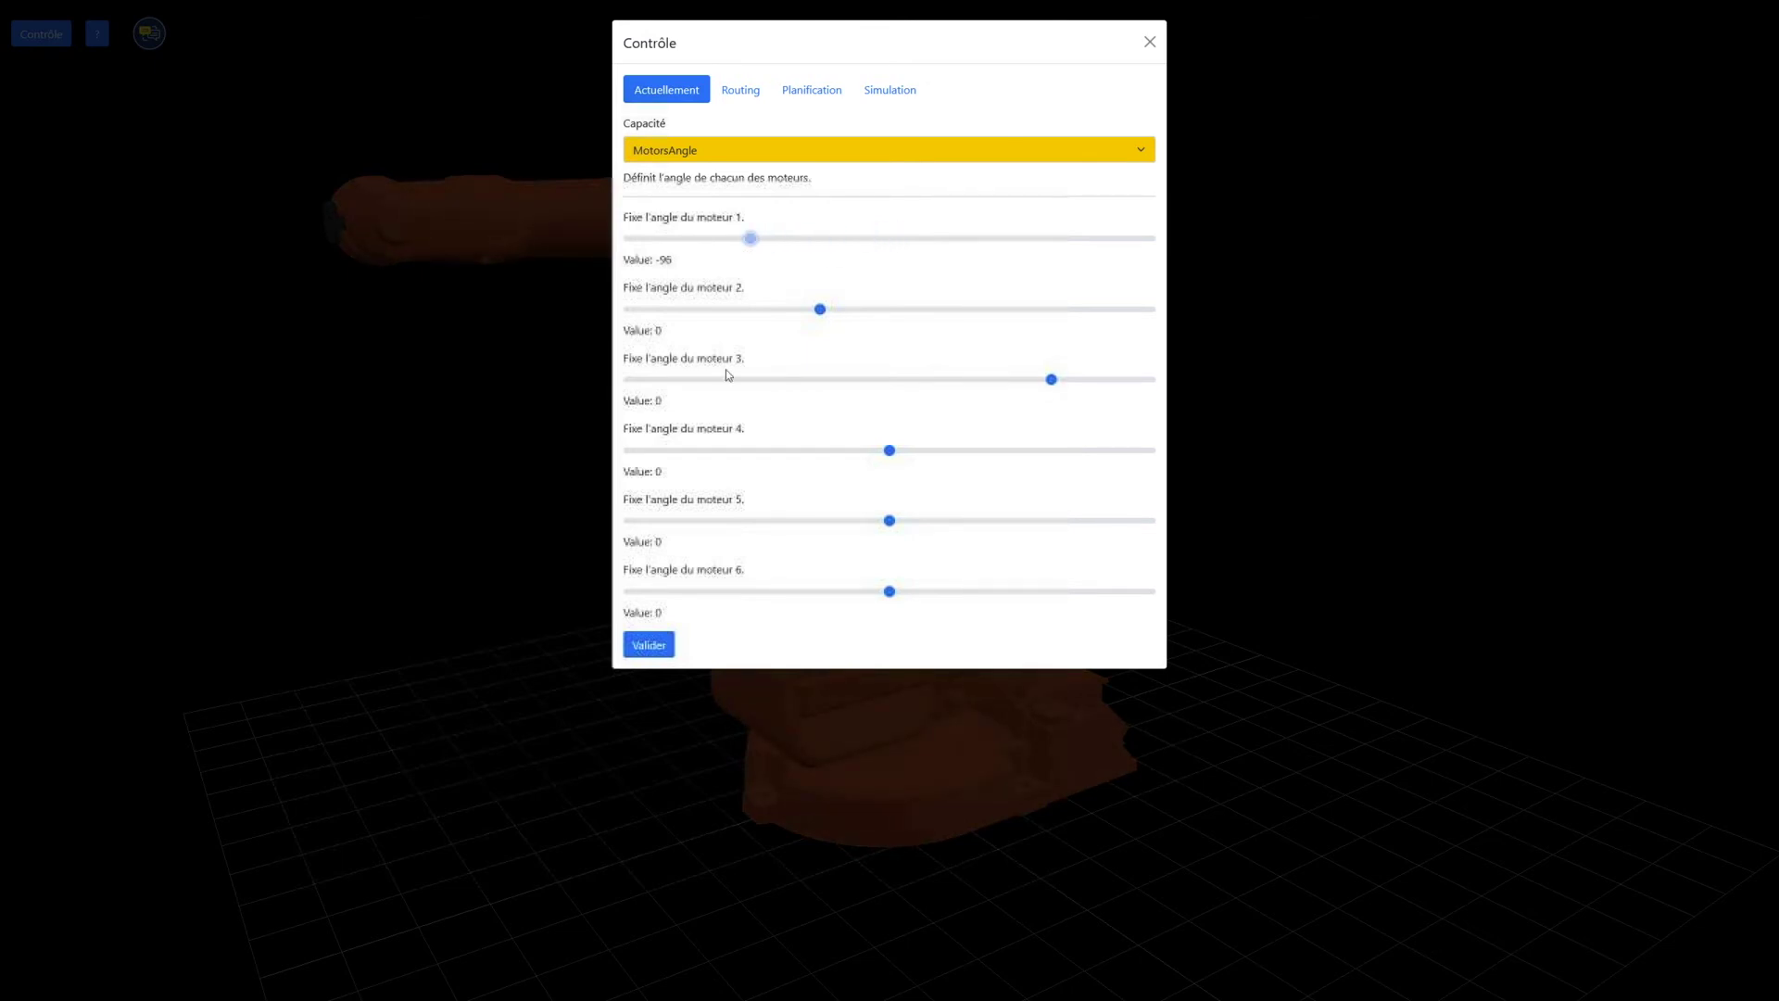
left_click(654, 645)
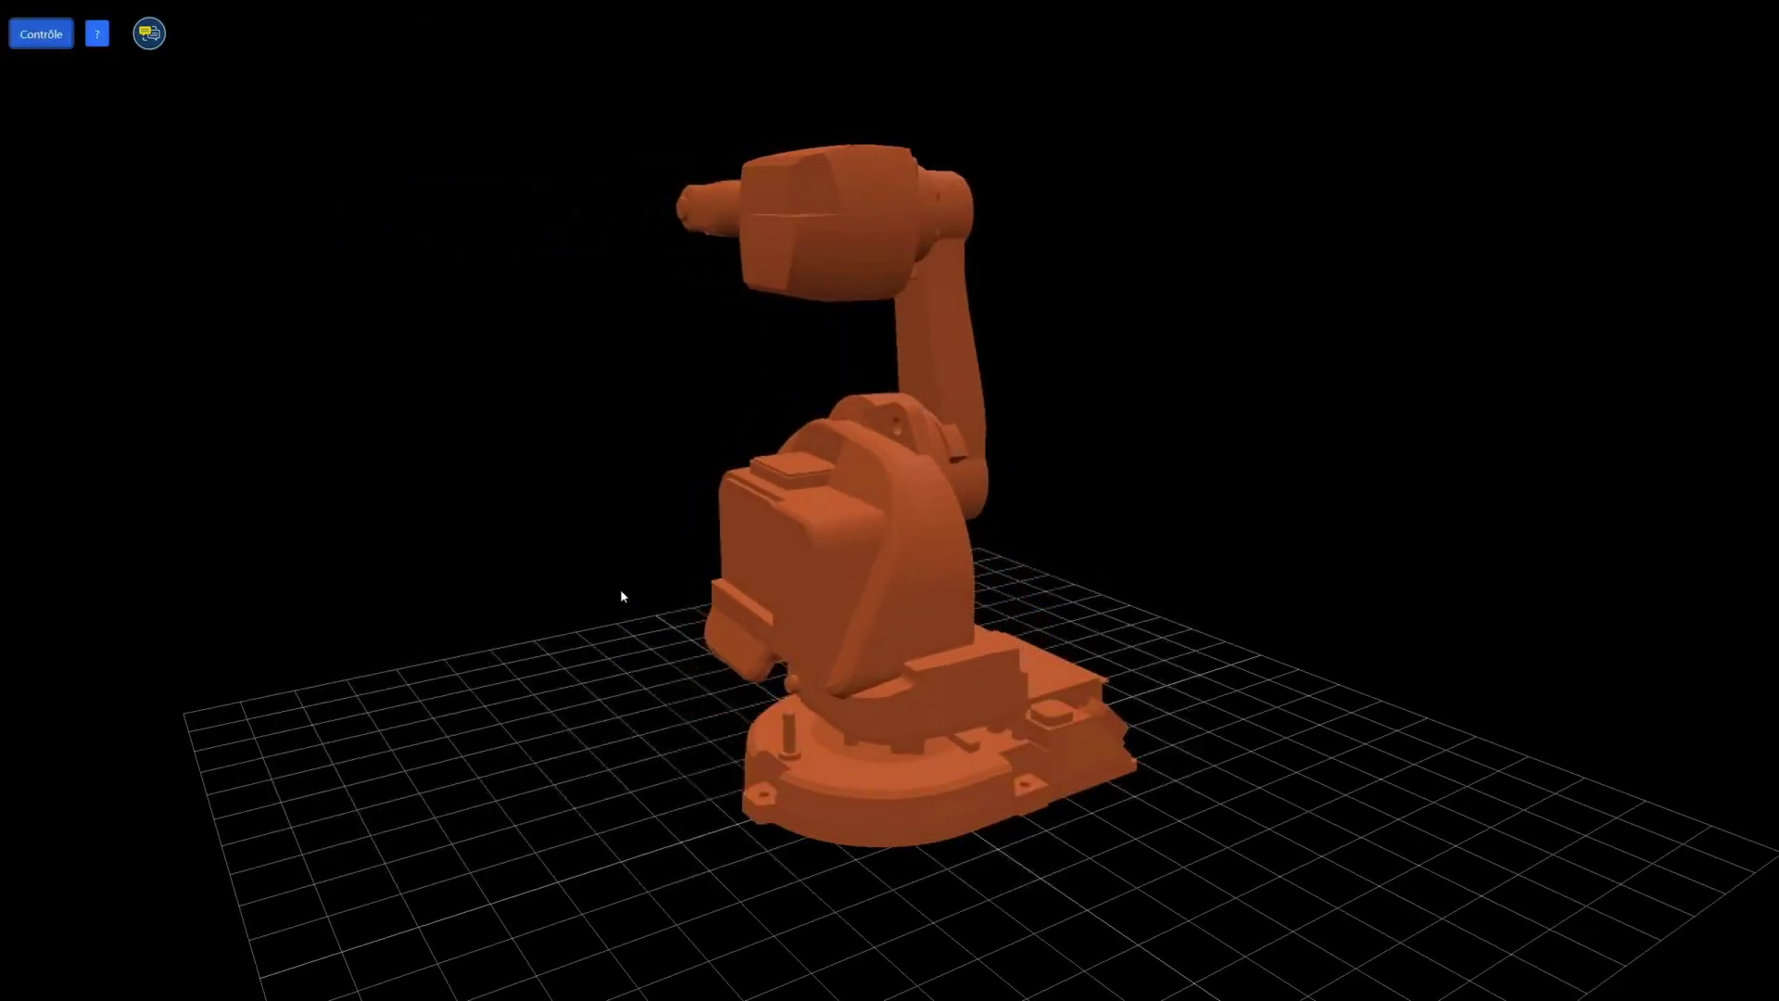
Step: Set motor 1's angle to 43 with the MotorsAngle capability and apply it to the robot arm
left_click(42, 35)
left_click_drag(742, 243, 984, 265)
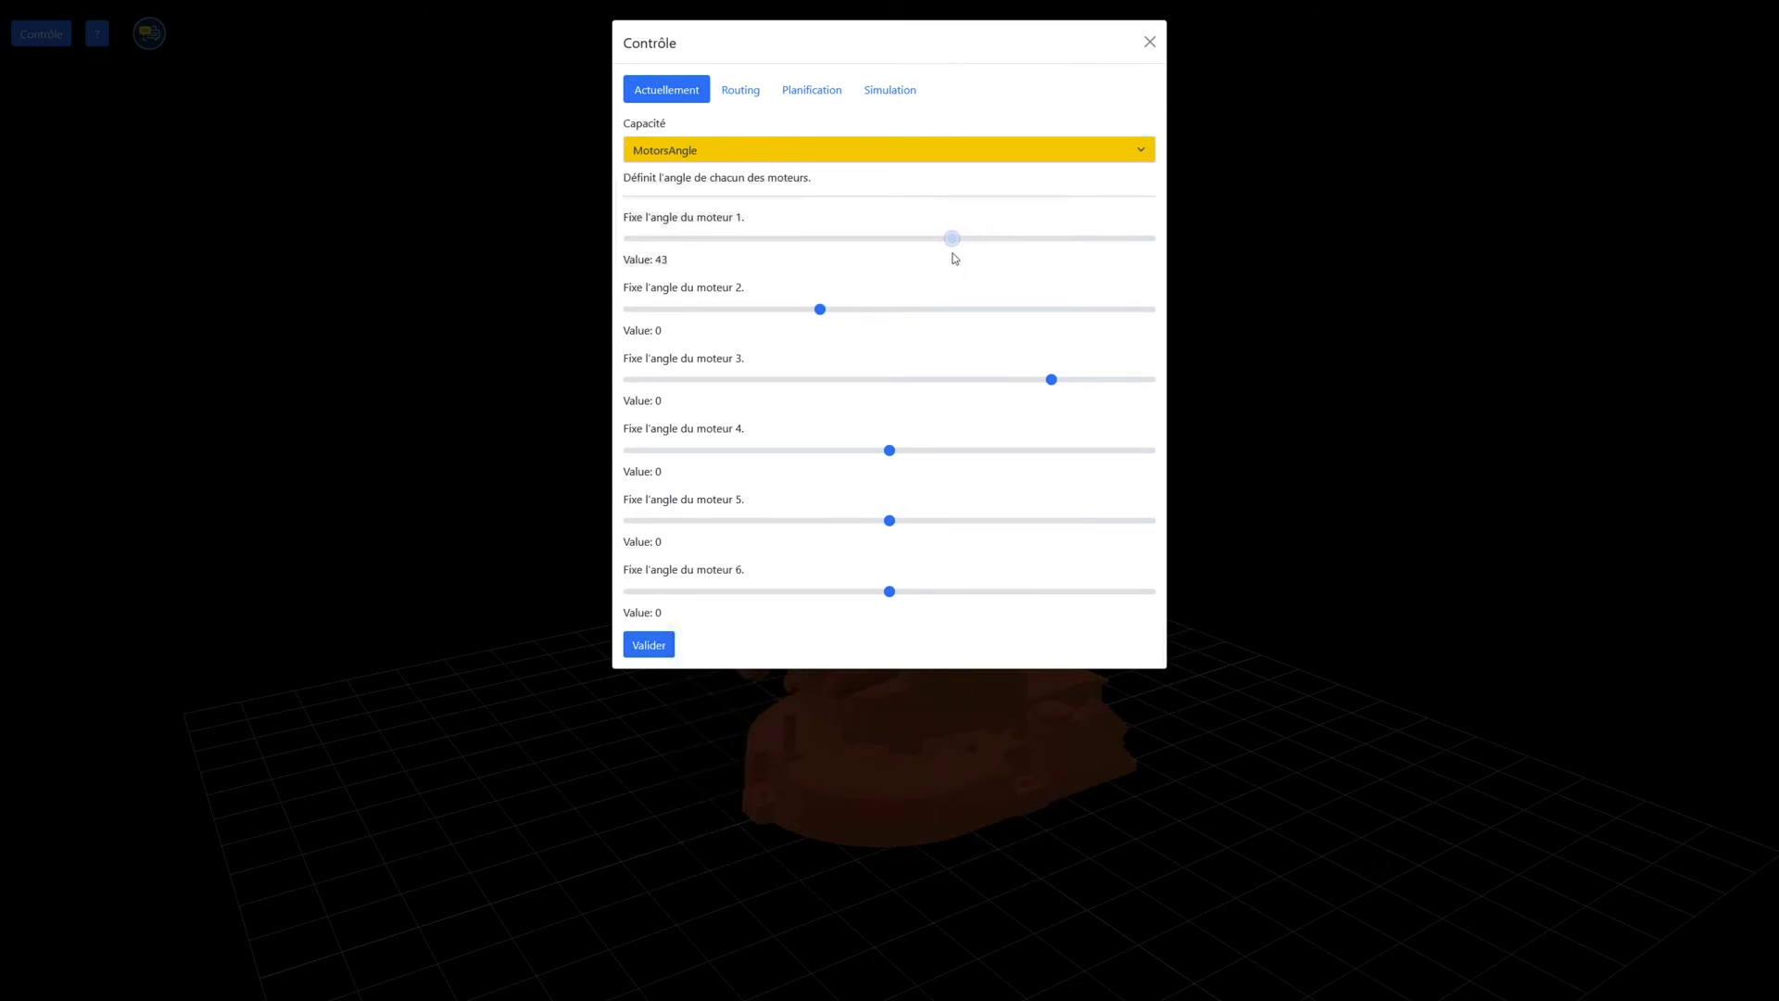
left_click(644, 646)
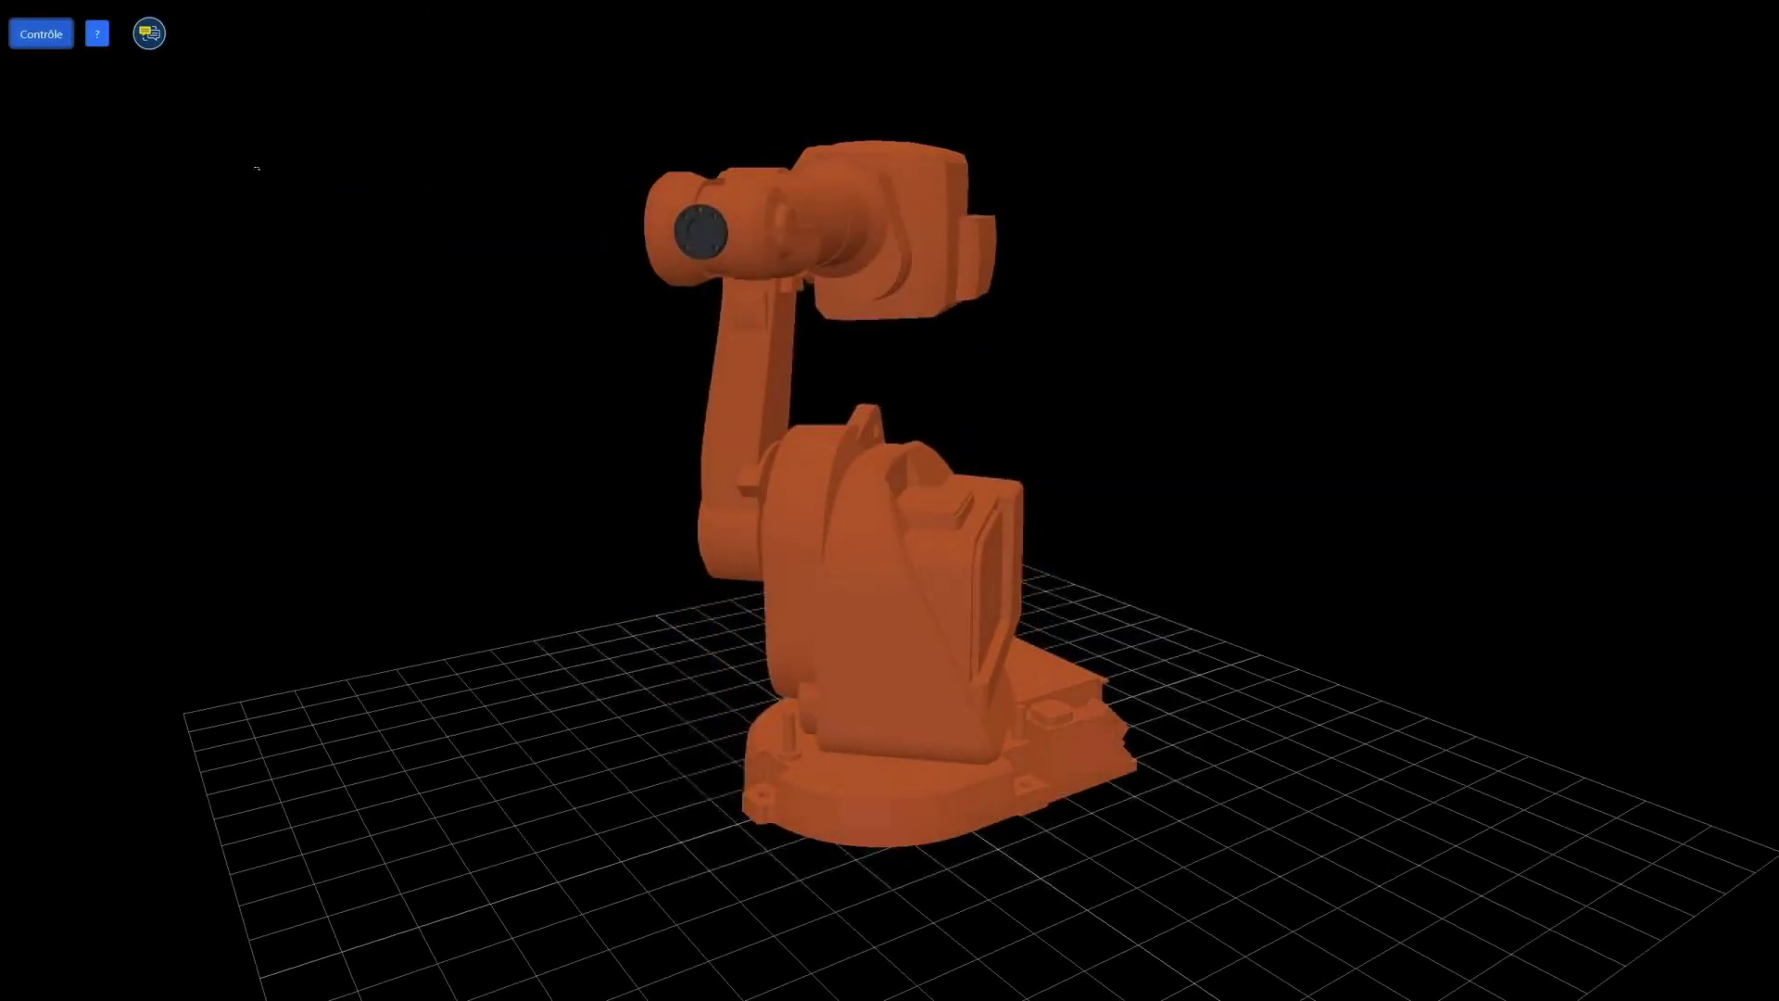
Step: Set motor 2's angle to 35 and apply it to the robot arm
left_click(56, 33)
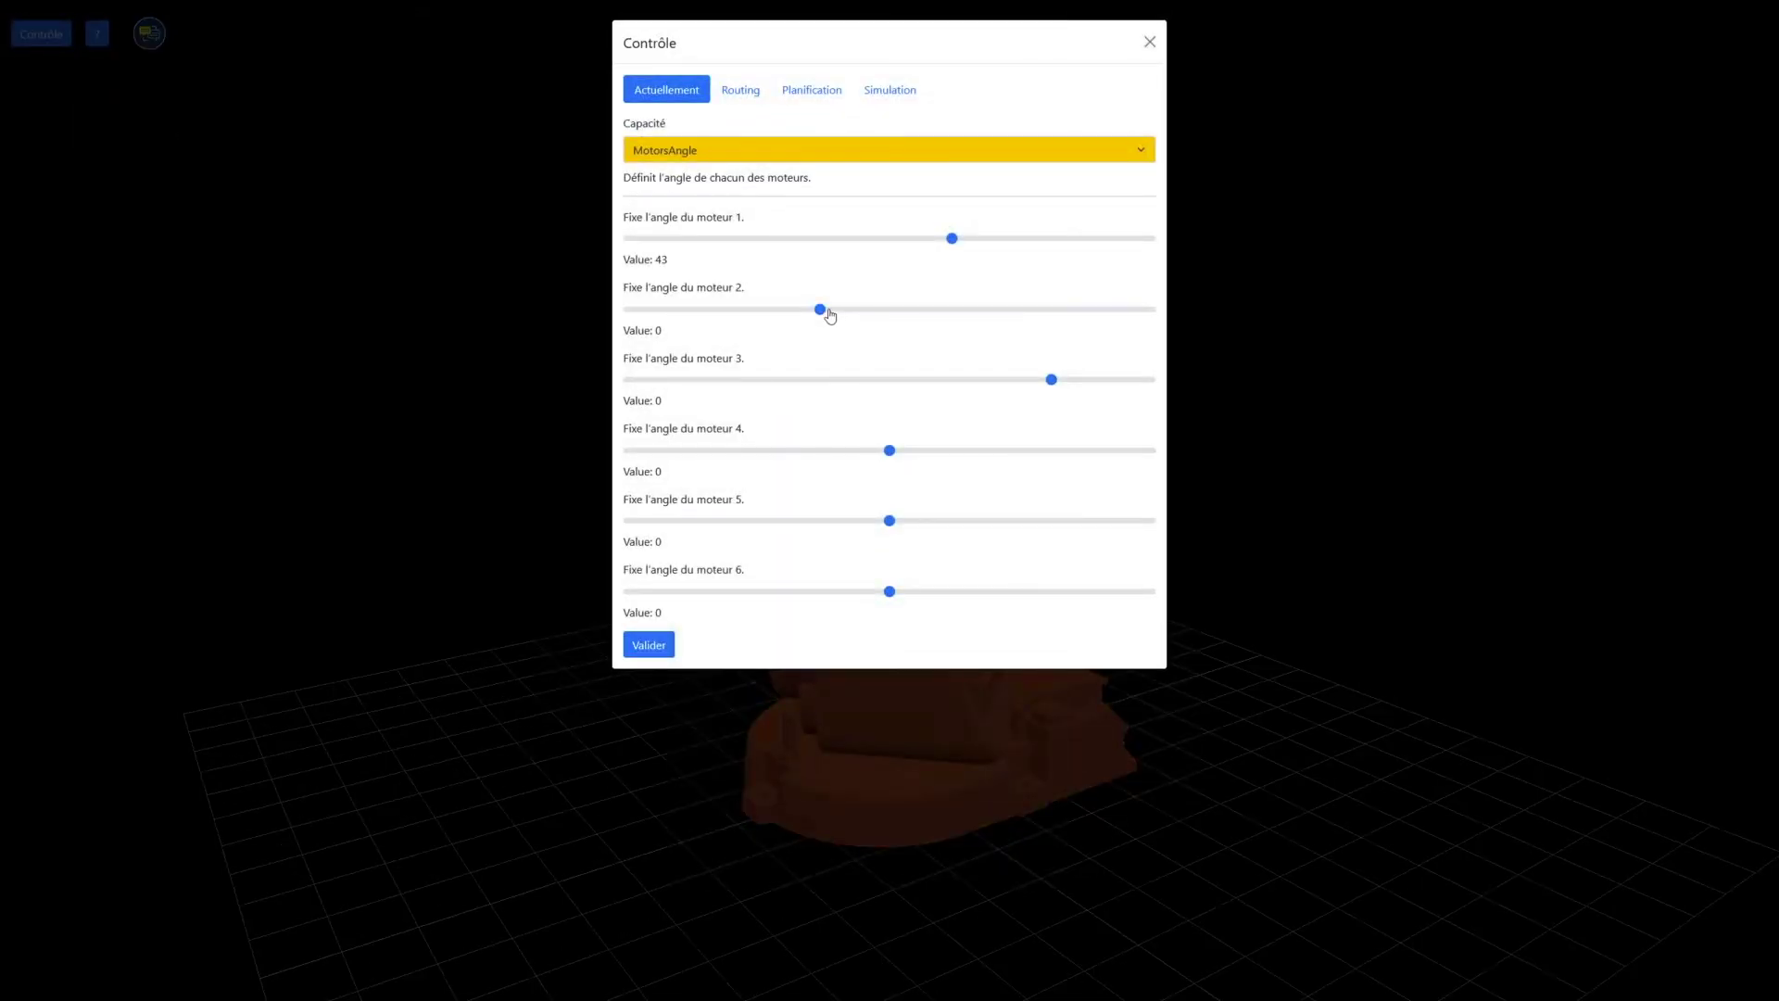
left_click_drag(834, 310, 930, 330)
left_click(672, 646)
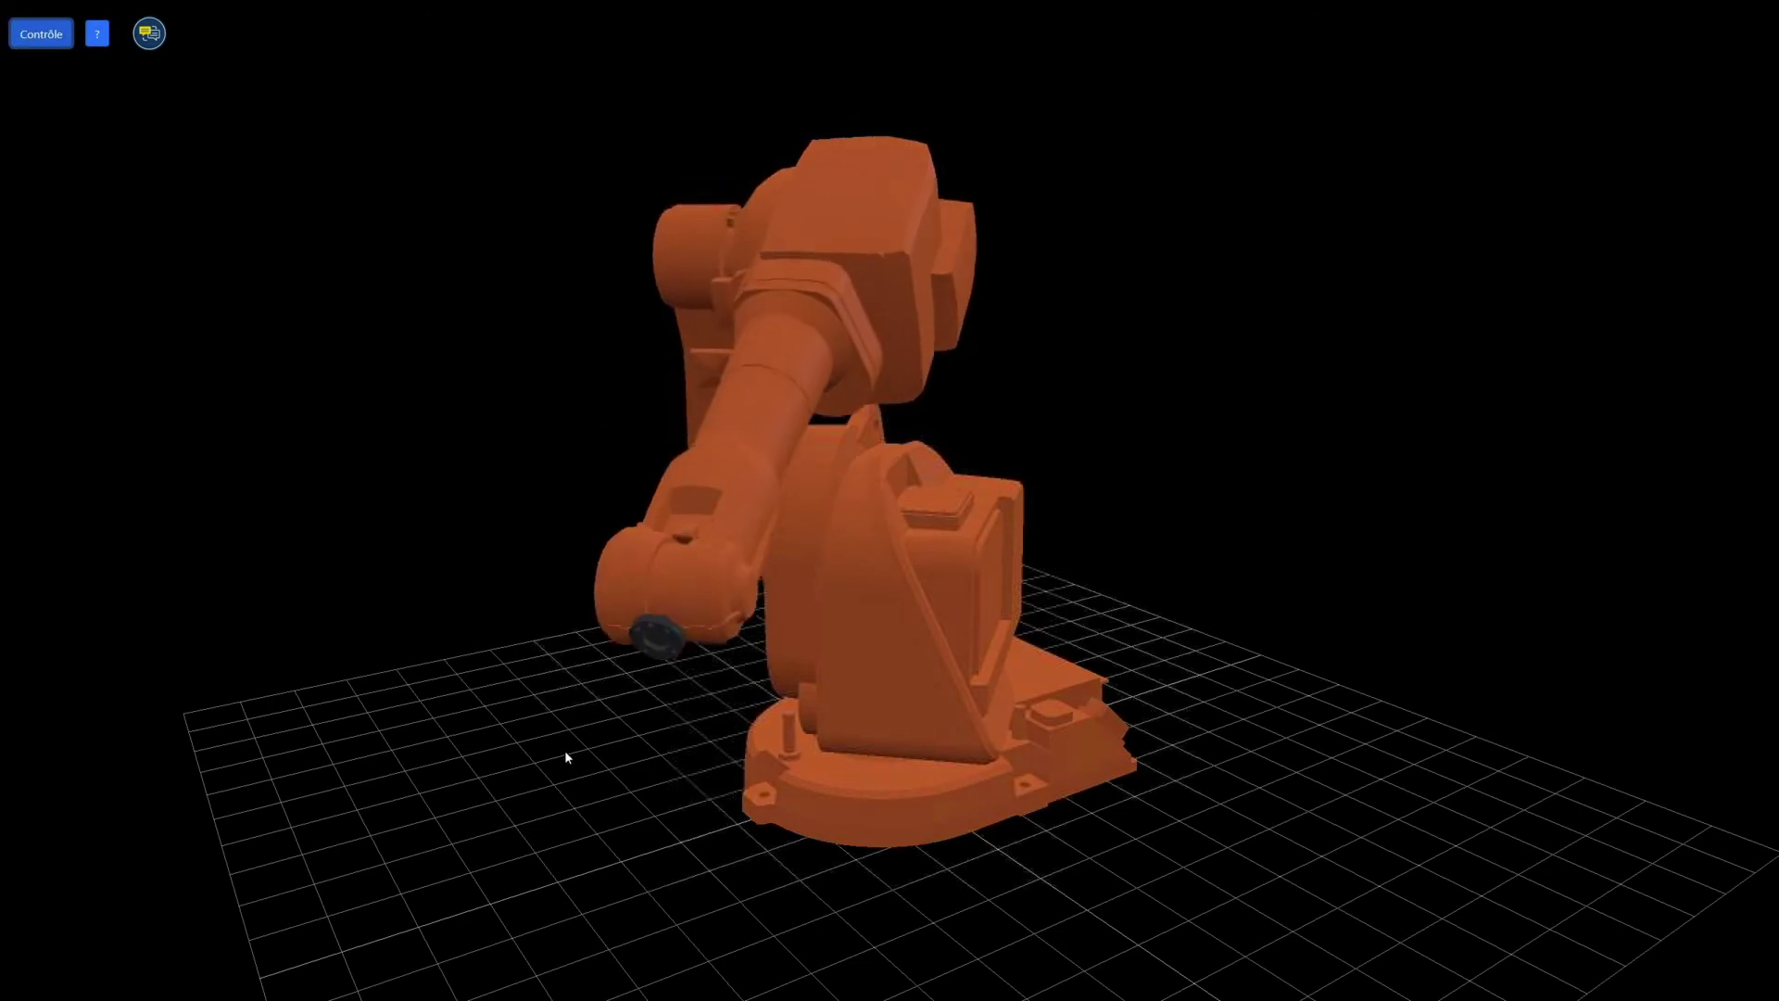
Step: Set motor 3's angle to -71 and apply it to the robot arm
left_click(56, 45)
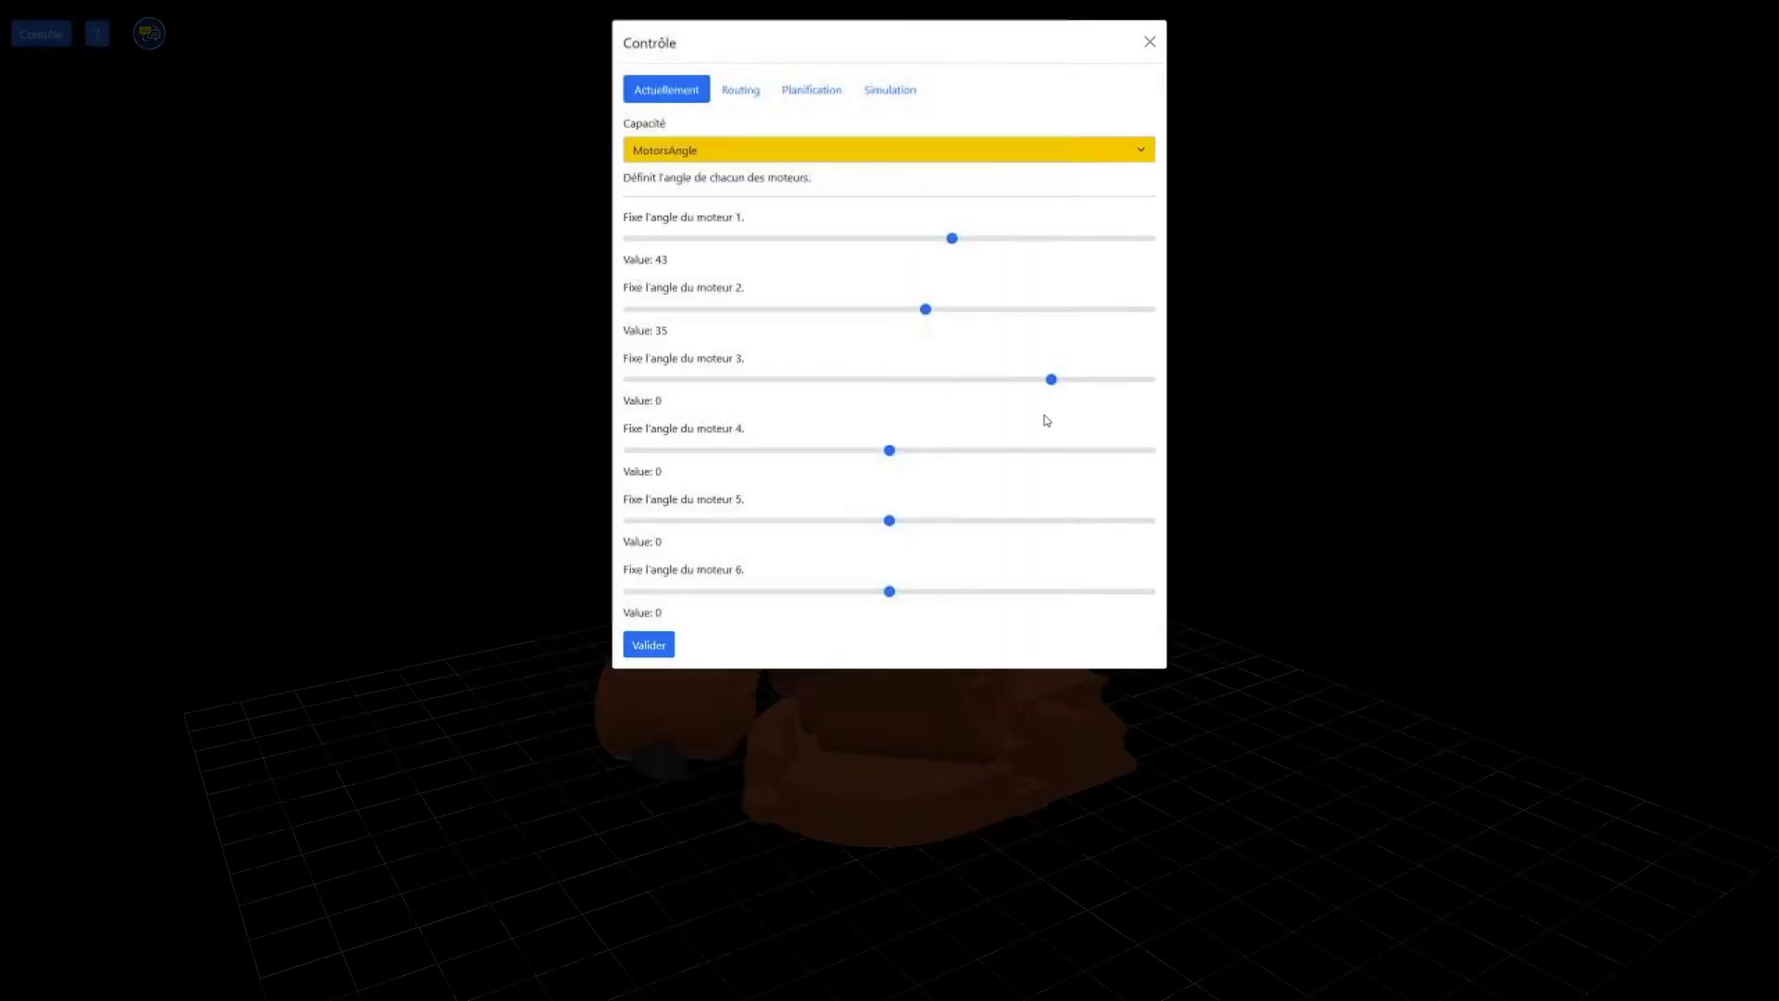
left_click_drag(1053, 384, 926, 397)
left_click(648, 645)
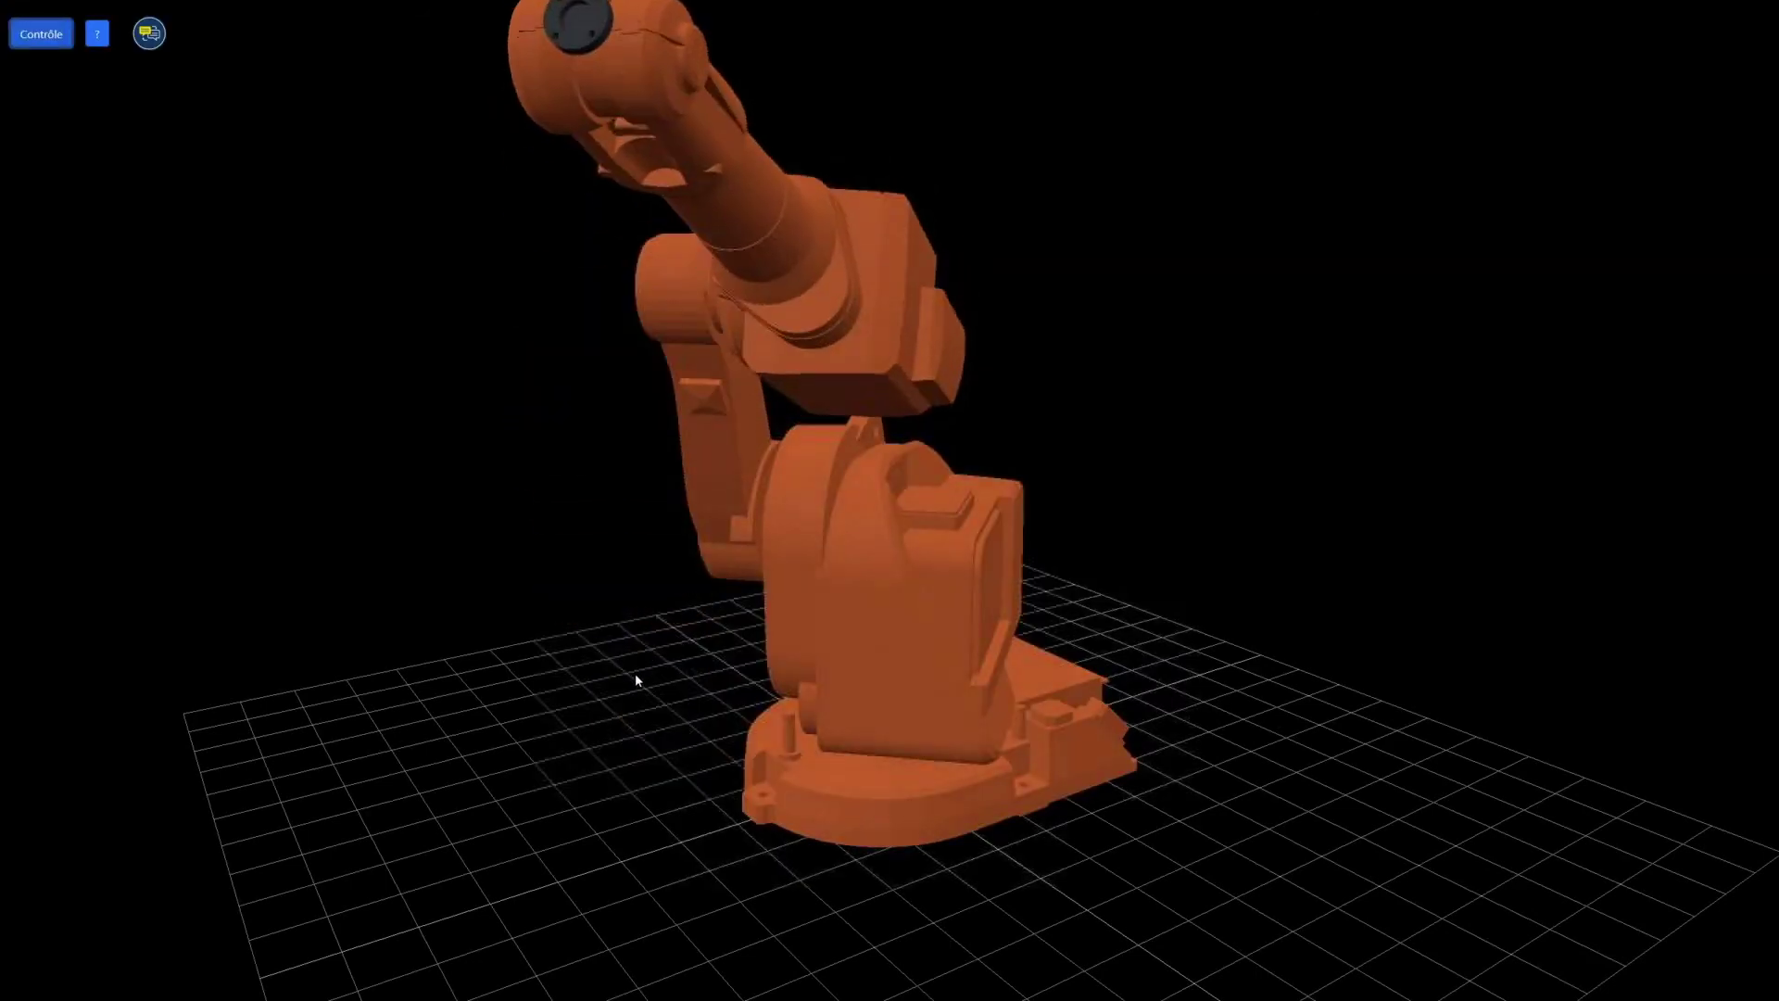
Step: Set motor 1's angle to -85 and apply it to the robot arm
left_click(37, 46)
left_click_drag(949, 238, 766, 238)
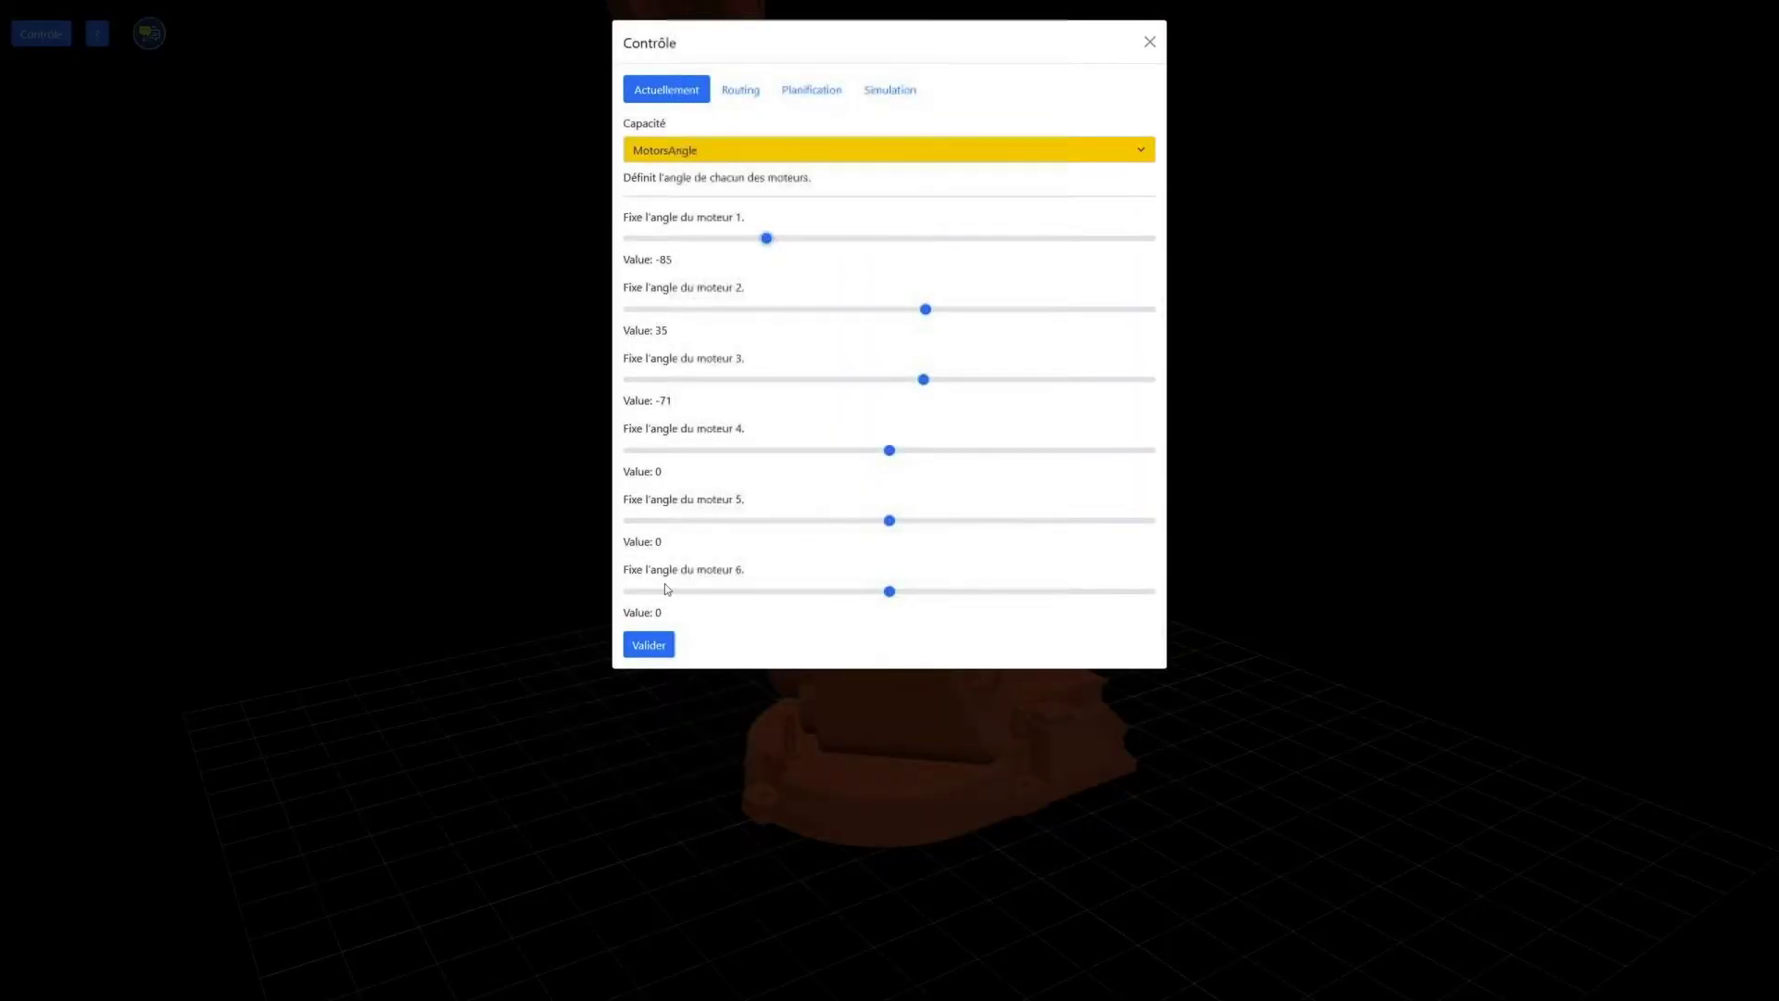
left_click(665, 656)
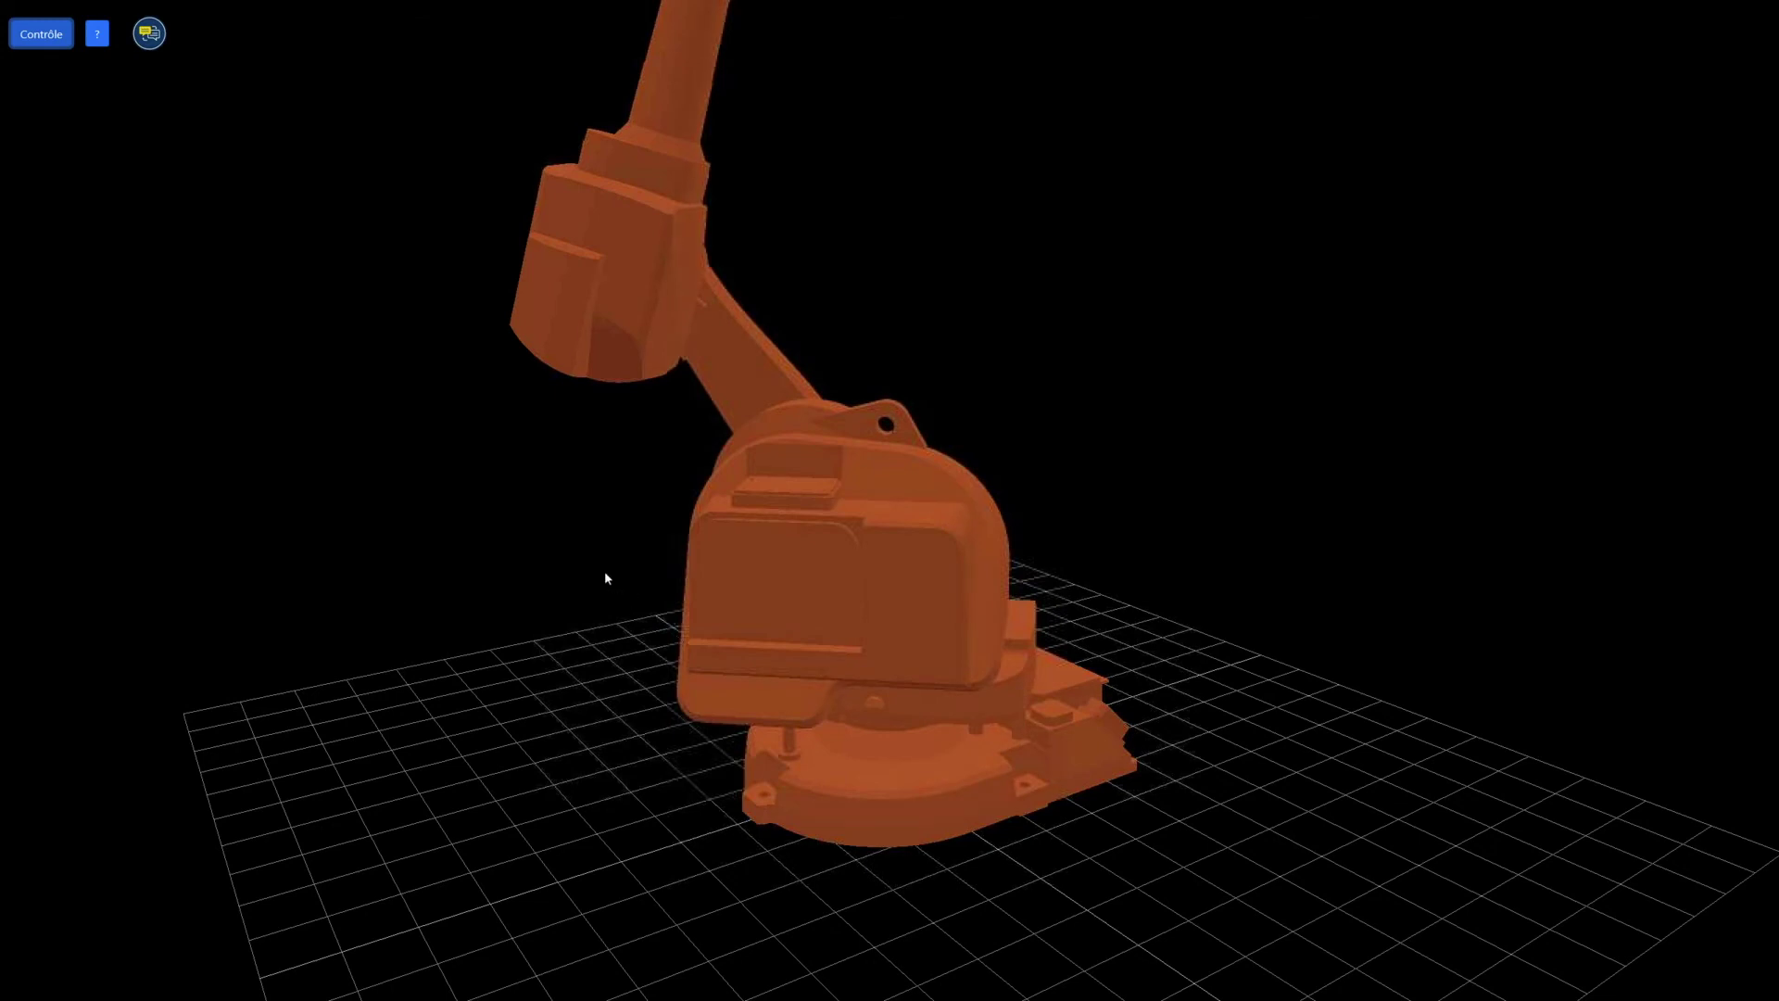
Step: Set the angles of motors 1, 2 and 3 to -1, 1 and -3 and apply them to the robot arm
left_click(44, 37)
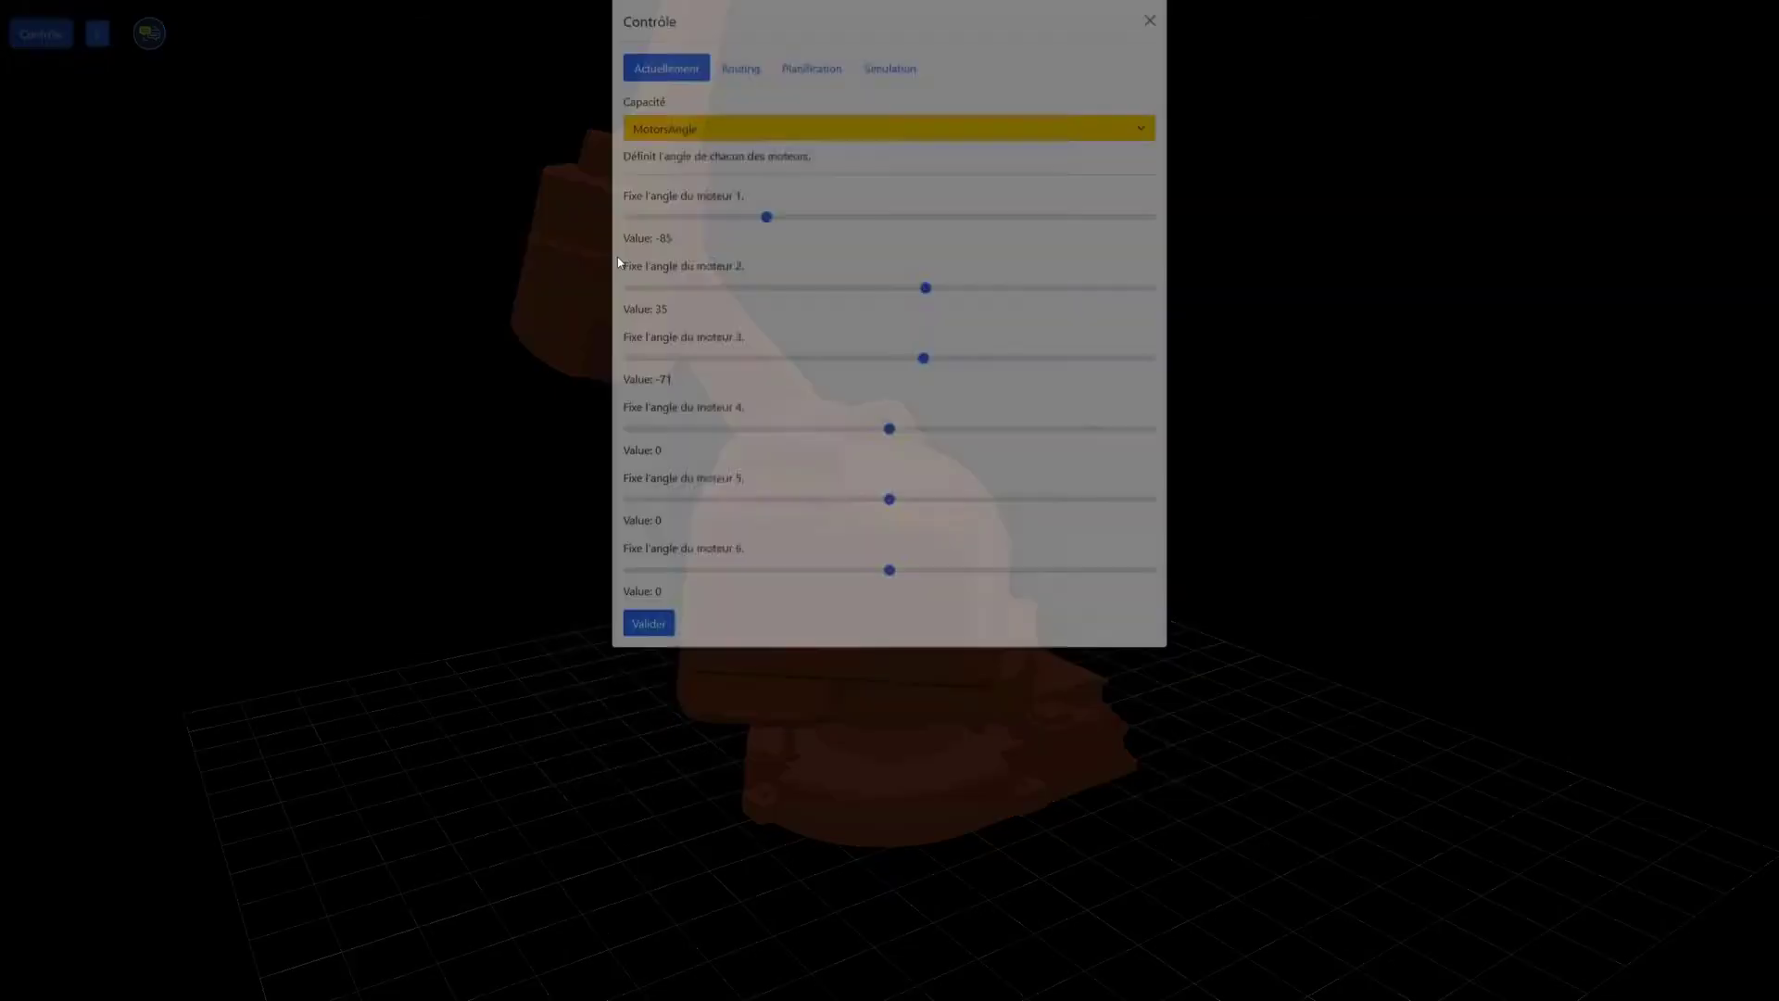
left_click_drag(769, 239, 888, 241)
left_click_drag(926, 309, 822, 312)
left_click_drag(848, 380, 1048, 409)
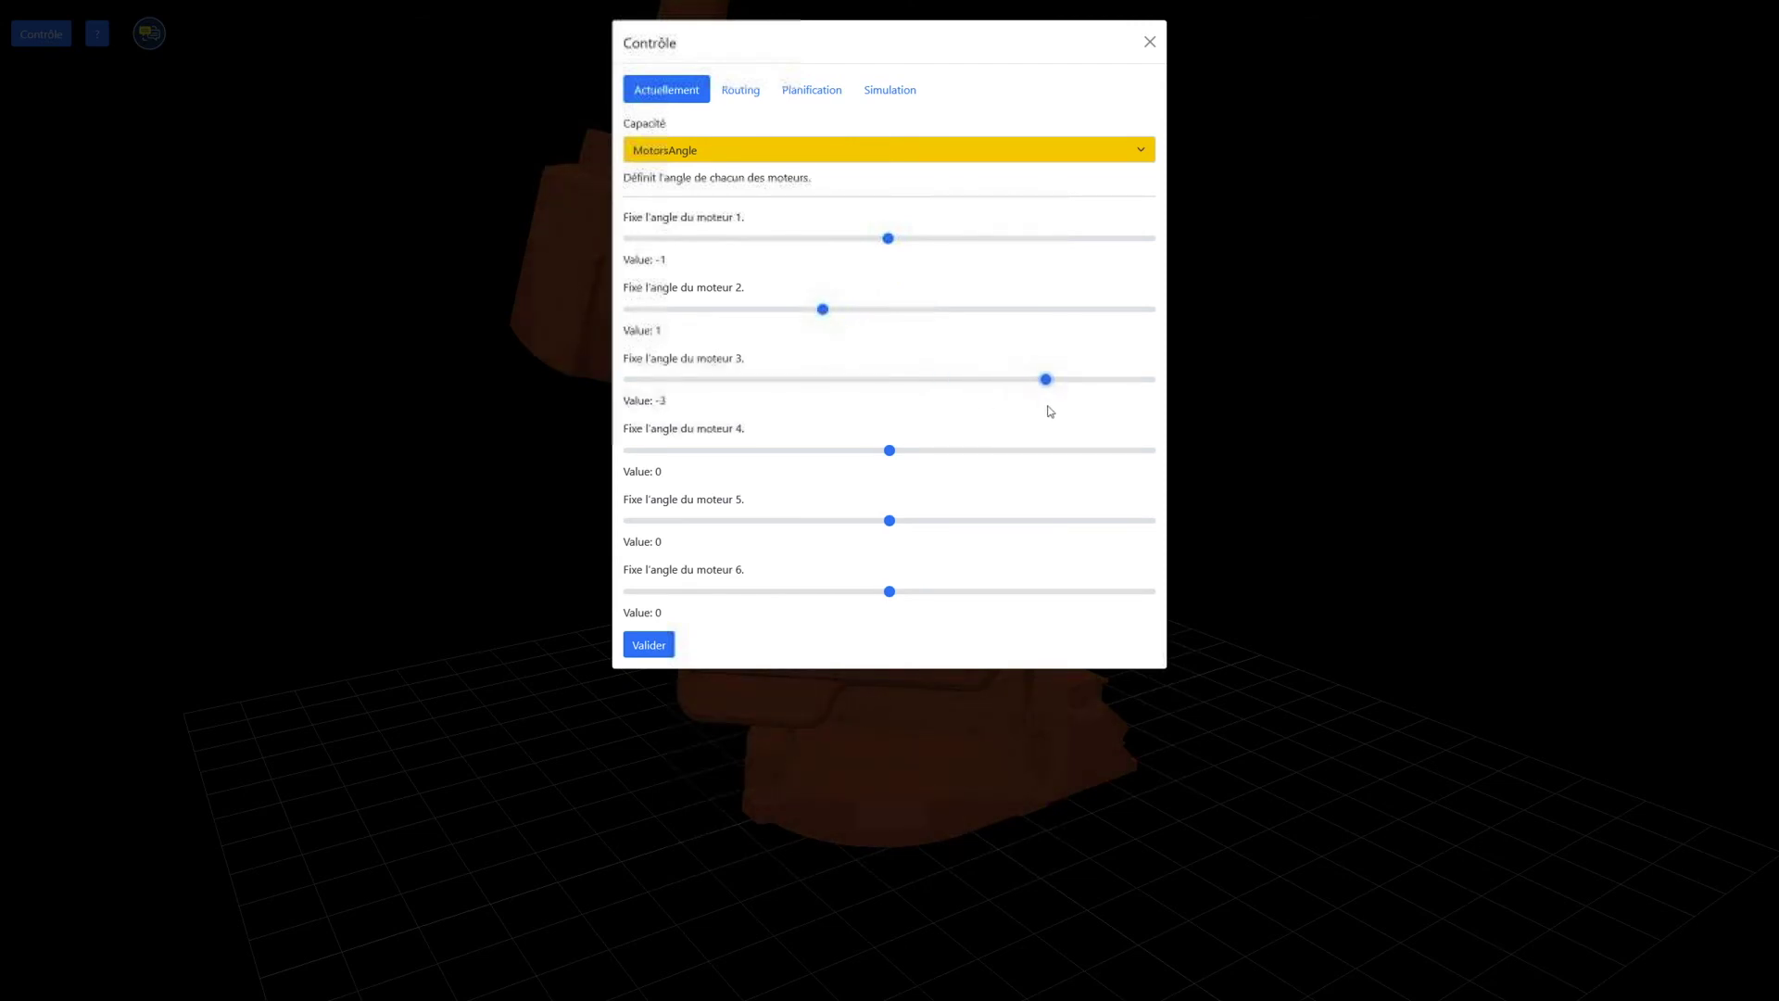
left_click(662, 642)
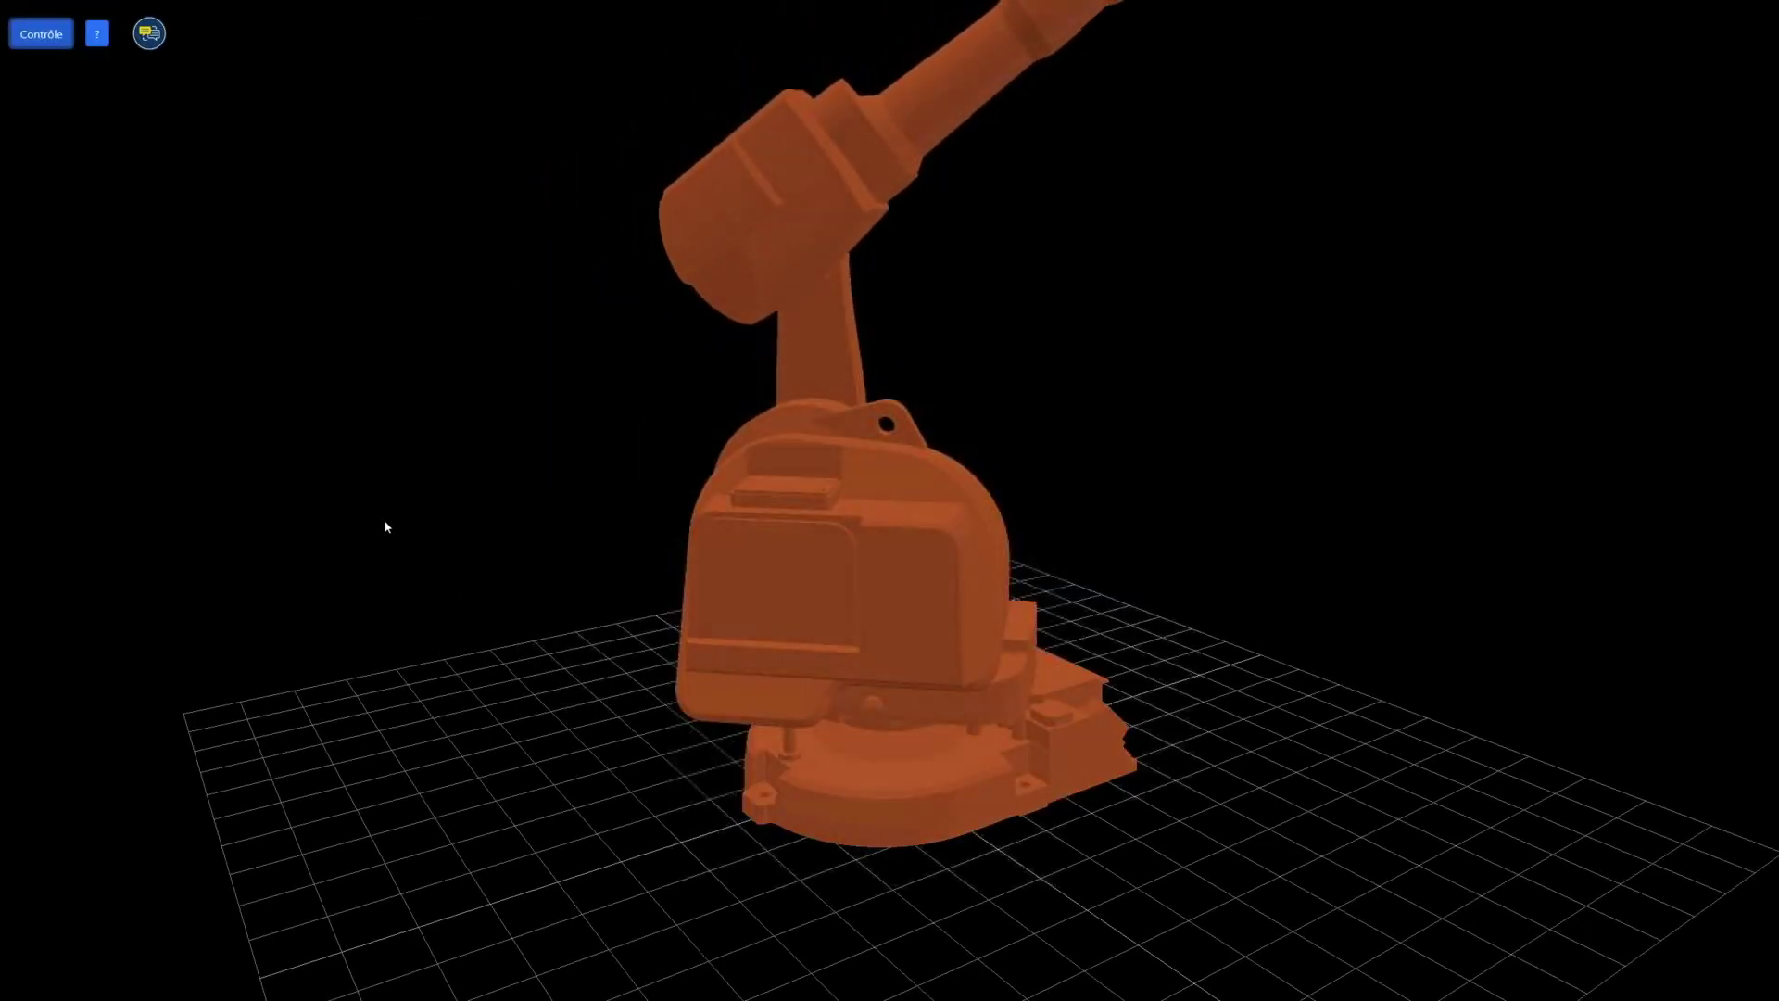
Step: Dock the robot browser window on the right half of the screen and move the Ferris Wheel window out of the way
key("F11")
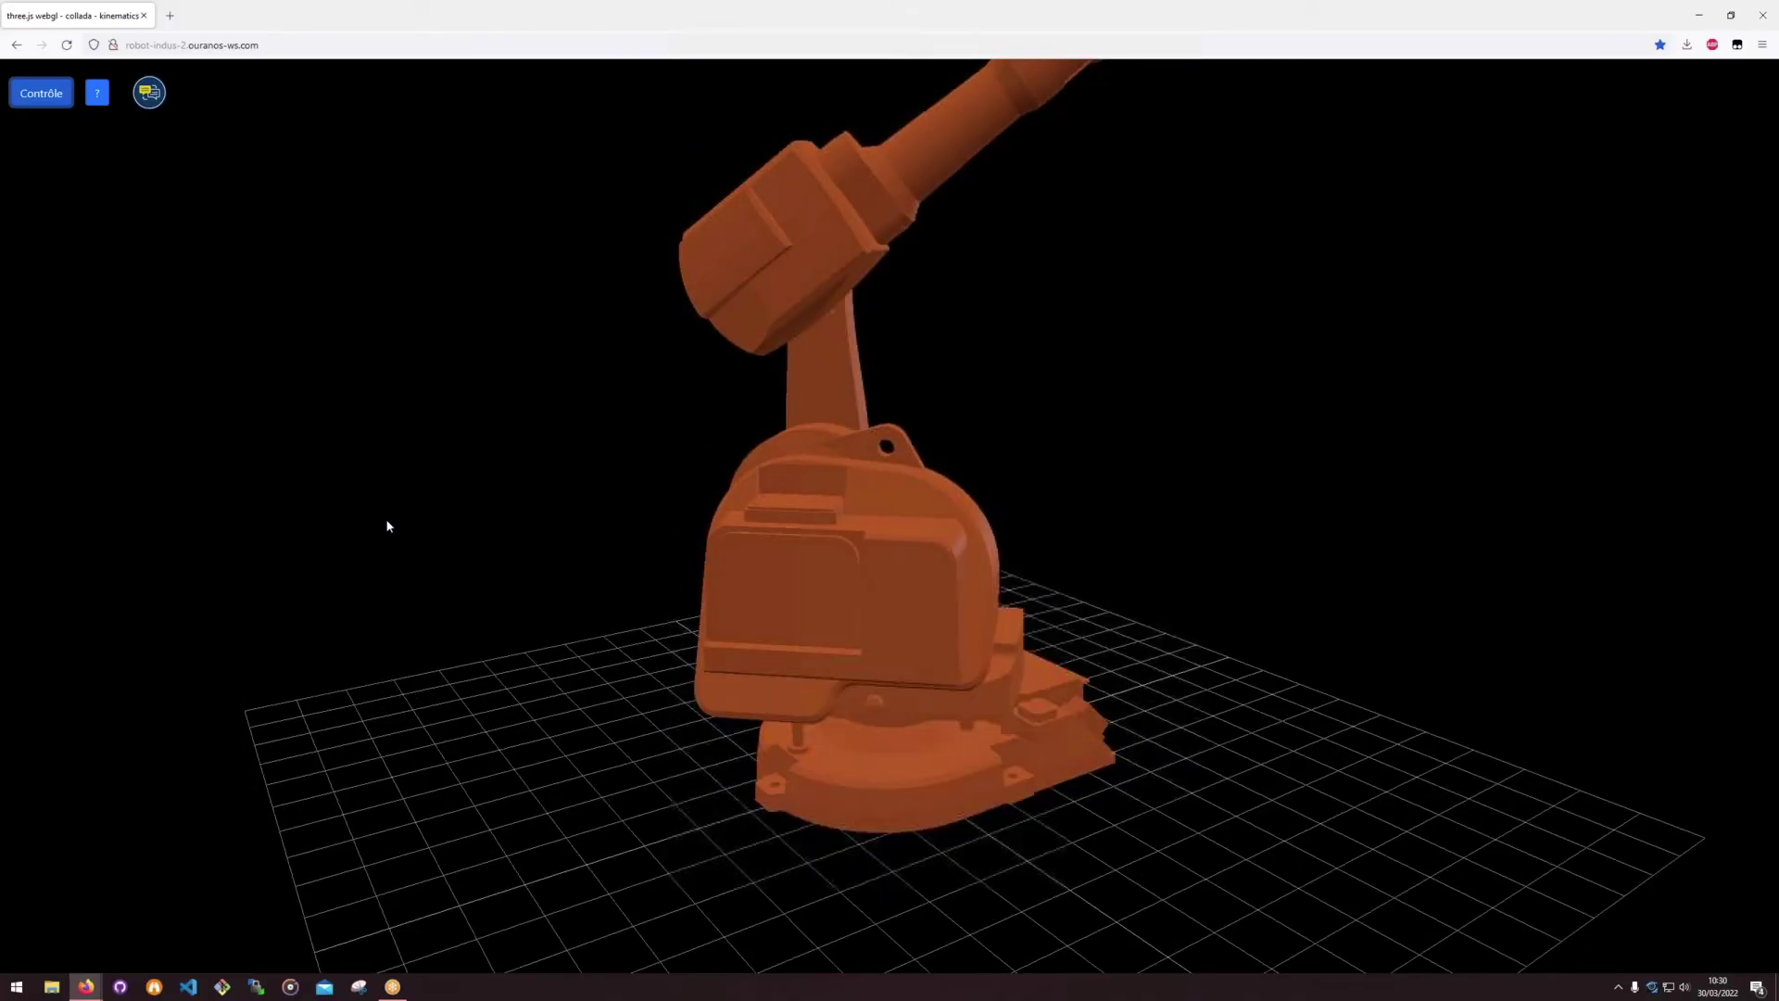
key("super+Right")
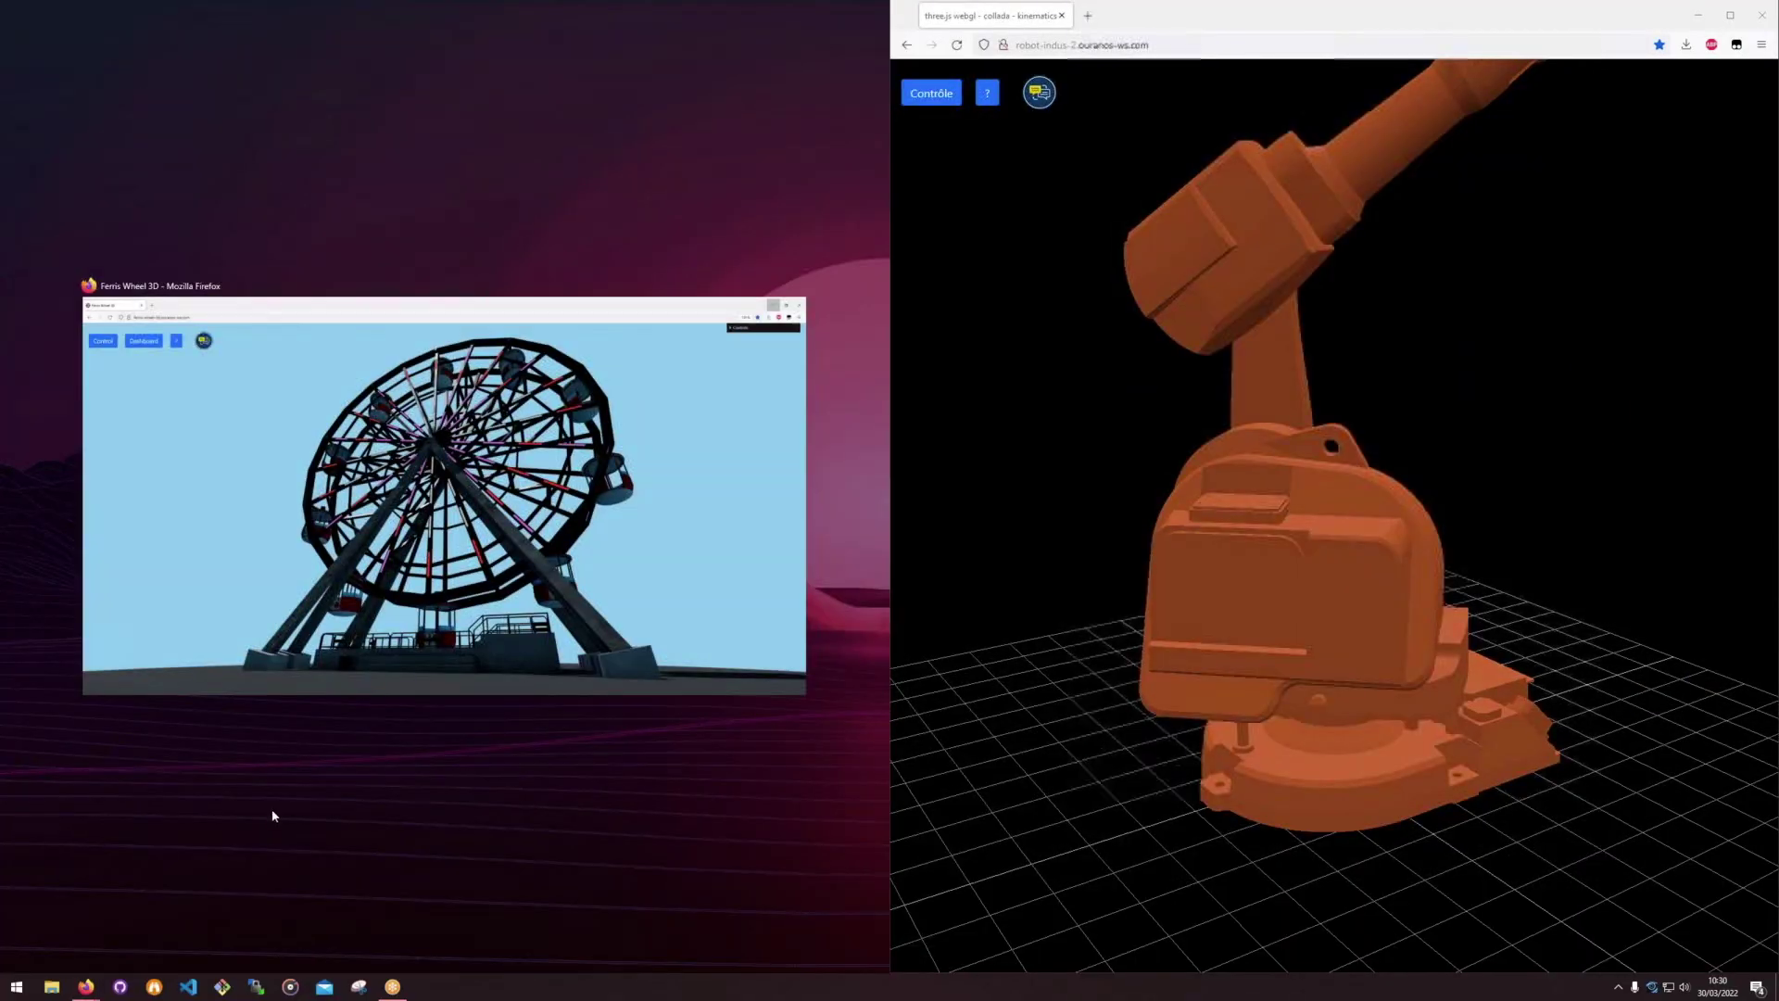
left_click(86, 987)
left_click(115, 913)
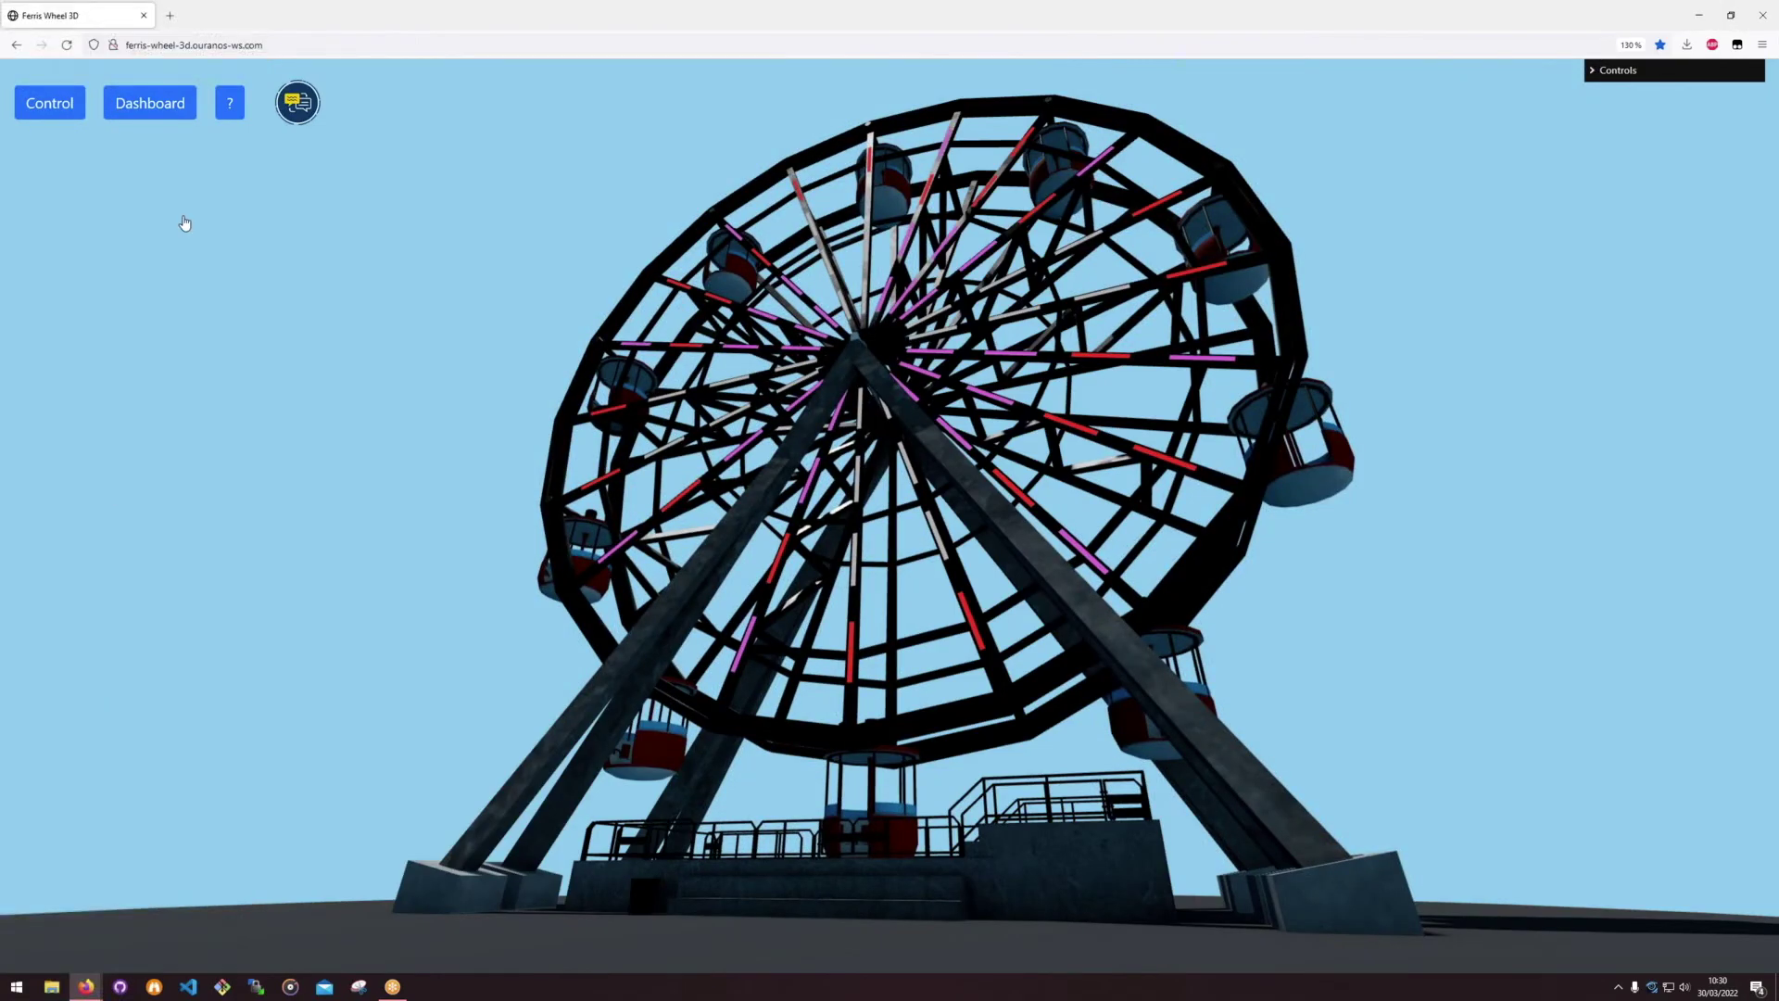
left_click_drag(428, 10, 634, 184)
Step: Open Node-RED at node-red.ouranos-ws.com:1880 in a separate browser window beside the robot view
left_click(1088, 15)
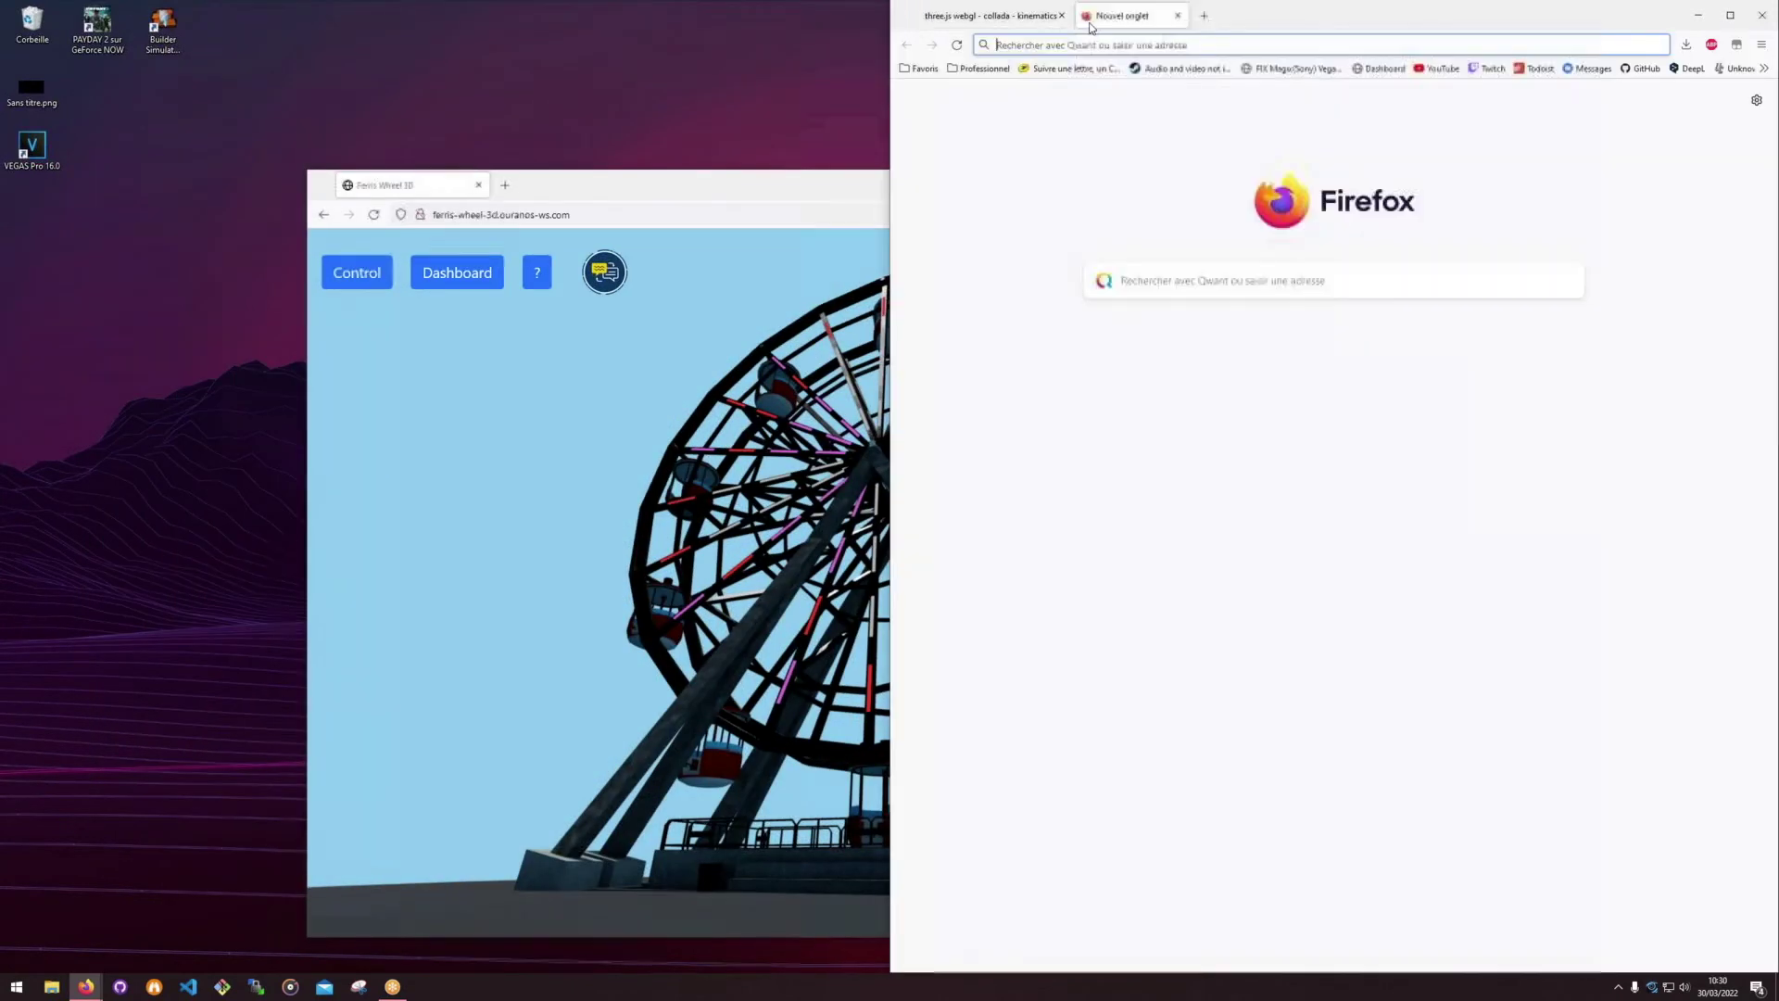
left_click_drag(4, 292, 3, 292)
left_click(396, 43)
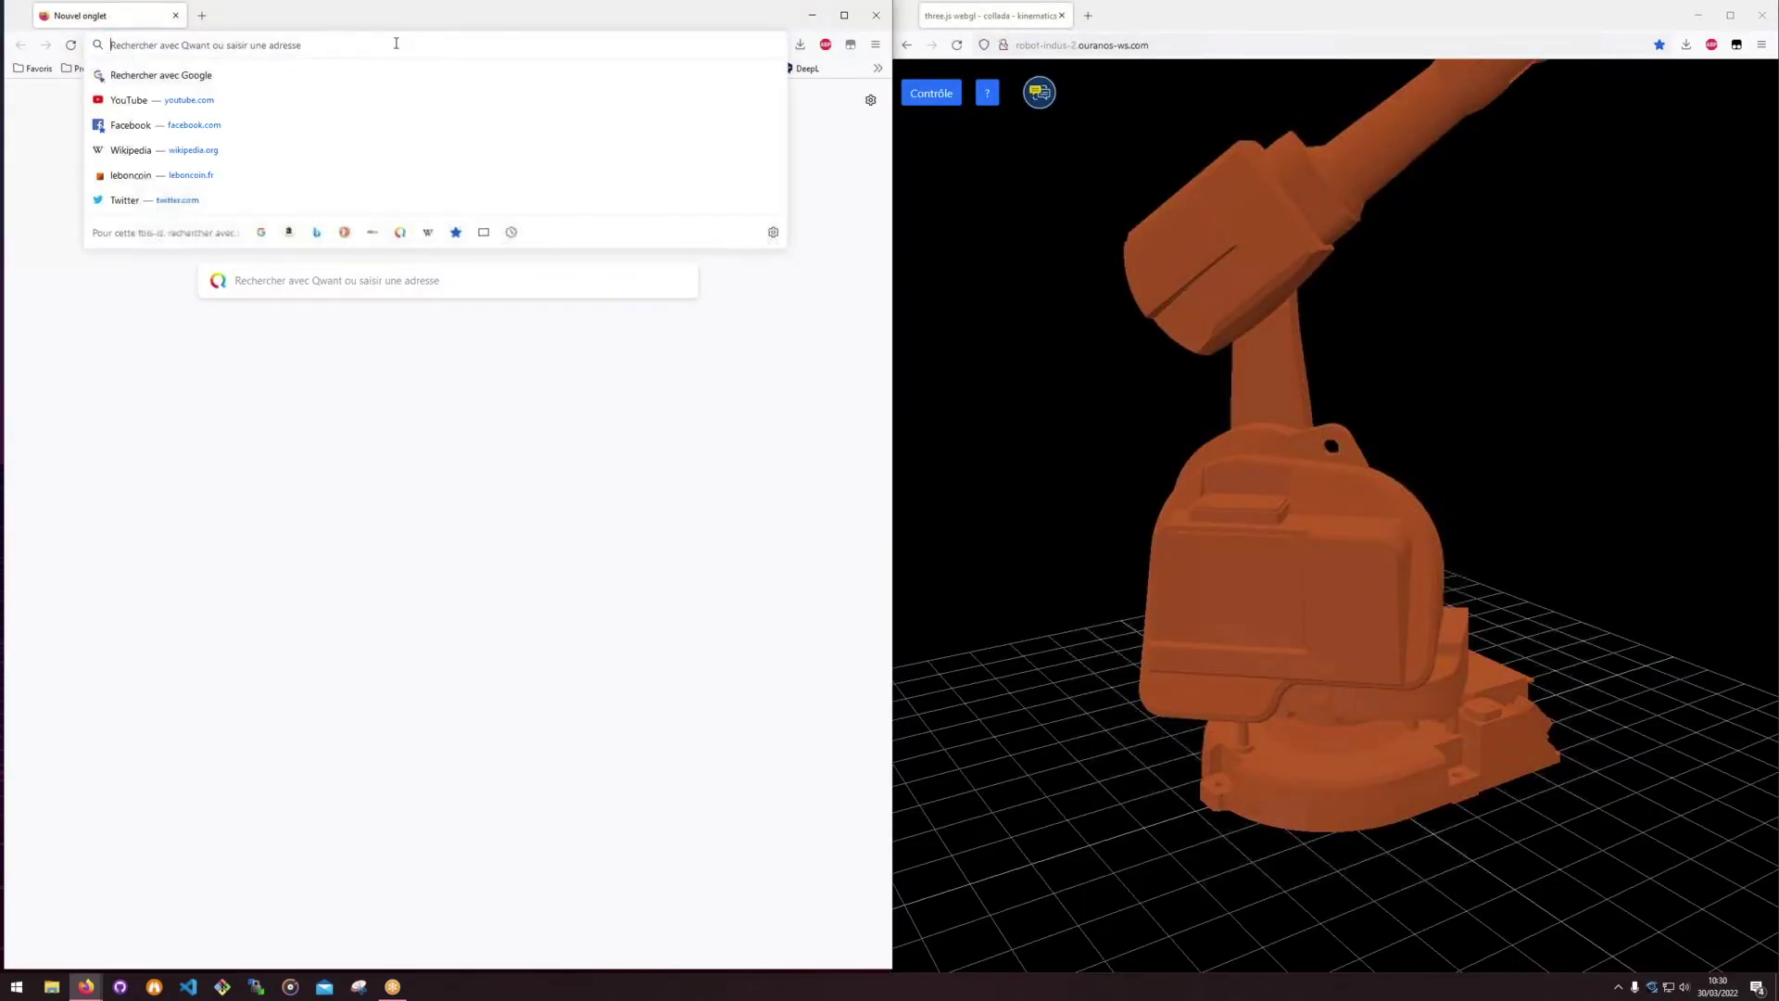
type("node-red.ouranos-ws.com:1880/")
key("Return")
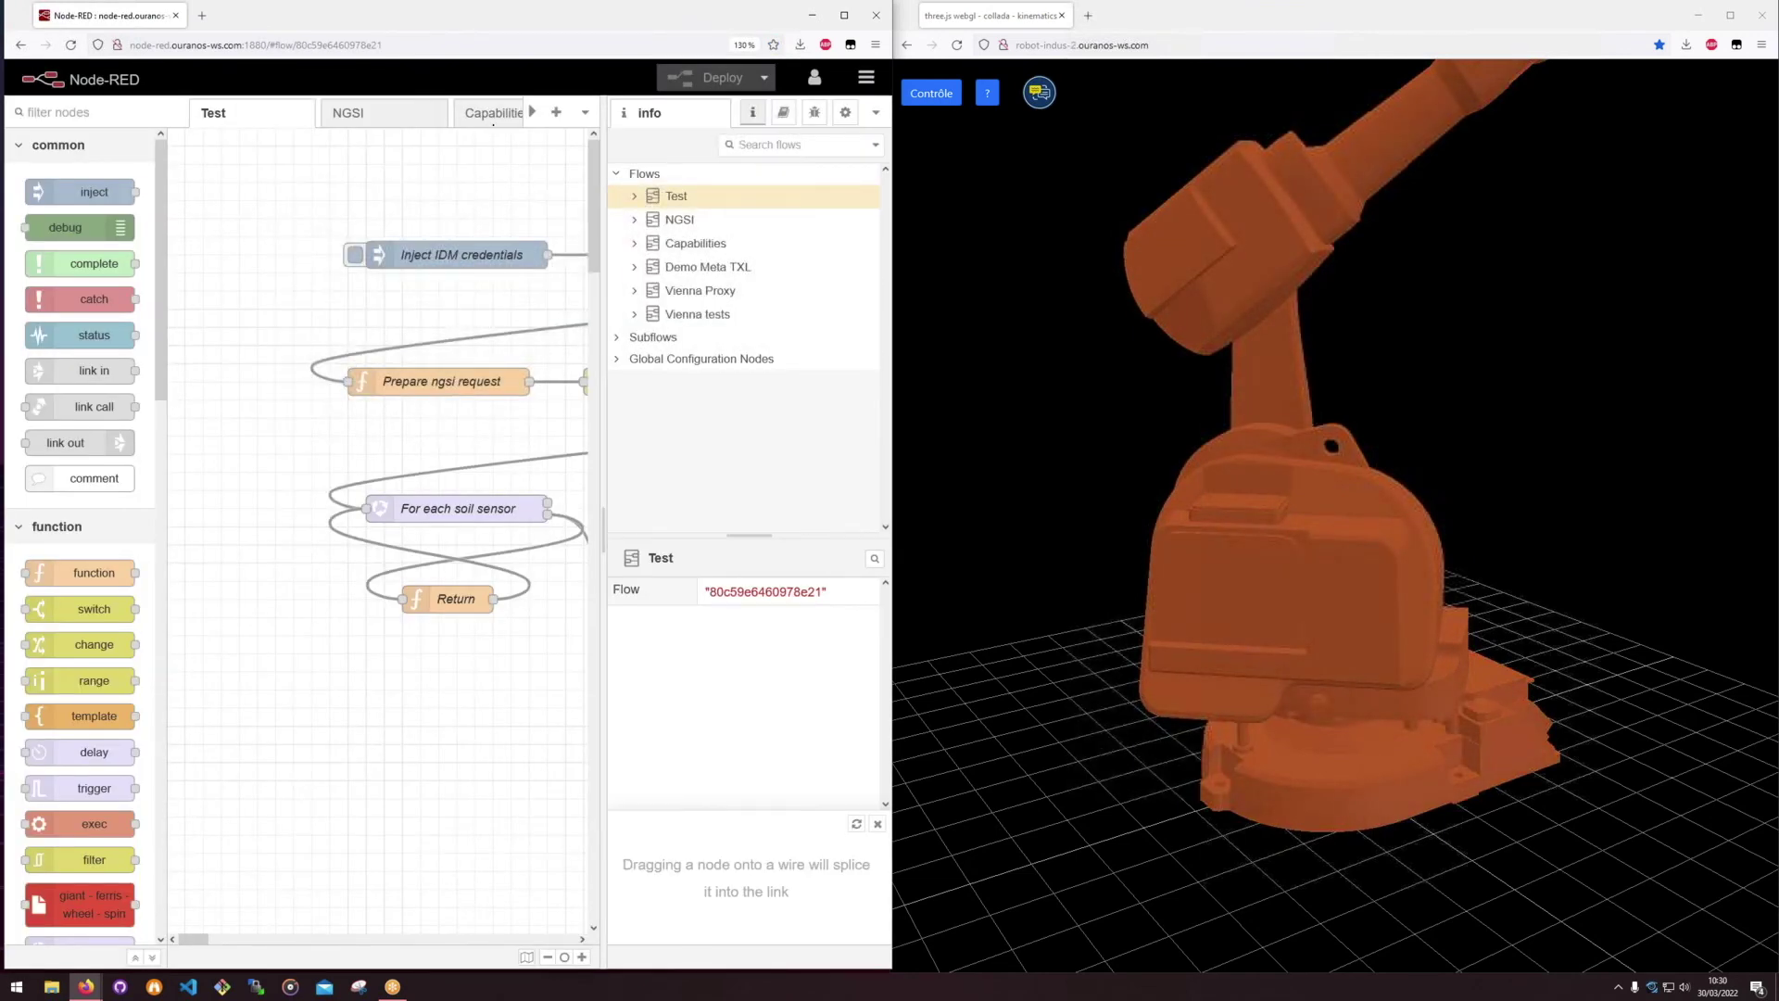
Step: Show the Capabilities flow on a widened canvas and trigger the timestamp that starts the RobotIndus2 MotorsAngle sequence
left_click(492, 125)
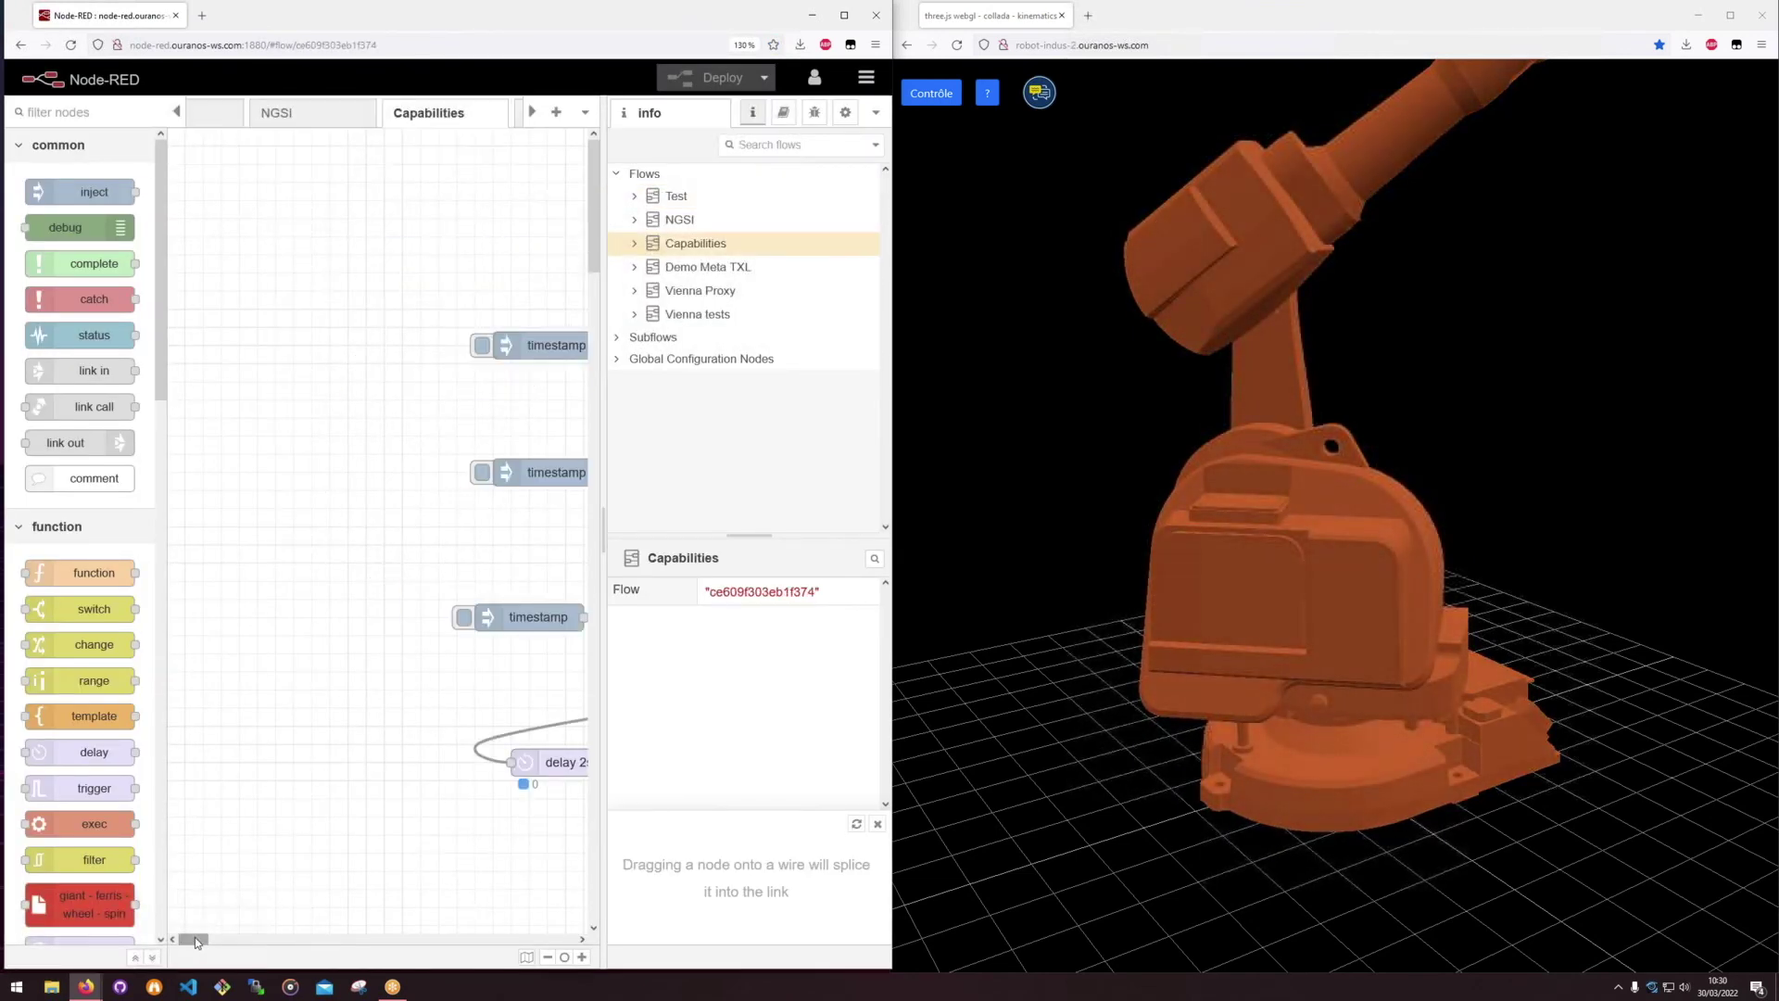
scroll(274, 897, "right", 5)
left_click_drag(595, 535, 788, 535)
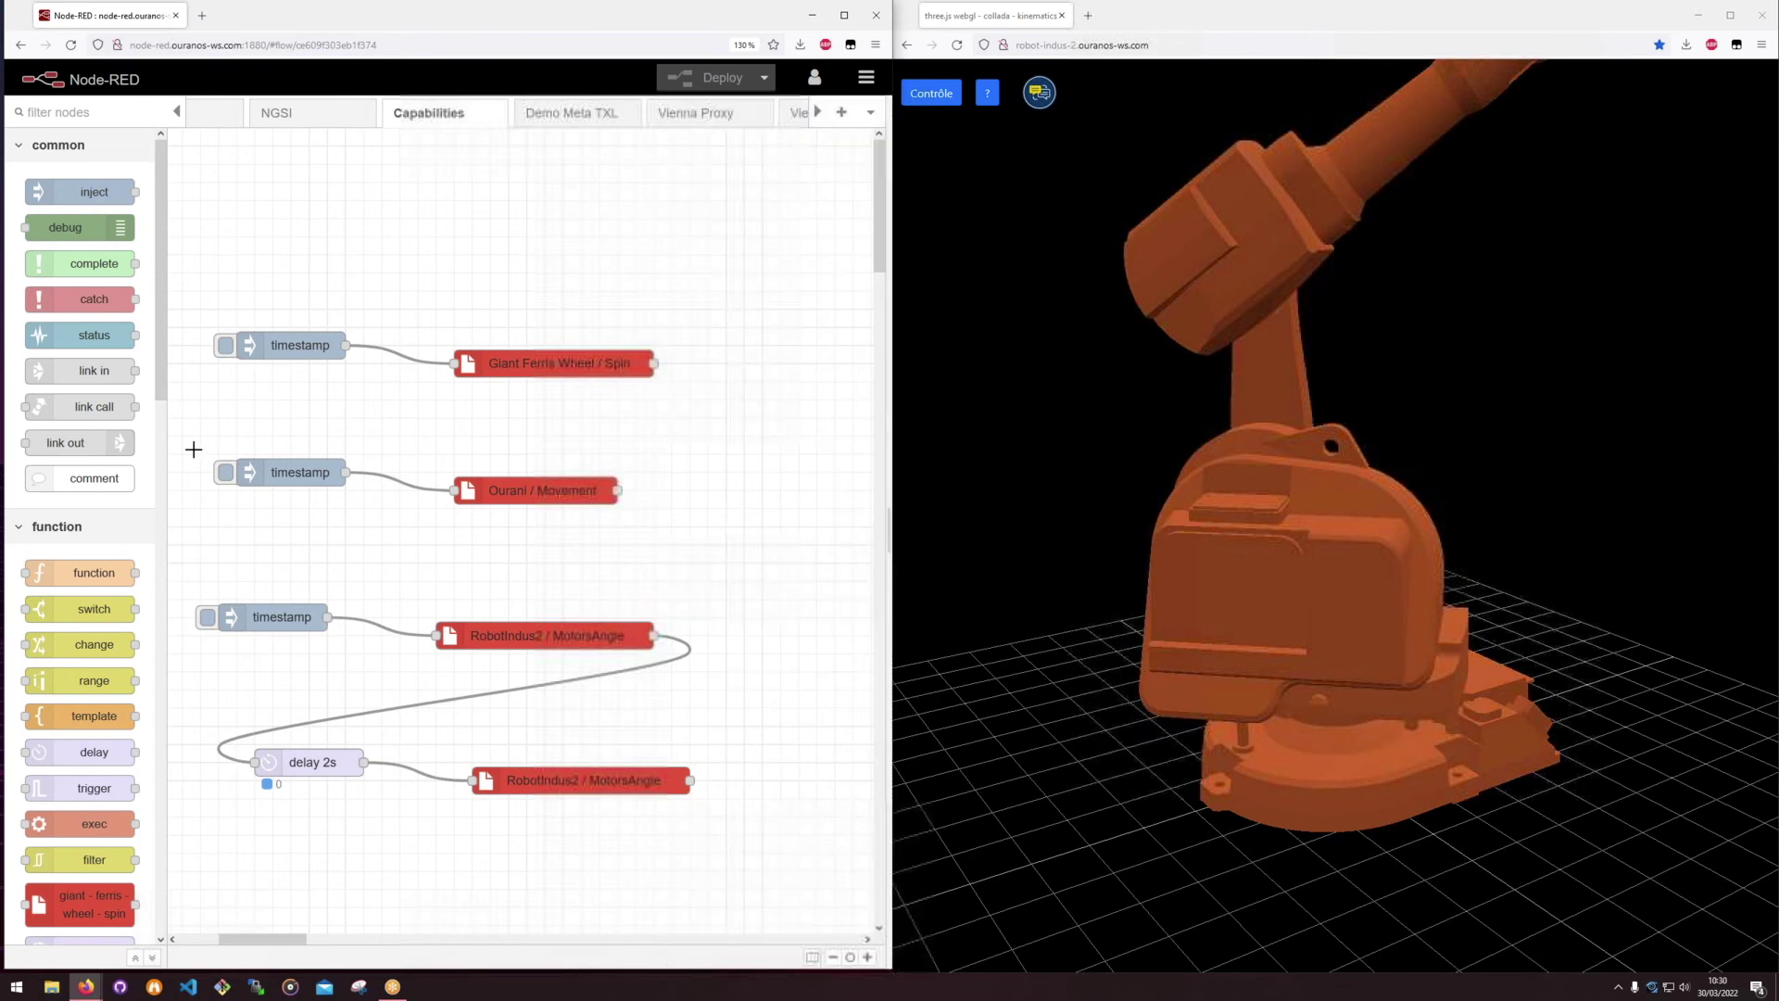
left_click(205, 616)
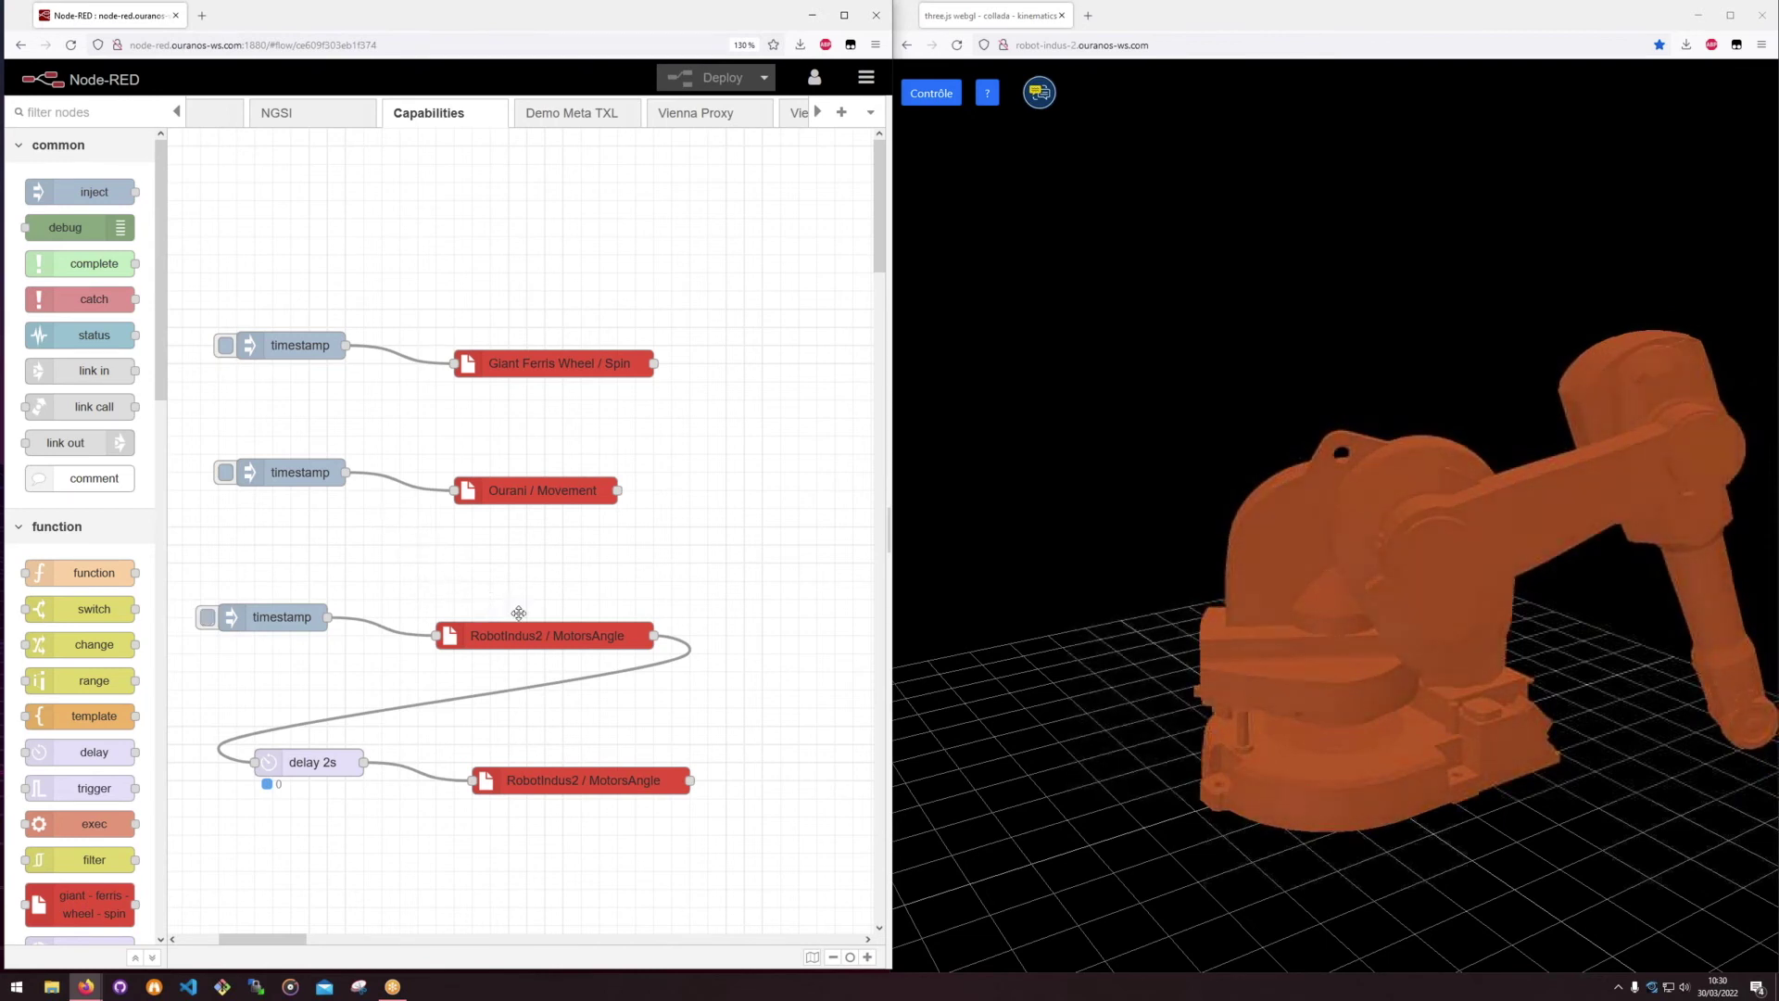
Step: Review the motor angles set in both RobotIndus2 / MotorsAngle nodes and trigger the robot sequence again
left_click(479, 633)
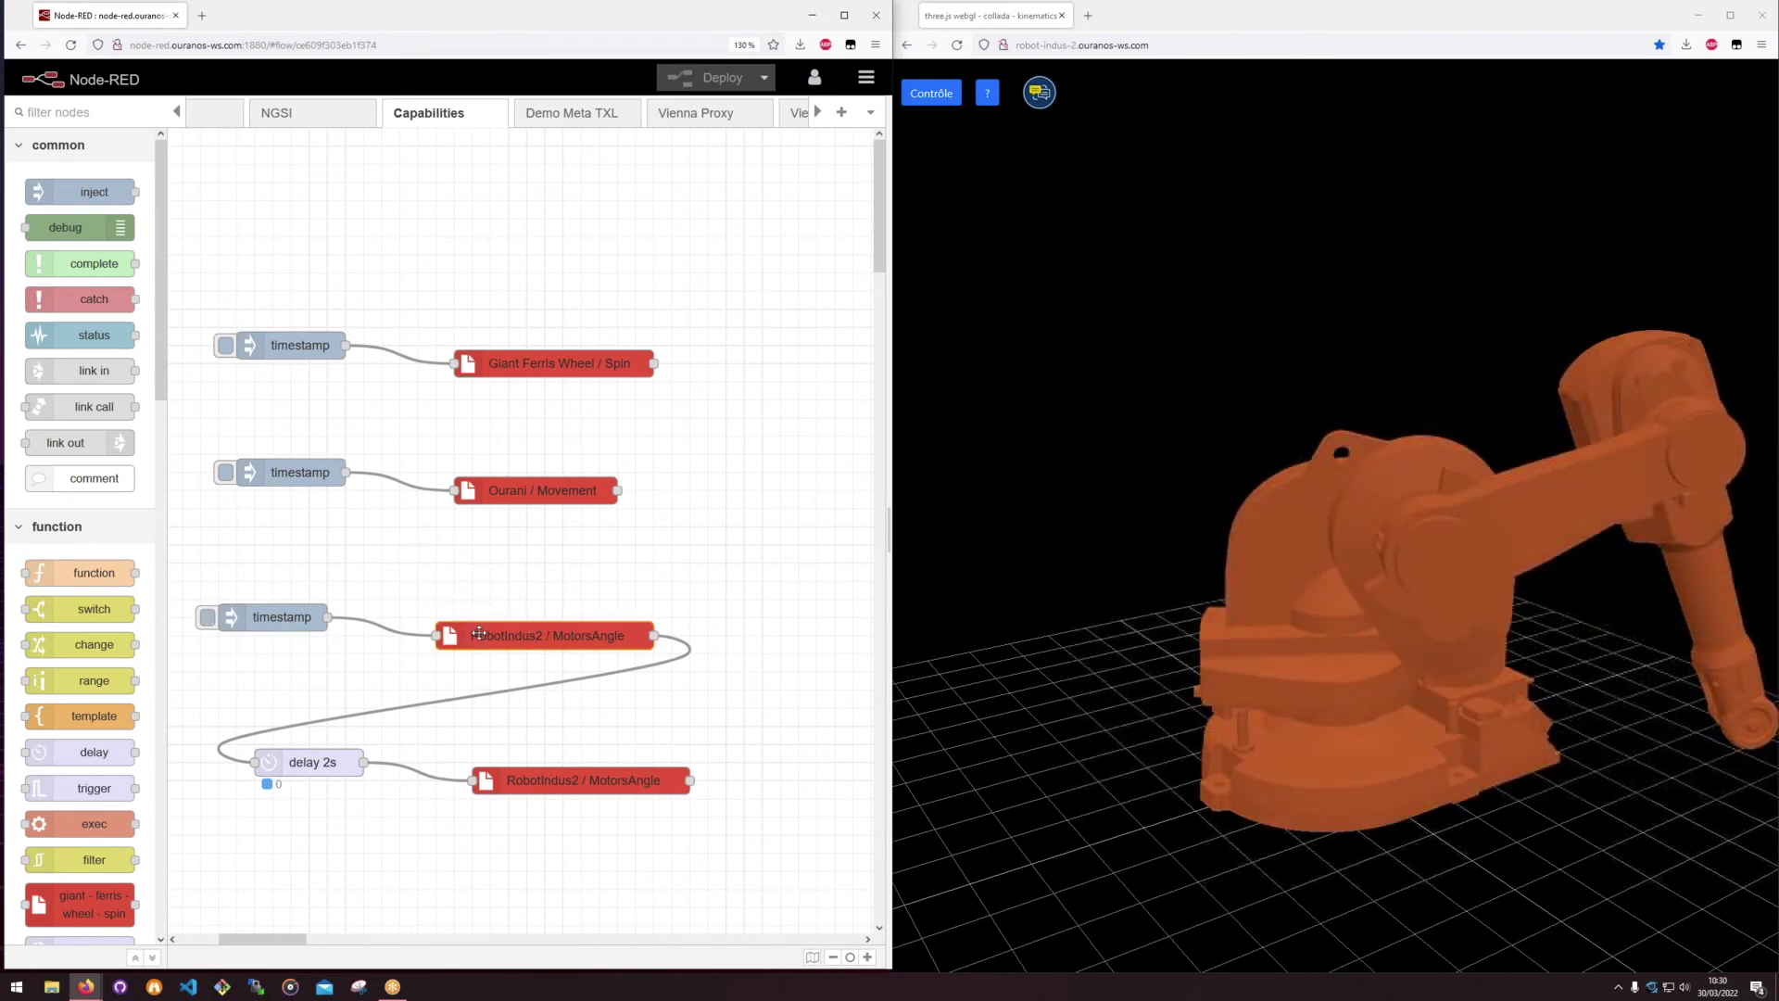
double_click(480, 633)
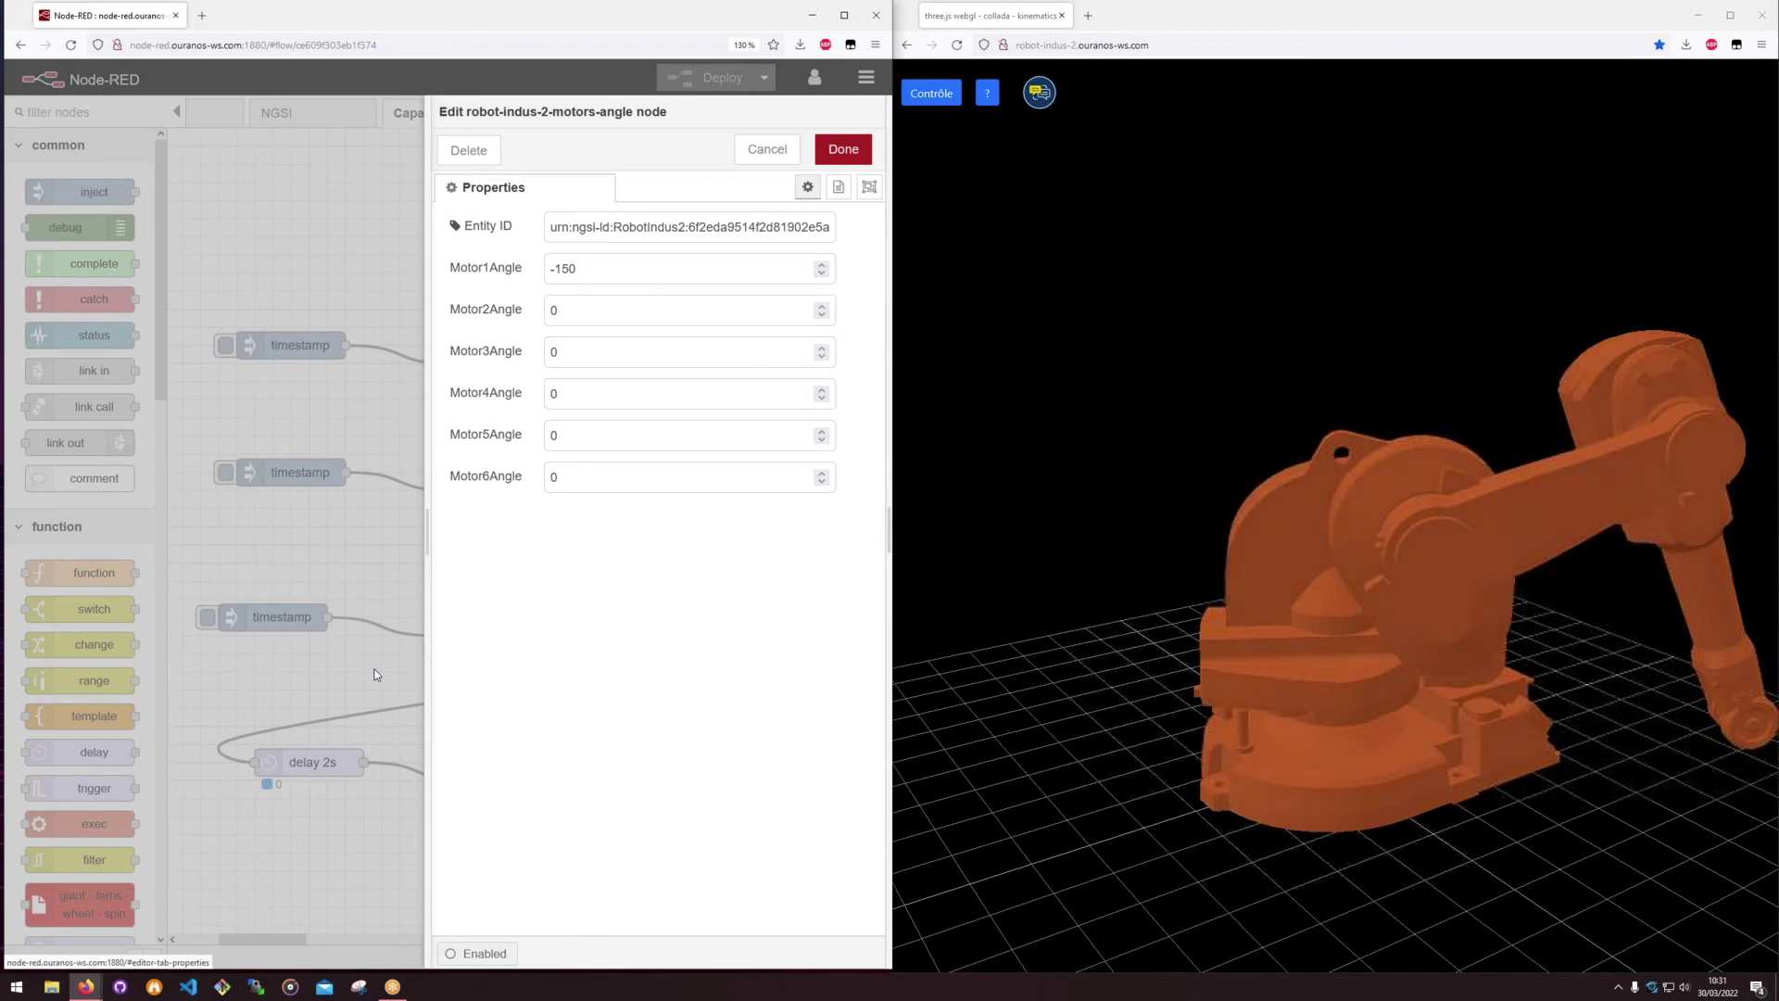
key("Escape")
double_click(594, 781)
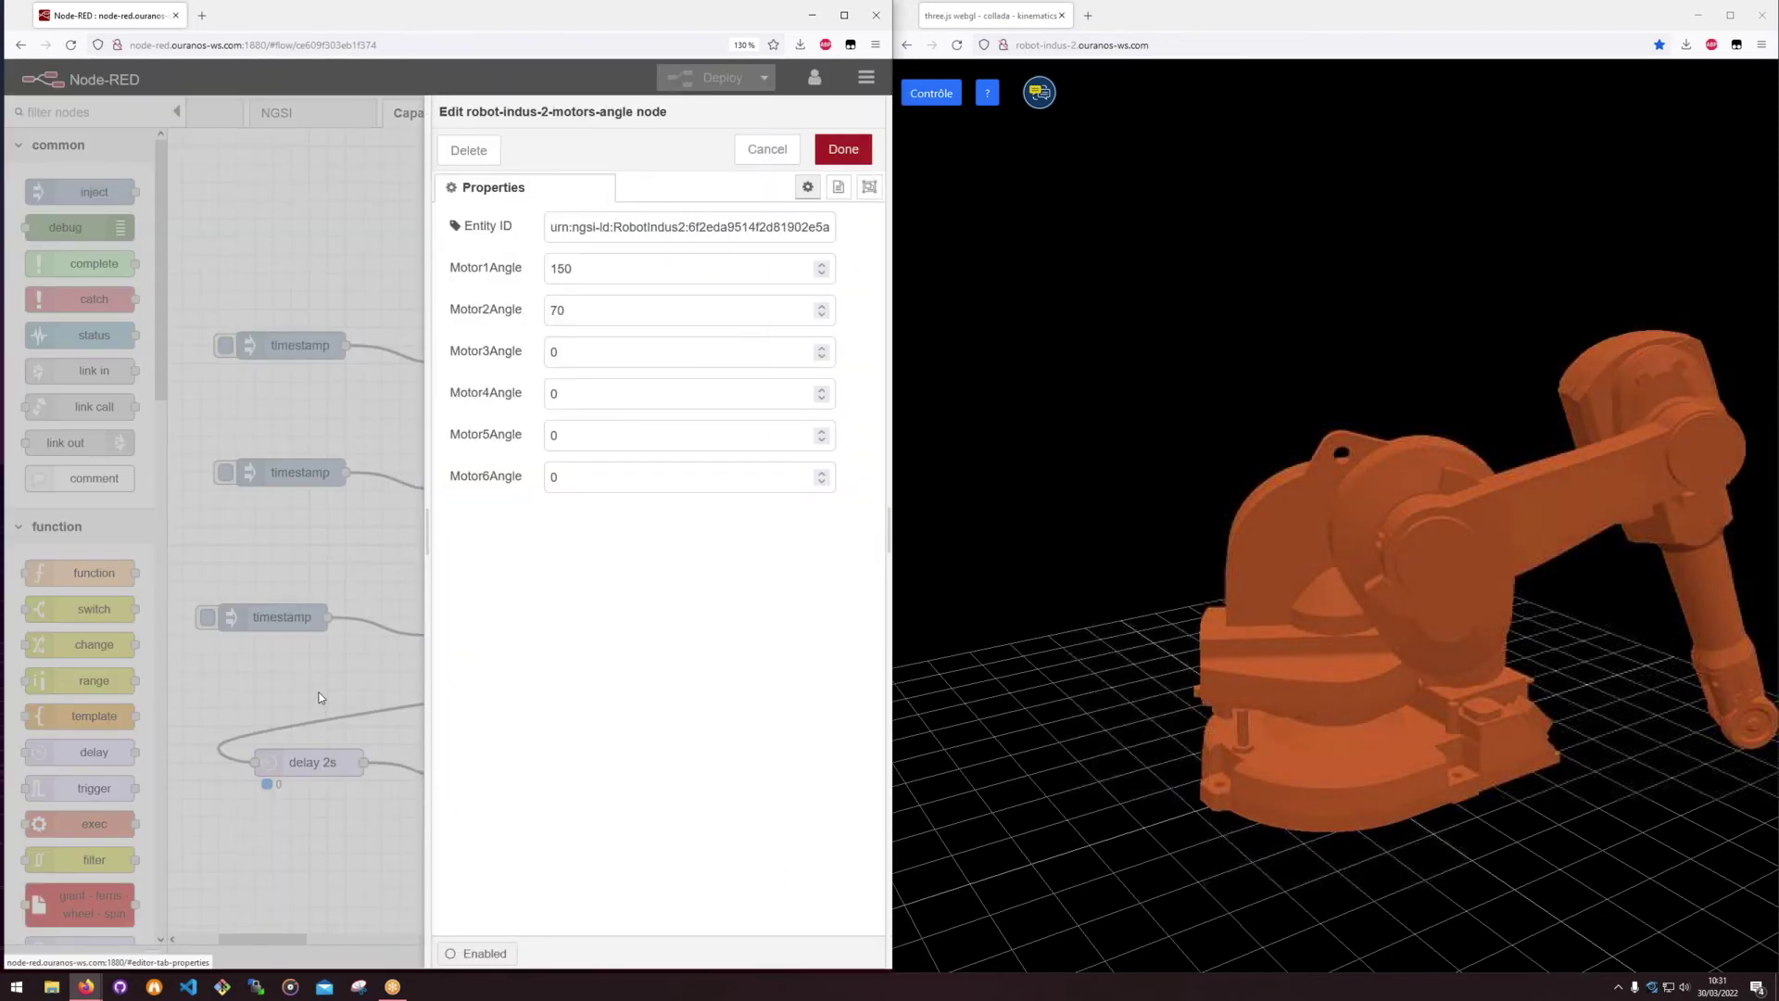
key("Escape")
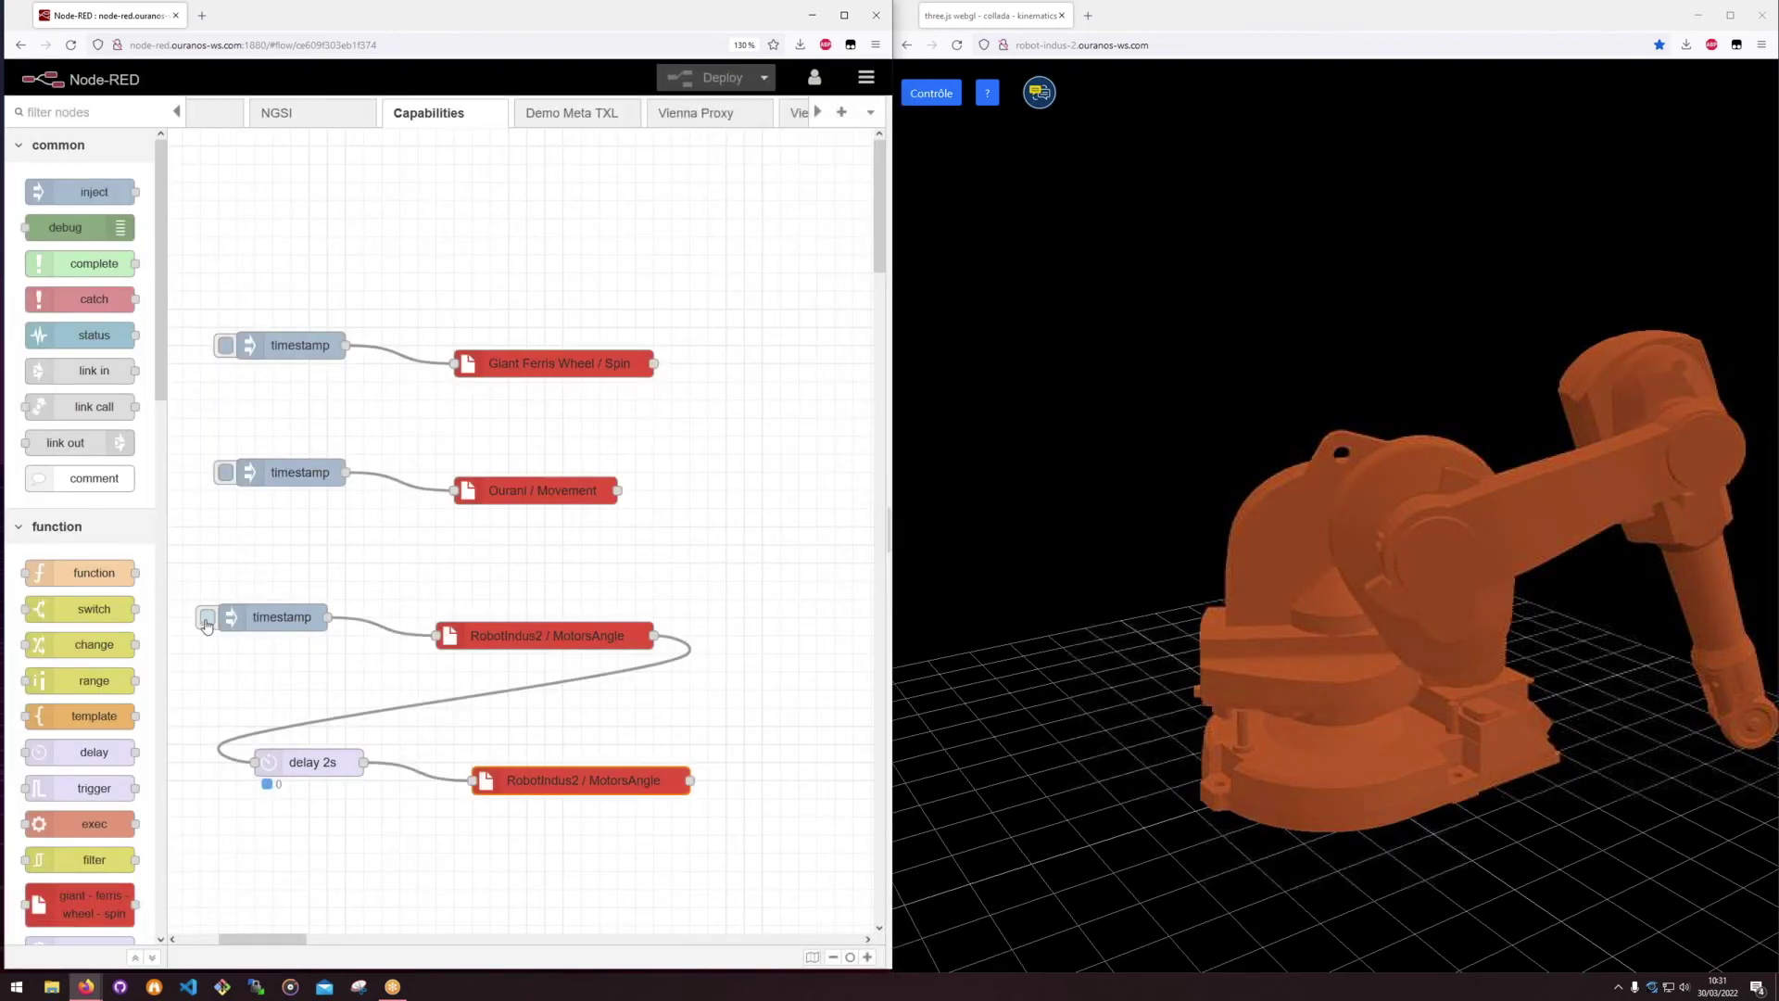
left_click(205, 621)
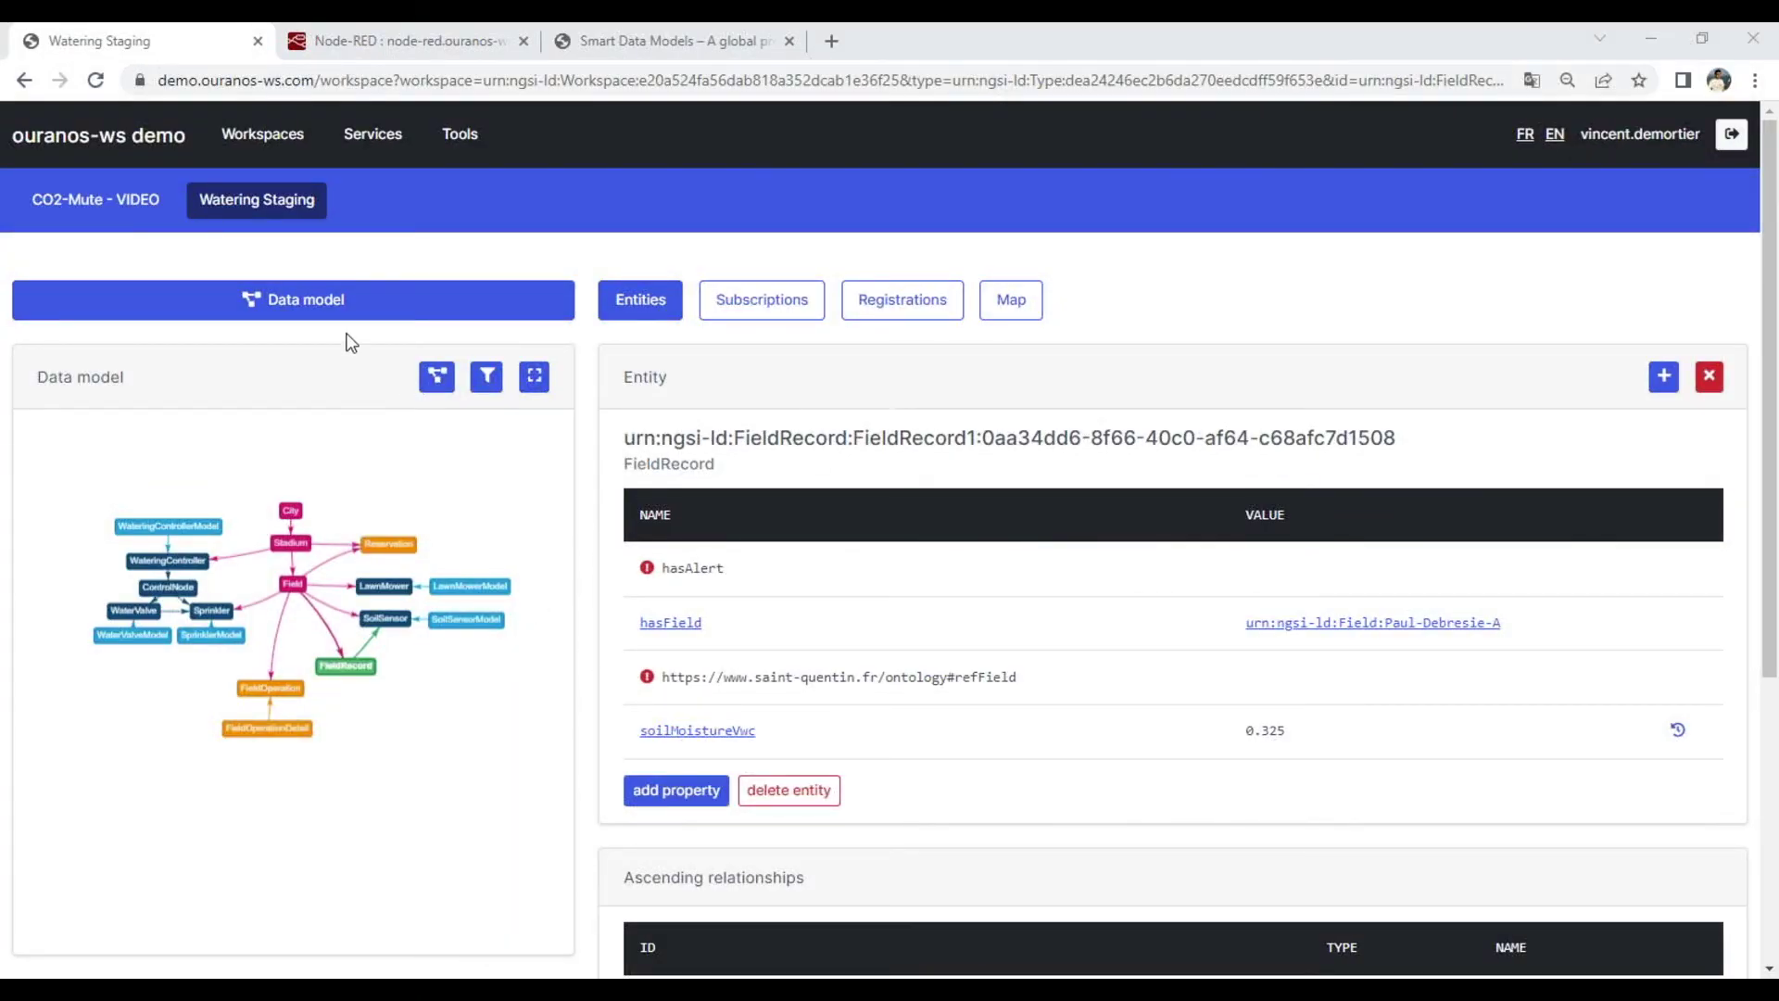
Step: Switch to the ouranos-ws demo and open the Robot Indus workspace from the list of workspaces
left_click(265, 137)
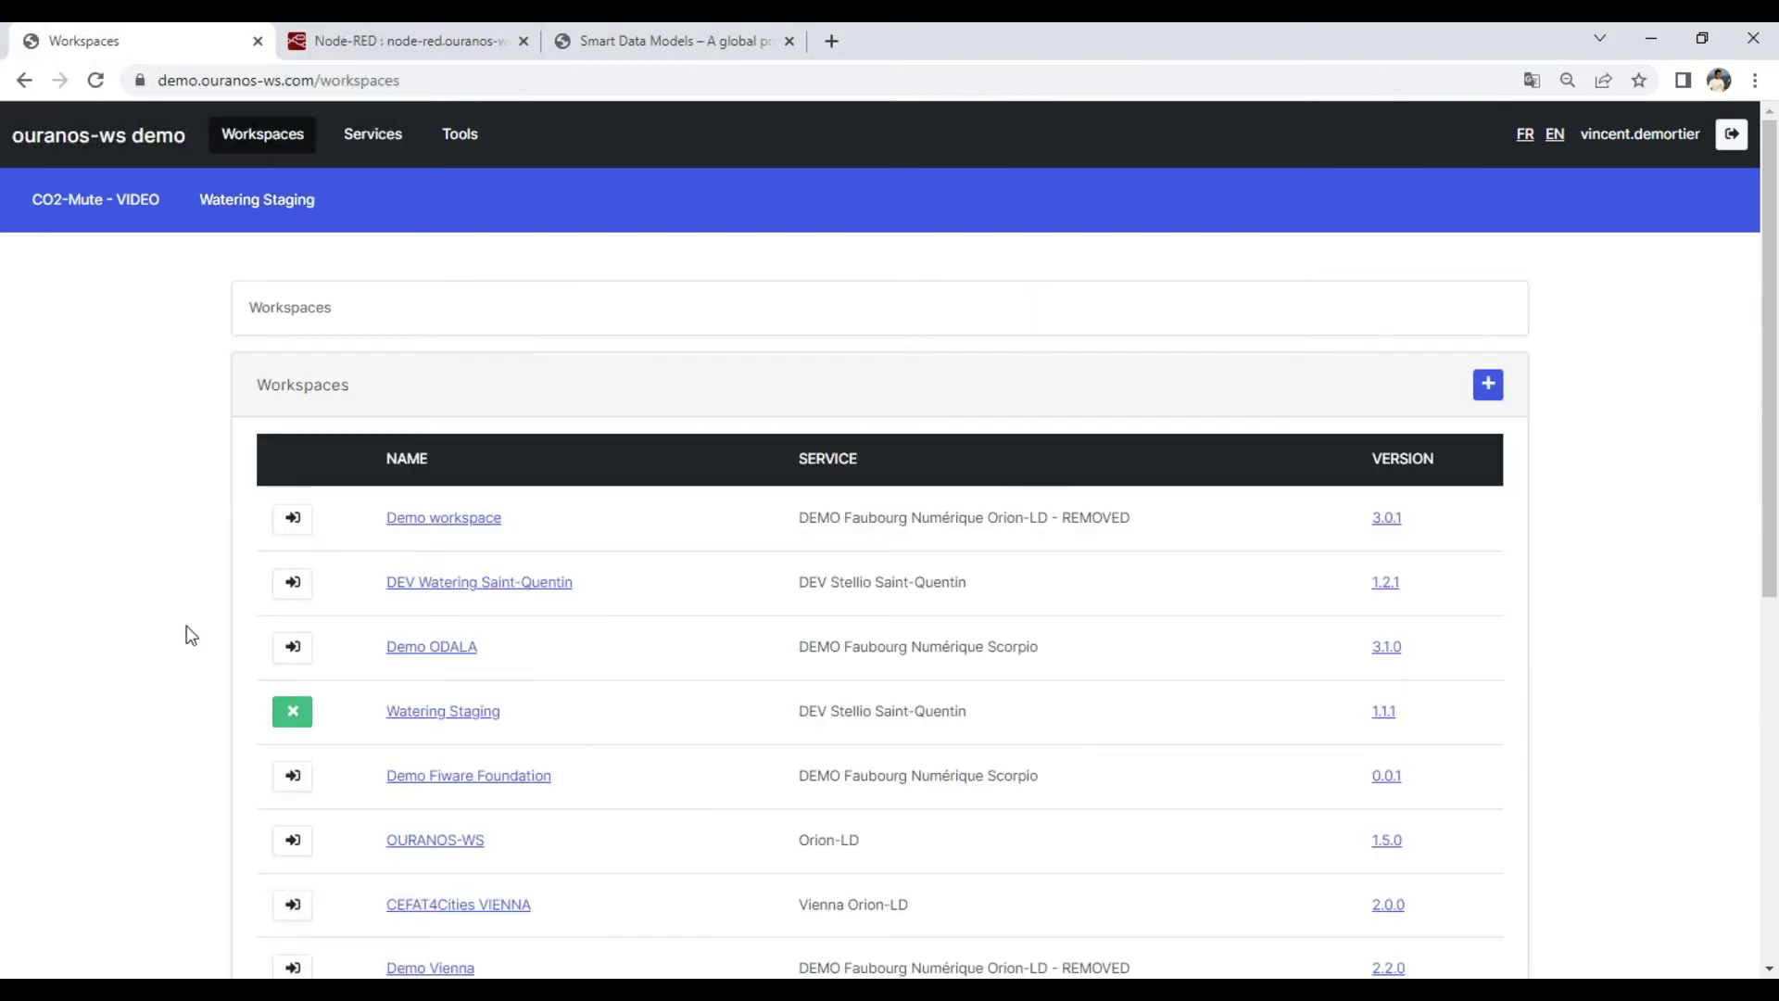
scroll(162, 658, "down", 5)
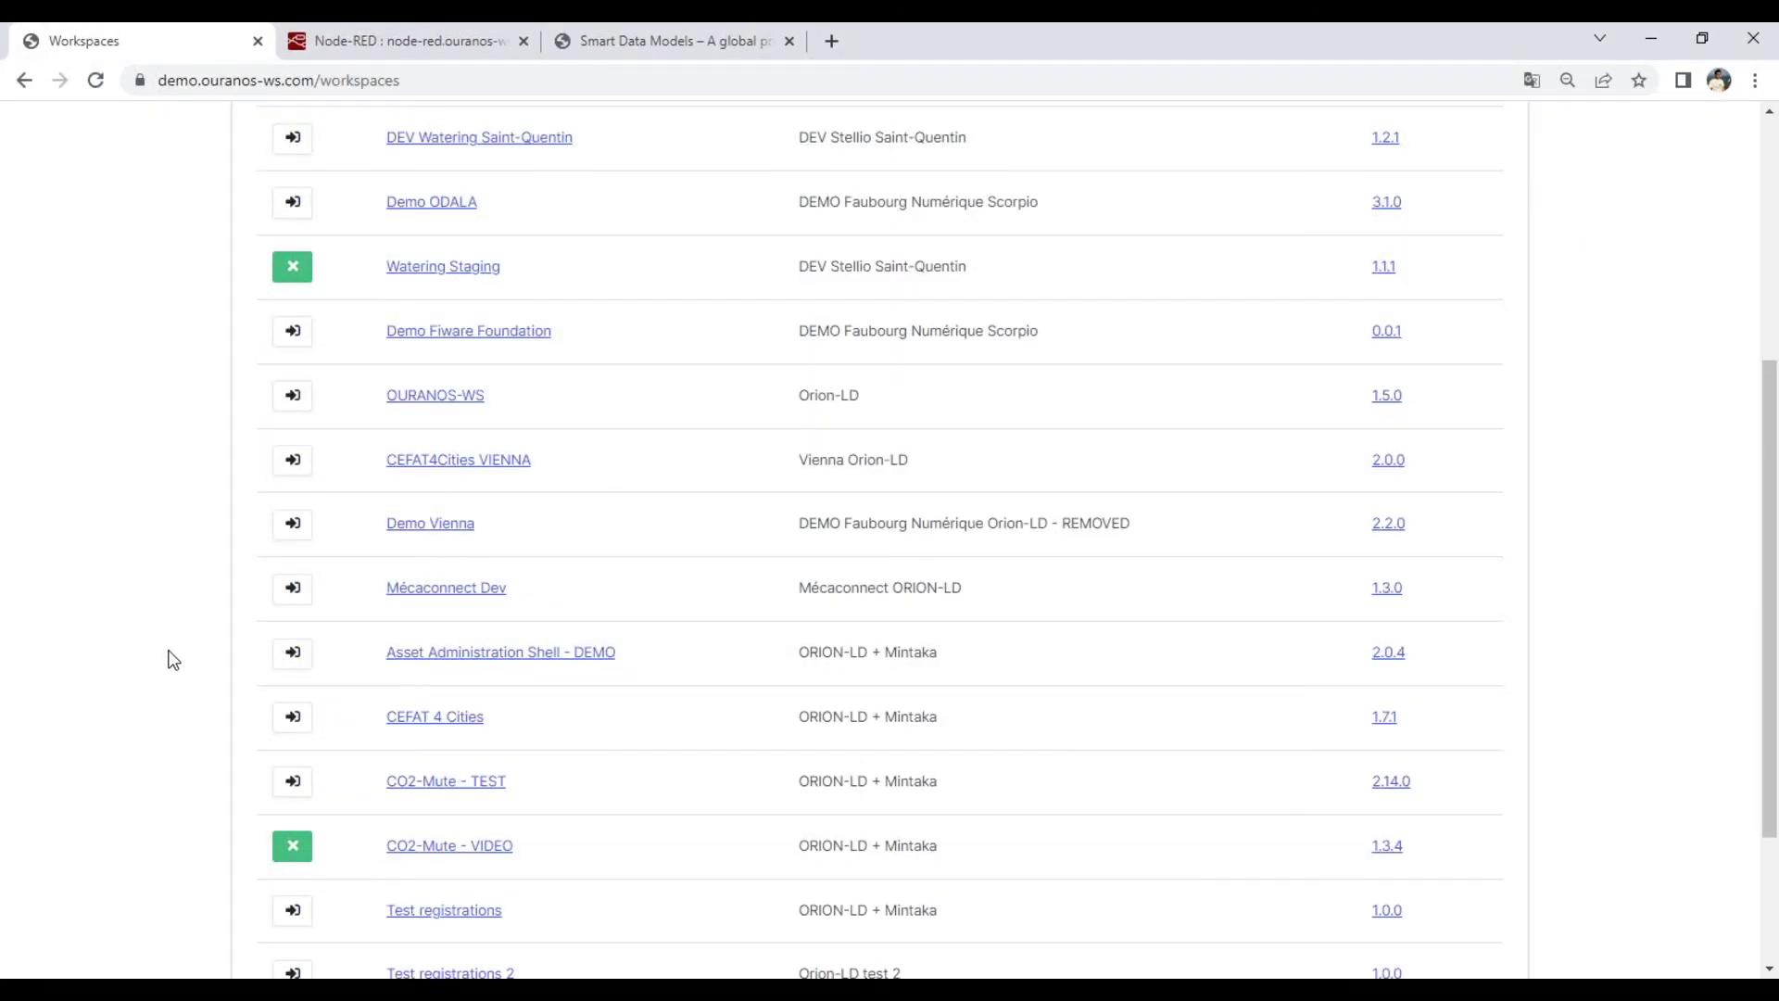
scroll(176, 661, "down", 3)
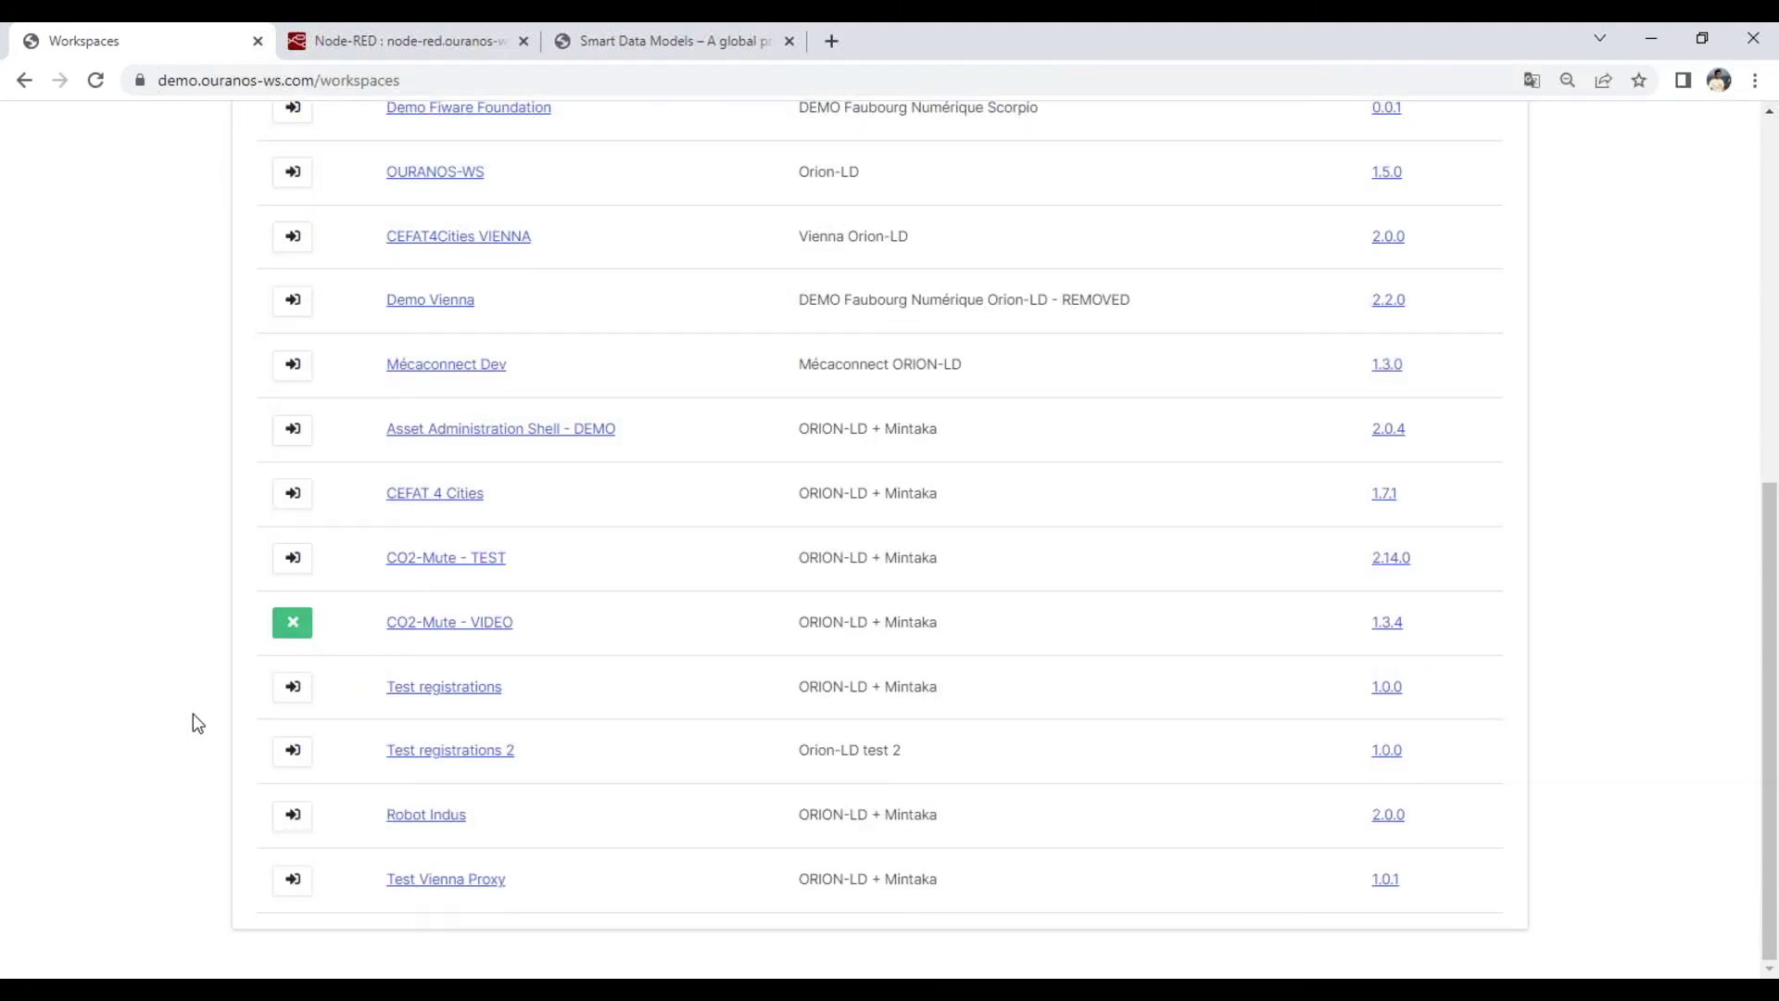
left_click(292, 825)
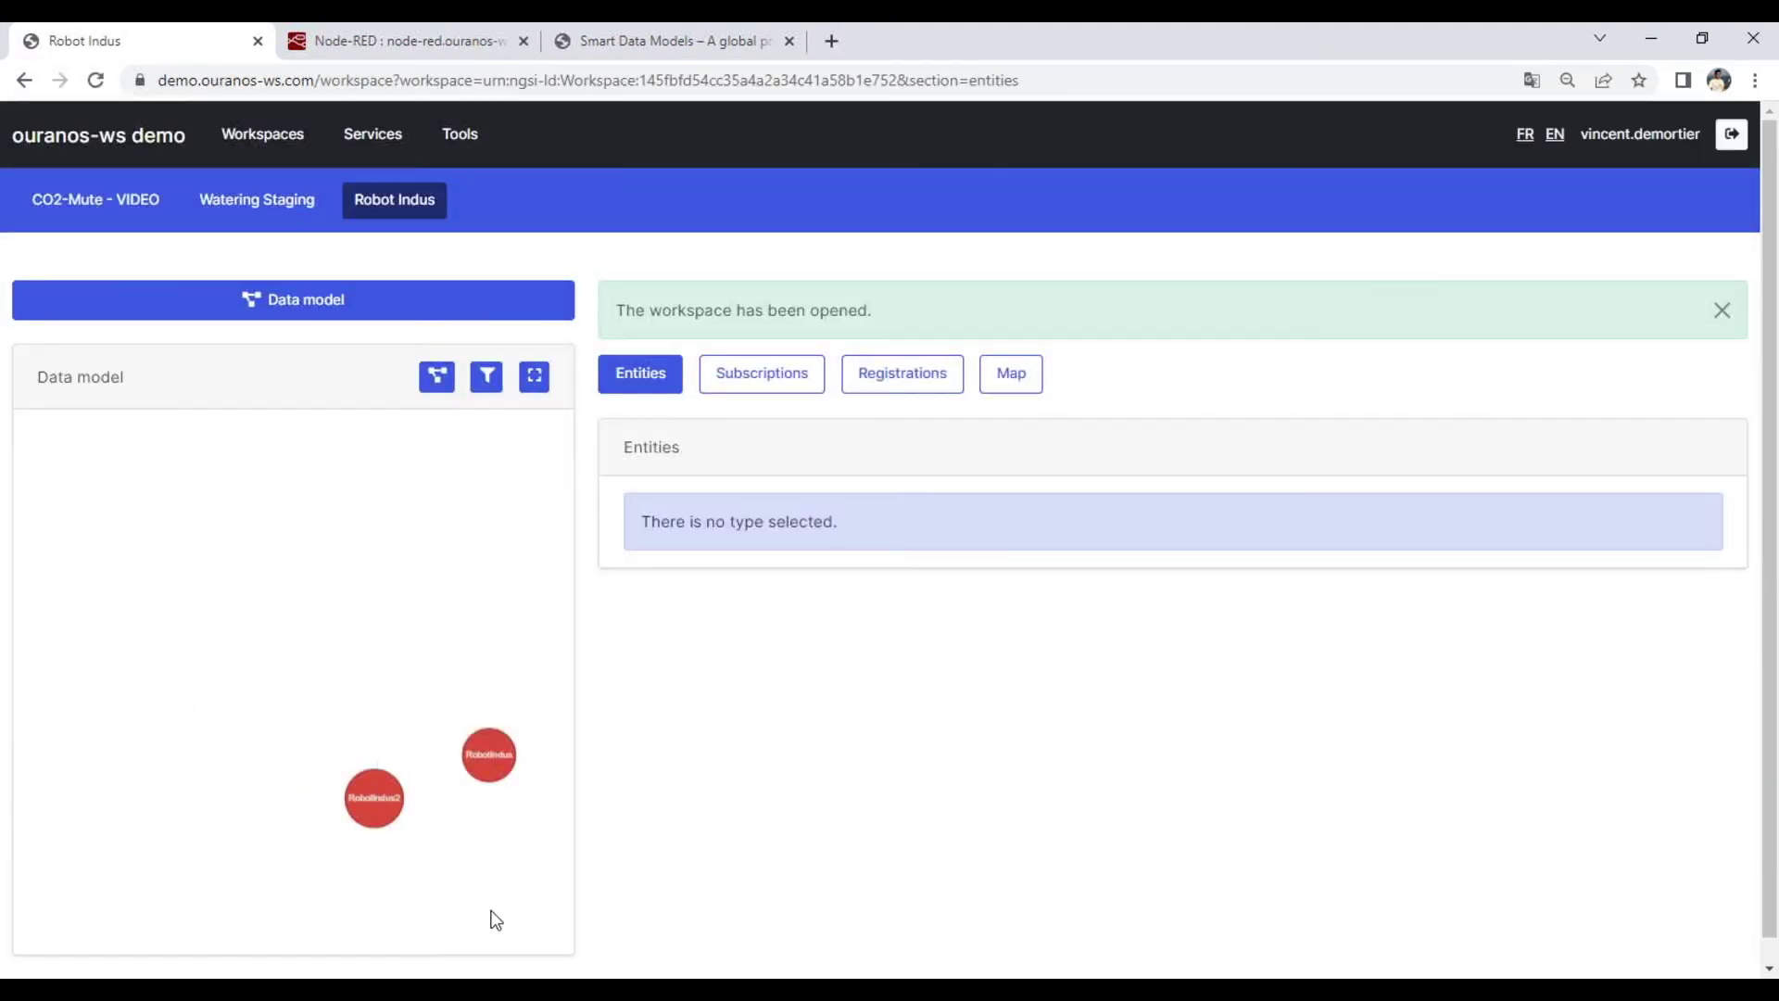
Step: List the entities of the RobotIndus2 type from the data model graph and open the listed robot entity
left_click(371, 788)
left_click_drag(380, 792, 214, 674)
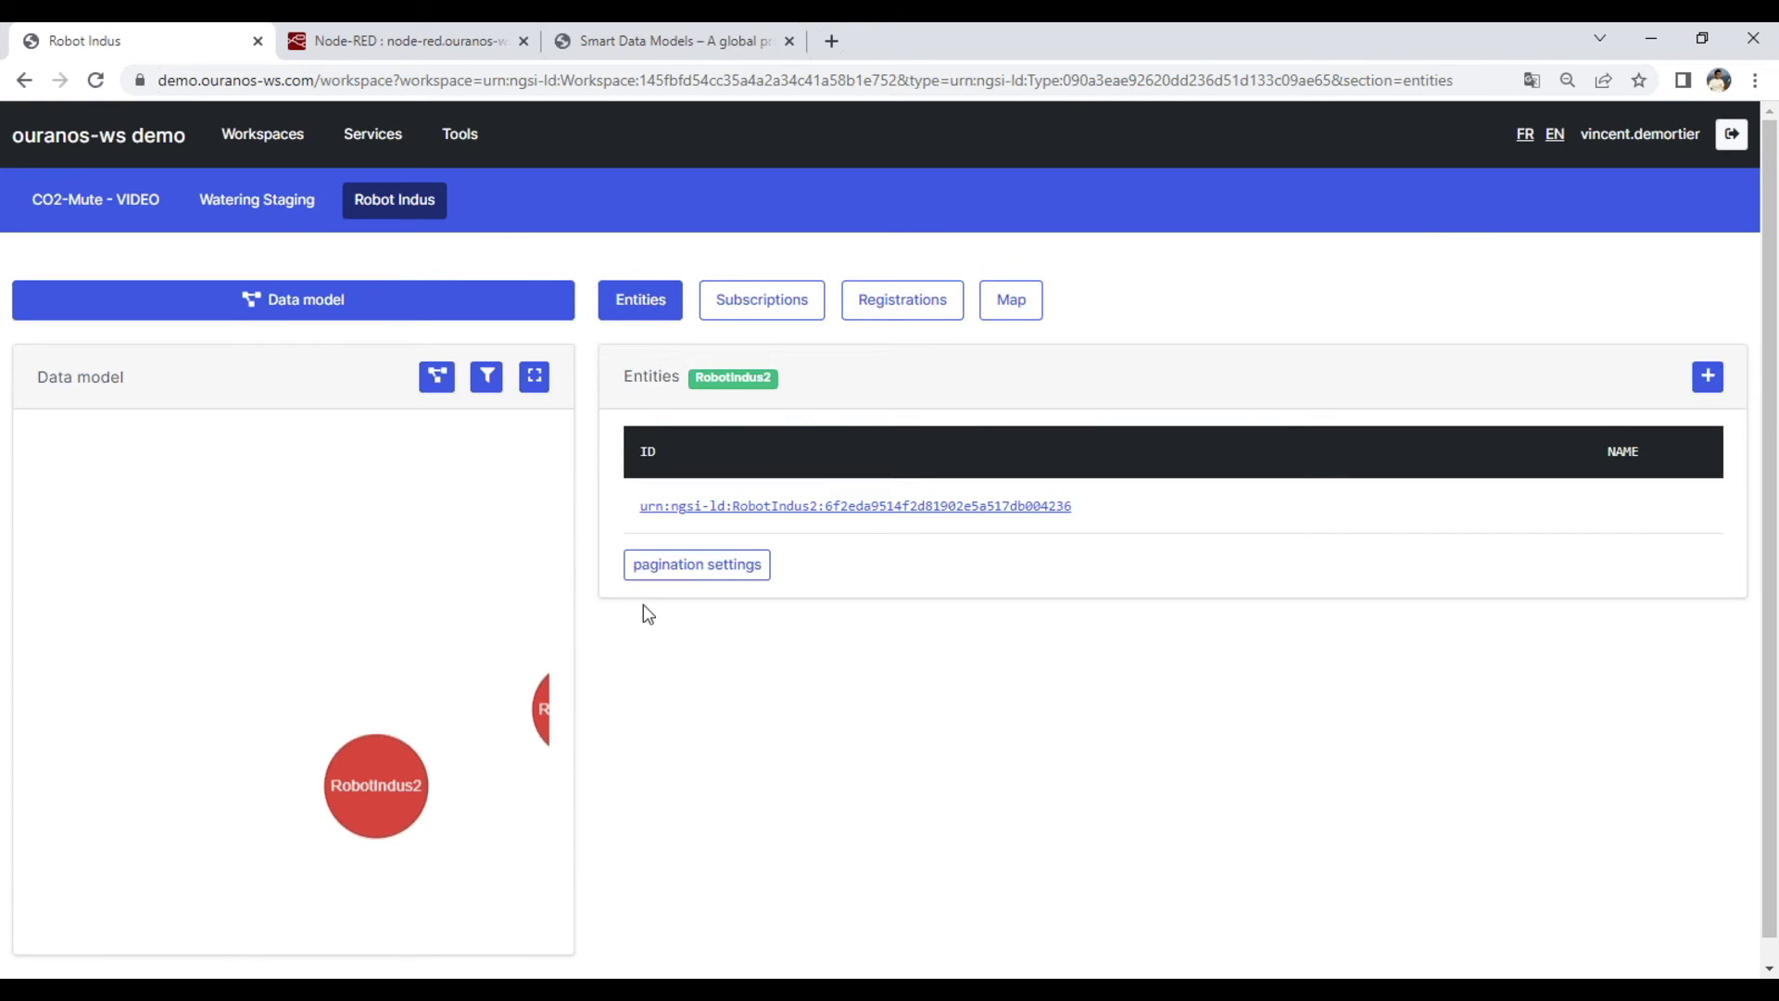
left_click(843, 507)
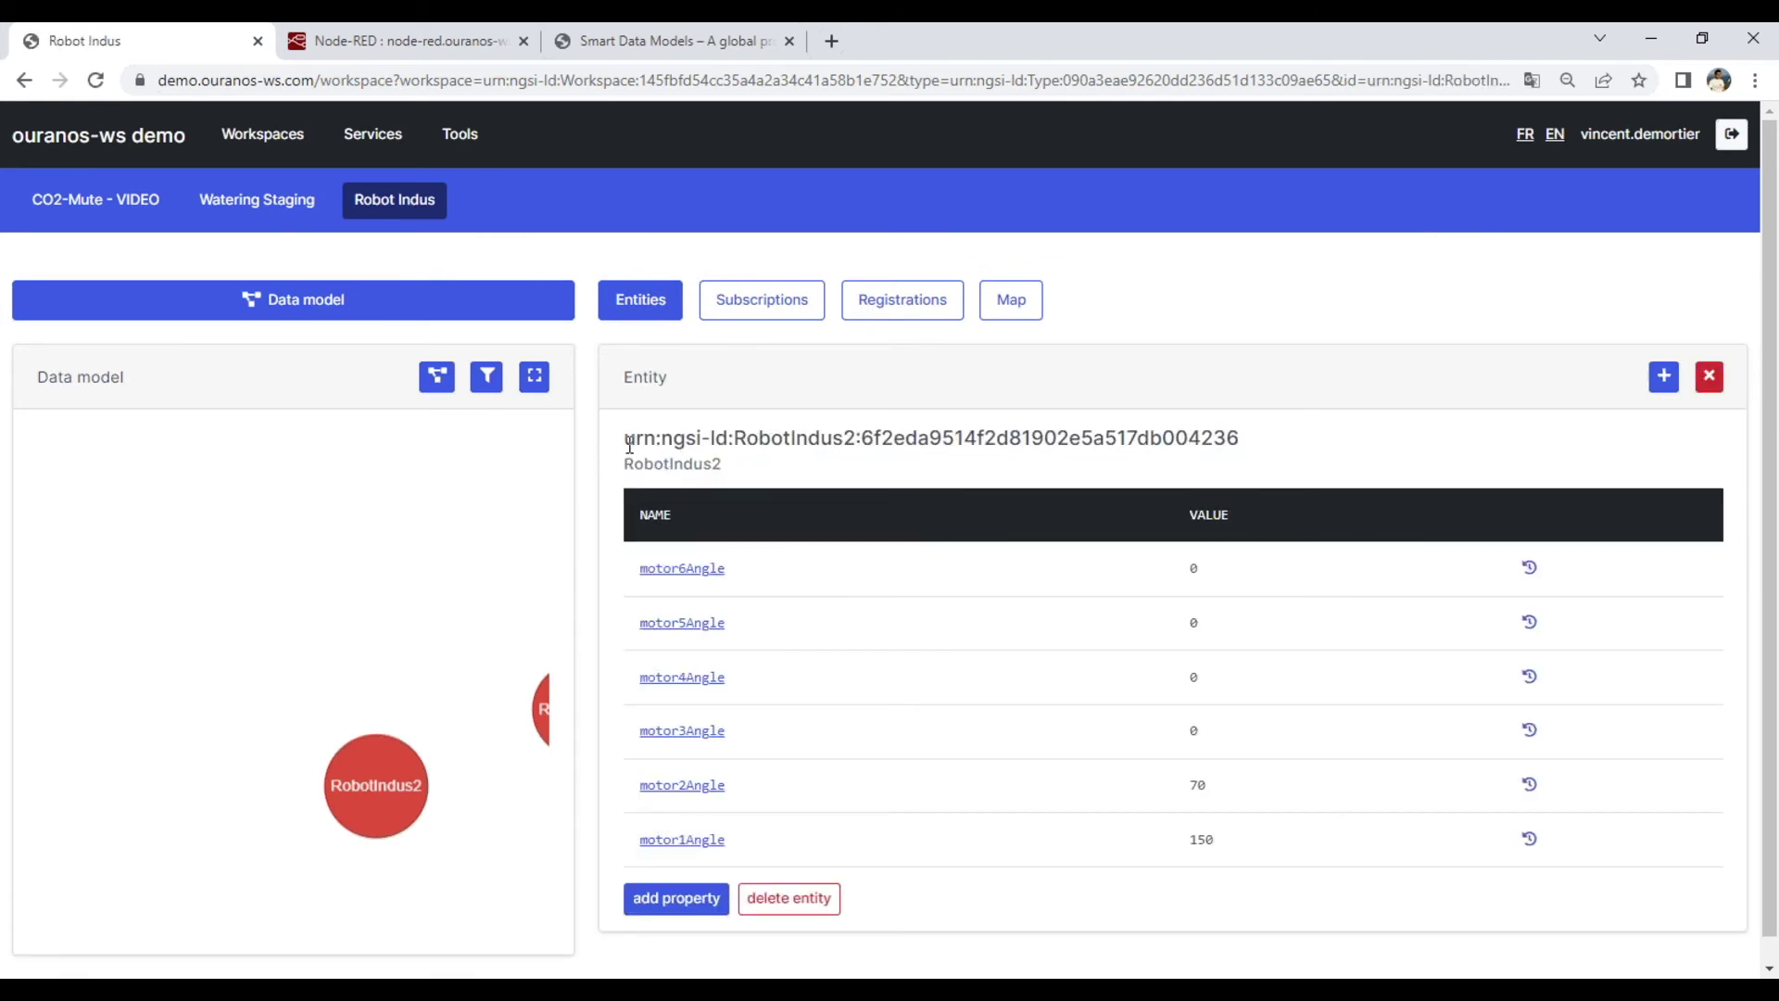
Step: Highlight the robot entity's identifier, view the temporal history of its motor2Angle property, and return to the entity
left_click_drag(630, 445, 1371, 461)
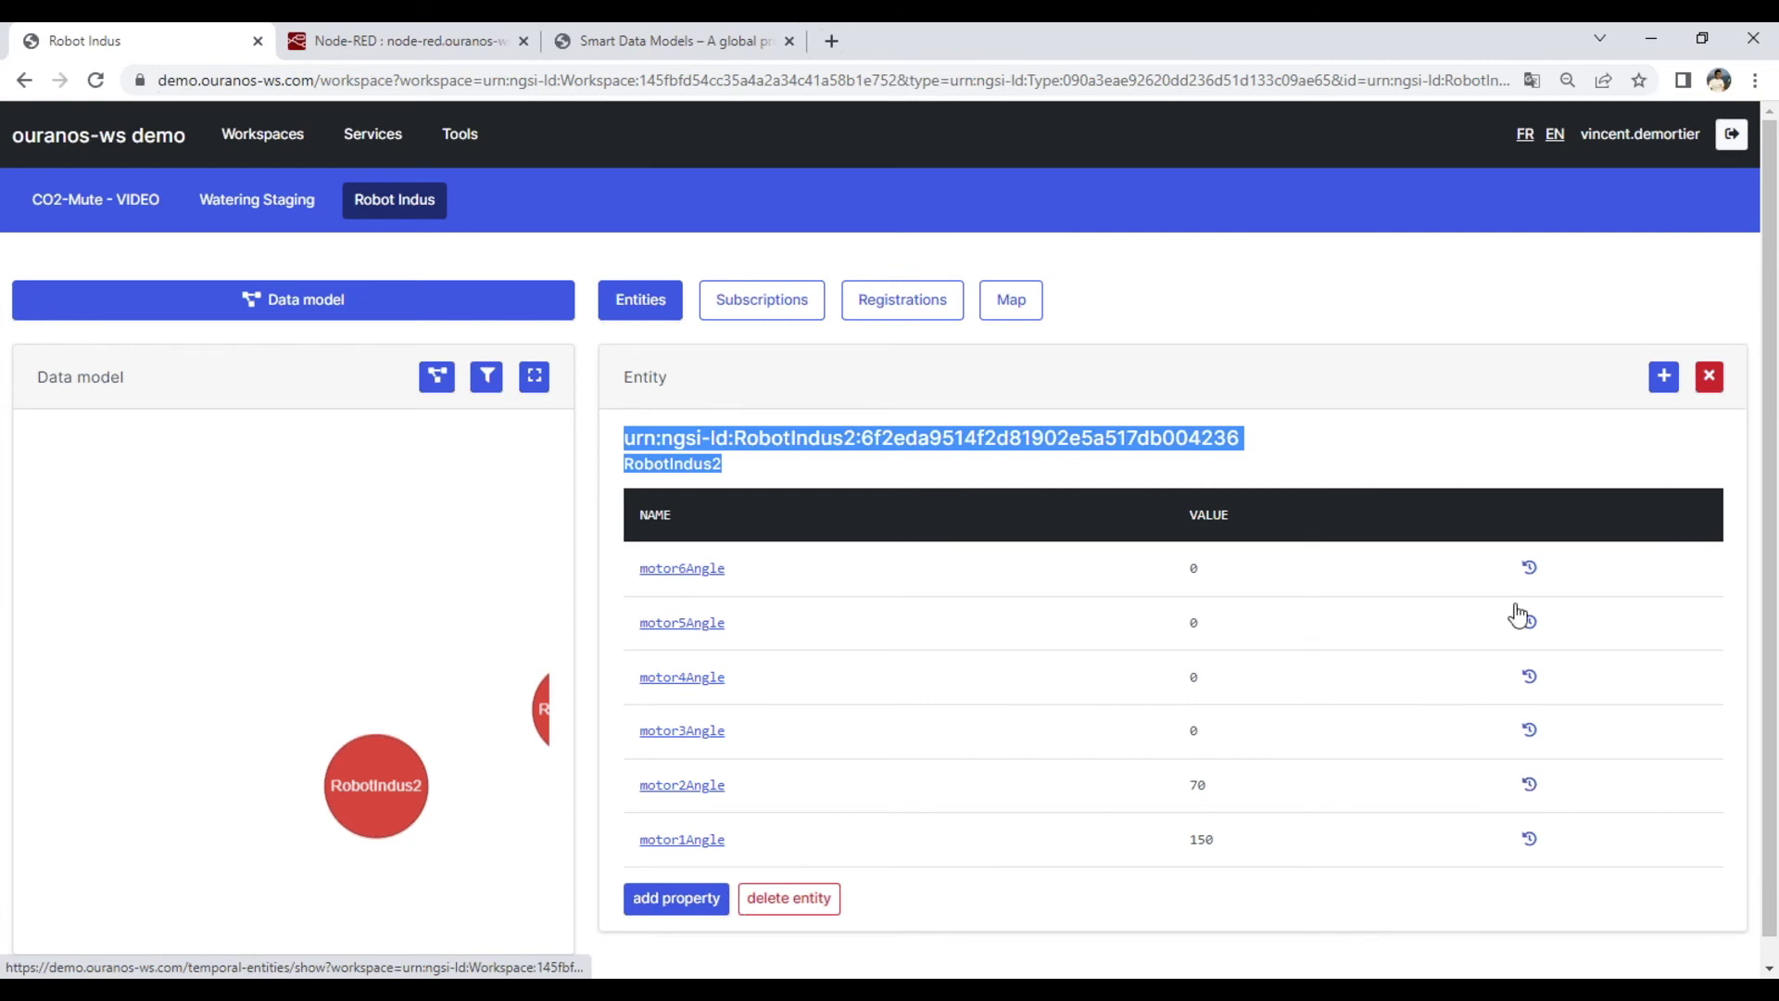
left_click(1530, 784)
left_click(1331, 393)
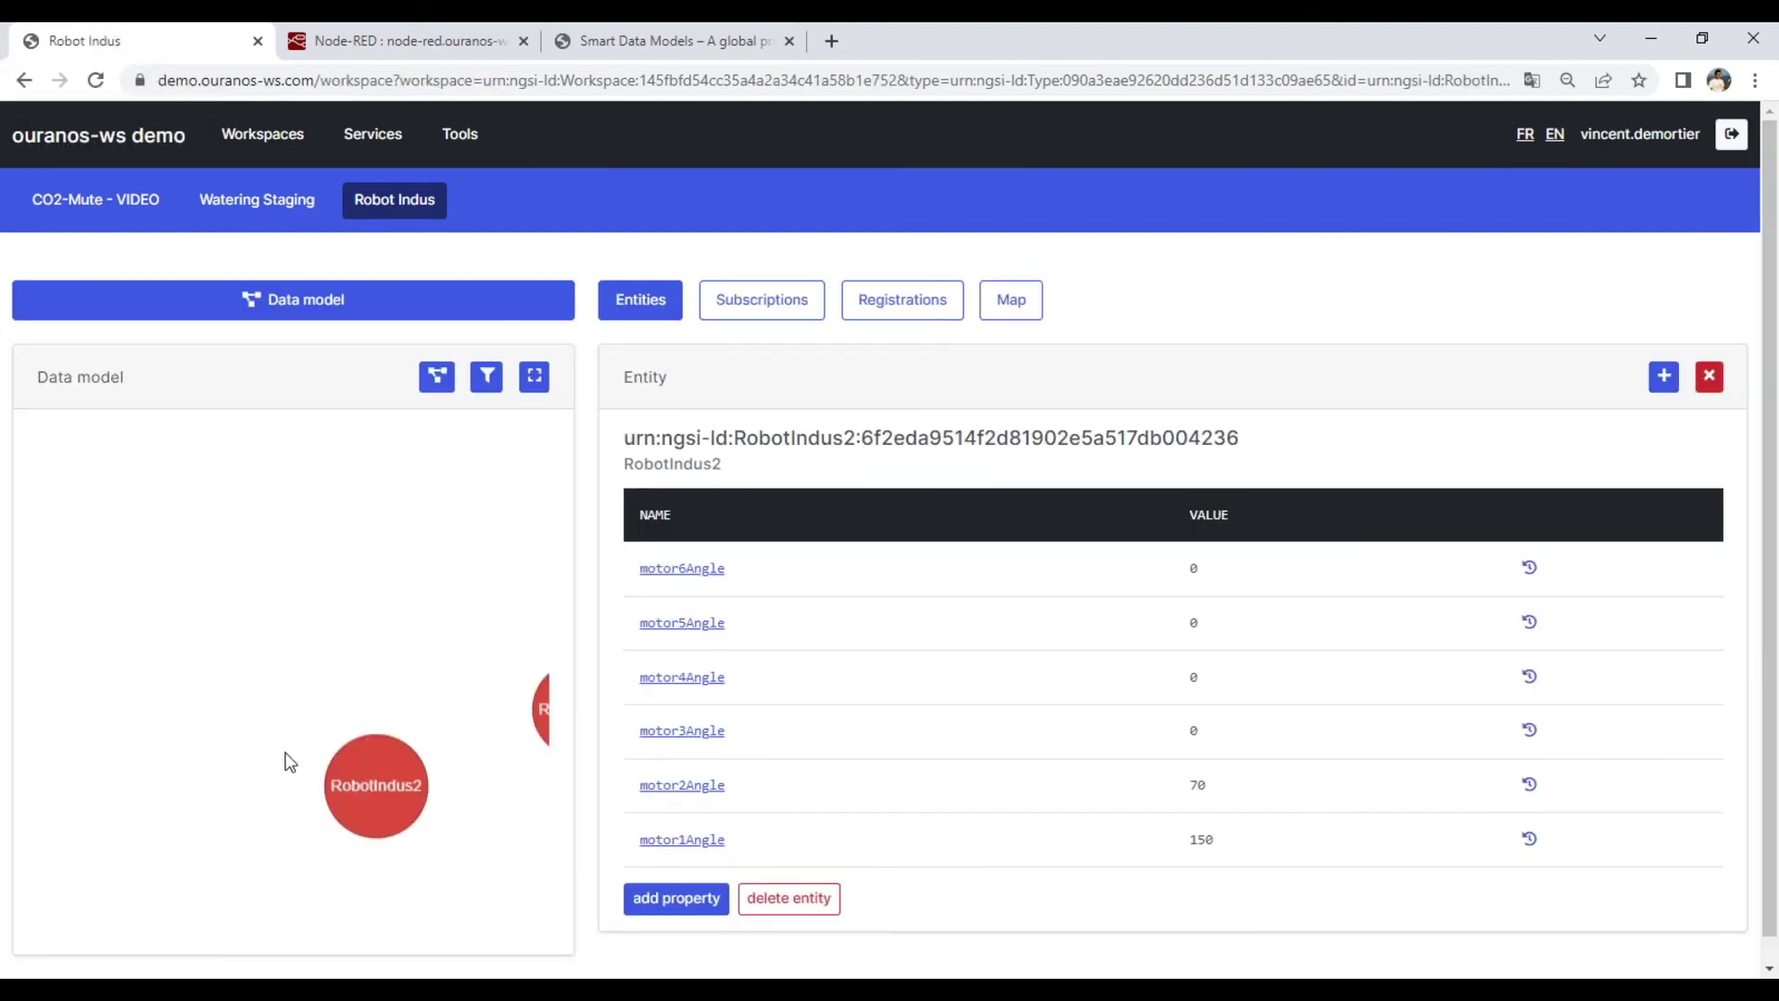
Step: Open the Robot Indus data model's list of types and highlight the Administration Shell column heading
left_click(290, 320)
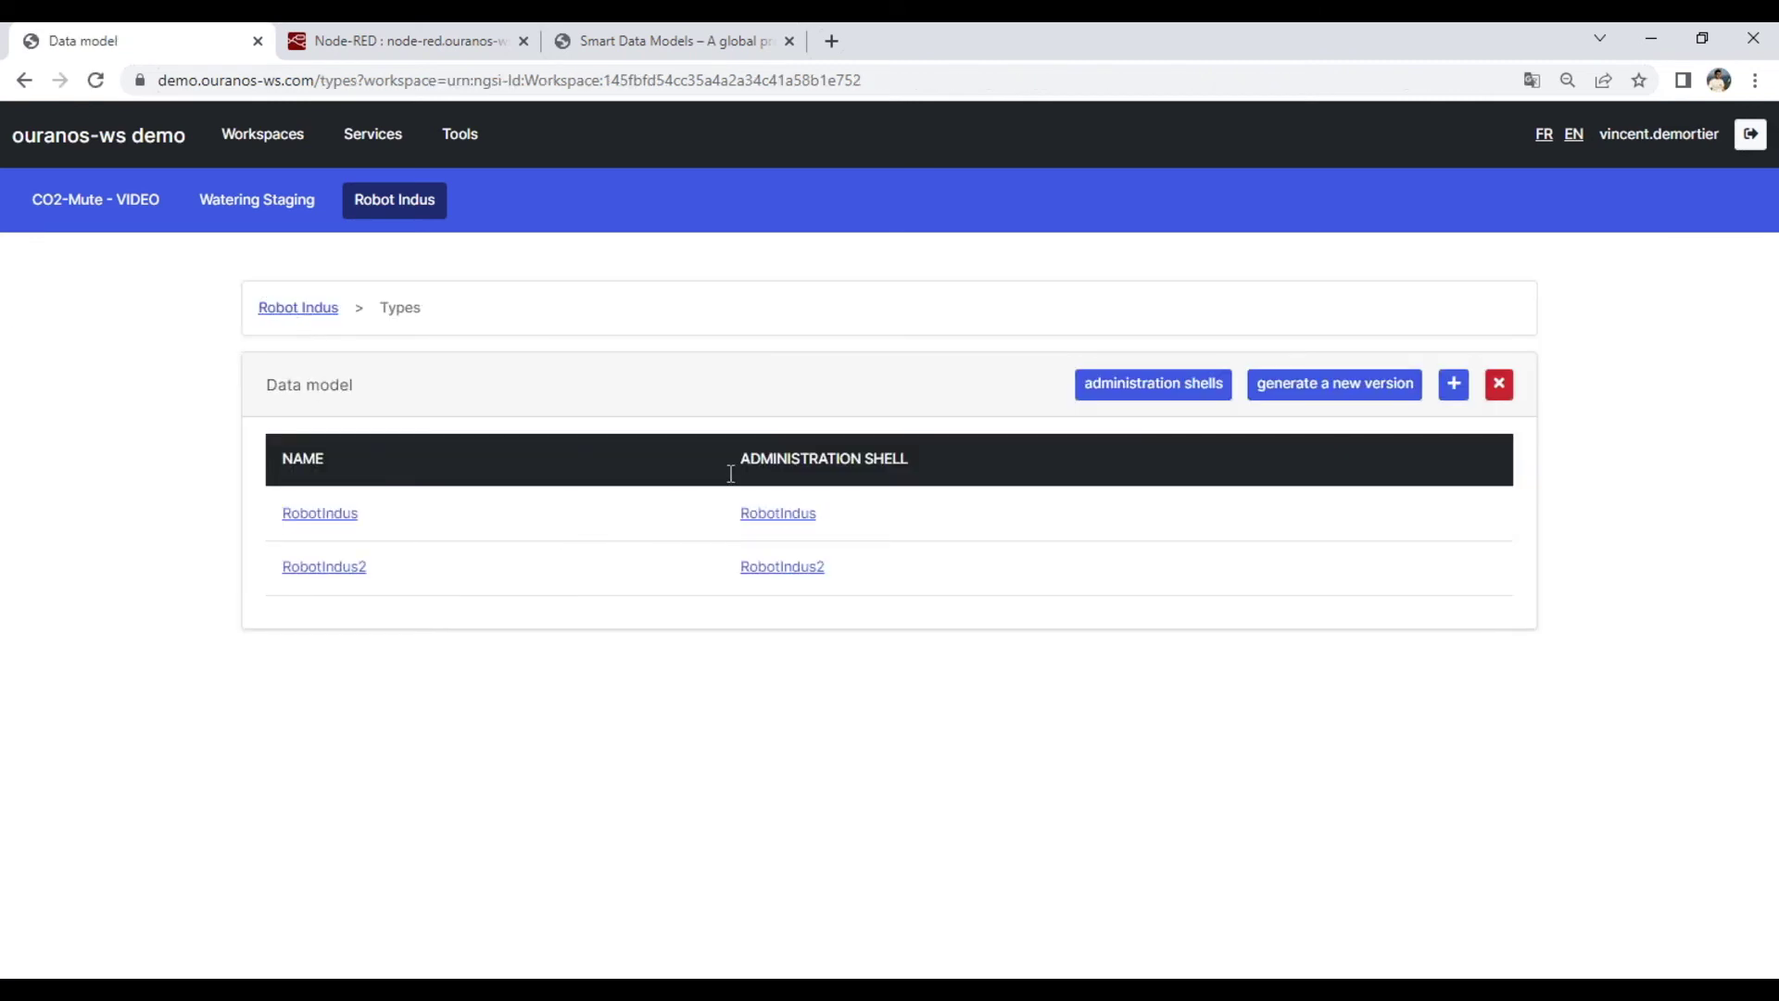
triple_click(806, 464)
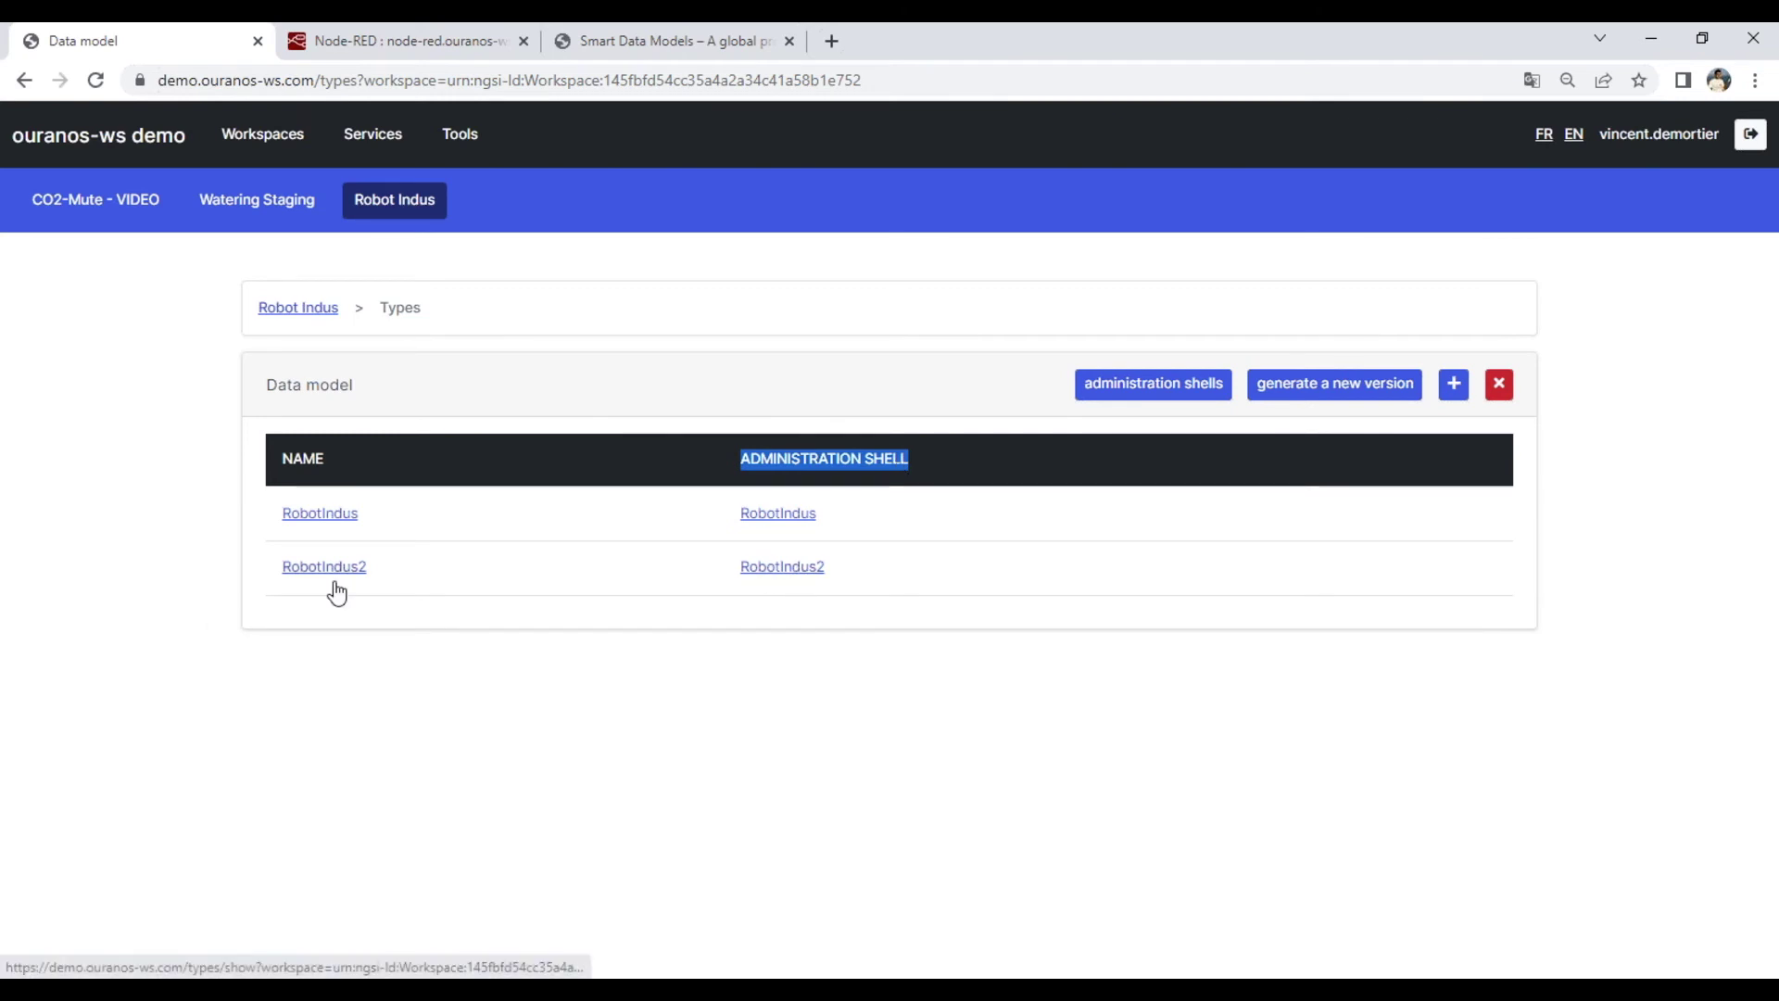
Step: Open the MotorsAngle capability of the RobotIndus2 administration shell and highlight the Controlled properties heading
left_click(797, 567)
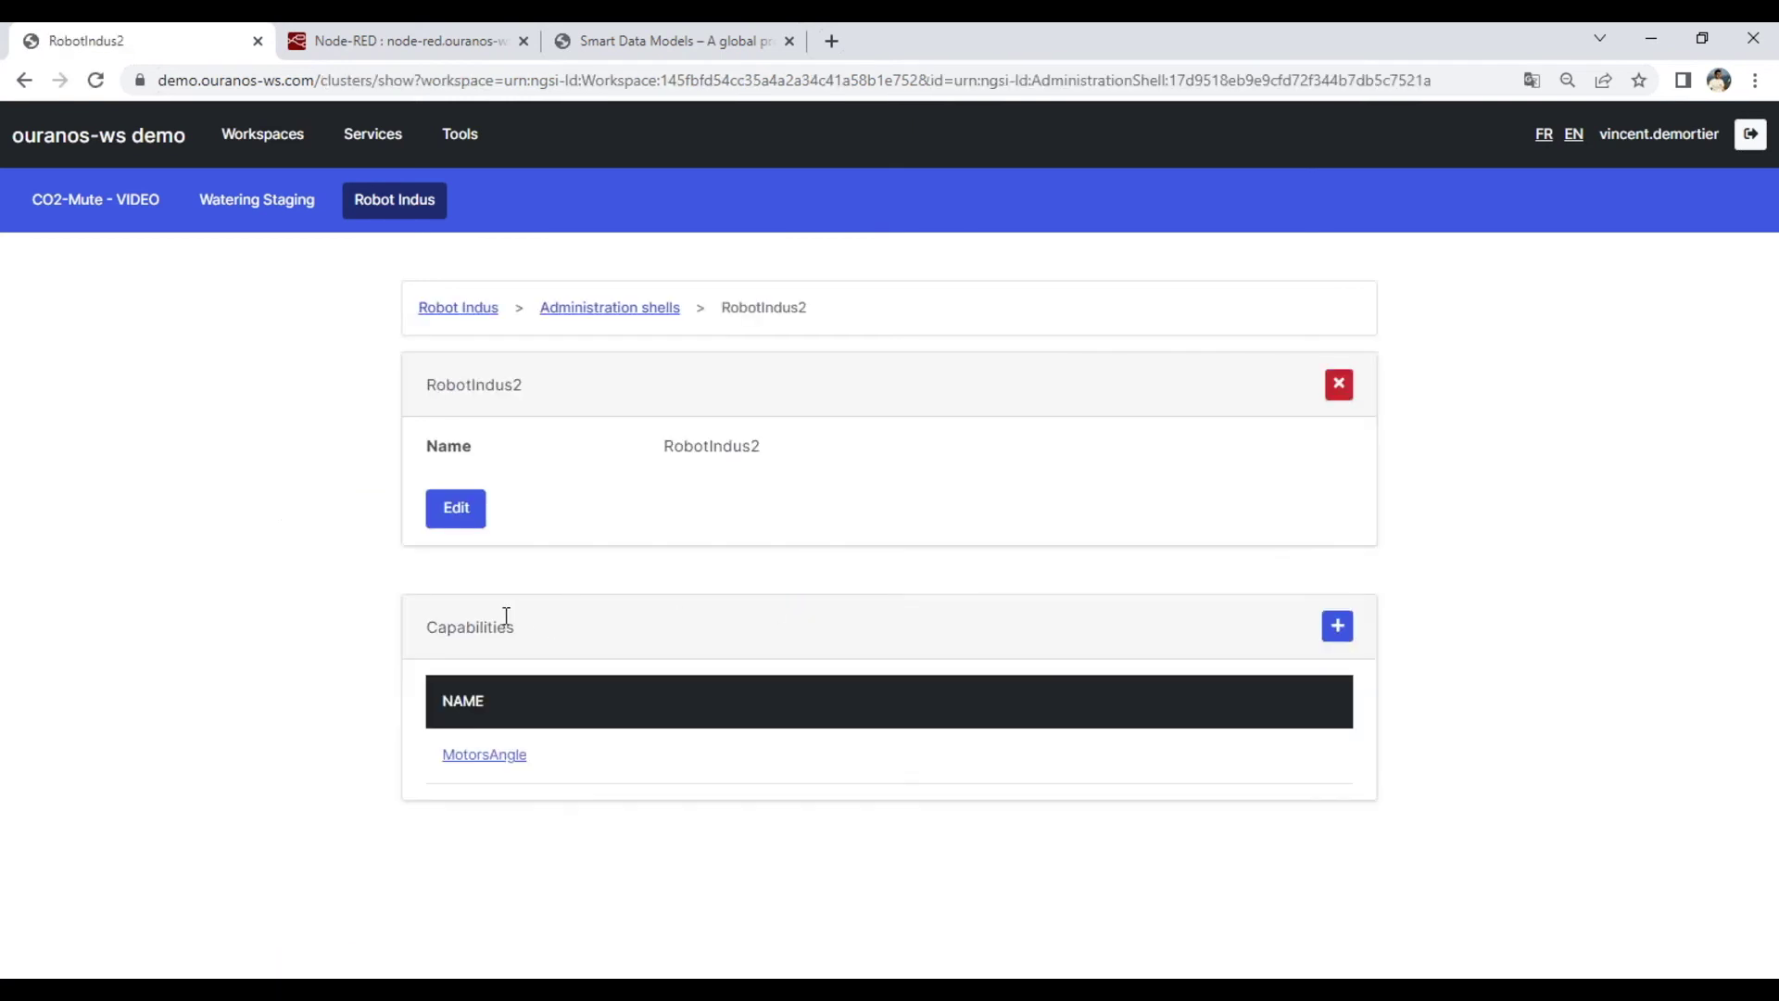
left_click(486, 758)
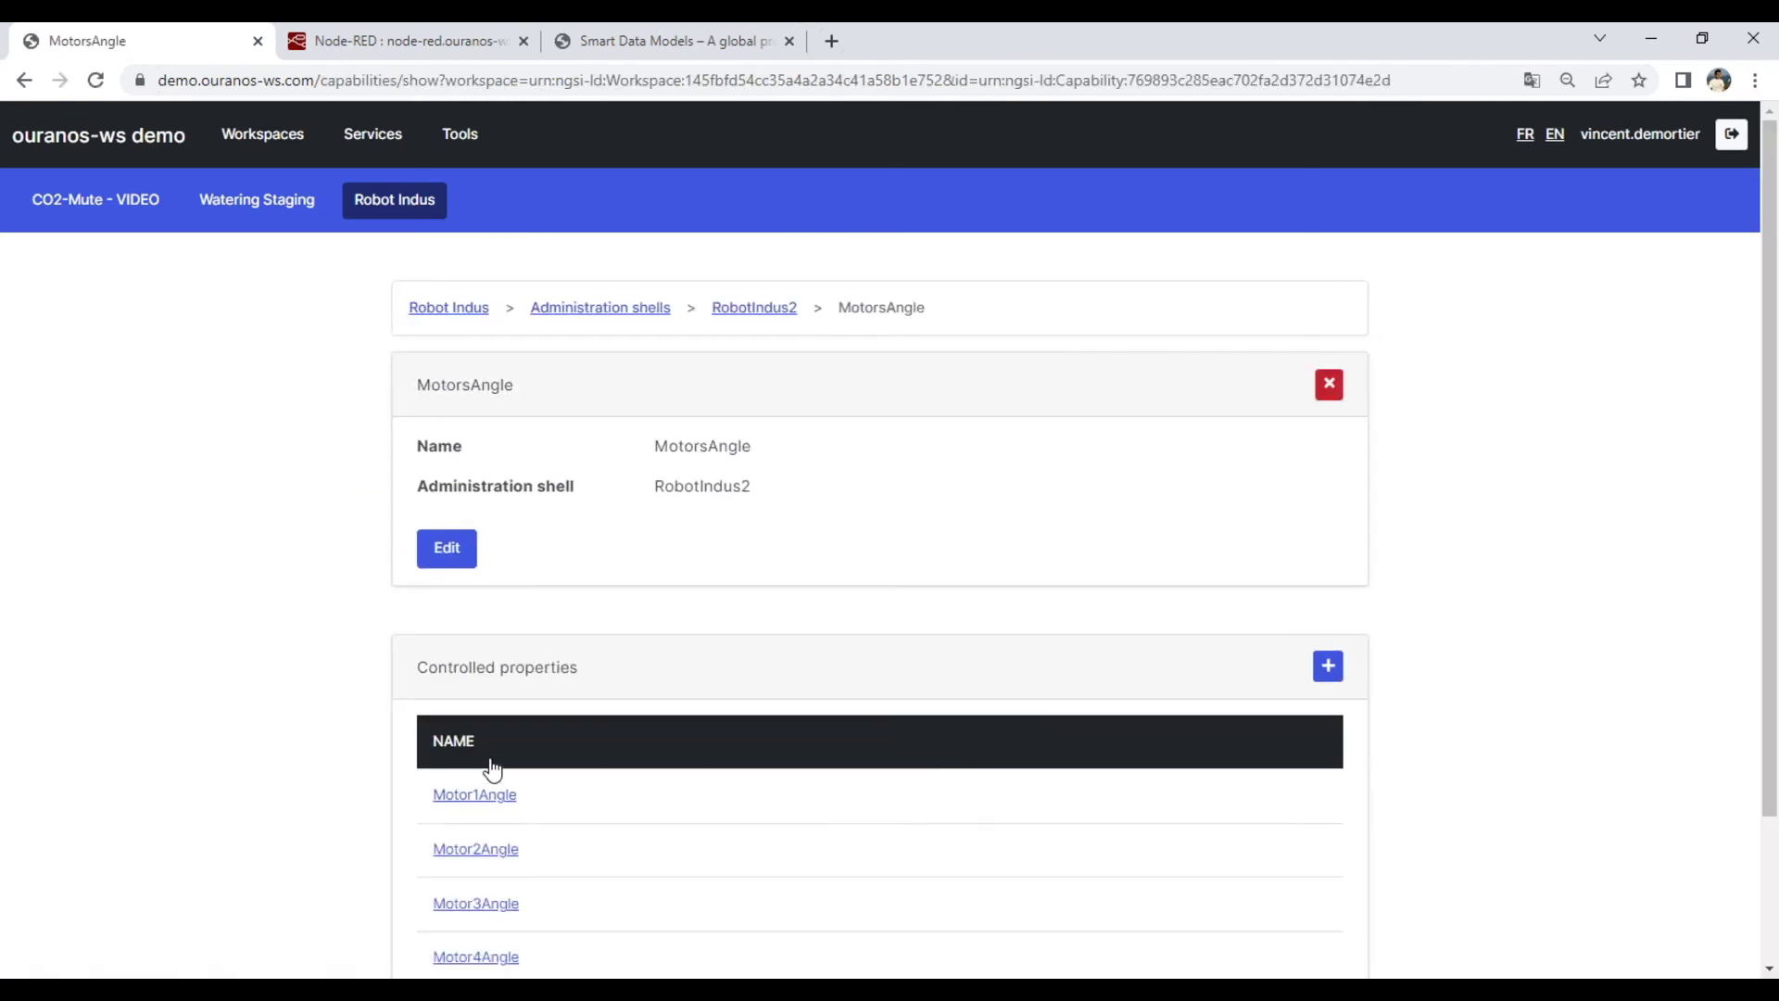
scroll(385, 699, "down", 3)
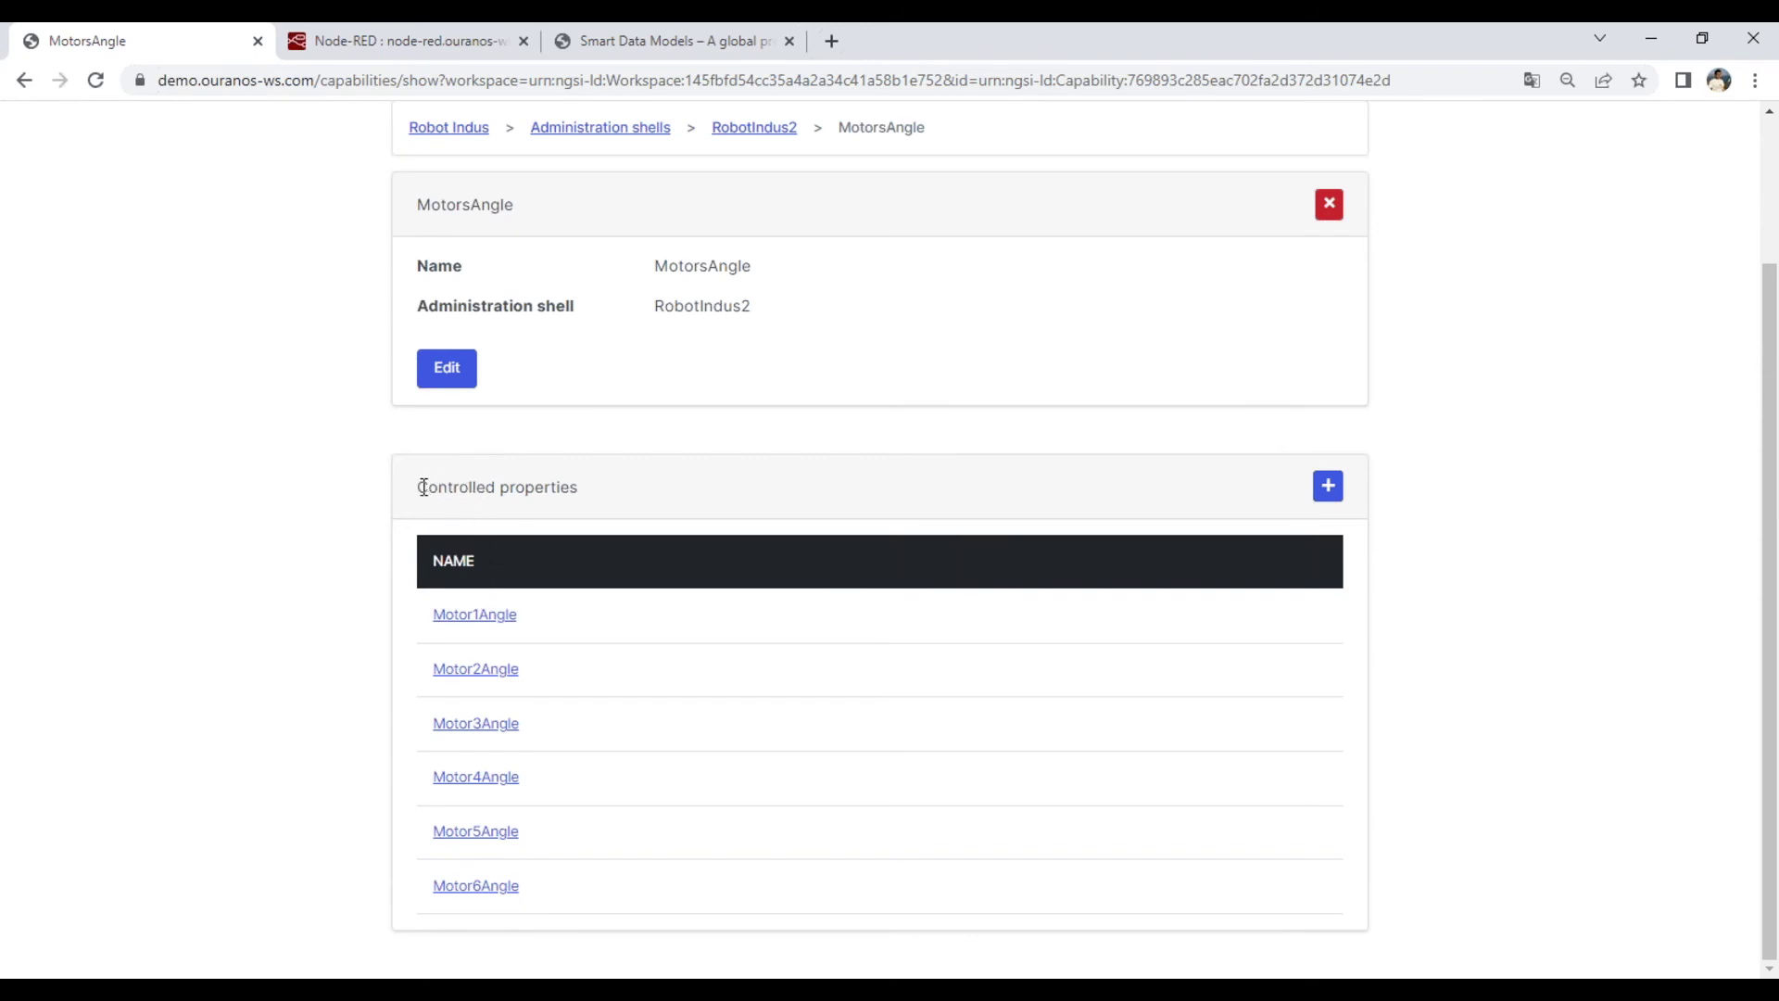
left_click_drag(419, 486, 596, 492)
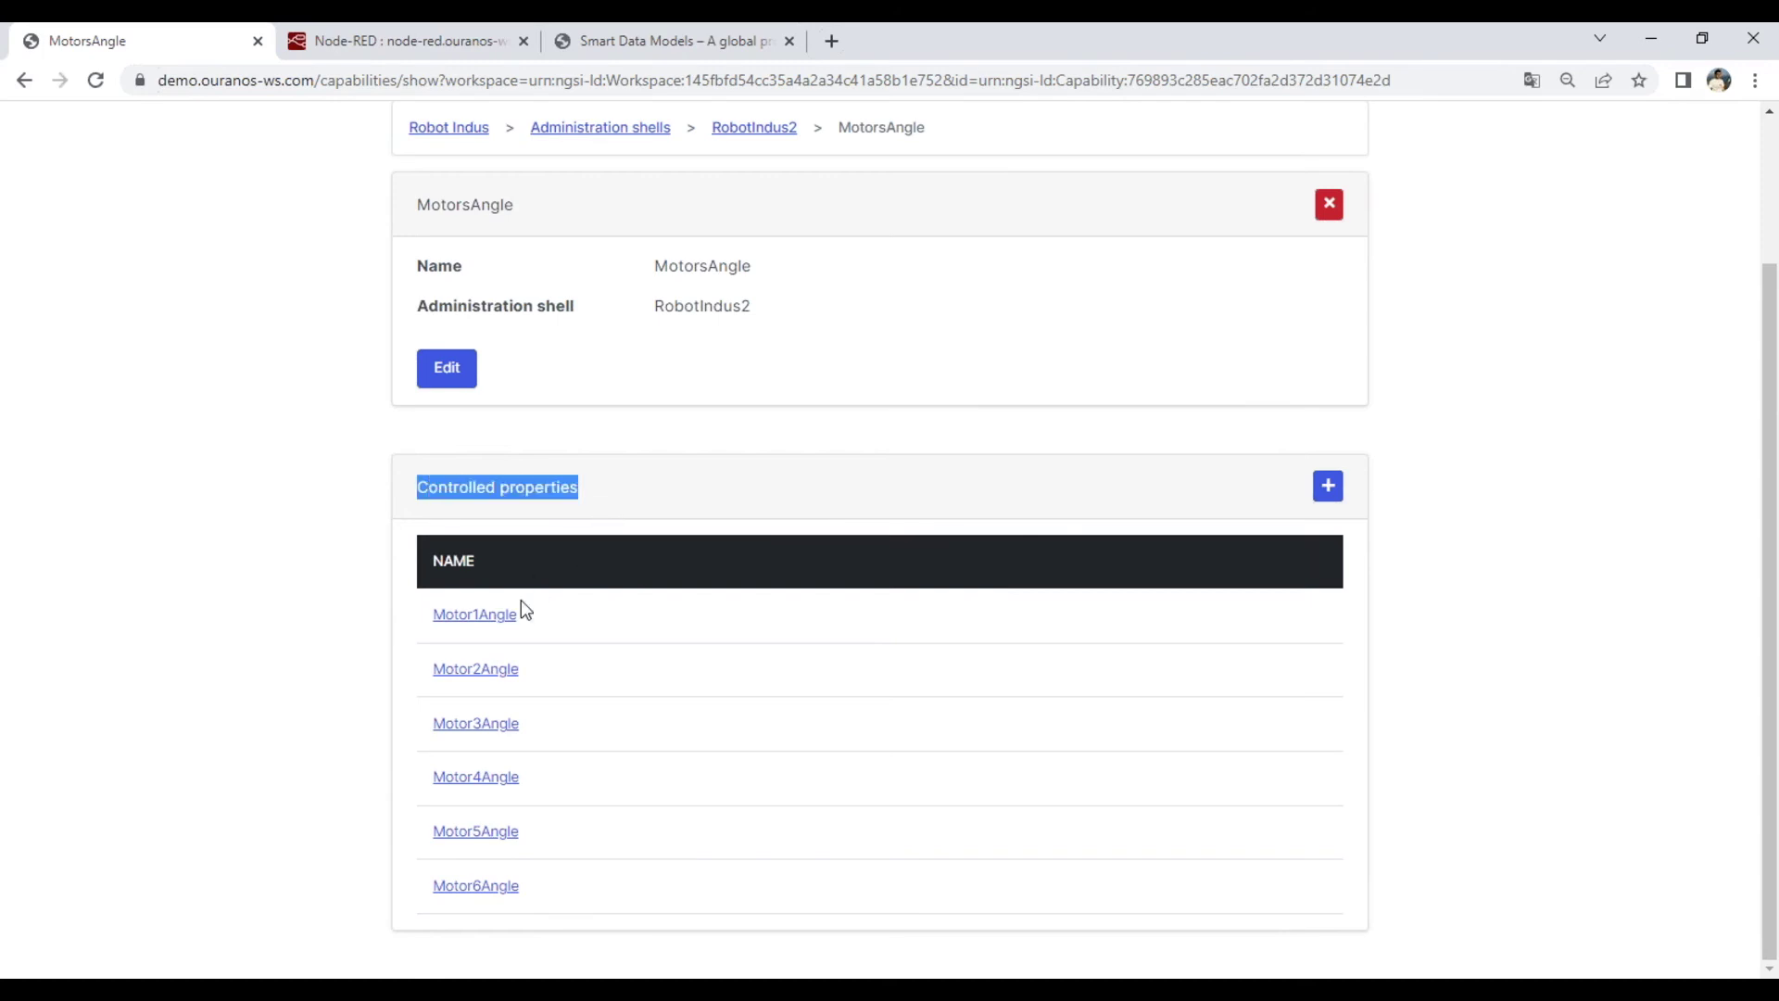
Step: Open the Motor1Angle controlled property, review its capacity type, capacity value and linked property, and return to the MotorsAngle capability
left_click(491, 617)
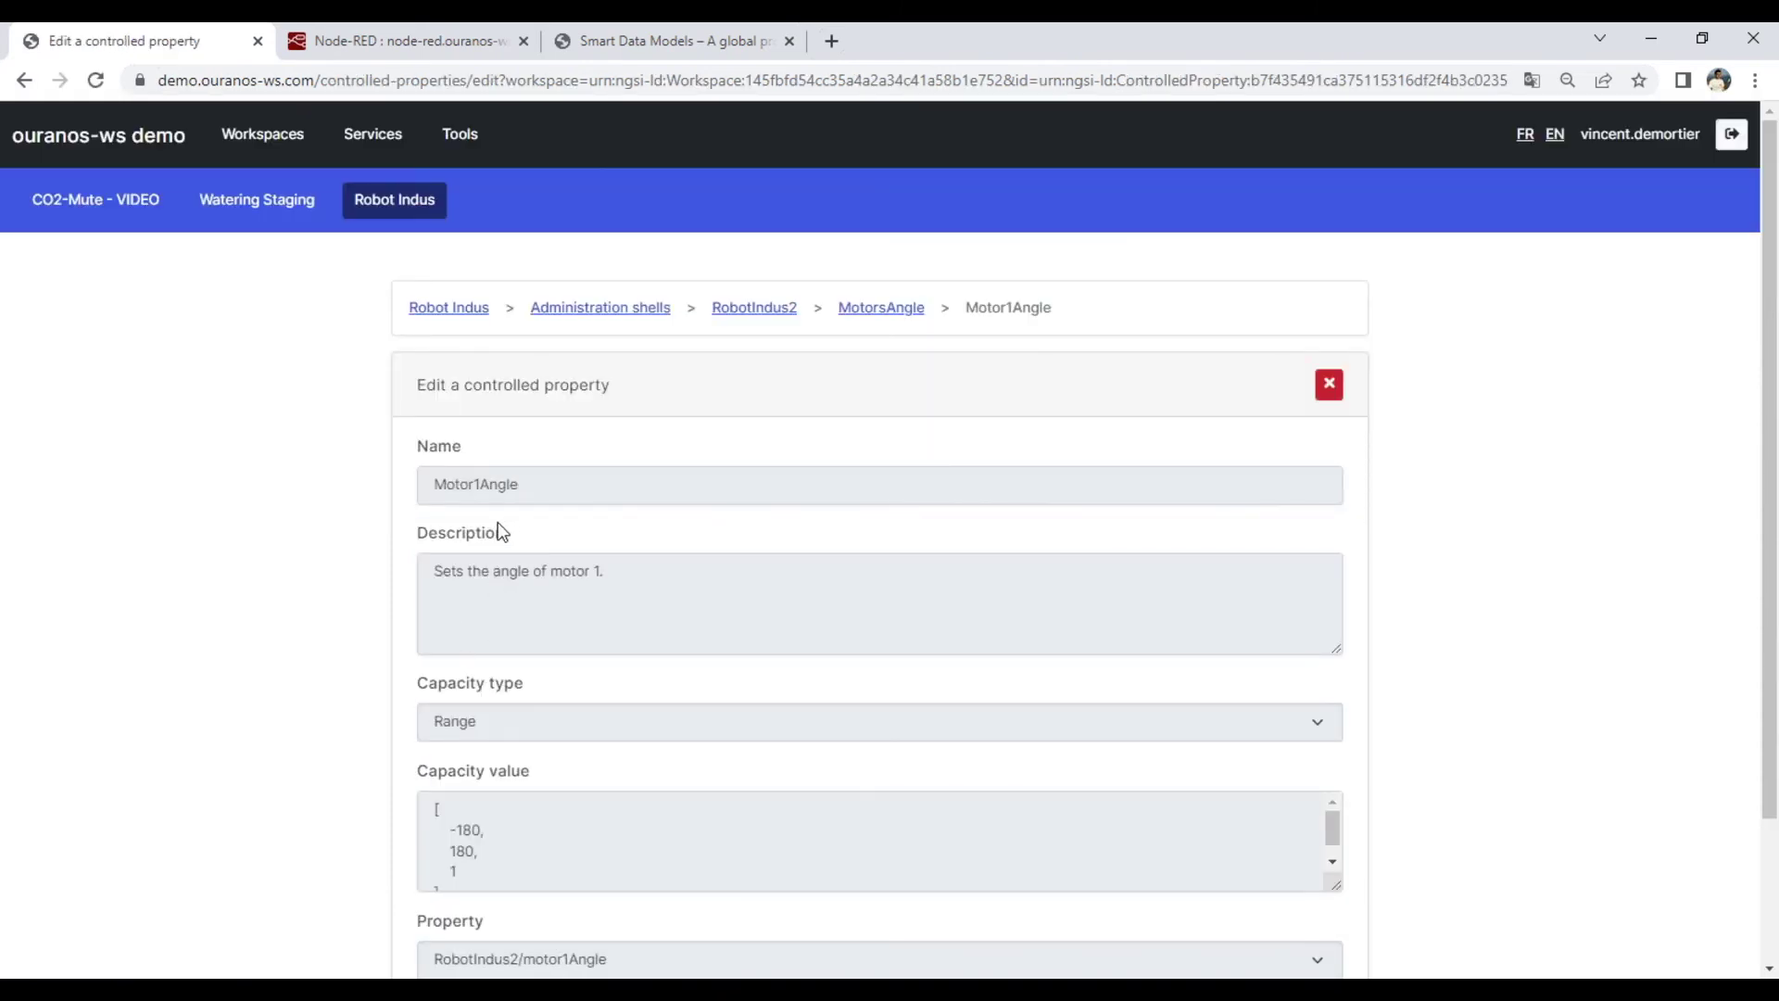
scroll(476, 662, "down", 2)
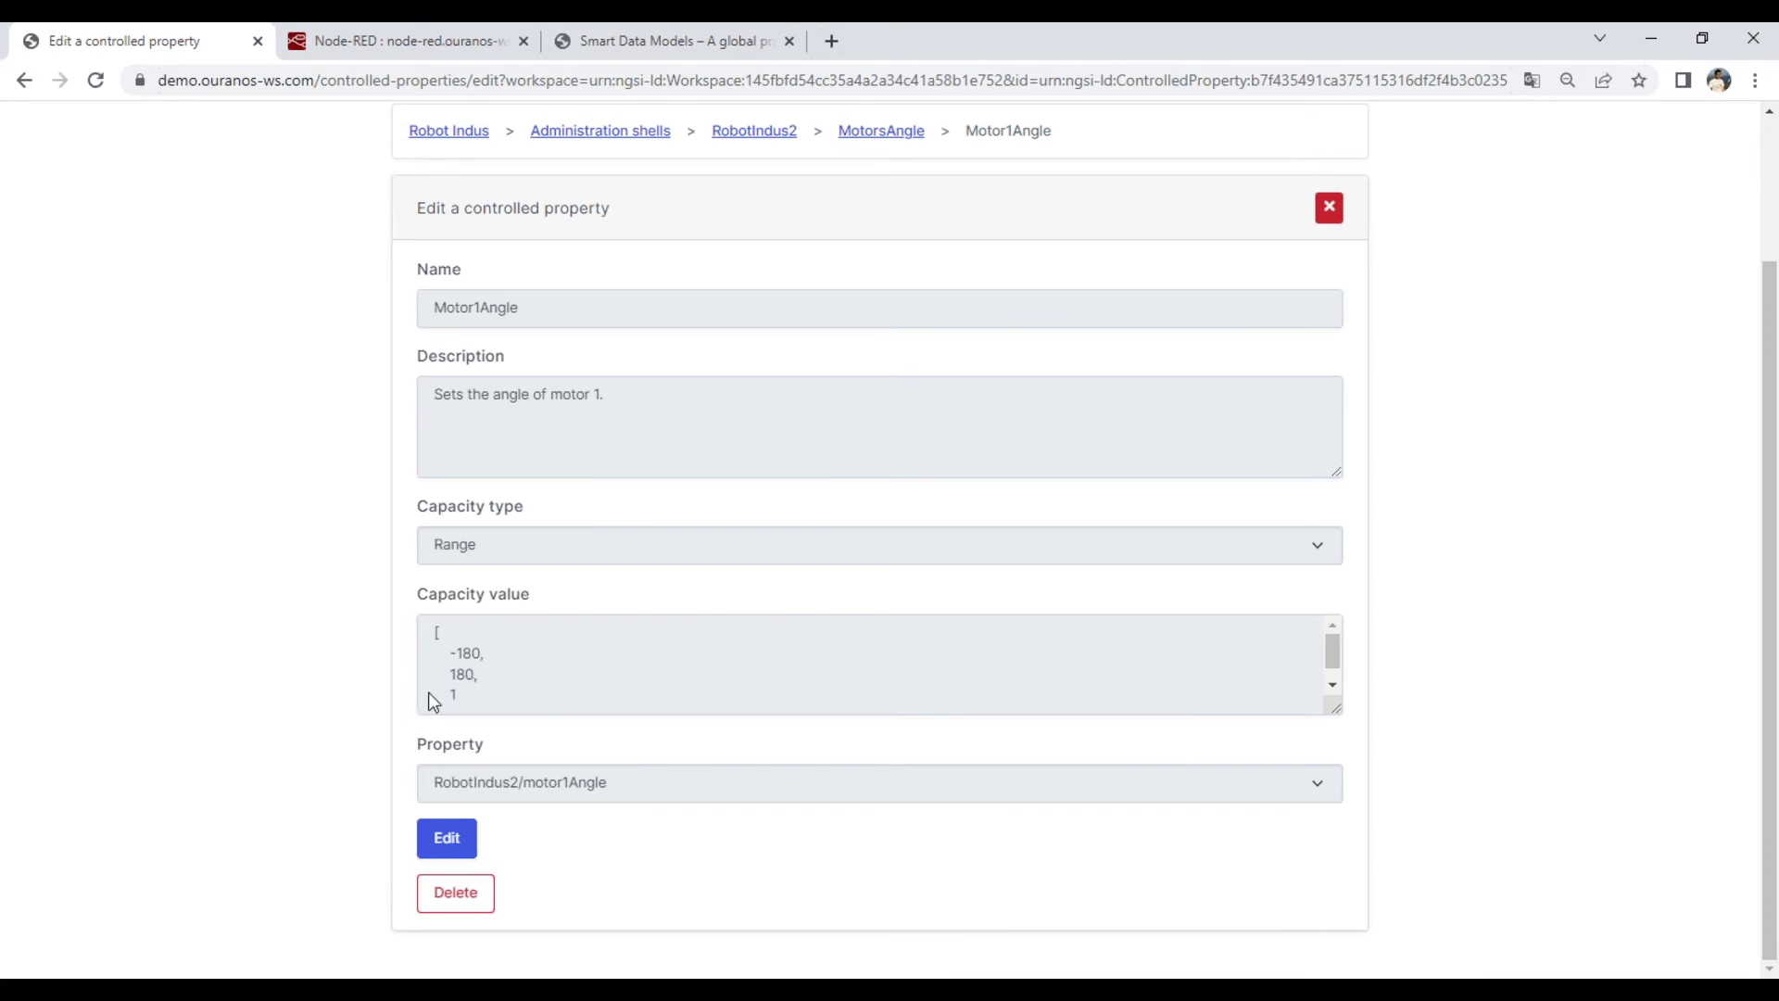
scroll(365, 569, "up", 2)
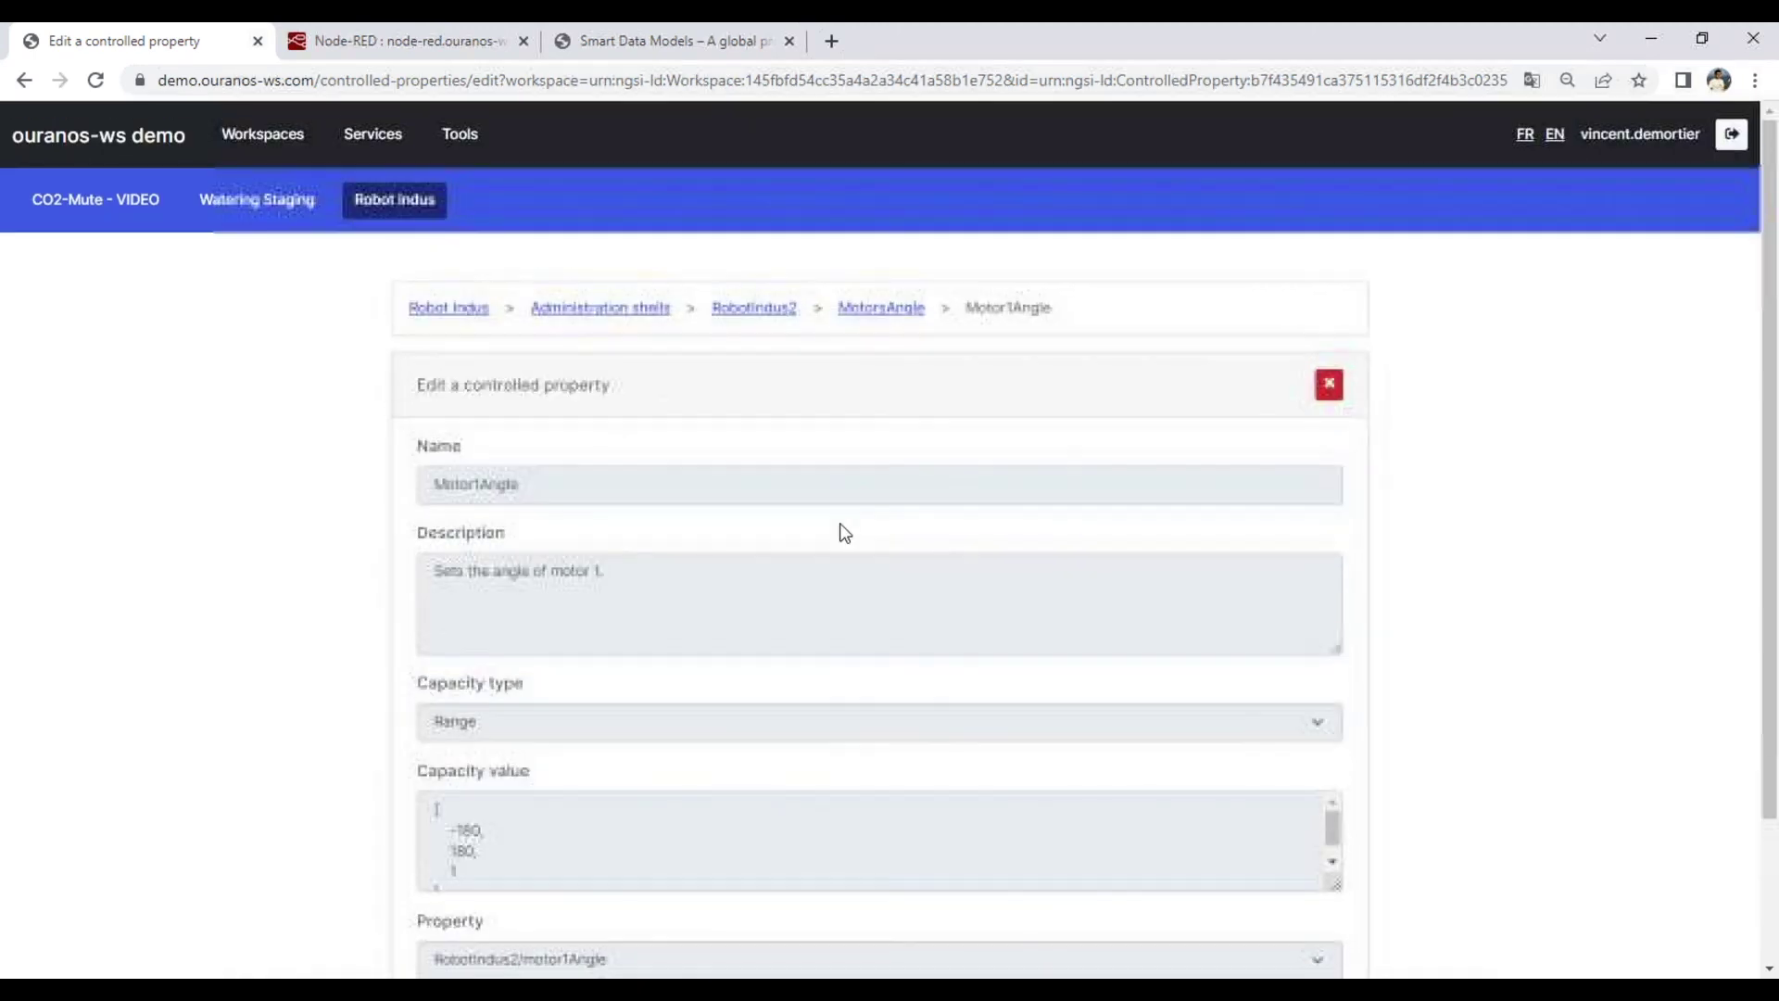
left_click(1326, 385)
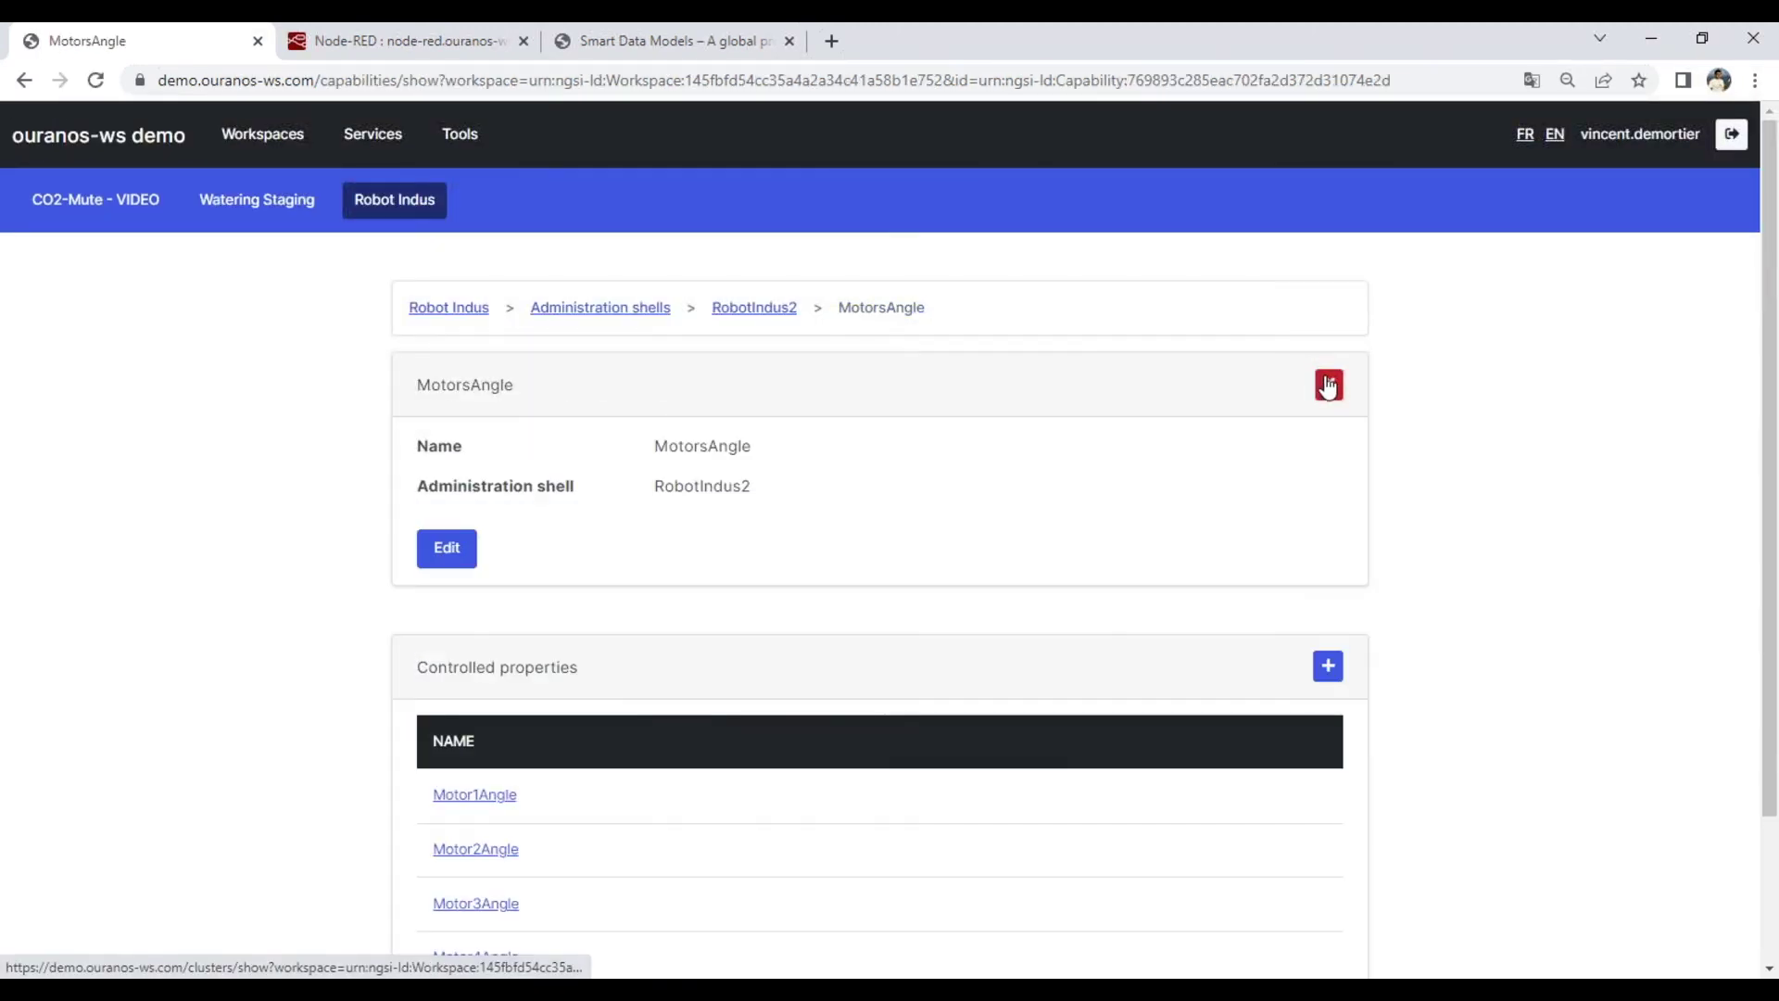
Step: Open the Motor2Angle controlled property, highlight the range limits in its capacity value, and clear the highlight
scroll(431, 640, "down", 2)
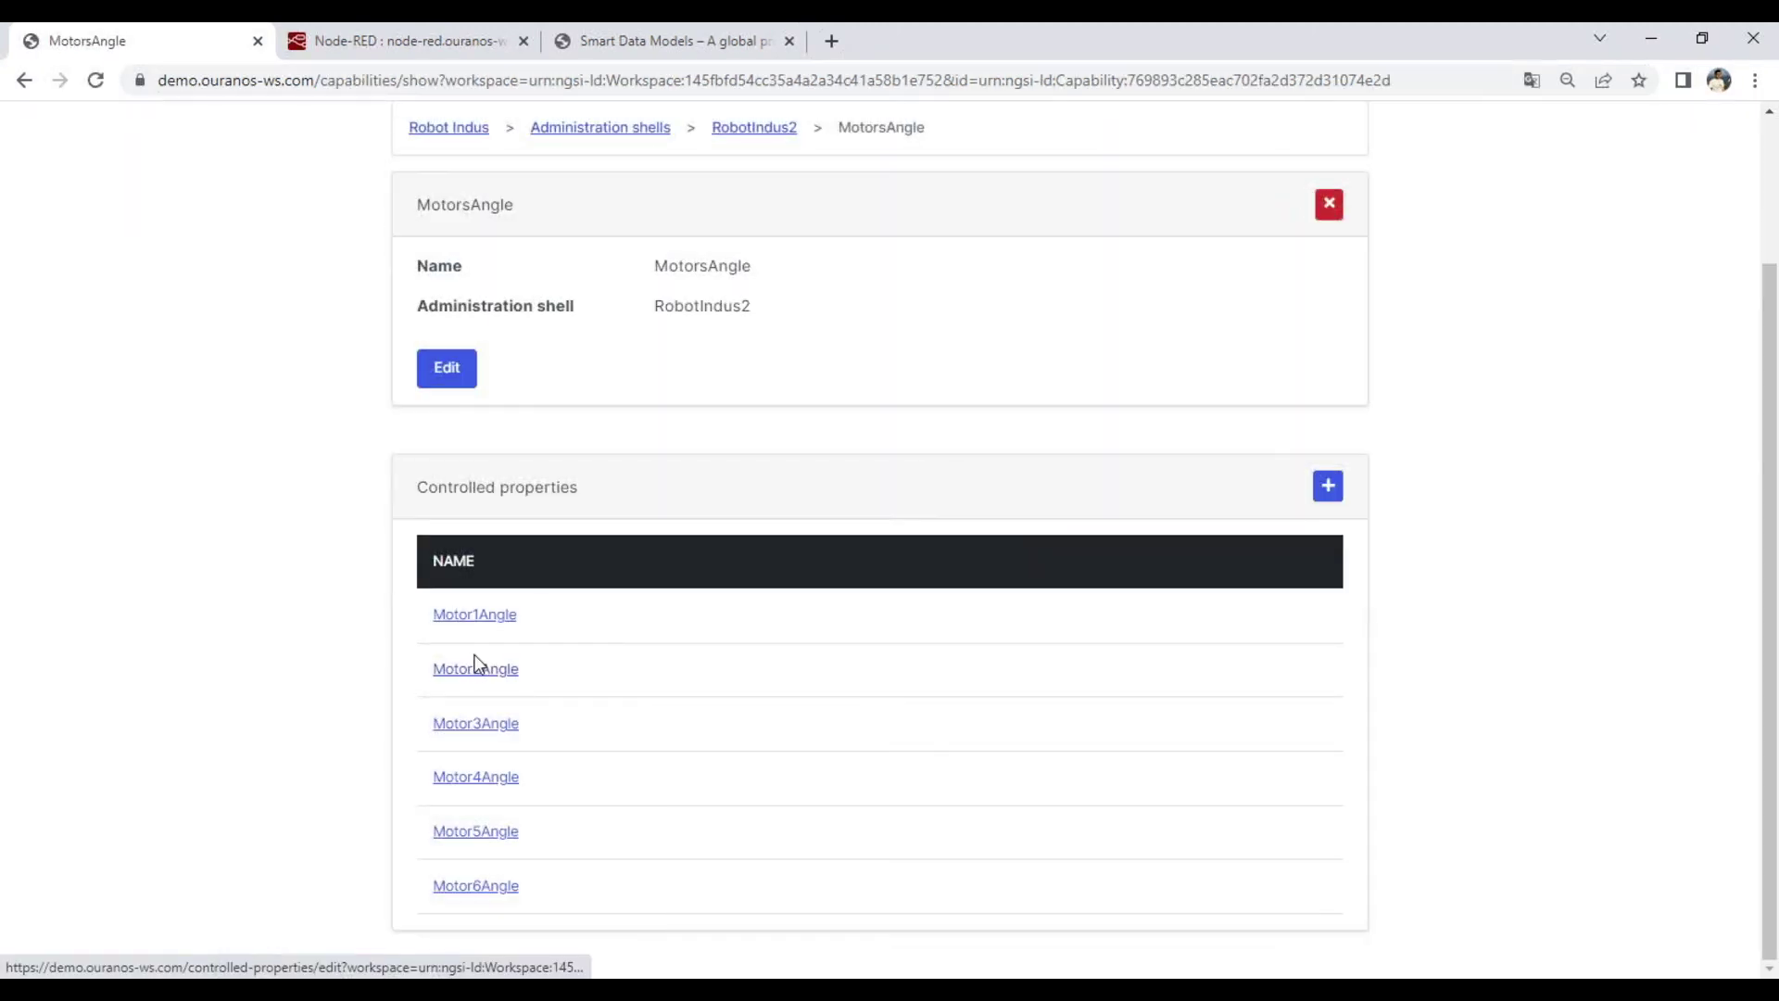
left_click(477, 665)
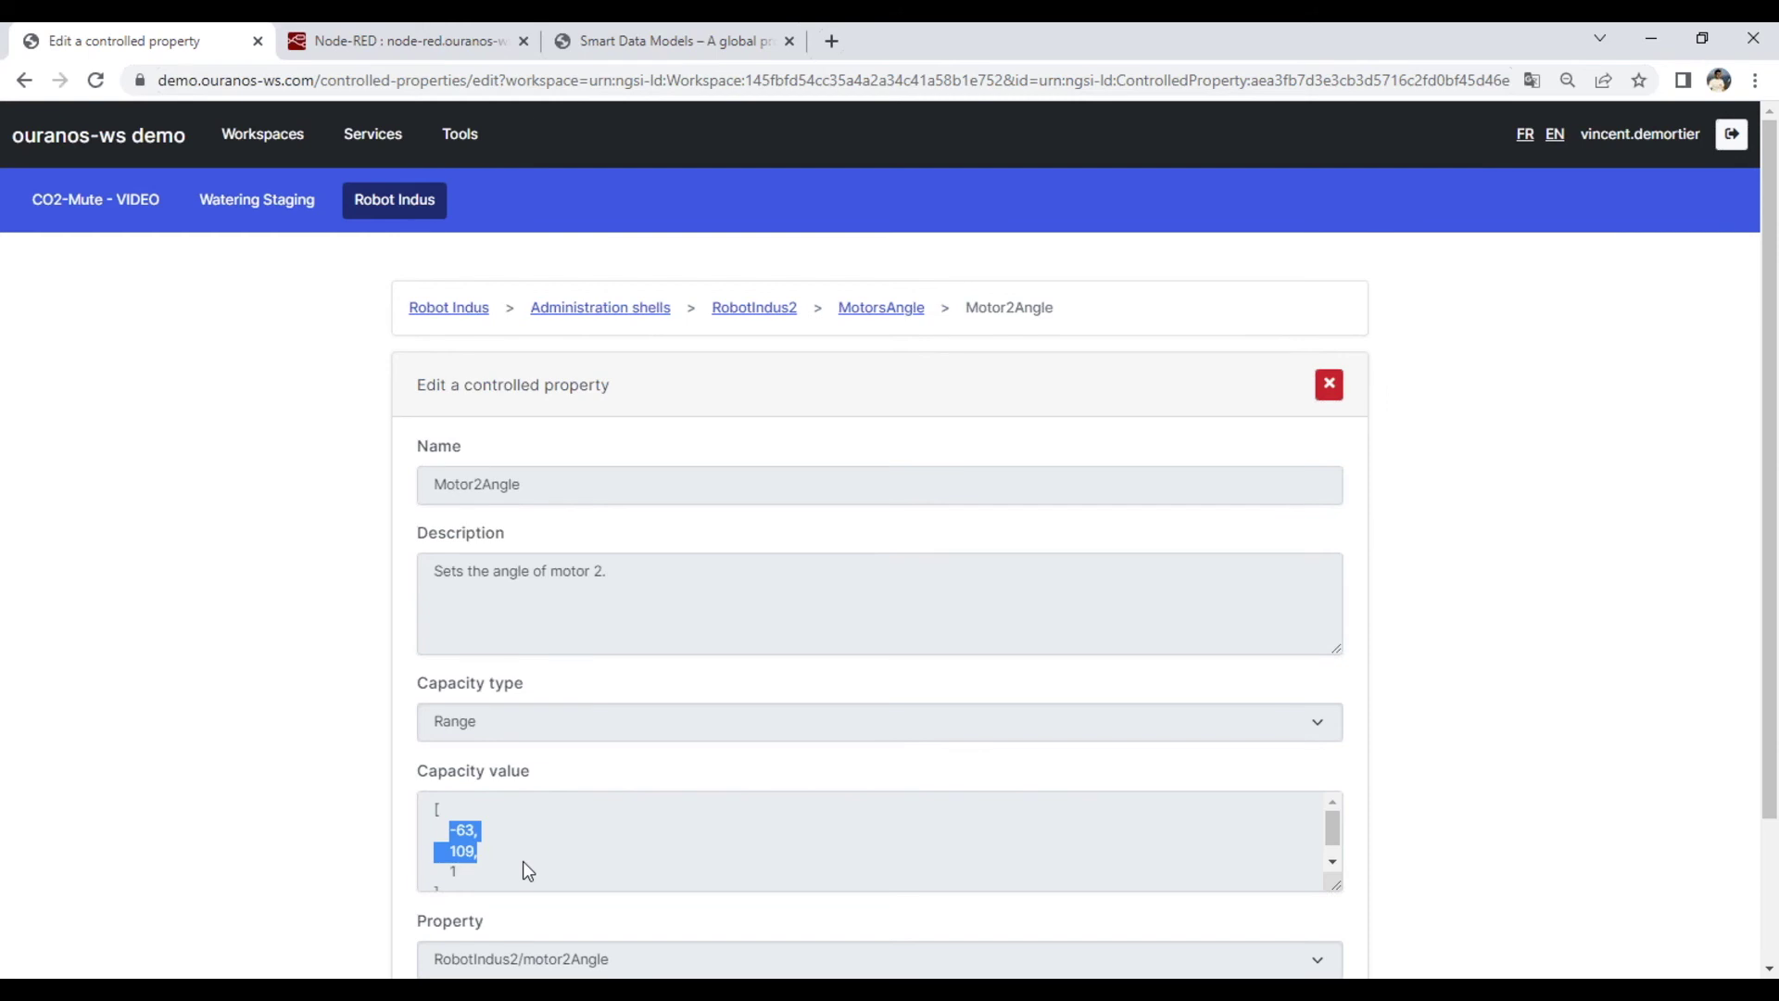
left_click(371, 459)
scroll(508, 625, "down", 1)
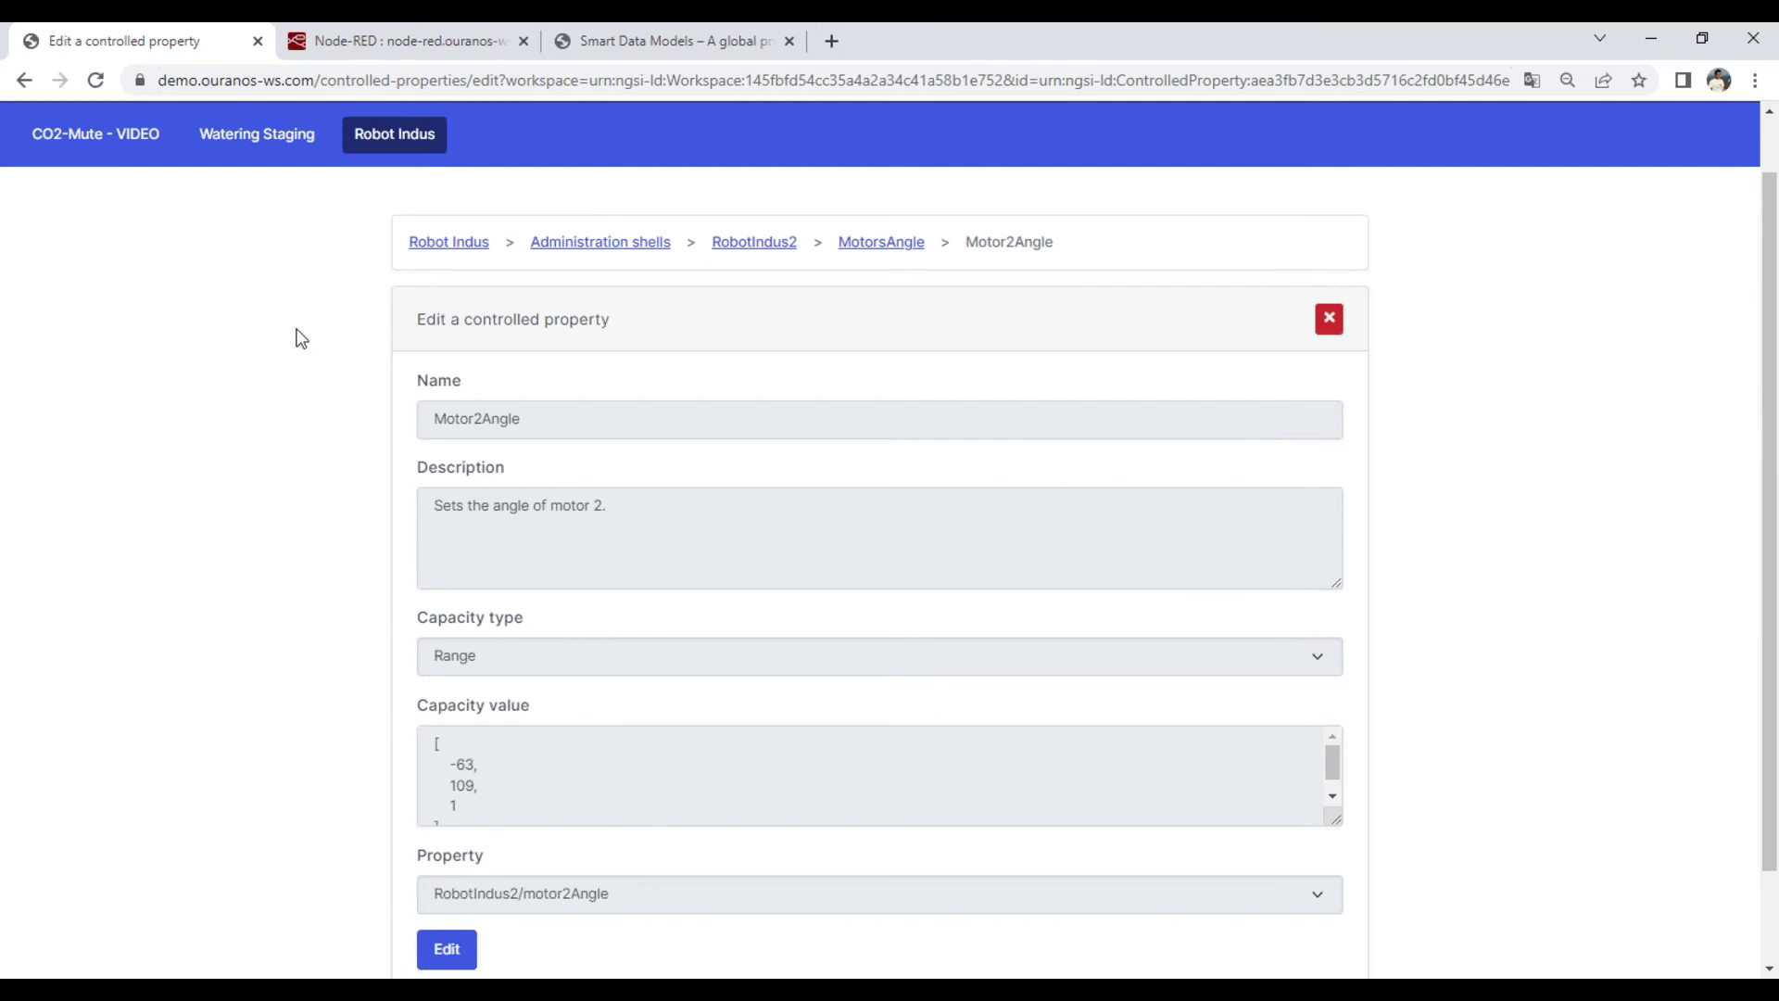
scroll(295, 331, "up", 1)
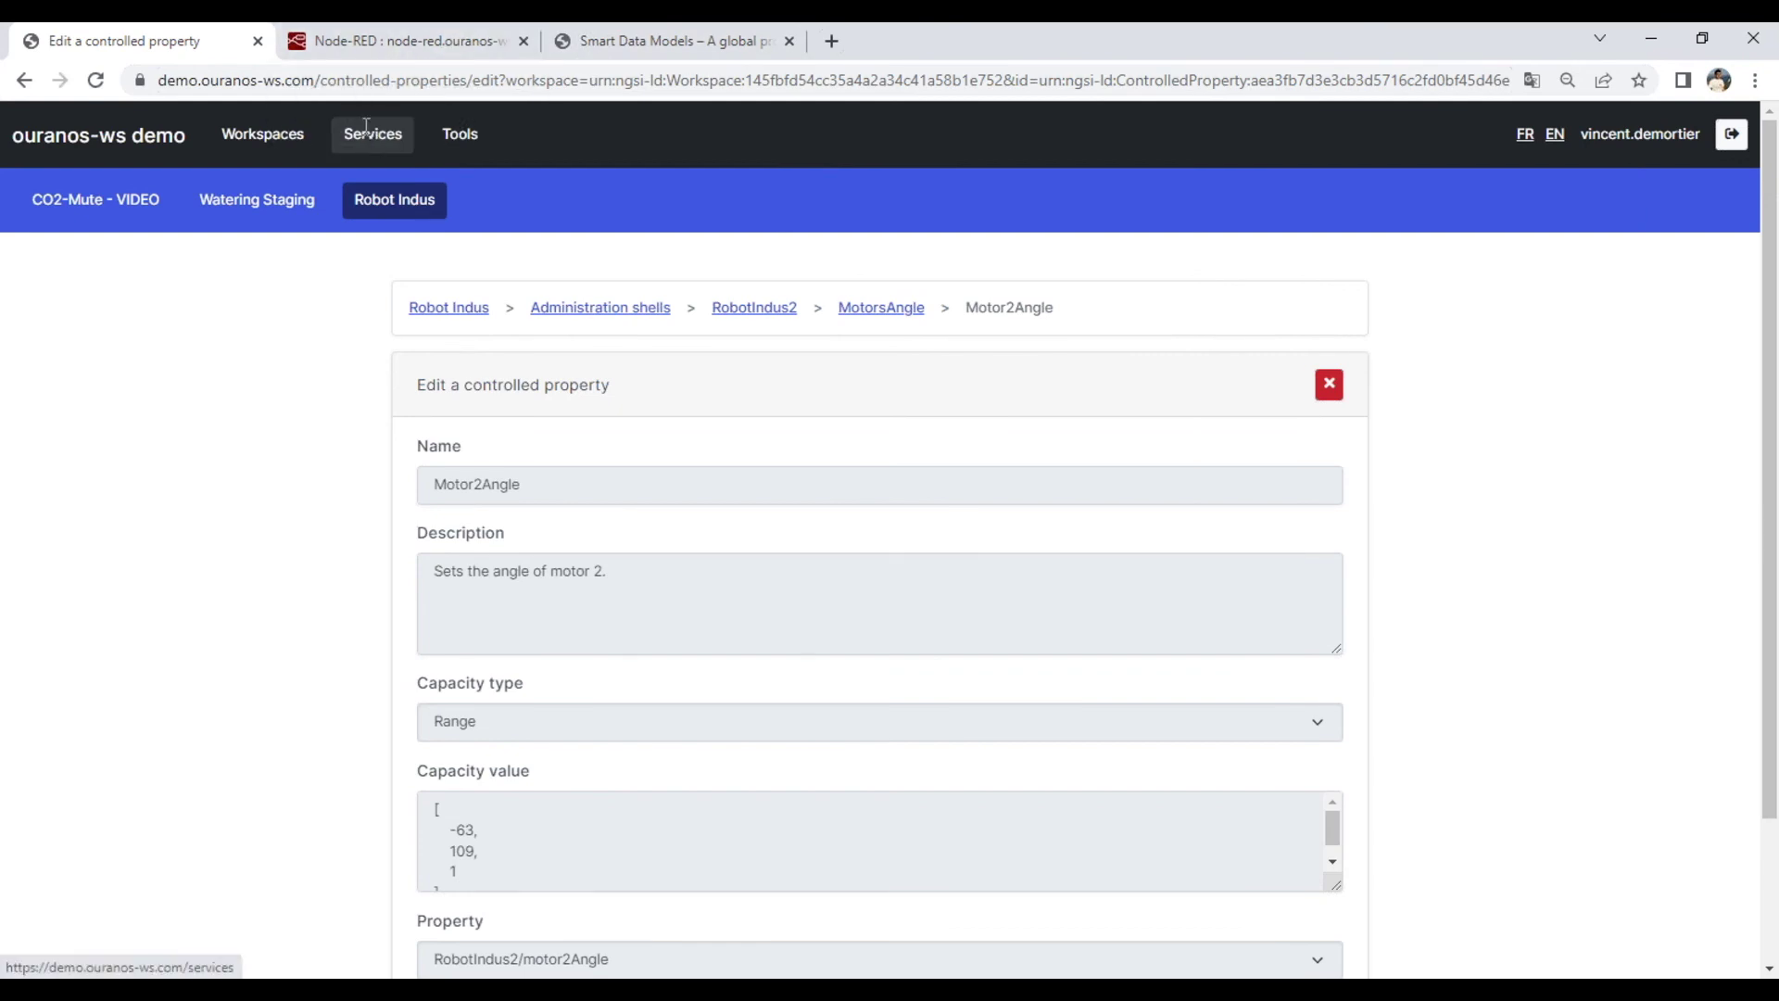
Step: Switch to the slide presentation and advance from the Demo slide to the Vienna Lego Model example
left_click(728, 37)
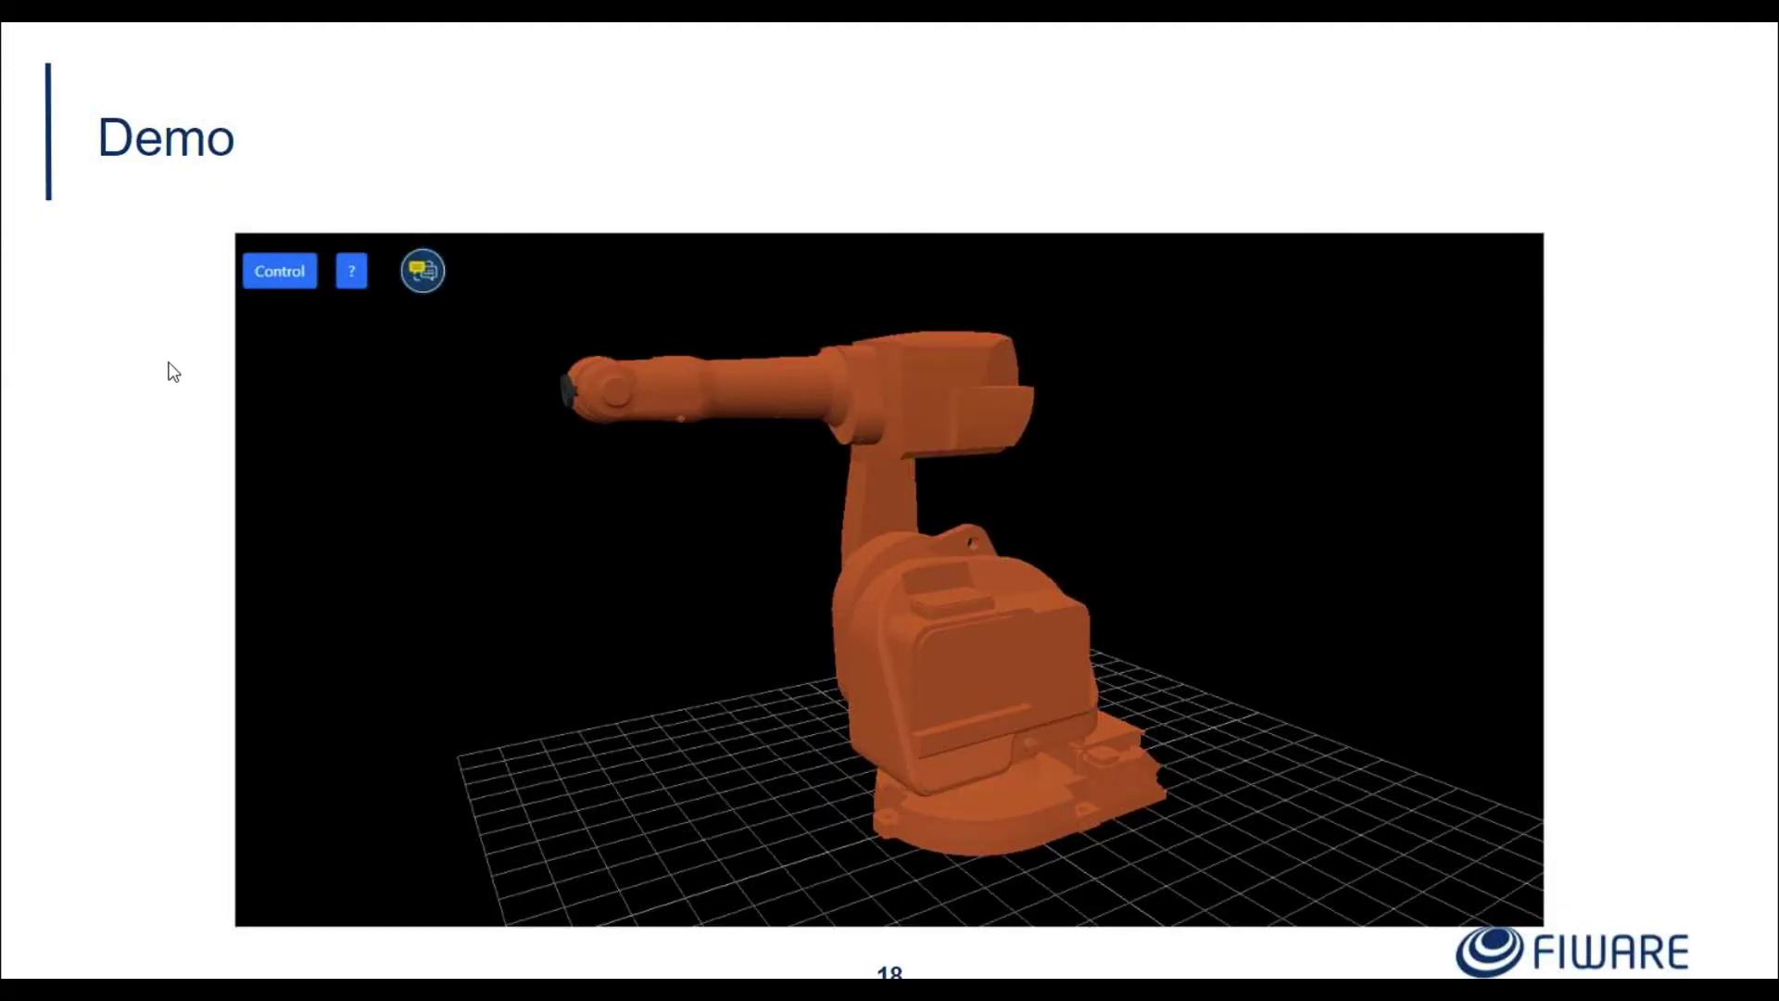
key("Right")
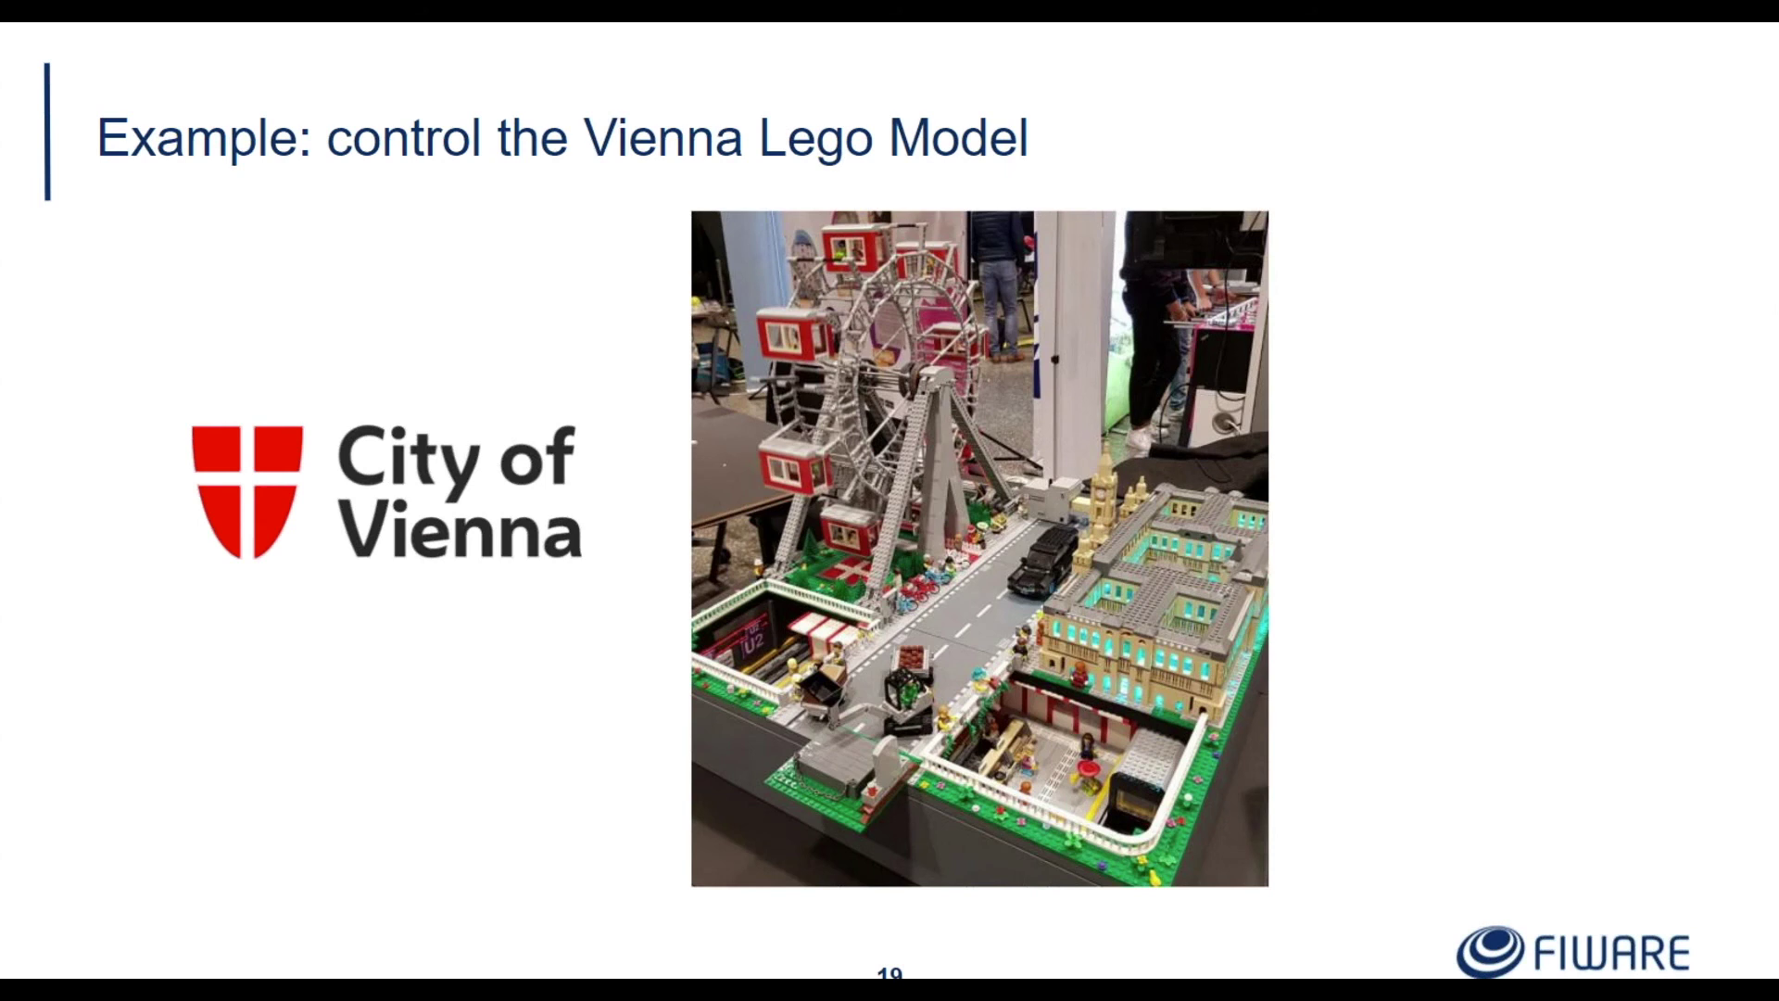